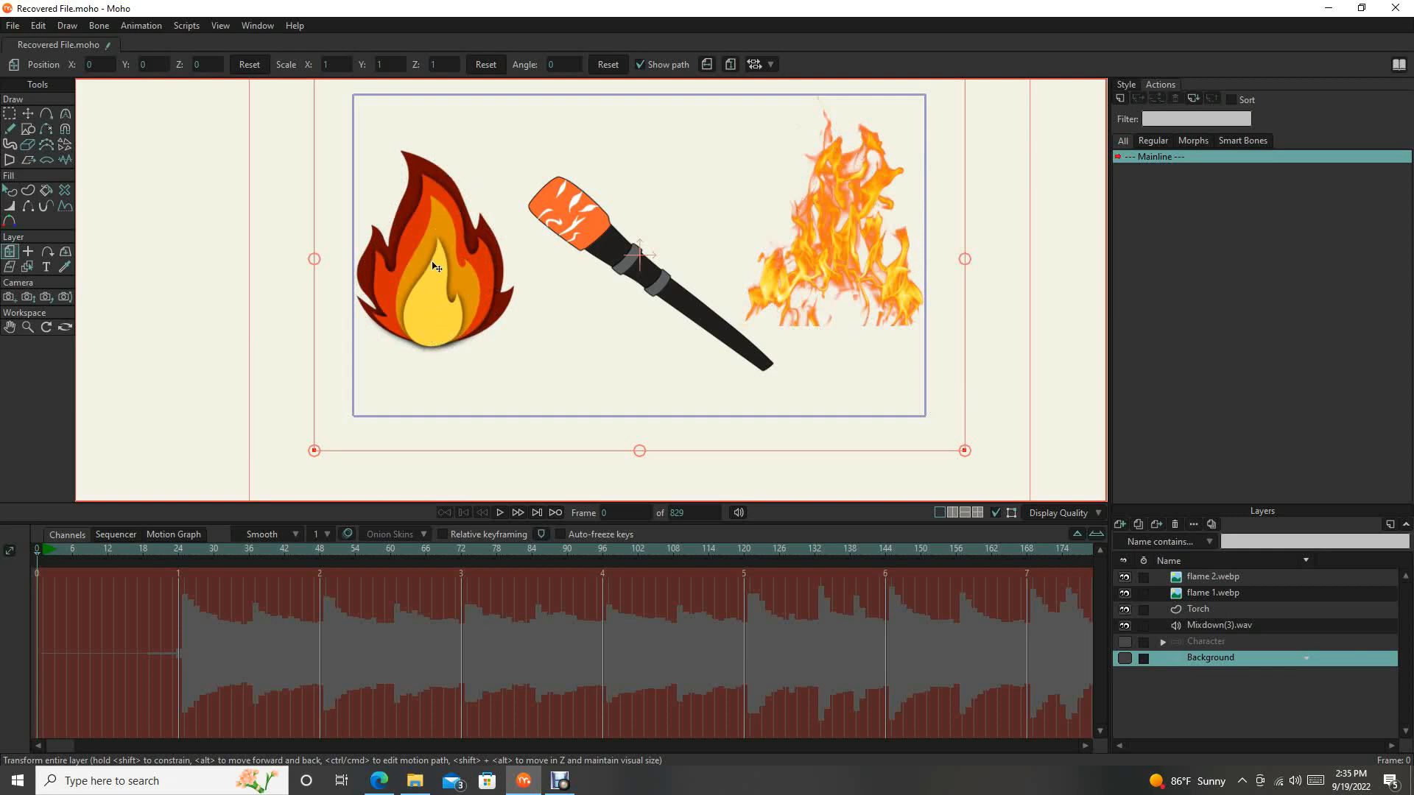
Draw a closed flame outline with two upper tips around the torch's orange head using the Add Point tool.
{"action": "left_click_drag", "start_coordinate": [549, 305], "coordinate": [486, 337]}
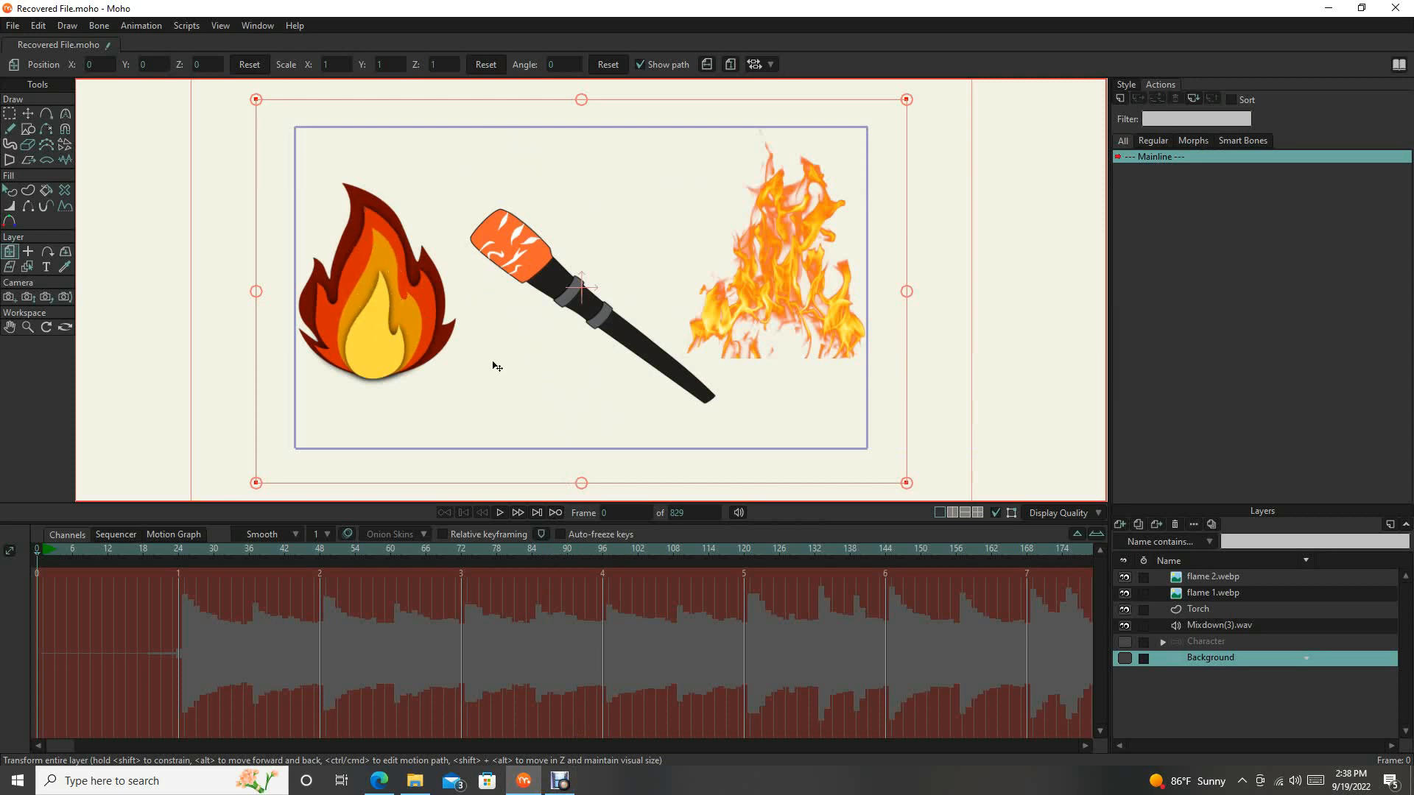
{"action": "key", "text": "a"}
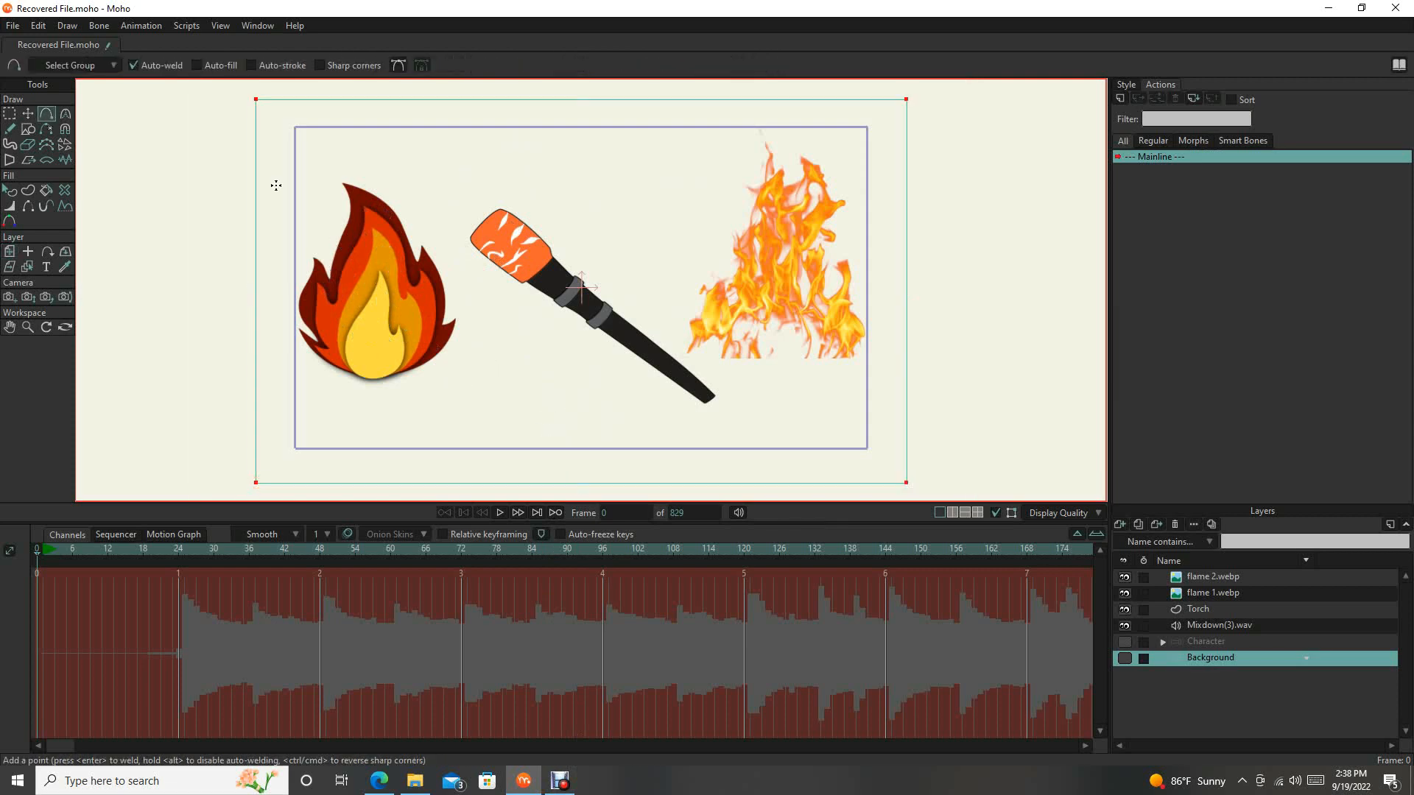
{"action": "left_click_drag", "start_coordinate": [544, 221], "coordinate": [568, 281]}
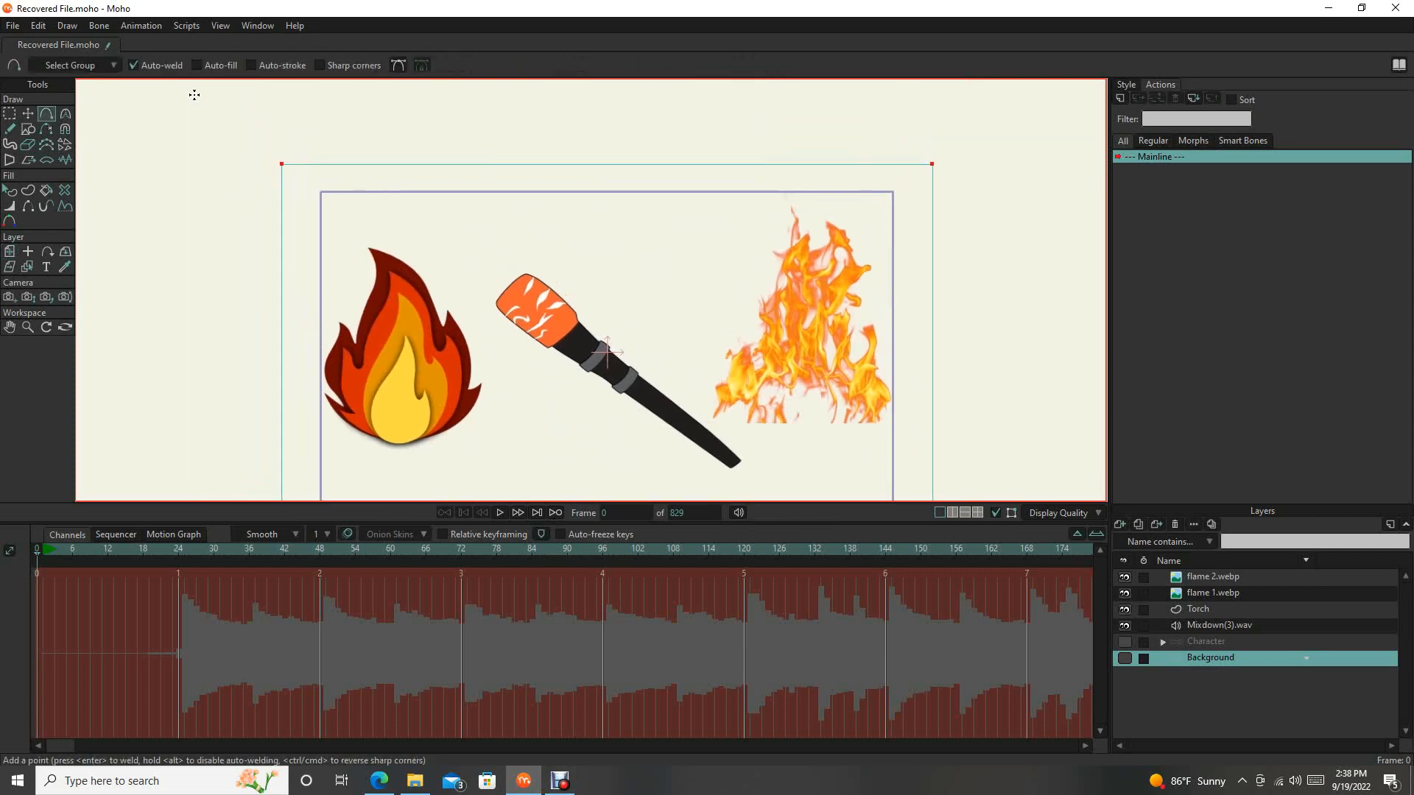
{"action": "scroll", "coordinate": [655, 350], "scroll_direction": "up", "scroll_amount": 3}
{"action": "left_click_drag", "start_coordinate": [530, 364], "coordinate": [649, 324]}
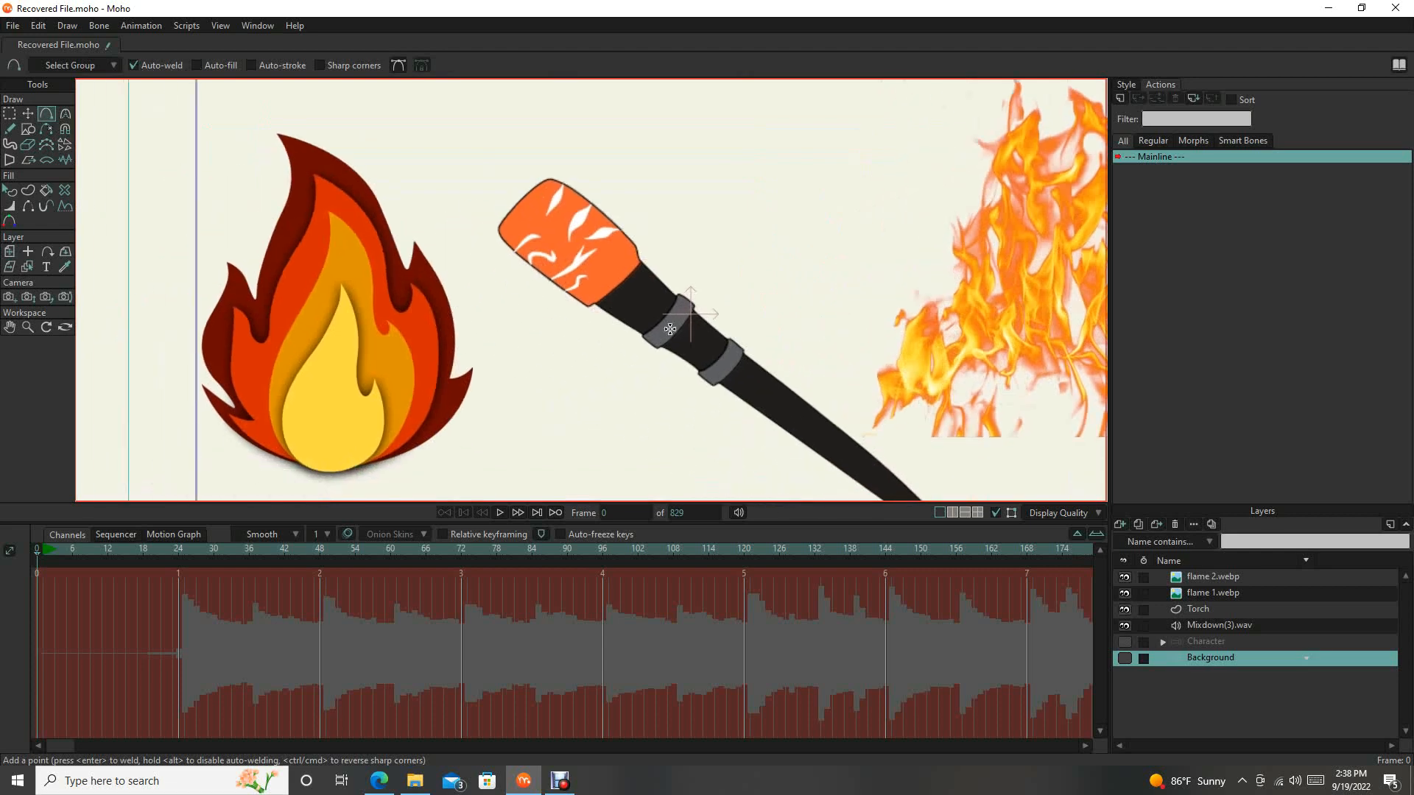
{"action": "scroll", "coordinate": [649, 325], "scroll_direction": "down", "scroll_amount": 2}
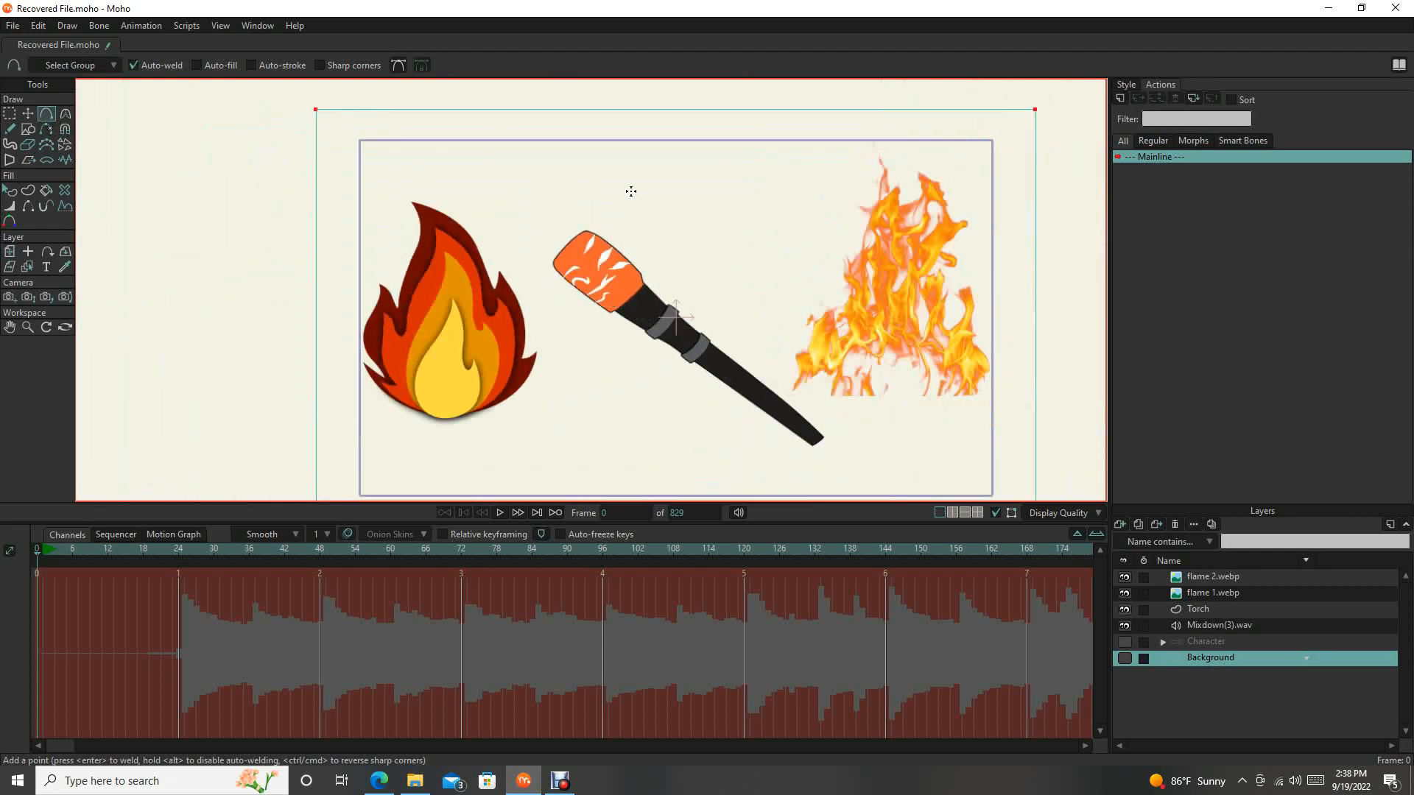
{"action": "left_click_drag", "start_coordinate": [609, 315], "coordinate": [528, 248]}
{"action": "left_click_drag", "start_coordinate": [528, 248], "coordinate": [582, 193]}
{"action": "left_click_drag", "start_coordinate": [582, 193], "coordinate": [616, 231]}
{"action": "left_click_drag", "start_coordinate": [616, 230], "coordinate": [614, 249]}
{"action": "left_click_drag", "start_coordinate": [614, 249], "coordinate": [659, 225]}
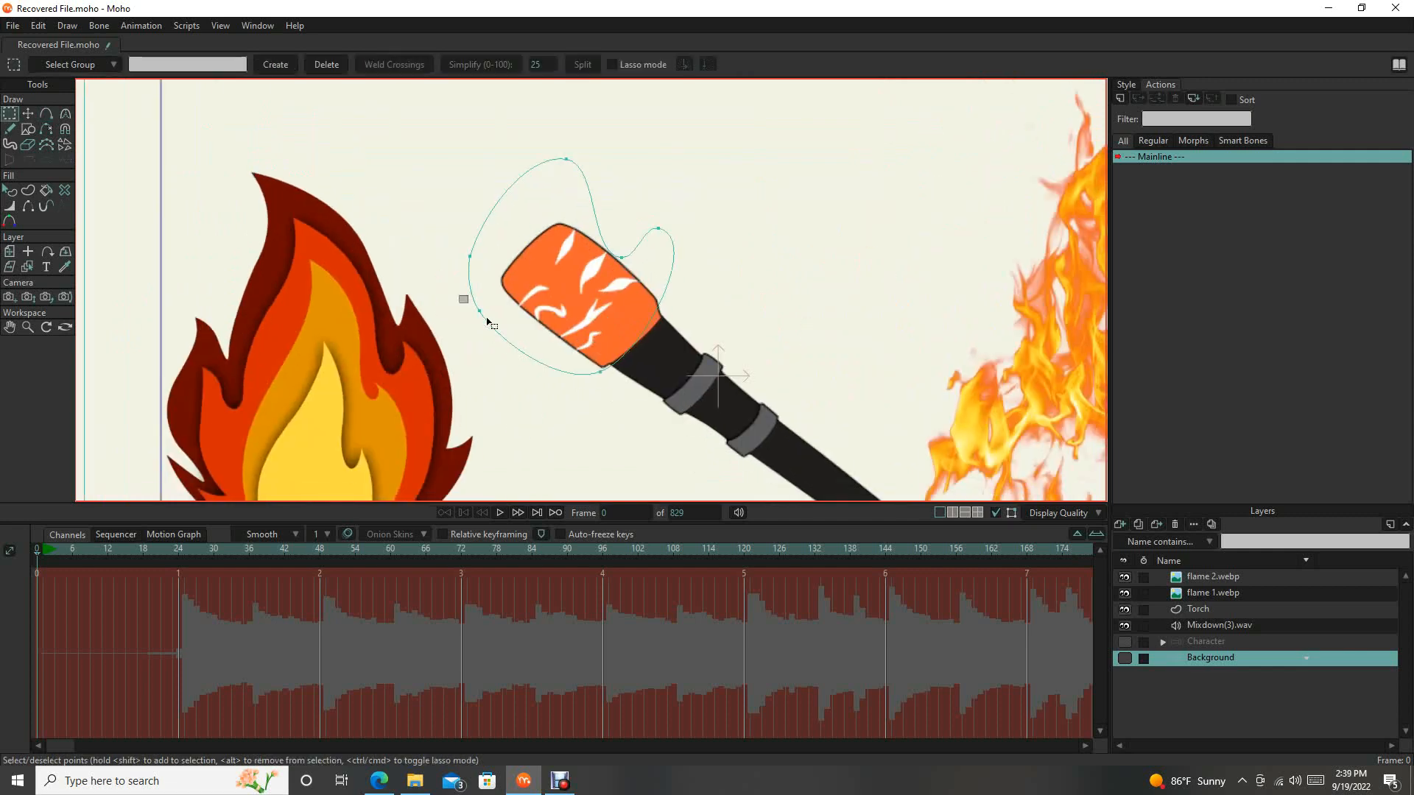
Sharpen the outline's two tips into peaks, pull its left side inward, and add a point on its right side.
{"action": "key", "text": "t"}
{"action": "key", "text": "c"}
{"action": "key", "text": "ctrl+p"}
{"action": "key", "text": "g"}
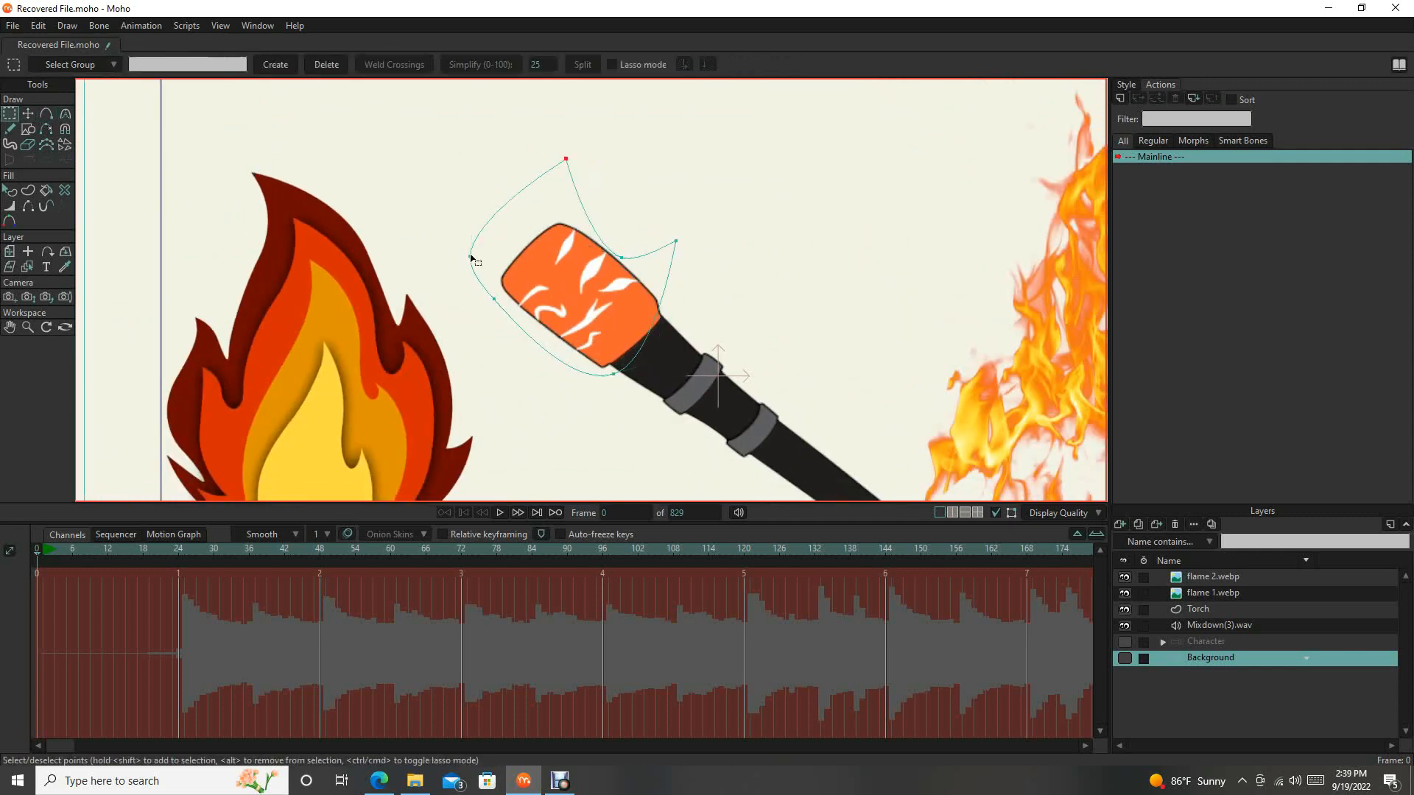
{"action": "key", "text": "t"}
{"action": "left_click_drag", "start_coordinate": [471, 257], "coordinate": [492, 251]}
{"action": "key", "text": "a"}
{"action": "left_click_drag", "start_coordinate": [663, 346], "coordinate": [672, 333]}
{"action": "scroll", "coordinate": [606, 285], "scroll_direction": "down", "scroll_amount": 2}
Duplicate the flame outline and scale the copy up so that it surrounds the original at the torch head.
{"action": "key", "text": "g"}
{"action": "left_click_drag", "start_coordinate": [500, 168], "coordinate": [714, 370]}
{"action": "key", "text": "t"}
{"action": "left_click_drag", "start_coordinate": [526, 196], "coordinate": [539, 214]}
{"action": "scroll", "coordinate": [560, 339], "scroll_direction": "up", "scroll_amount": 3}
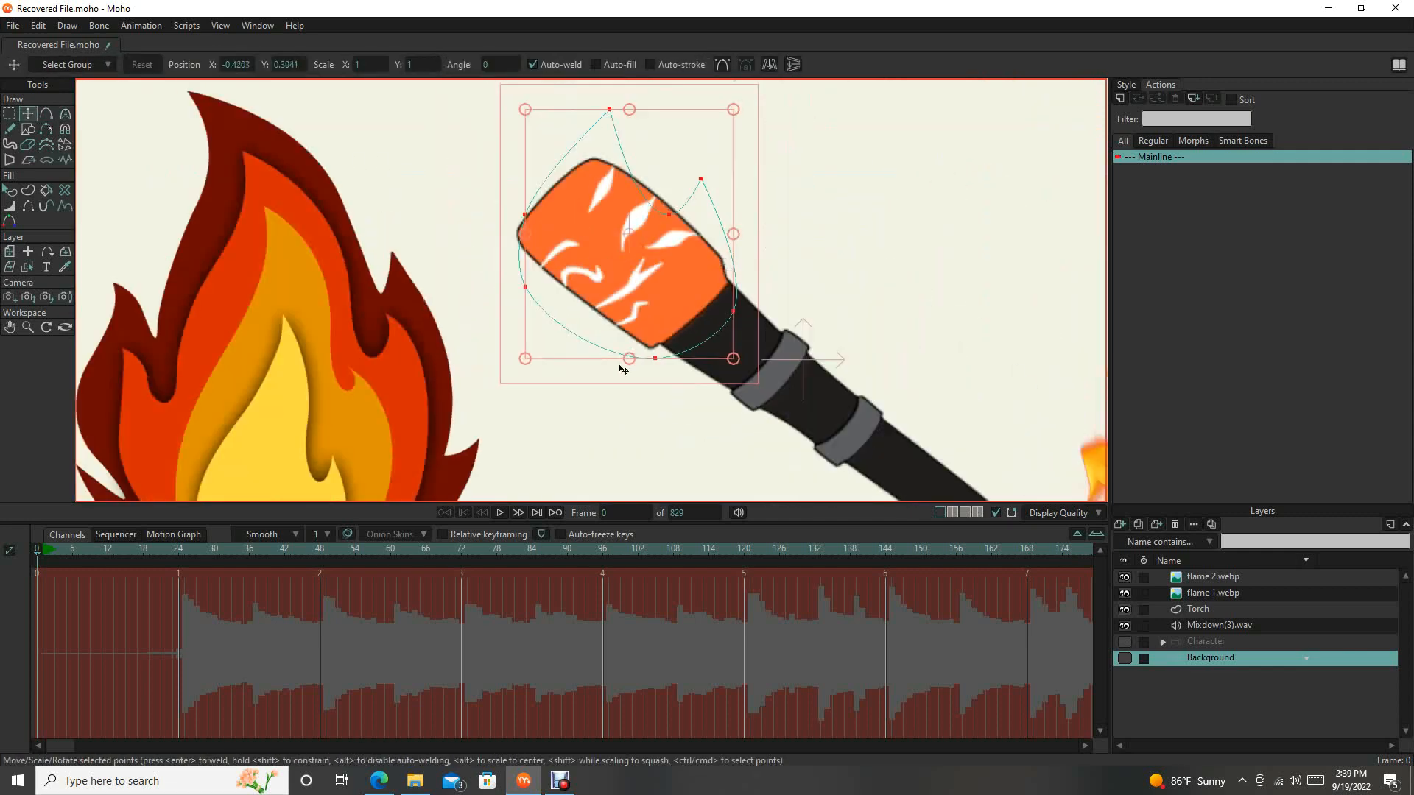
{"action": "scroll", "coordinate": [575, 358], "scroll_direction": "down", "scroll_amount": 4}
{"action": "scroll", "coordinate": [581, 258], "scroll_direction": "up", "scroll_amount": 2}
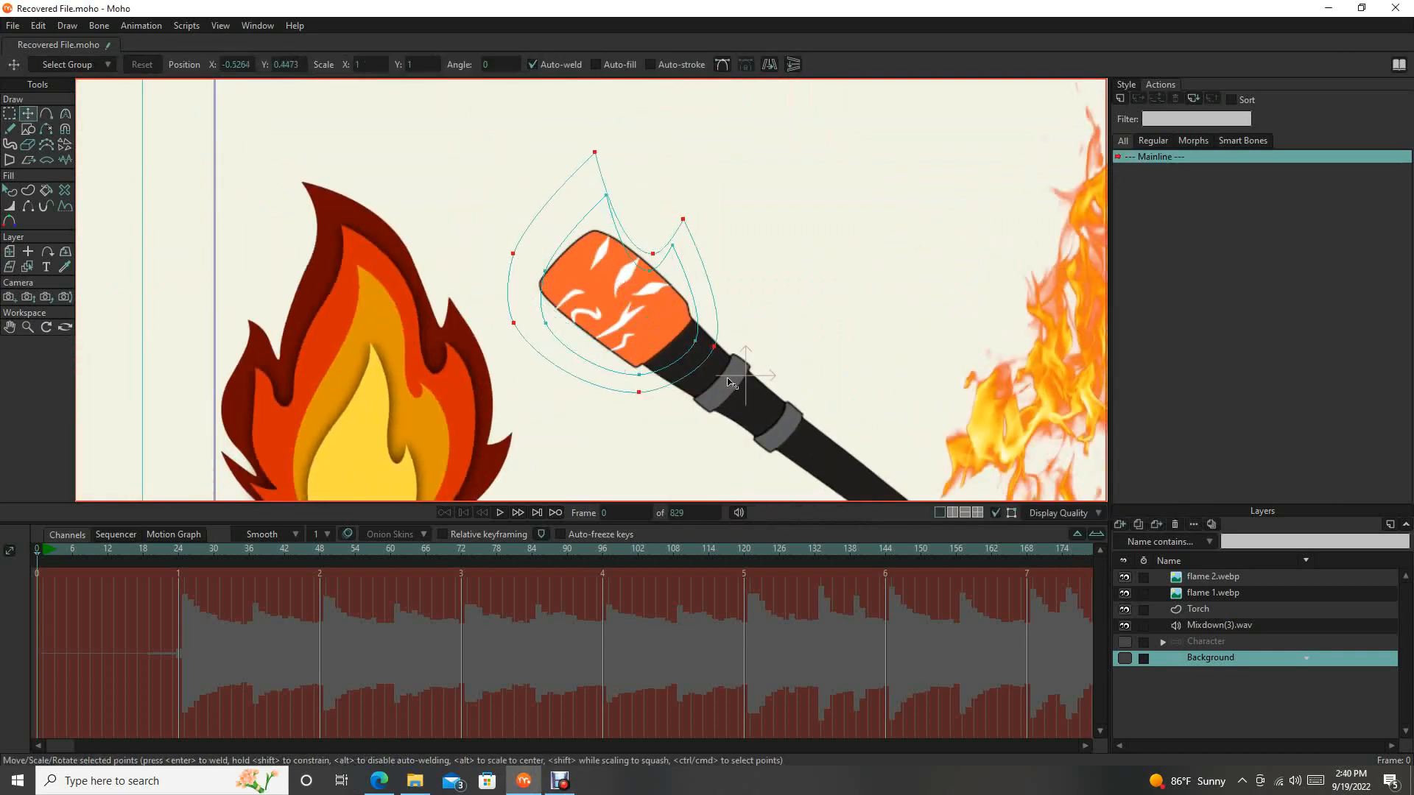
{"action": "left_click_drag", "start_coordinate": [653, 338], "coordinate": [656, 324]}
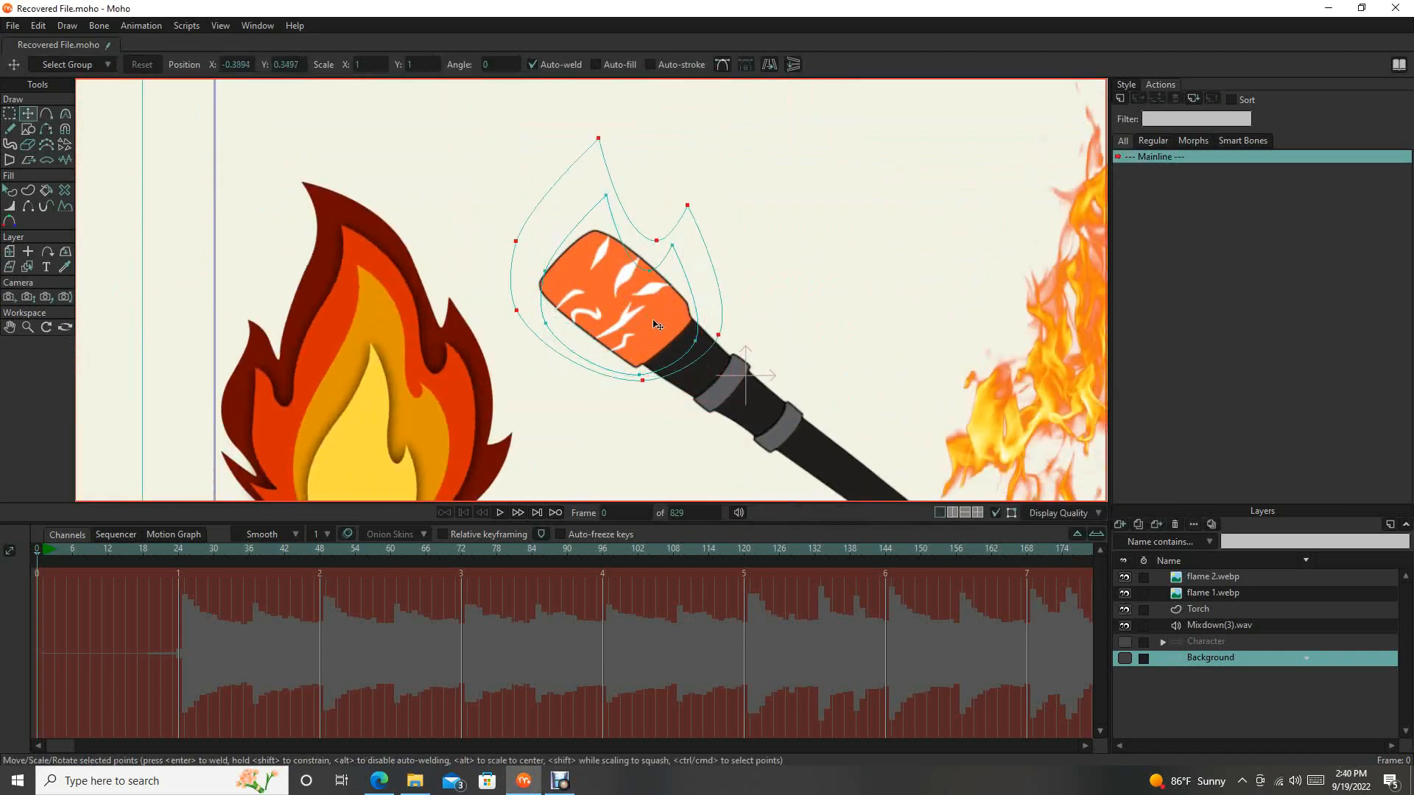
Reshape the second flame outline so it has a shorter left tip beside a taller middle tip.
{"action": "key", "text": "g"}
{"action": "left_click_drag", "start_coordinate": [588, 108], "coordinate": [622, 142]}
{"action": "key", "text": "t"}
{"action": "left_click_drag", "start_coordinate": [600, 135], "coordinate": [609, 118]}
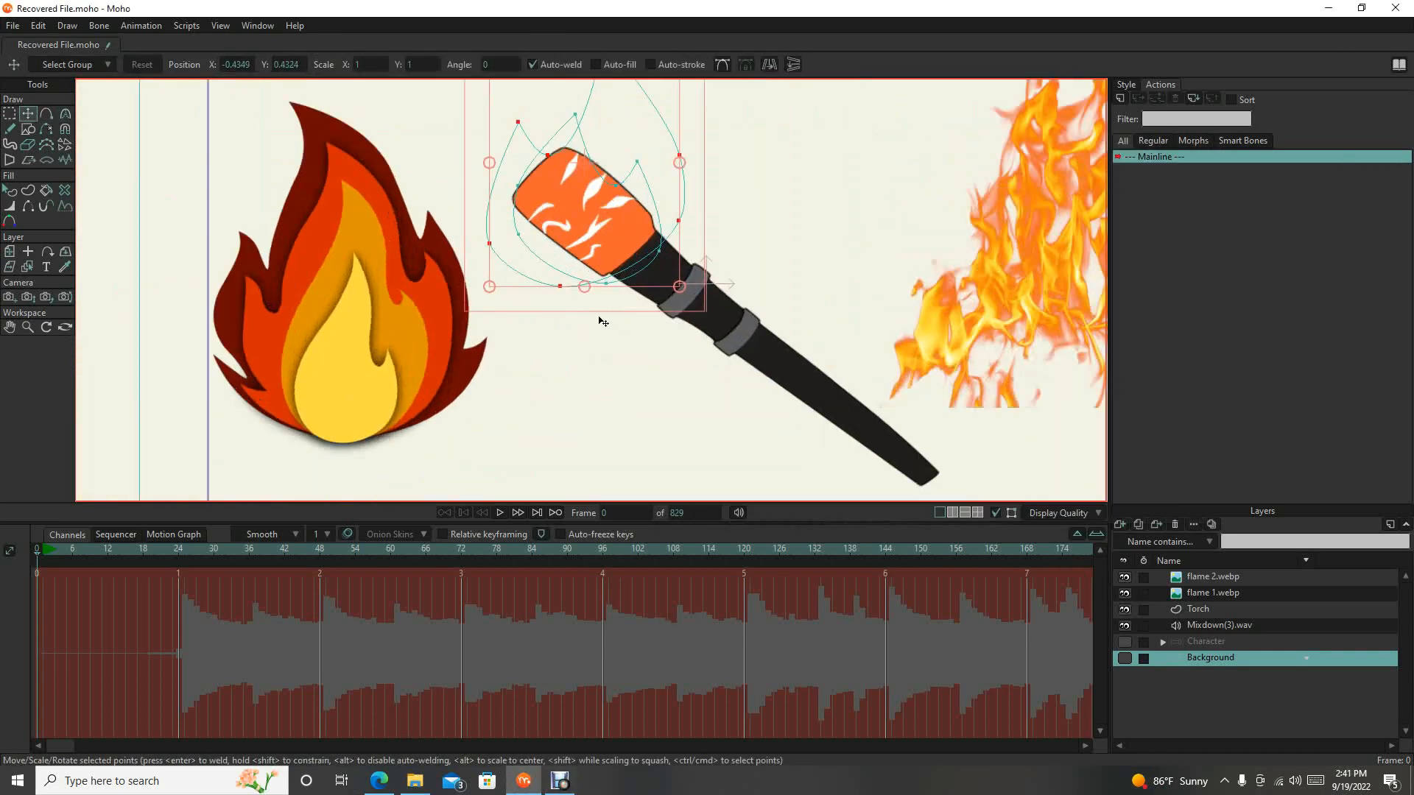
{"action": "scroll", "coordinate": [426, 230], "scroll_direction": "up", "scroll_amount": 3}
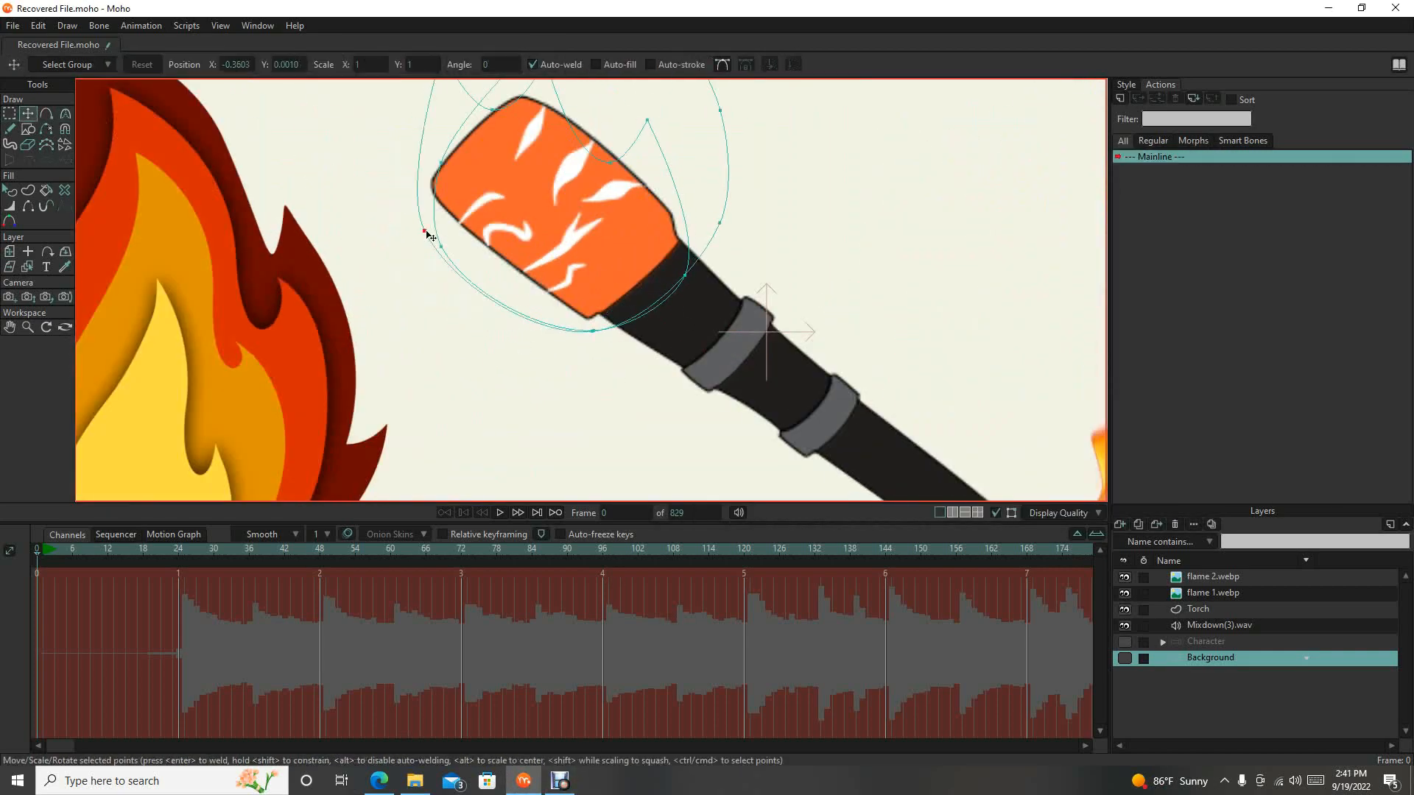
Paste a third flame outline and enlarge it around the second one.
{"action": "scroll", "coordinate": [654, 152], "scroll_direction": "down", "scroll_amount": 4}
{"action": "left_click", "coordinate": [9, 113]}
{"action": "key", "text": "ctrl+v"}
{"action": "left_click", "coordinate": [28, 113]}
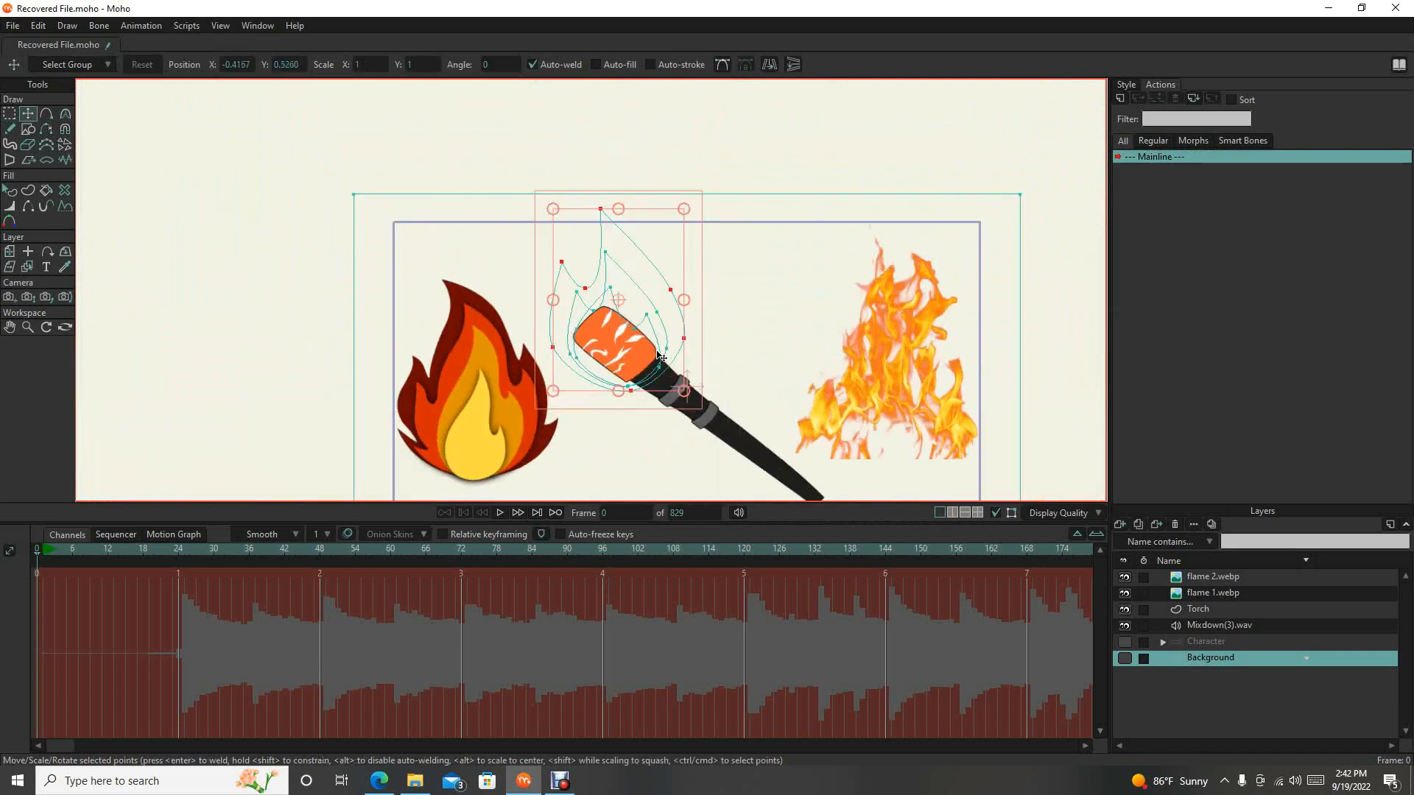
Add points to the third outline and move them to form left, middle and right flame tips with curved valleys between.
{"action": "scroll", "coordinate": [594, 265], "scroll_direction": "up", "scroll_amount": 4}
{"action": "left_click", "coordinate": [47, 113]}
{"action": "scroll", "coordinate": [685, 312], "scroll_direction": "down", "scroll_amount": 1}
{"action": "left_click", "coordinate": [28, 114]}
{"action": "mouse_move", "coordinate": [713, 258]}
{"action": "left_mouse_down"}
{"action": "mouse_move", "coordinate": [740, 225]}
{"action": "mouse_move", "coordinate": [718, 206]}
{"action": "left_mouse_up"}
{"action": "left_click_drag", "start_coordinate": [662, 215], "coordinate": [668, 264]}
{"action": "left_click_drag", "start_coordinate": [546, 91], "coordinate": [562, 94]}
{"action": "left_click_drag", "start_coordinate": [457, 213], "coordinate": [476, 187]}
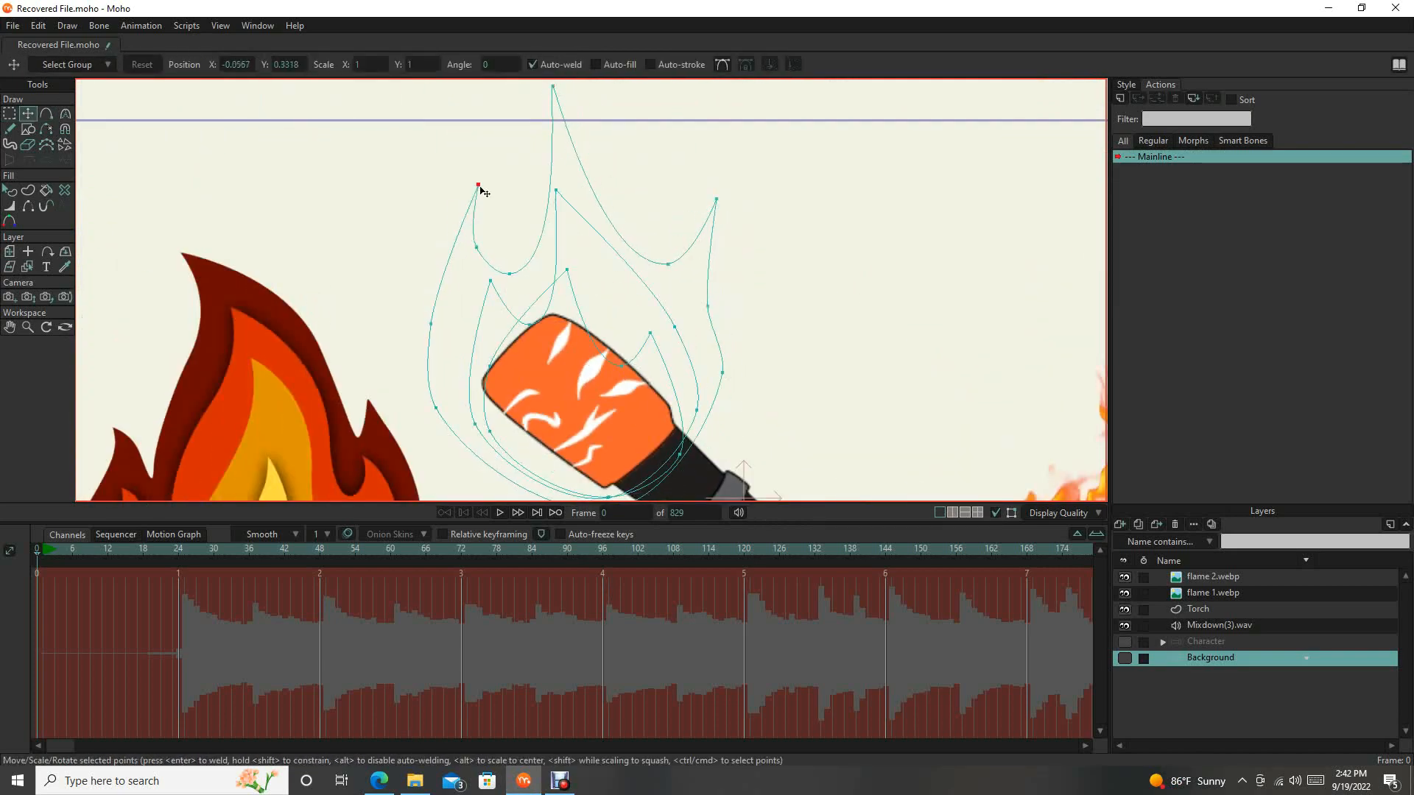
{"action": "scroll", "coordinate": [497, 409], "scroll_direction": "up", "scroll_amount": 2}
{"action": "left_click_drag", "start_coordinate": [415, 296], "coordinate": [452, 296]}
{"action": "scroll", "coordinate": [530, 427], "scroll_direction": "down", "scroll_amount": 3}
Build a fourth, larger flame outline around the third and adjust its points and curvature.
{"action": "key", "text": "c"}
{"action": "key", "text": "t"}
{"action": "left_click_drag", "start_coordinate": [463, 227], "coordinate": [448, 297]}
{"action": "key", "text": "c"}
{"action": "scroll", "coordinate": [505, 230], "scroll_direction": "up", "scroll_amount": 2}
{"action": "key", "text": "t"}
{"action": "scroll", "coordinate": [451, 312], "scroll_direction": "down", "scroll_amount": 4}
{"action": "mouse_move", "coordinate": [577, 425]}
{"action": "left_mouse_down"}
{"action": "mouse_move", "coordinate": [593, 447]}
{"action": "mouse_move", "coordinate": [584, 416]}
{"action": "left_mouse_up"}
{"action": "scroll", "coordinate": [356, 374], "scroll_direction": "up", "scroll_amount": 2}
{"action": "key", "text": "g"}
{"action": "scroll", "coordinate": [786, 344], "scroll_direction": "down", "scroll_amount": 3}
{"action": "left_click", "coordinate": [785, 344]}
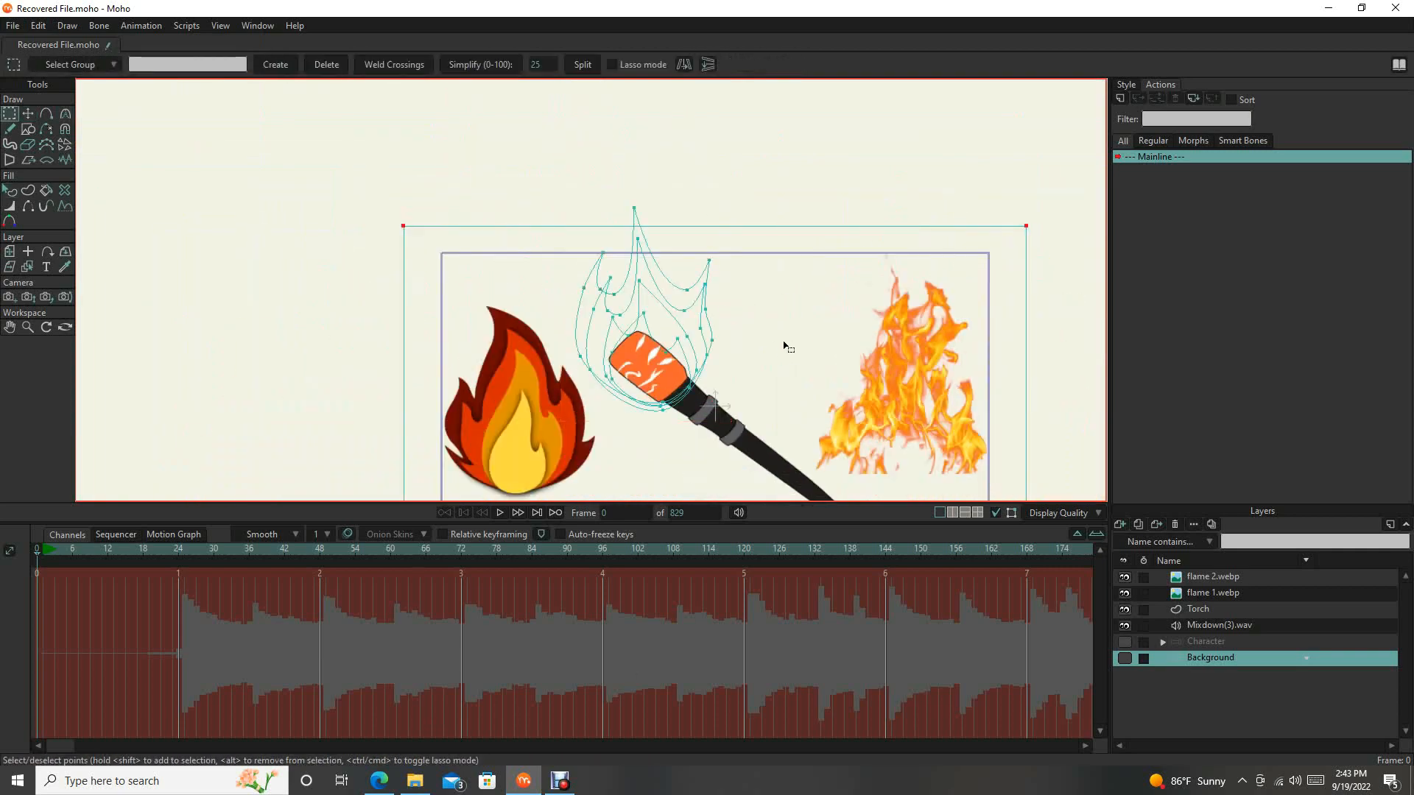
{"action": "scroll", "coordinate": [770, 365], "scroll_direction": "up", "scroll_amount": 4}
{"action": "scroll", "coordinate": [716, 368], "scroll_direction": "up", "scroll_amount": 3}
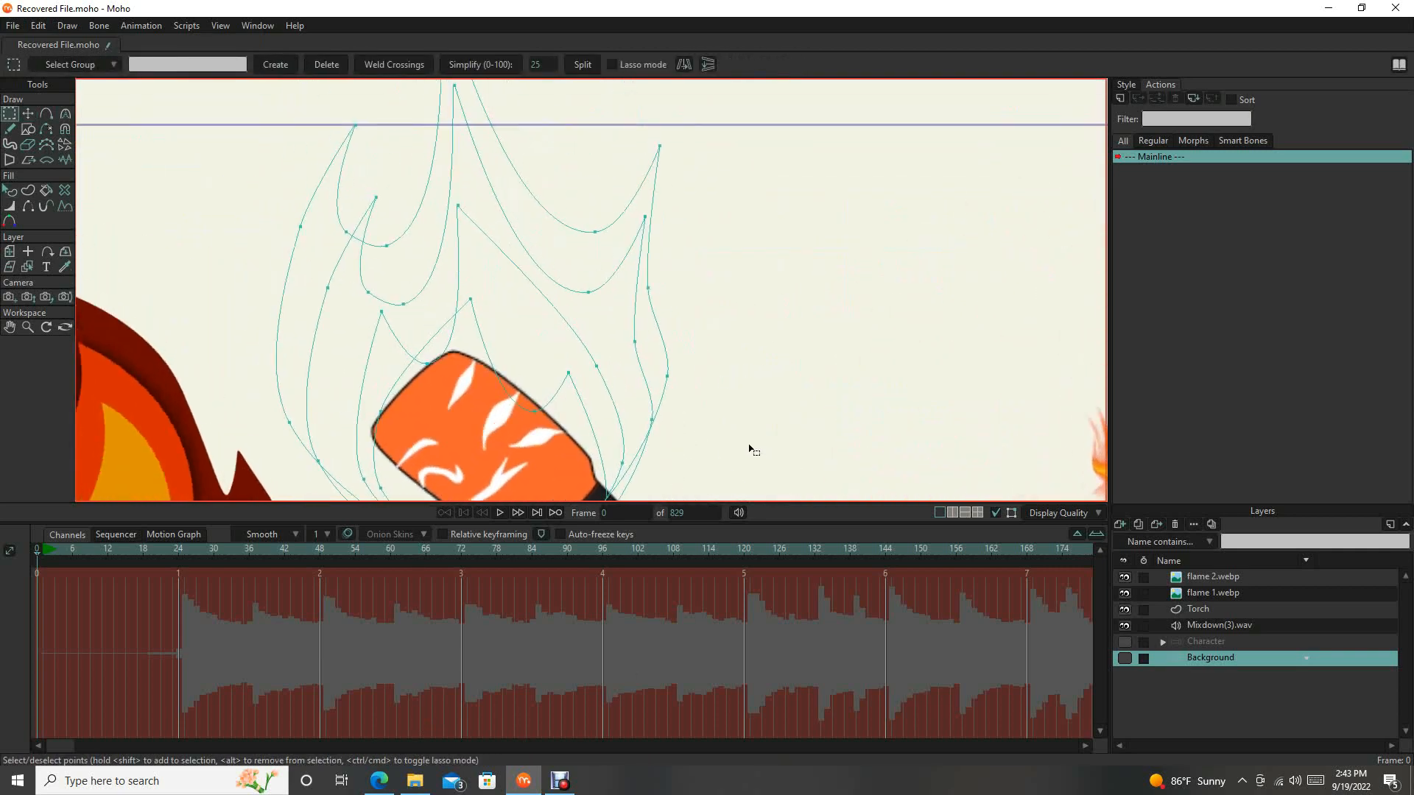
{"action": "scroll", "coordinate": [751, 448], "scroll_direction": "down", "scroll_amount": 2}
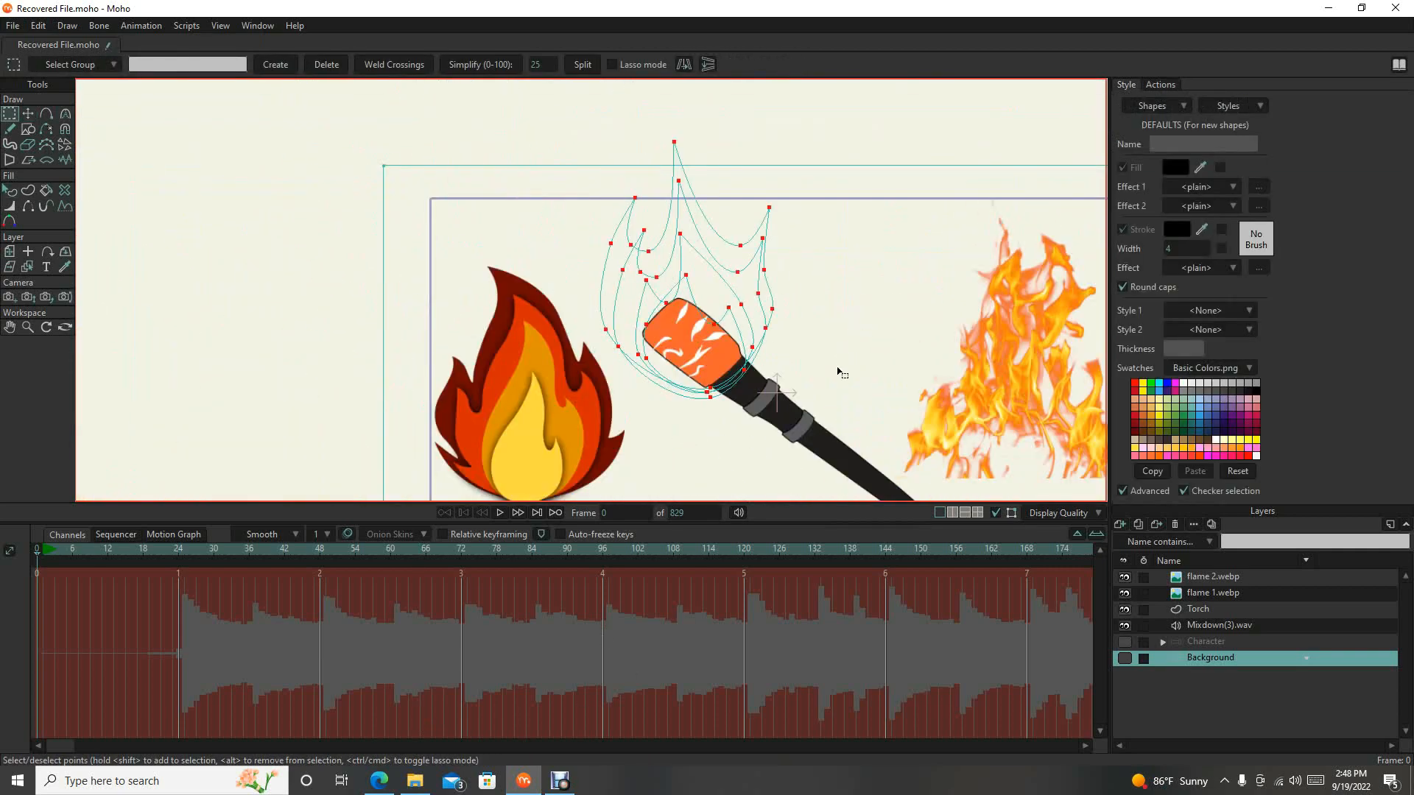
{"action": "left_click_drag", "start_coordinate": [844, 394], "coordinate": [759, 394]}
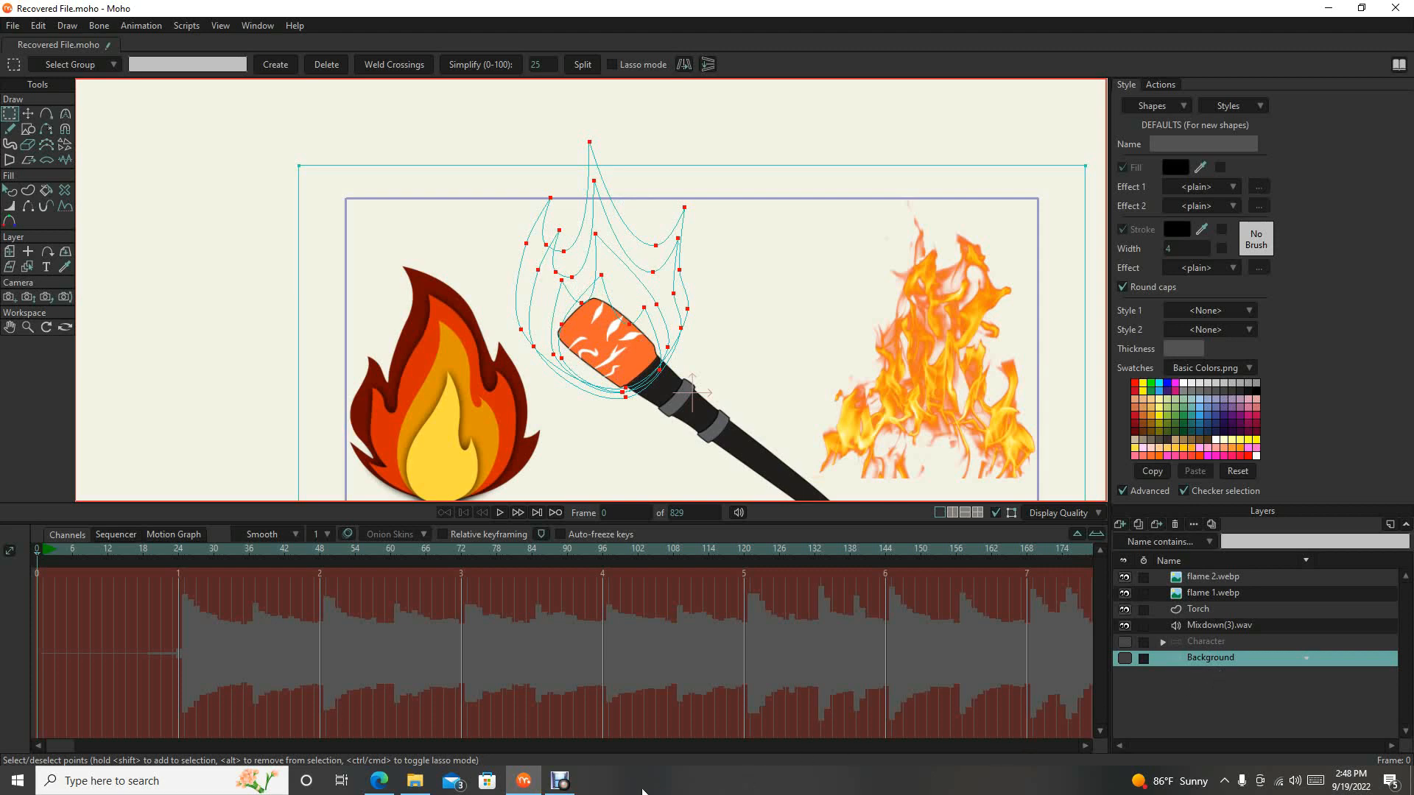
Create a new vector layer directly above the Background layer and name it "Flame 1".
{"action": "left_click", "coordinate": [1120, 525]}
{"action": "left_click", "coordinate": [1134, 542]}
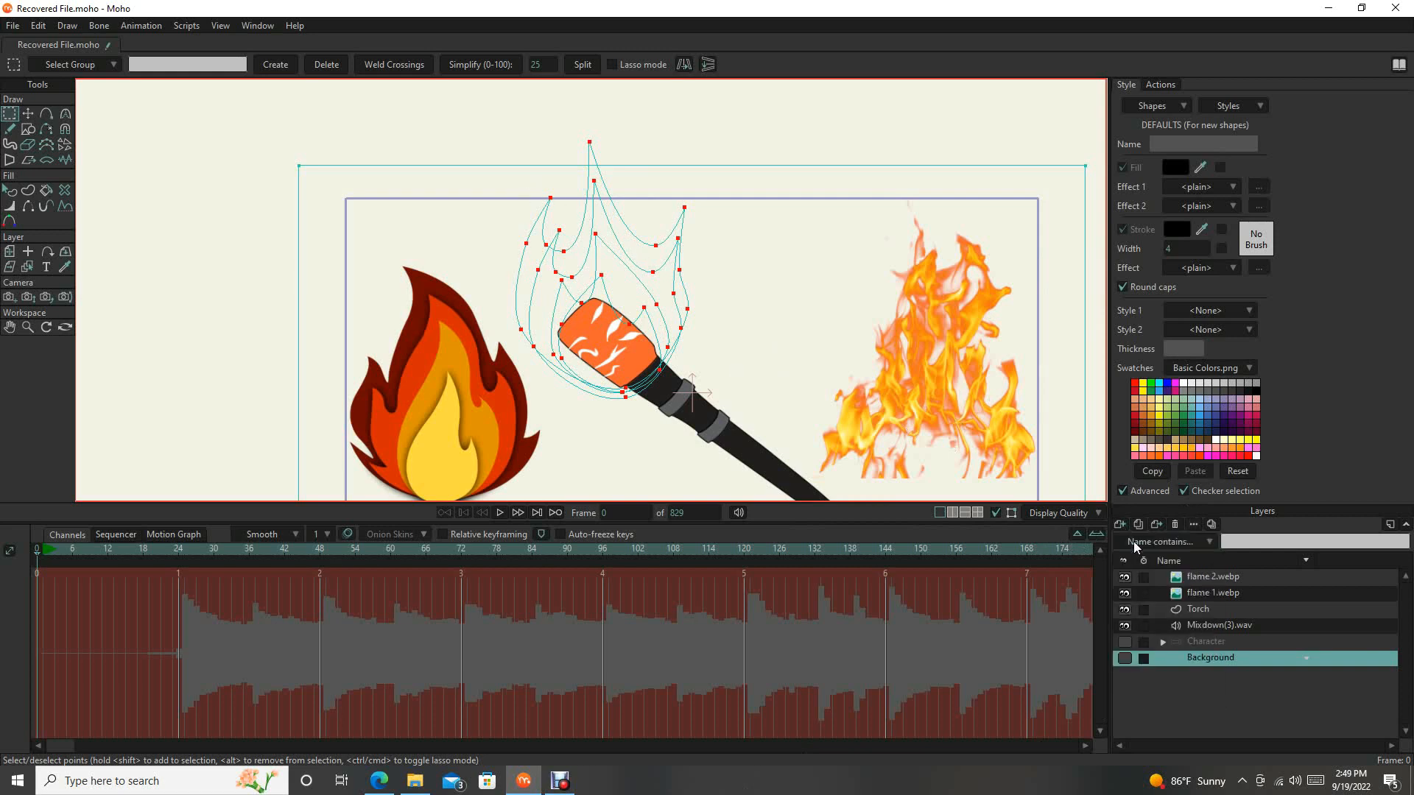
{"action": "double_click", "coordinate": [1201, 659]}
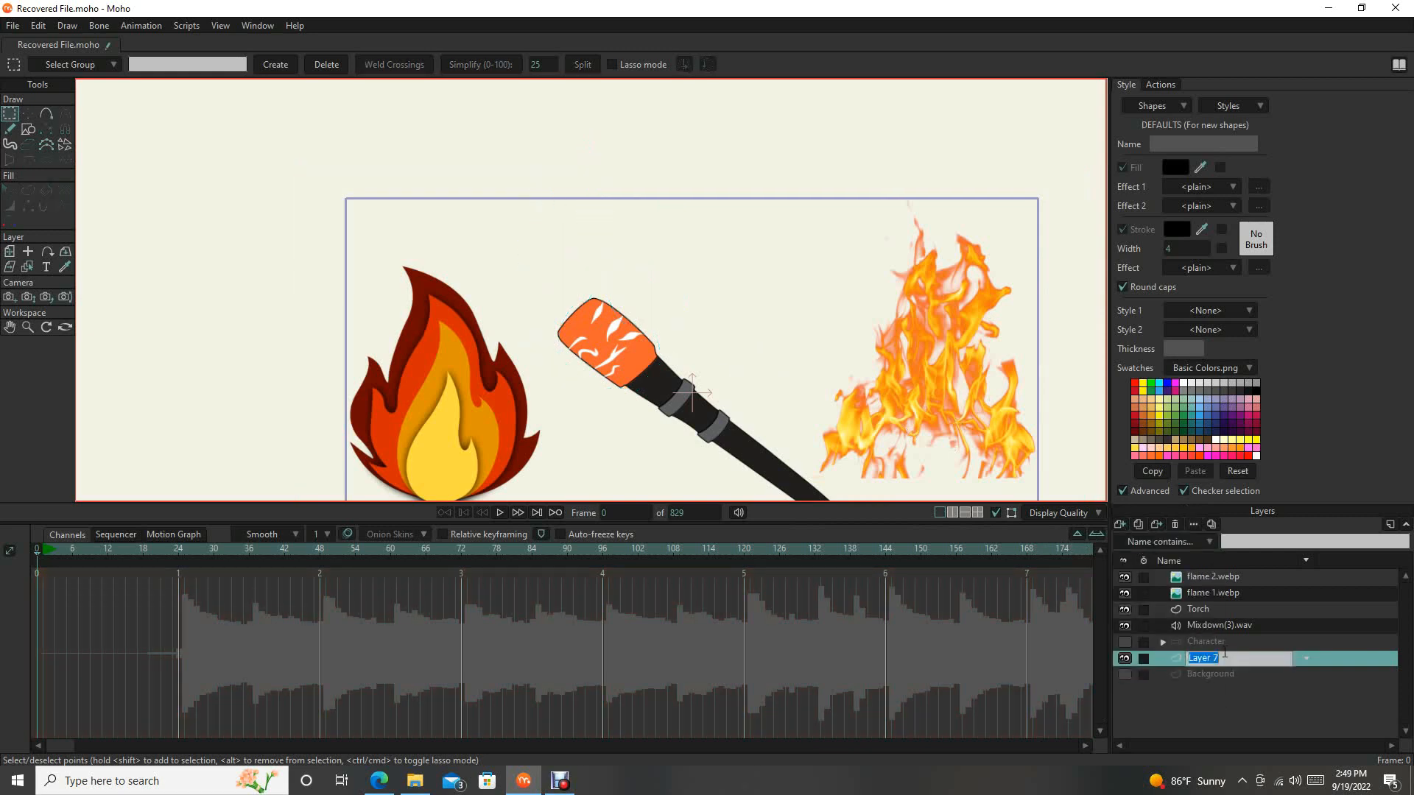
{"action": "type", "text": "Flame 1"}
{"action": "key", "text": "Return"}
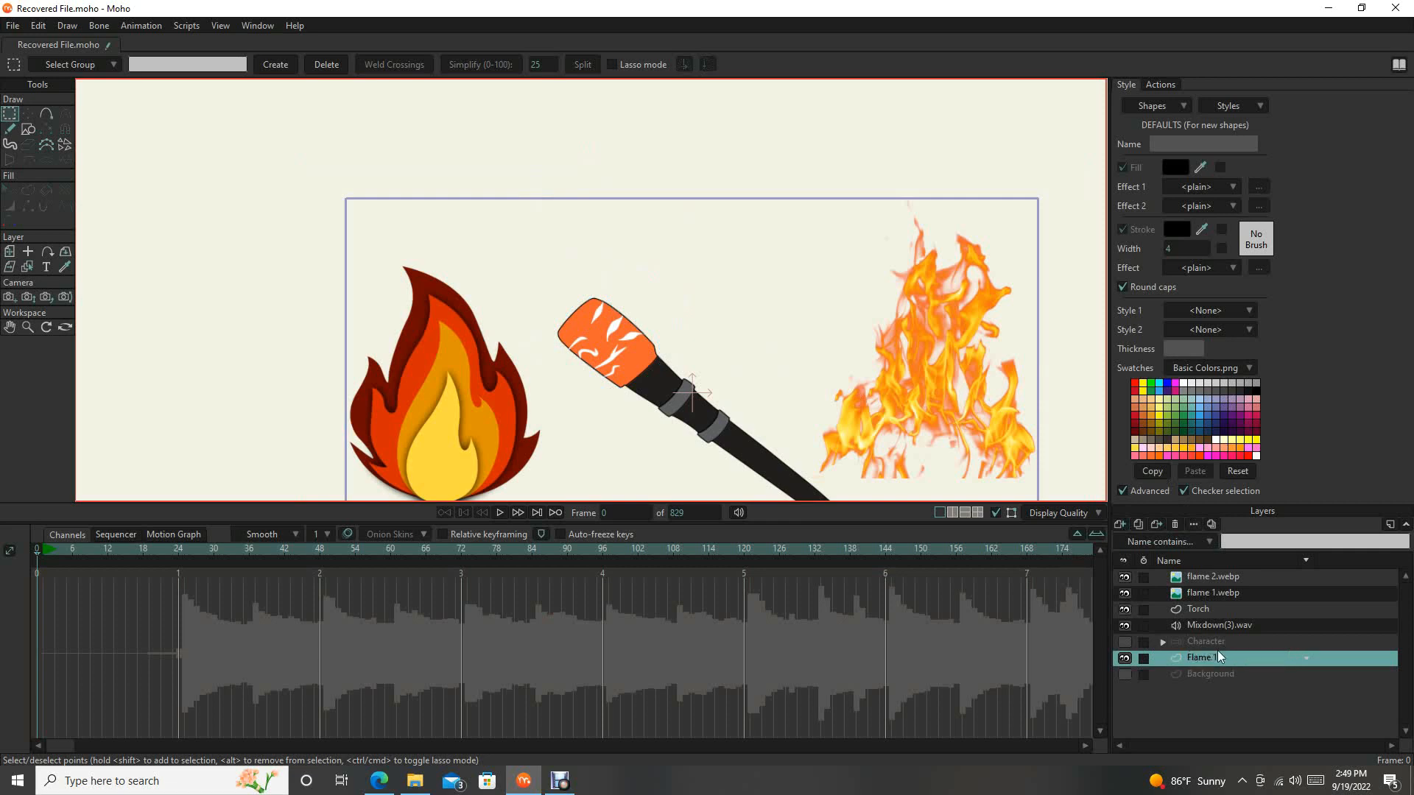
Duplicate the Flame 1 layer three times to get layers Flame 2, Flame 3 and Flame 4.
{"action": "left_click", "coordinate": [1138, 525]}
{"action": "left_click", "coordinate": [1138, 526]}
{"action": "left_click", "coordinate": [1138, 526]}
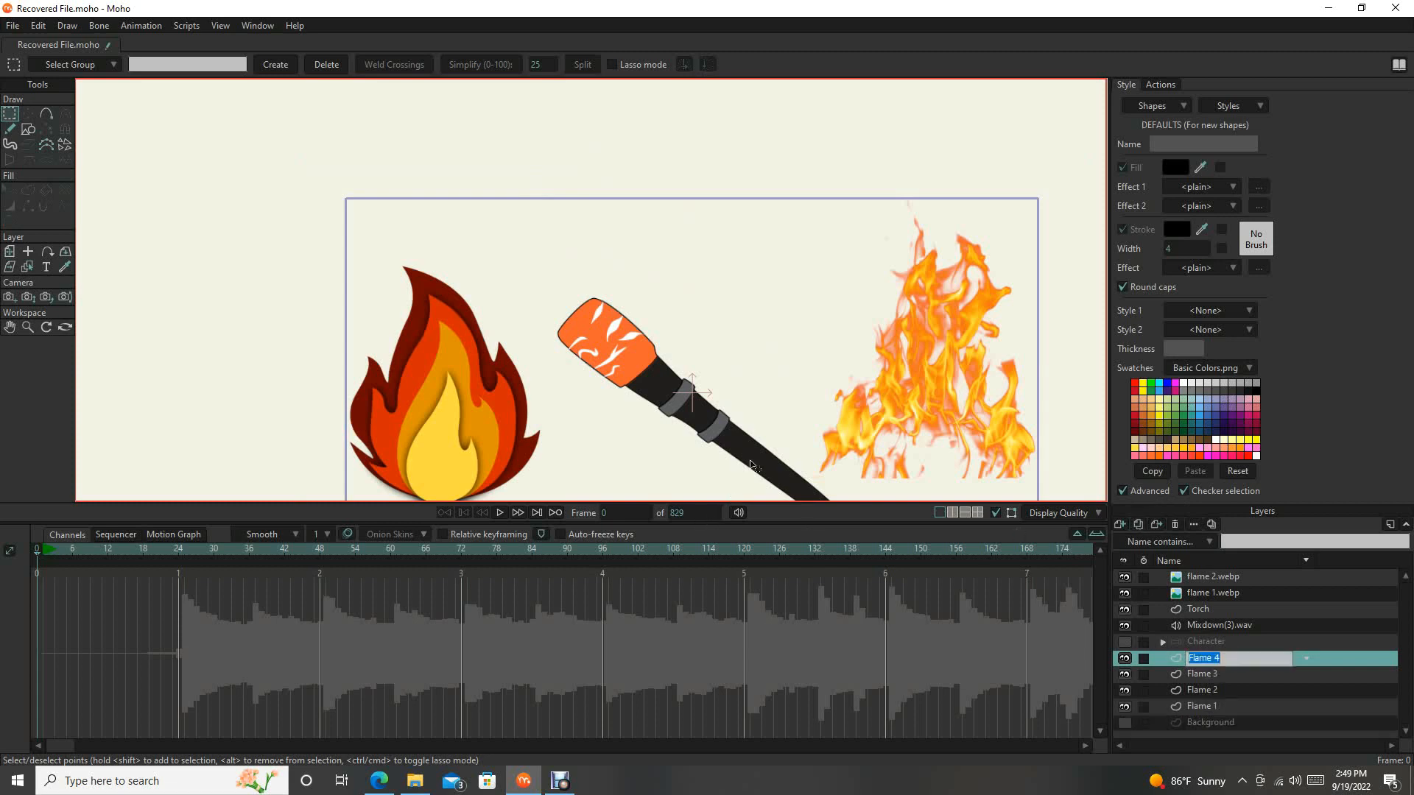
Copy the innermost flame outline from the Background layer and paste it into the Flame 1 layer.
{"action": "left_click", "coordinate": [1234, 708]}
{"action": "left_click", "coordinate": [1211, 724]}
{"action": "scroll", "coordinate": [756, 309], "scroll_direction": "up", "scroll_amount": 1}
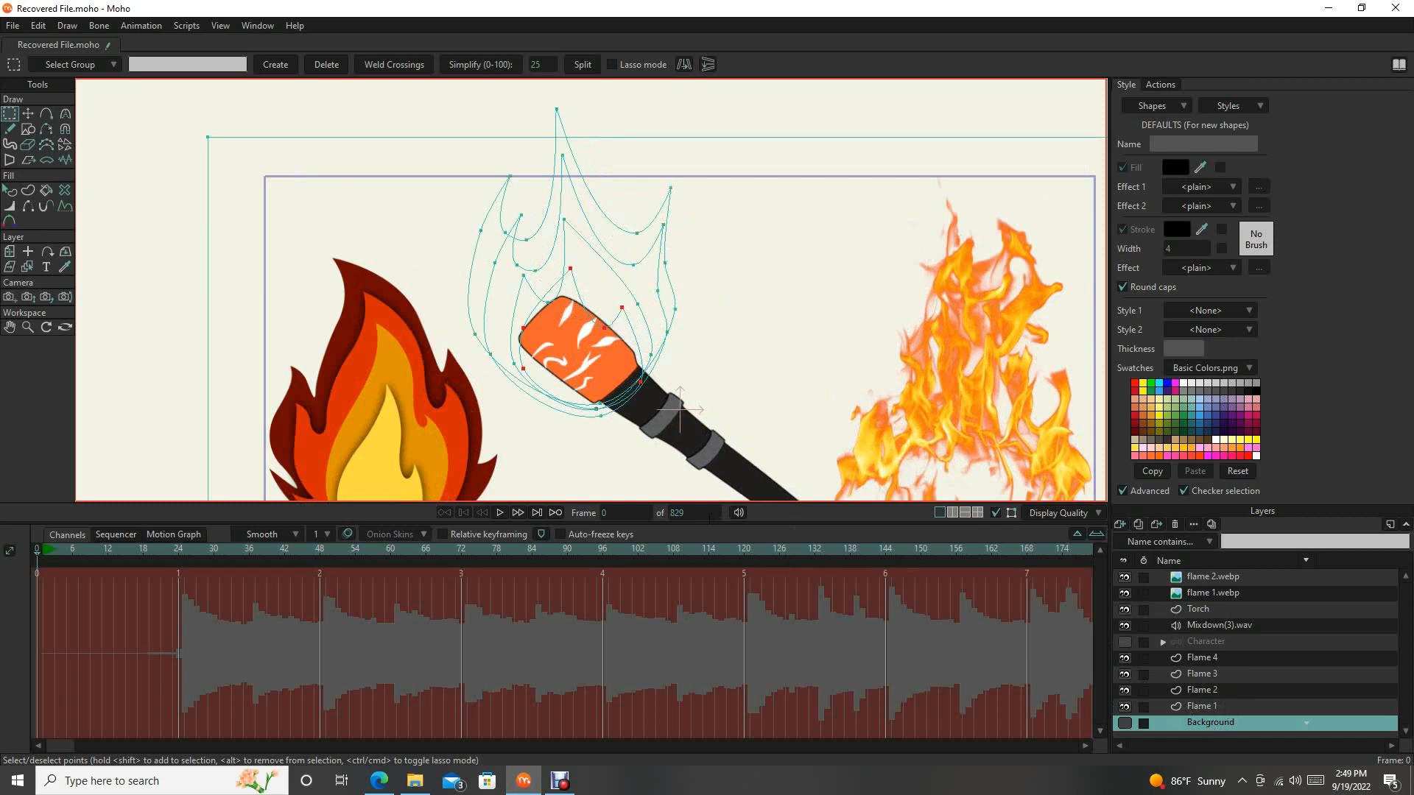
{"action": "left_click", "coordinate": [1248, 709]}
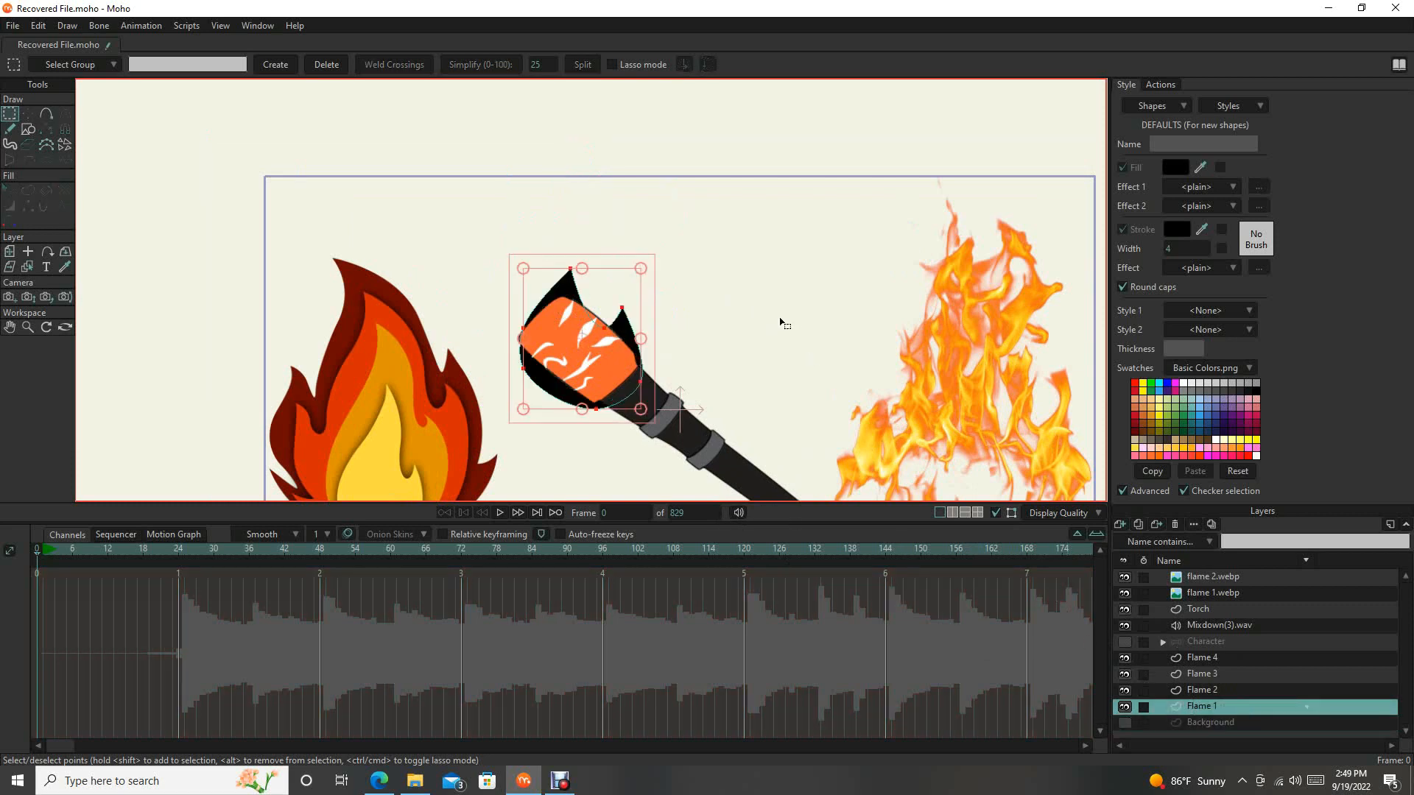
{"action": "key", "text": "t"}
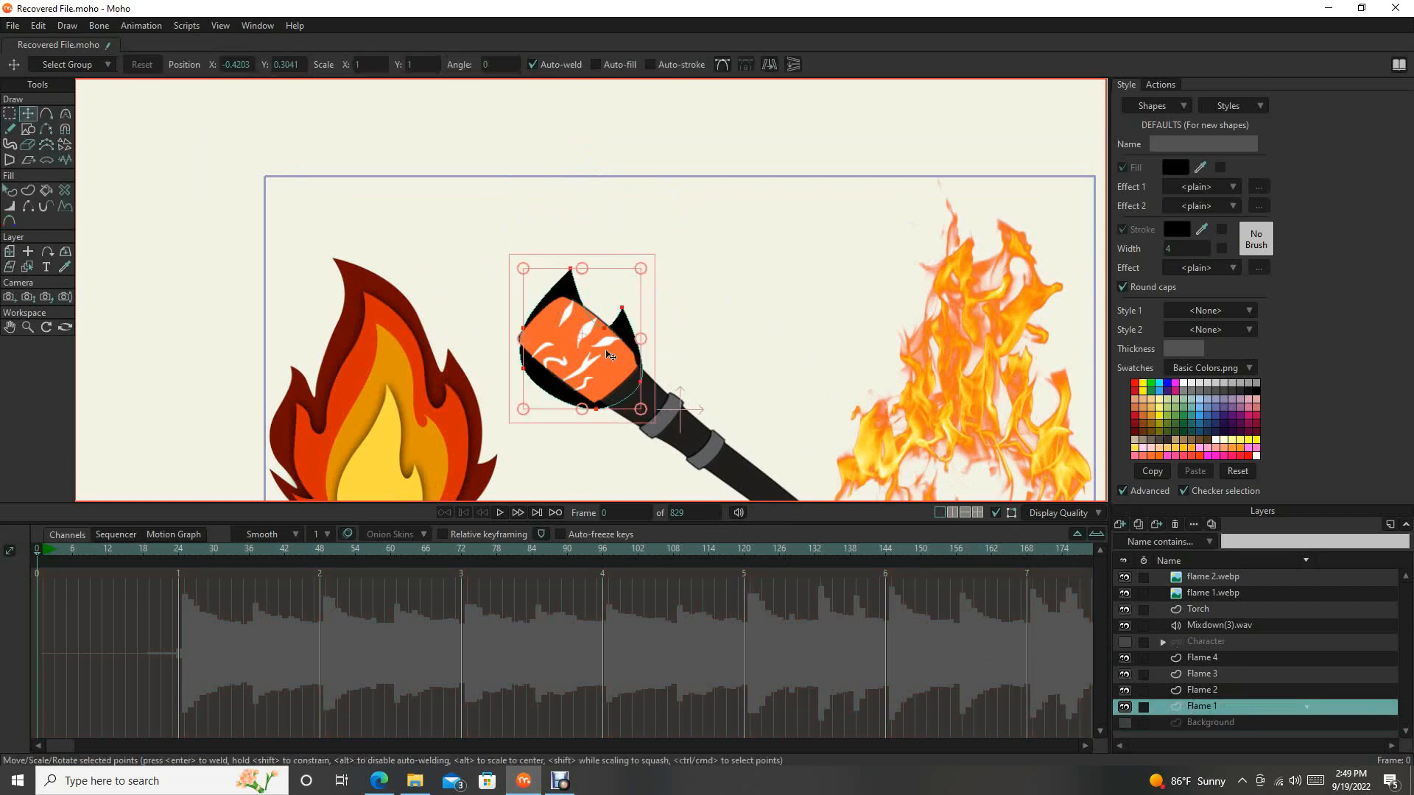
Copy the second flame outline from the Background layer and paste it into the Flame 2 layer.
{"action": "left_click", "coordinate": [1228, 692]}
{"action": "left_click", "coordinate": [1223, 725]}
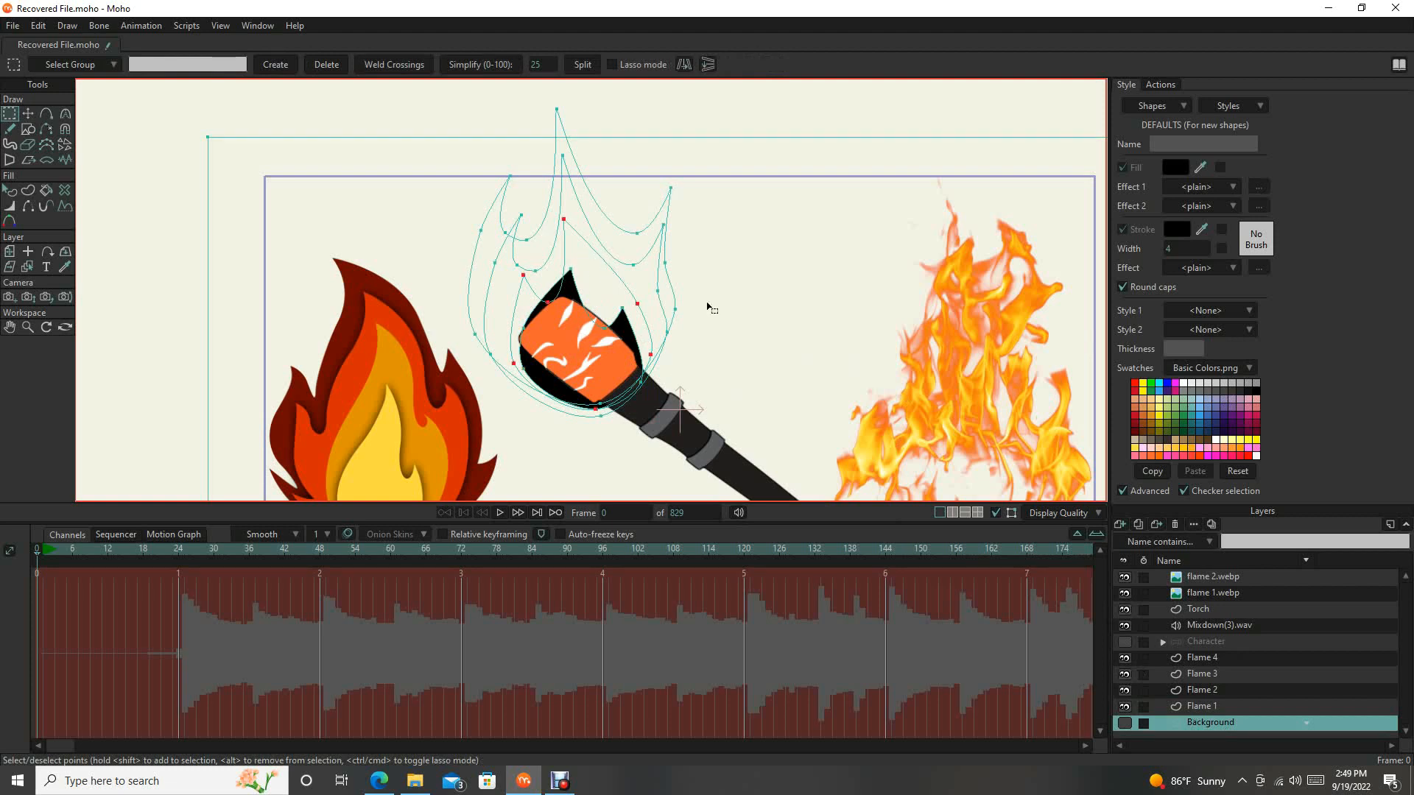
{"action": "left_click", "coordinate": [1238, 693]}
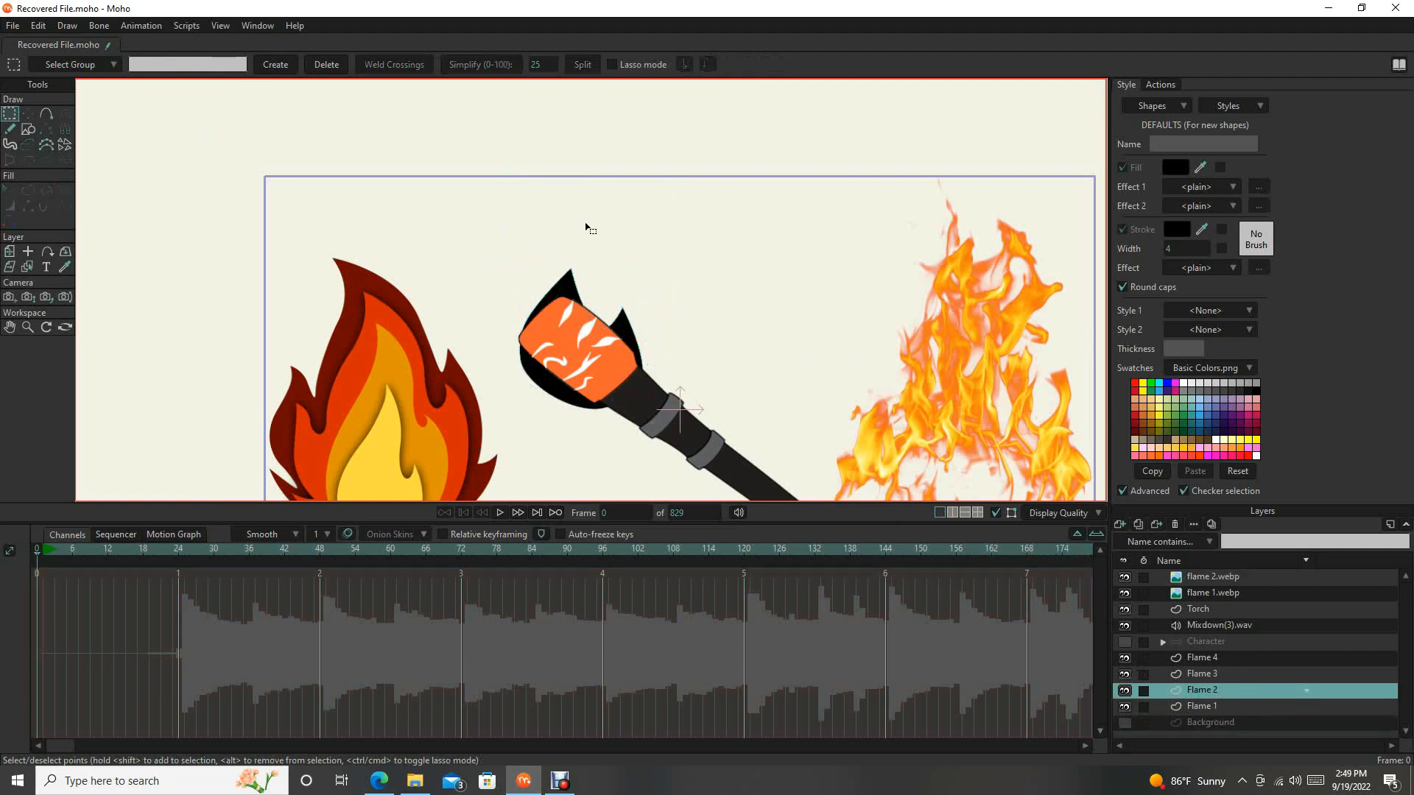
{"action": "key", "text": "t"}
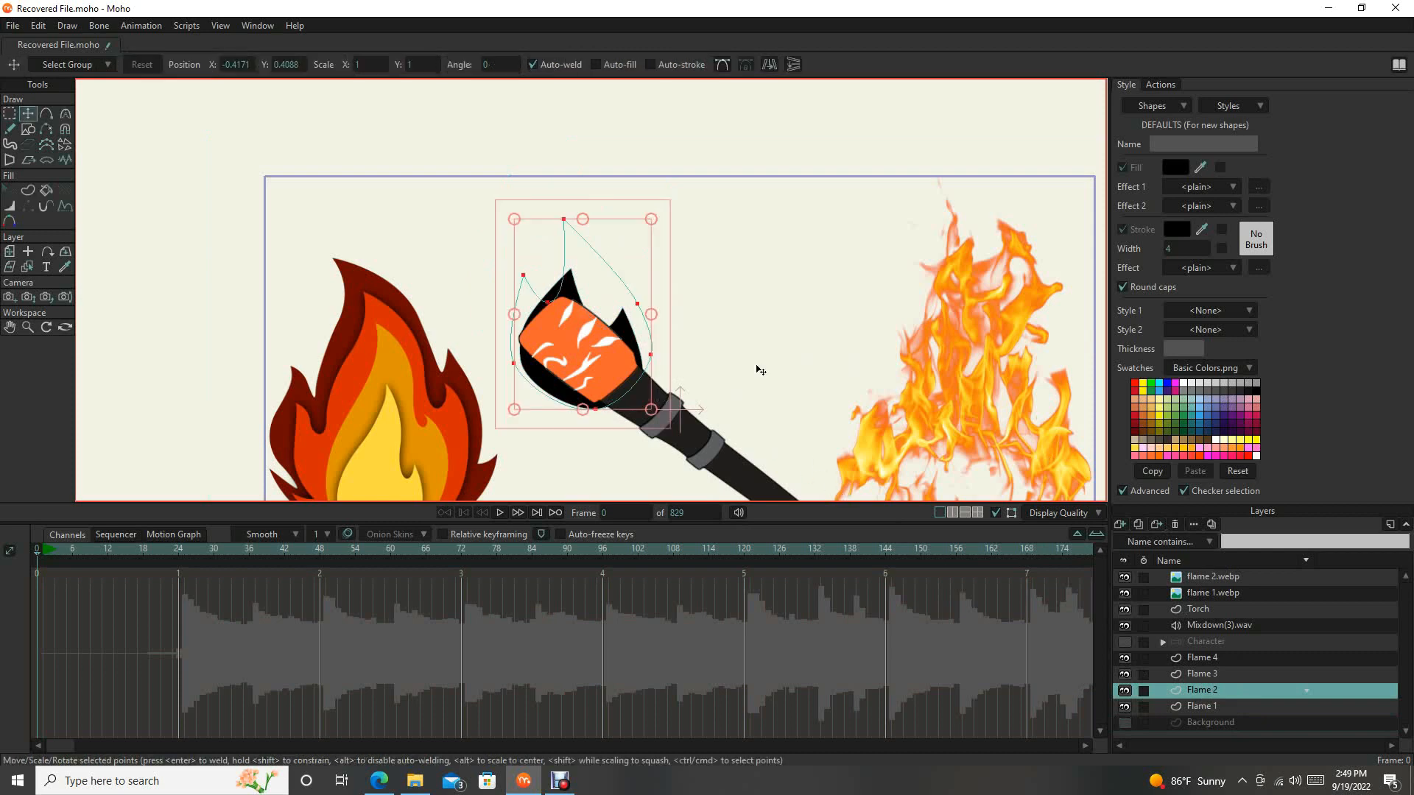
Copy the third flame outline from the Background layer and paste it into the Flame 3 layer.
{"action": "left_click", "coordinate": [1231, 674]}
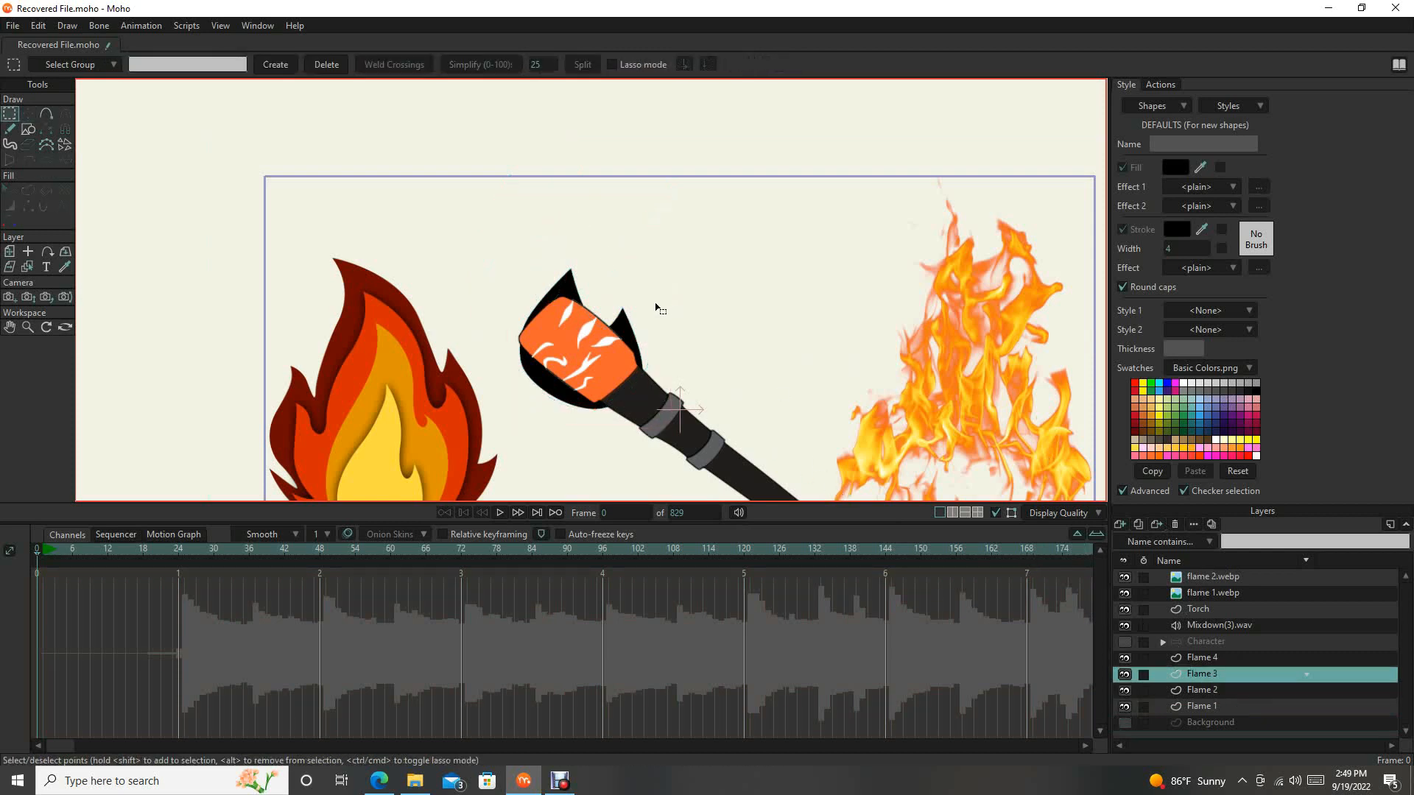
{"action": "left_click", "coordinate": [1219, 726]}
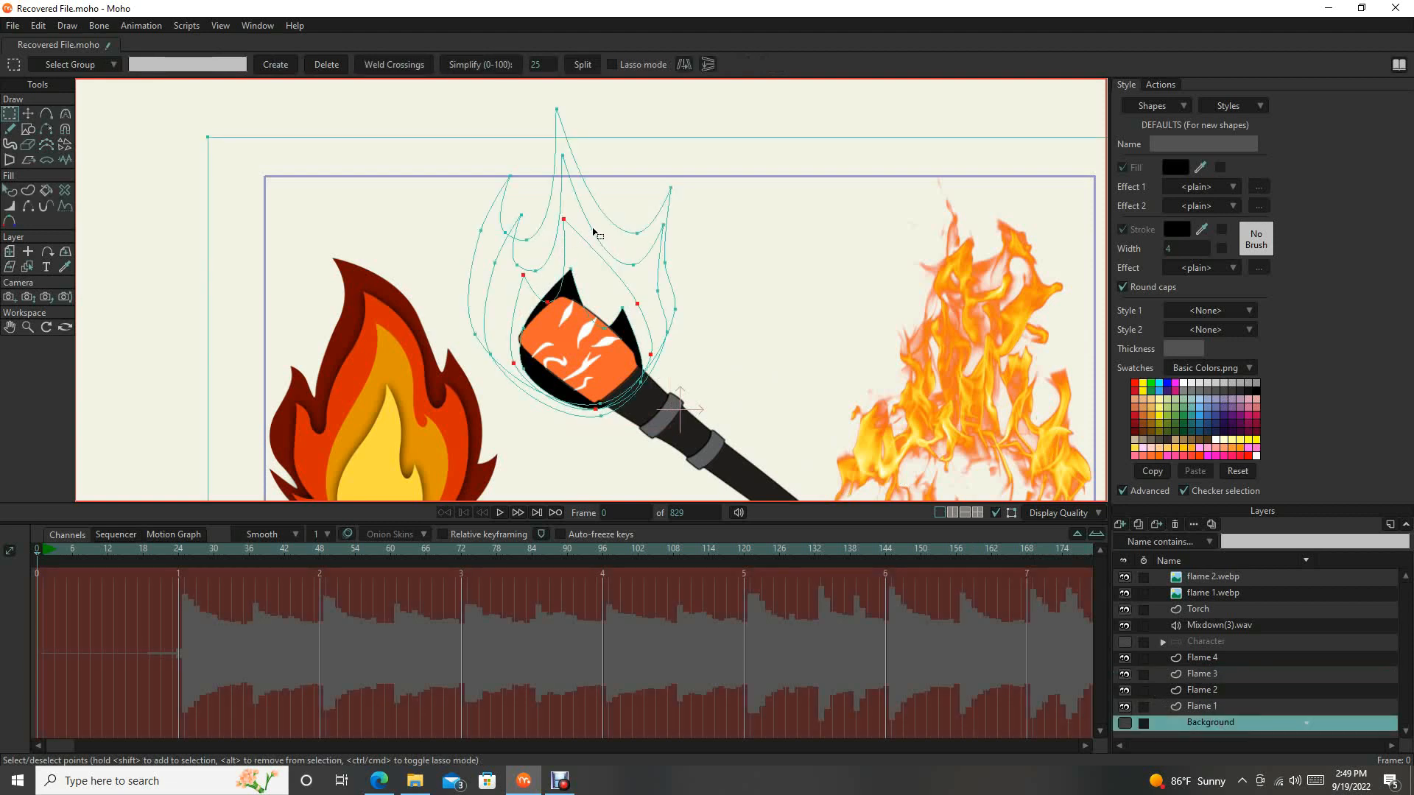
{"action": "left_click", "coordinate": [591, 230]}
{"action": "left_click", "coordinate": [1217, 673]}
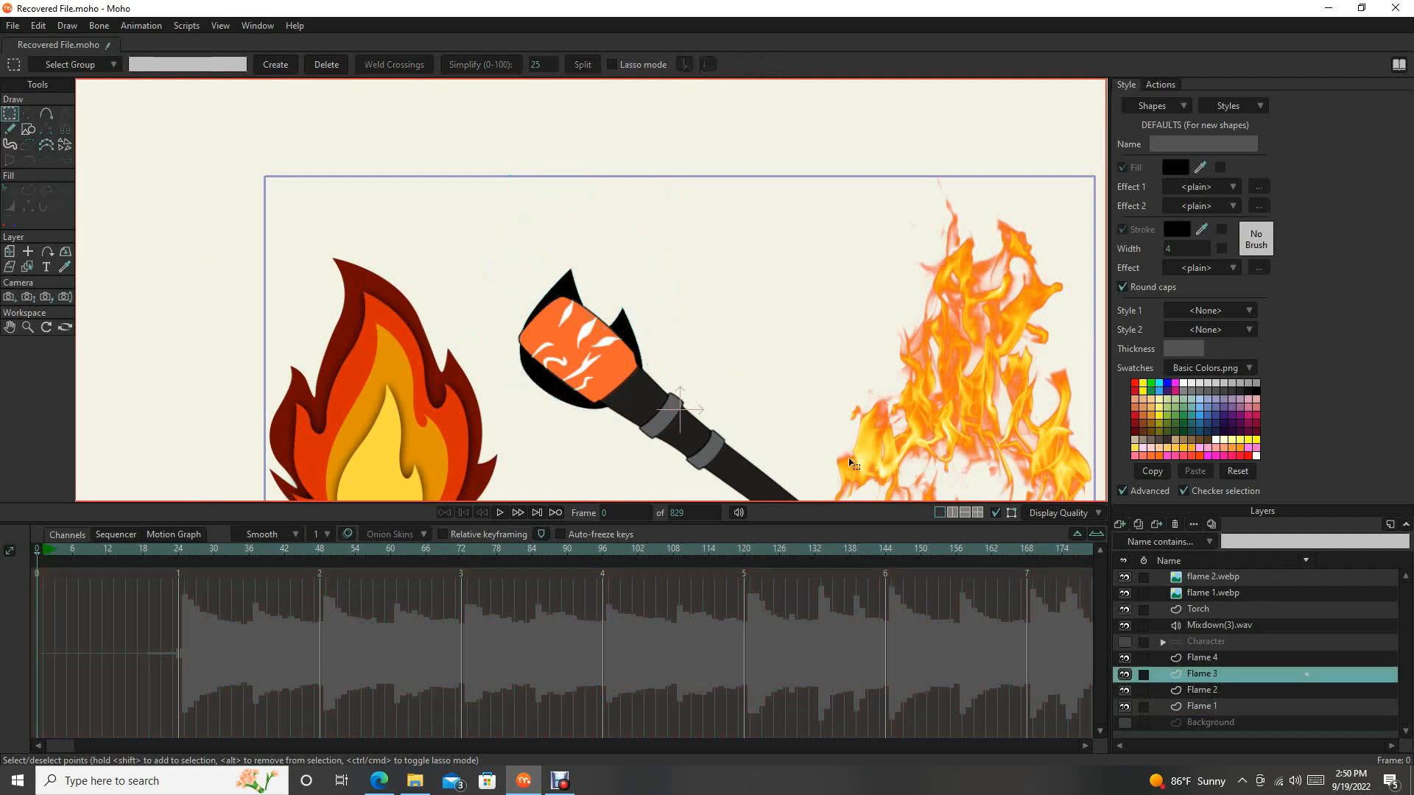
{"action": "key", "text": "t"}
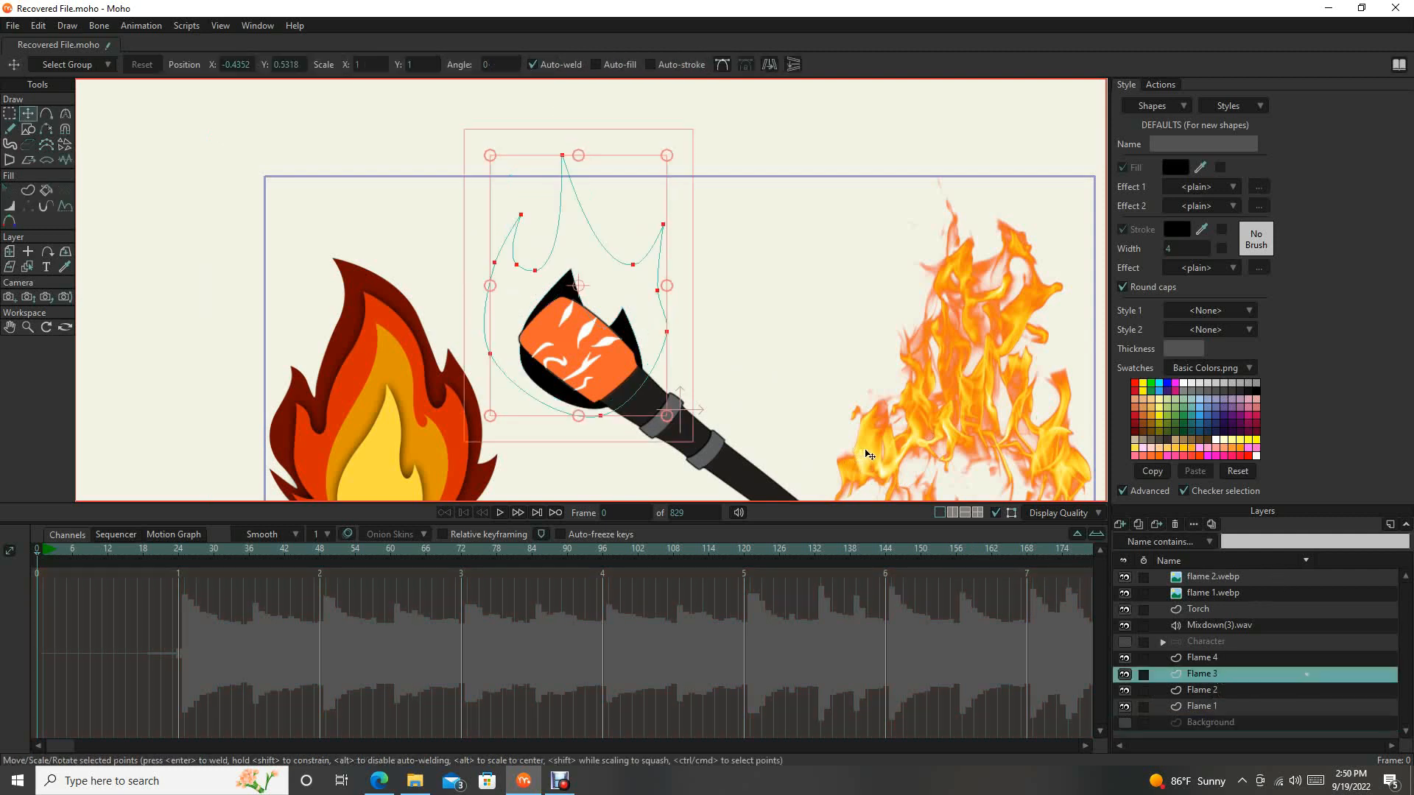
Copy the outermost flame outline from the Background layer and paste it into the Flame 4 layer.
{"action": "left_click", "coordinate": [1248, 722]}
{"action": "key", "text": "e"}
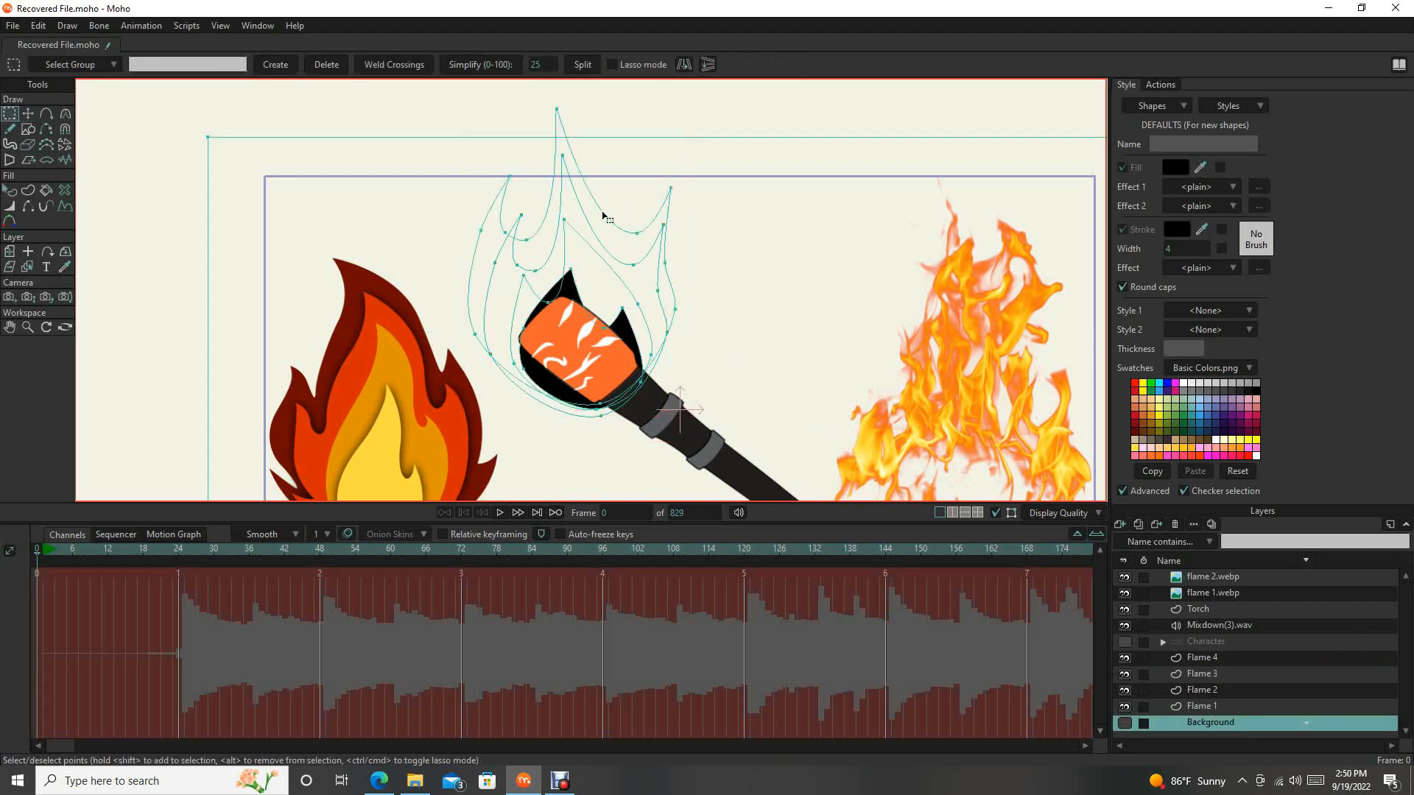
{"action": "left_click", "coordinate": [602, 213]}
{"action": "left_click", "coordinate": [1234, 656]}
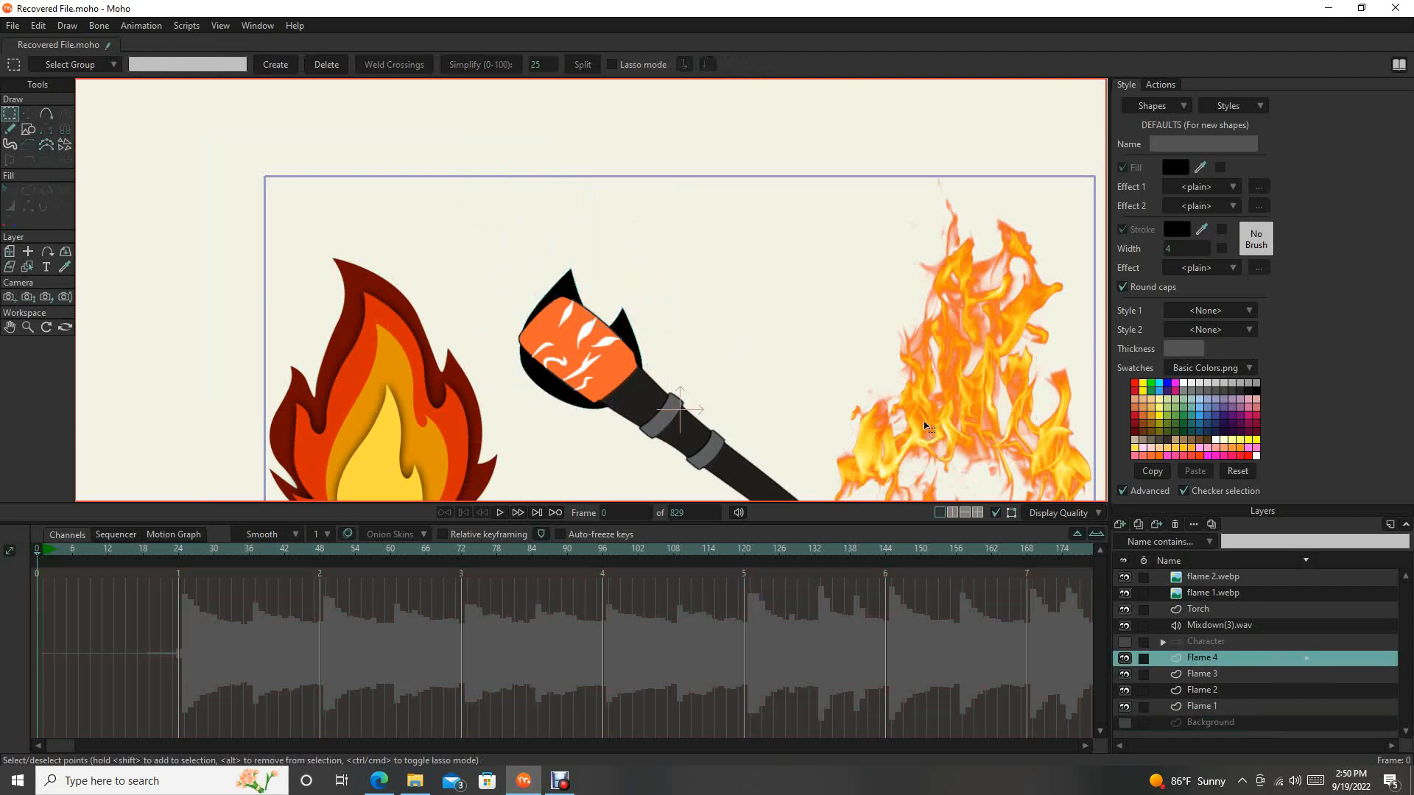
{"action": "key", "text": "t"}
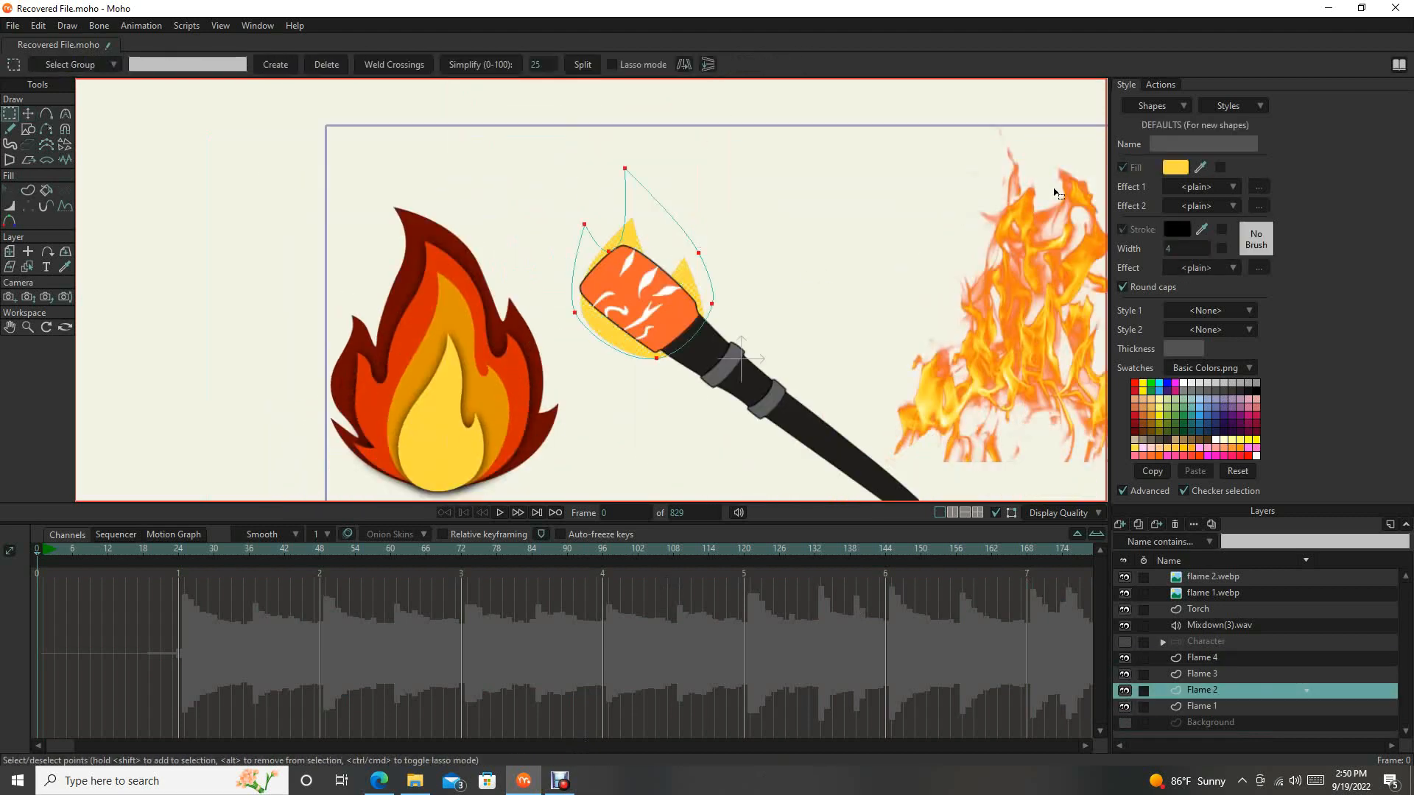
Create filled shapes from the outlines on the Flame 2, Flame 3 and Flame 4 layers in orange, red and dark red.
{"action": "left_click", "coordinate": [670, 337]}
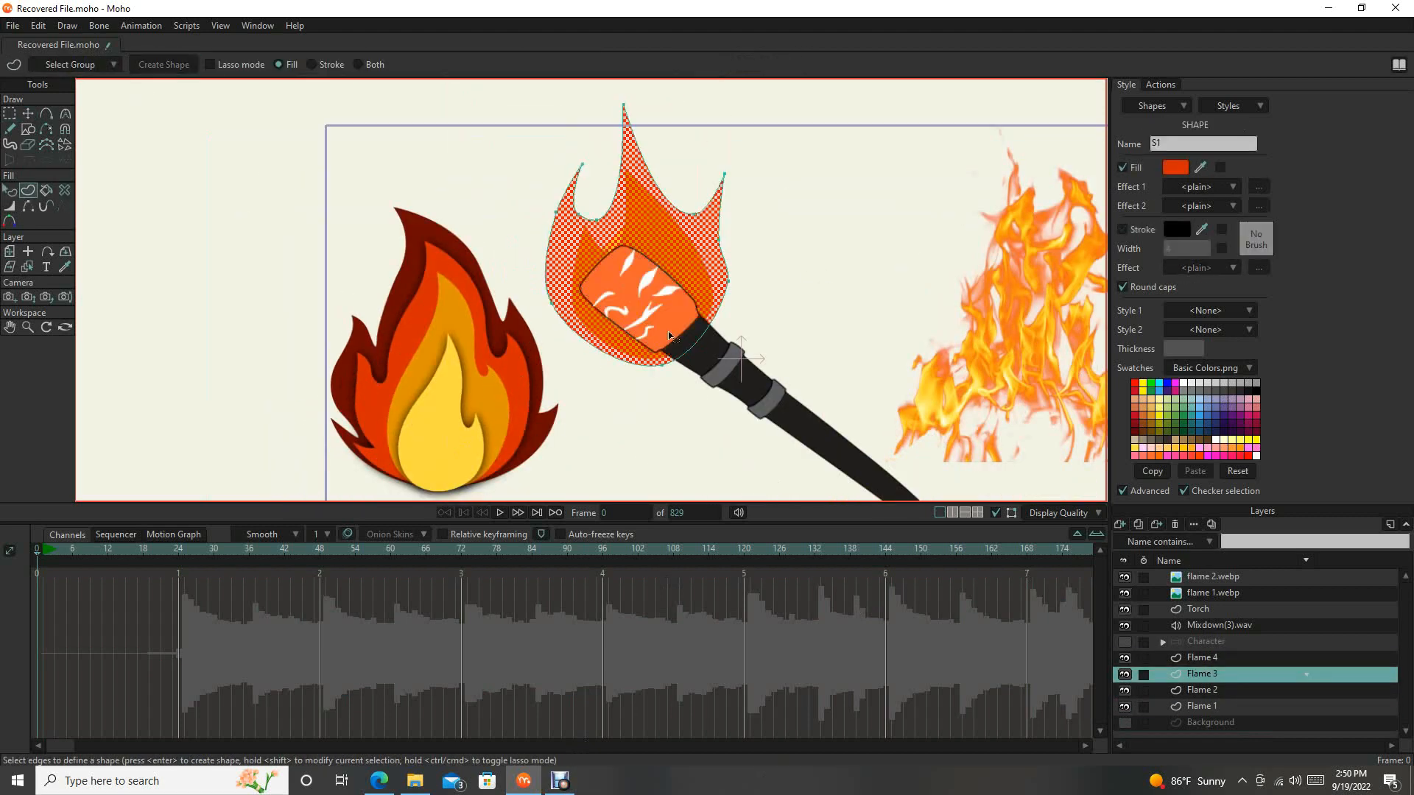
{"action": "left_click", "coordinate": [1201, 657]}
{"action": "key", "text": "Return"}
{"action": "left_click", "coordinate": [10, 190]}
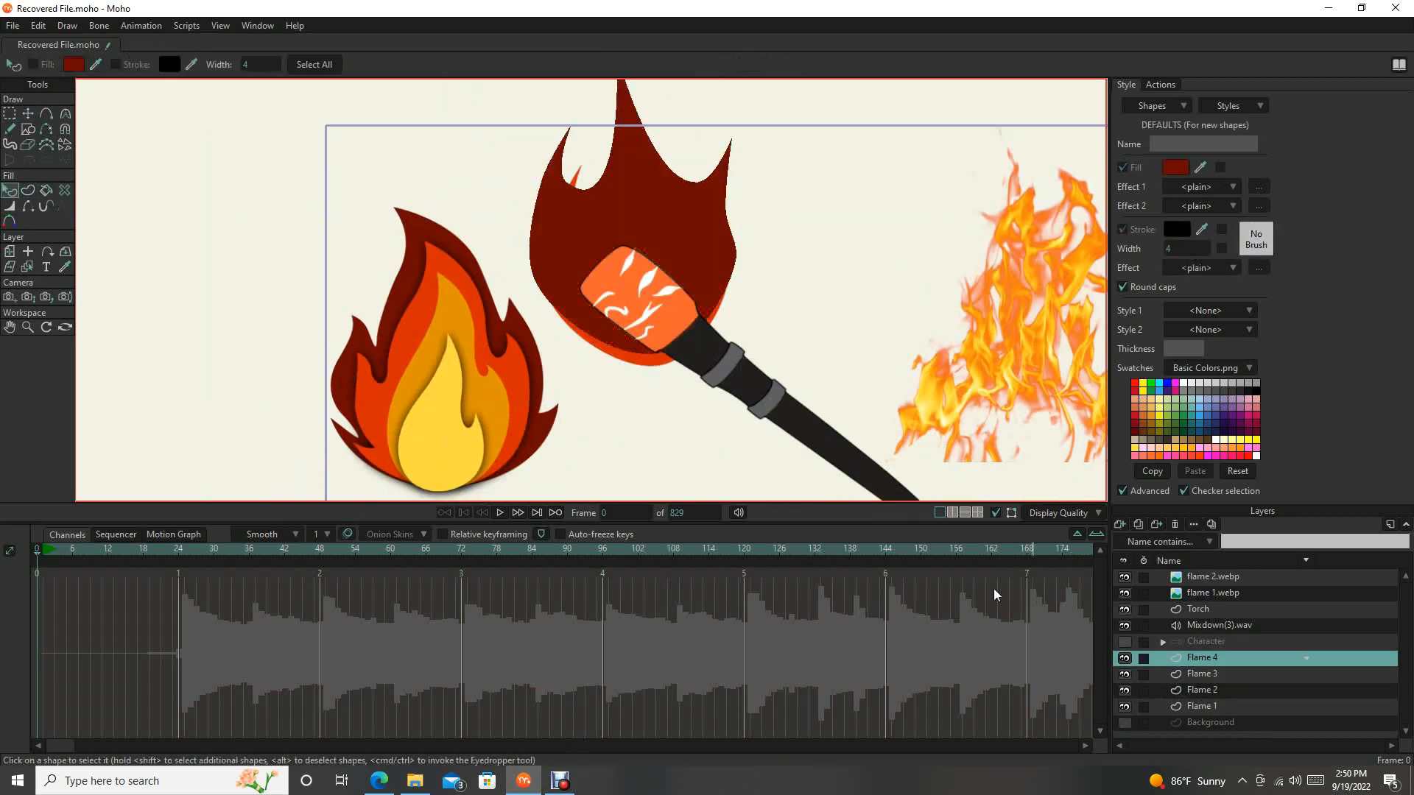
Reorder the flame layers so Flame 1 is uppermost, followed by Flame 2, Flame 3 and Flame 4.
{"action": "left_click", "coordinate": [1228, 707]}
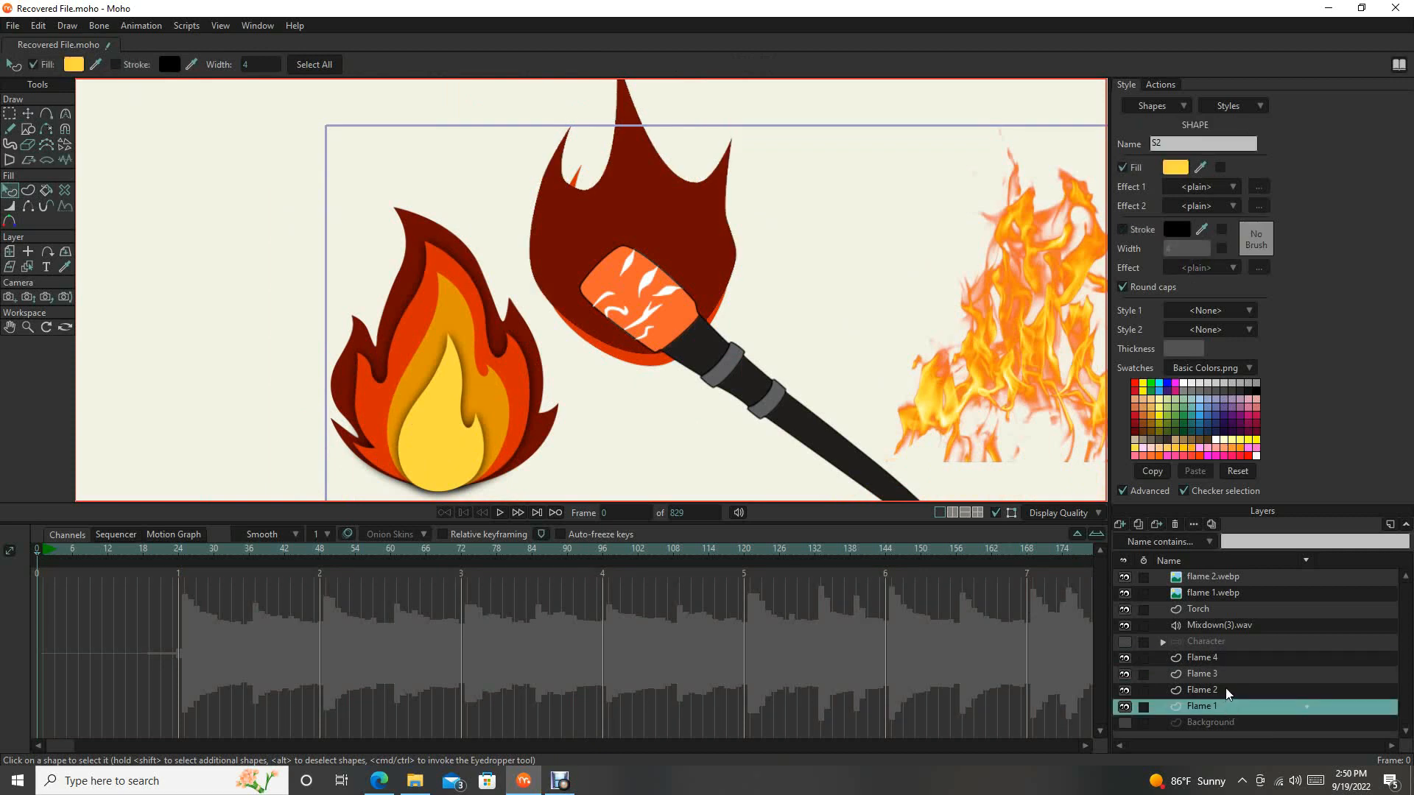
{"action": "left_click", "coordinate": [1226, 691]}
{"action": "left_click", "coordinate": [1218, 706]}
{"action": "left_click", "coordinate": [1223, 687]}
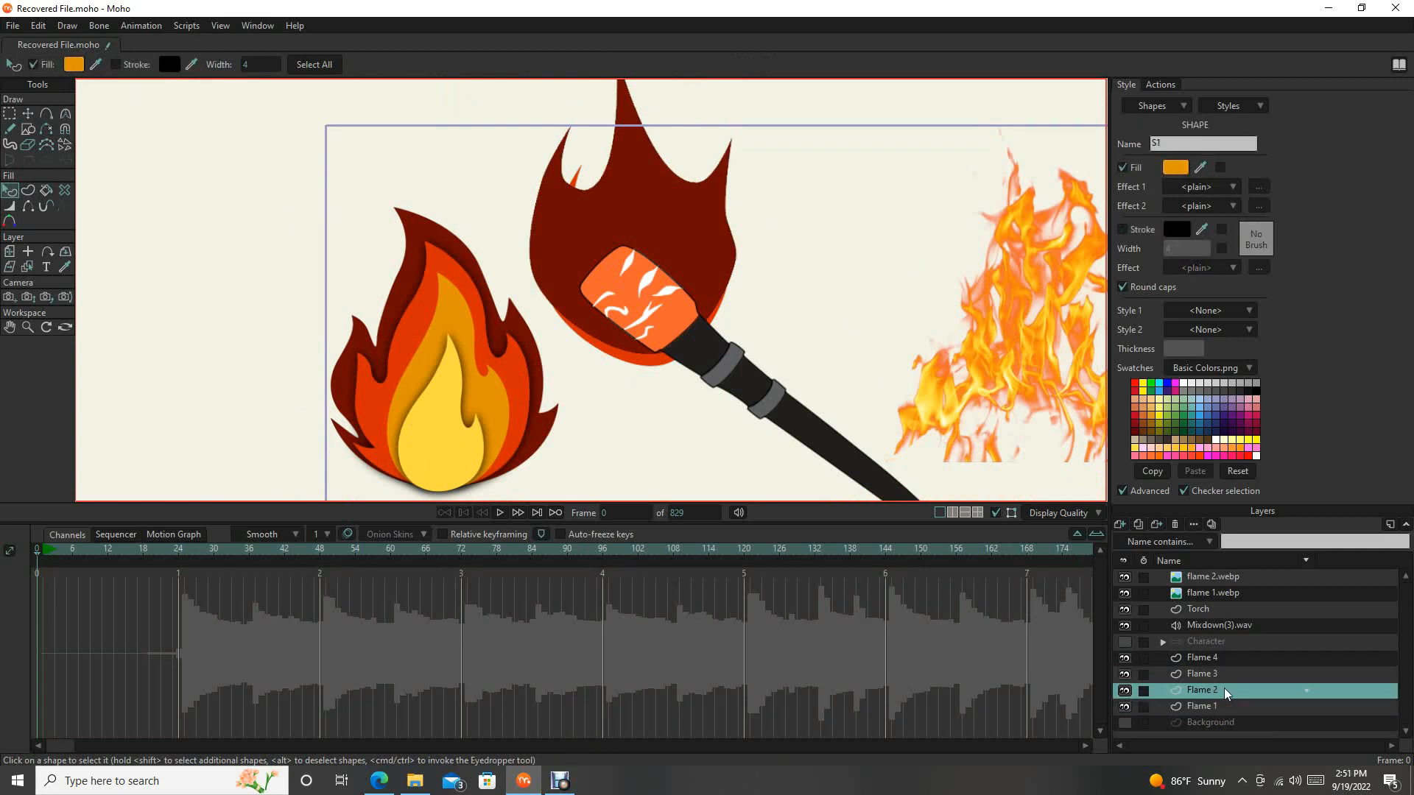
{"action": "left_click_drag", "start_coordinate": [1224, 688], "coordinate": [1222, 706]}
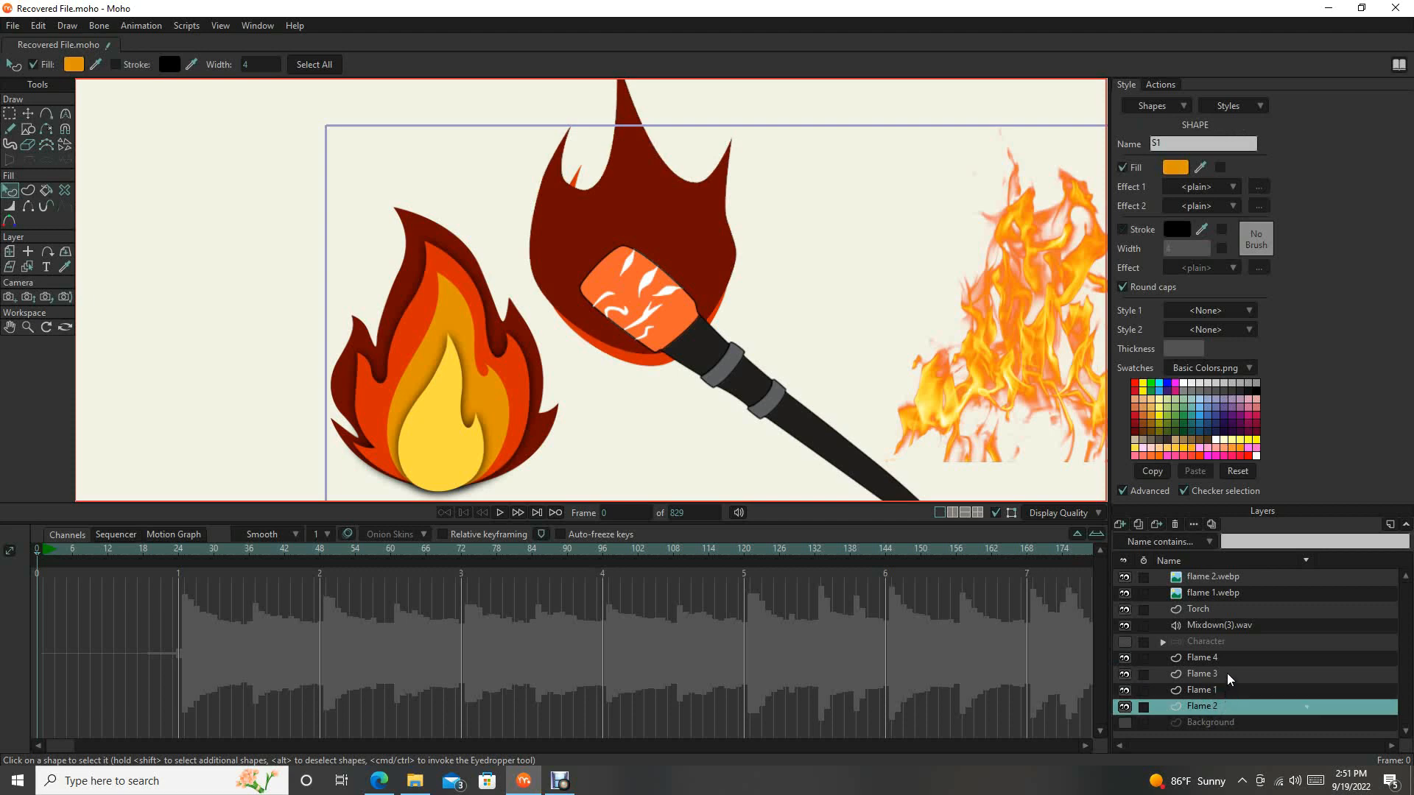
{"action": "double_click", "coordinate": [1238, 671]}
{"action": "left_click", "coordinate": [1236, 542]}
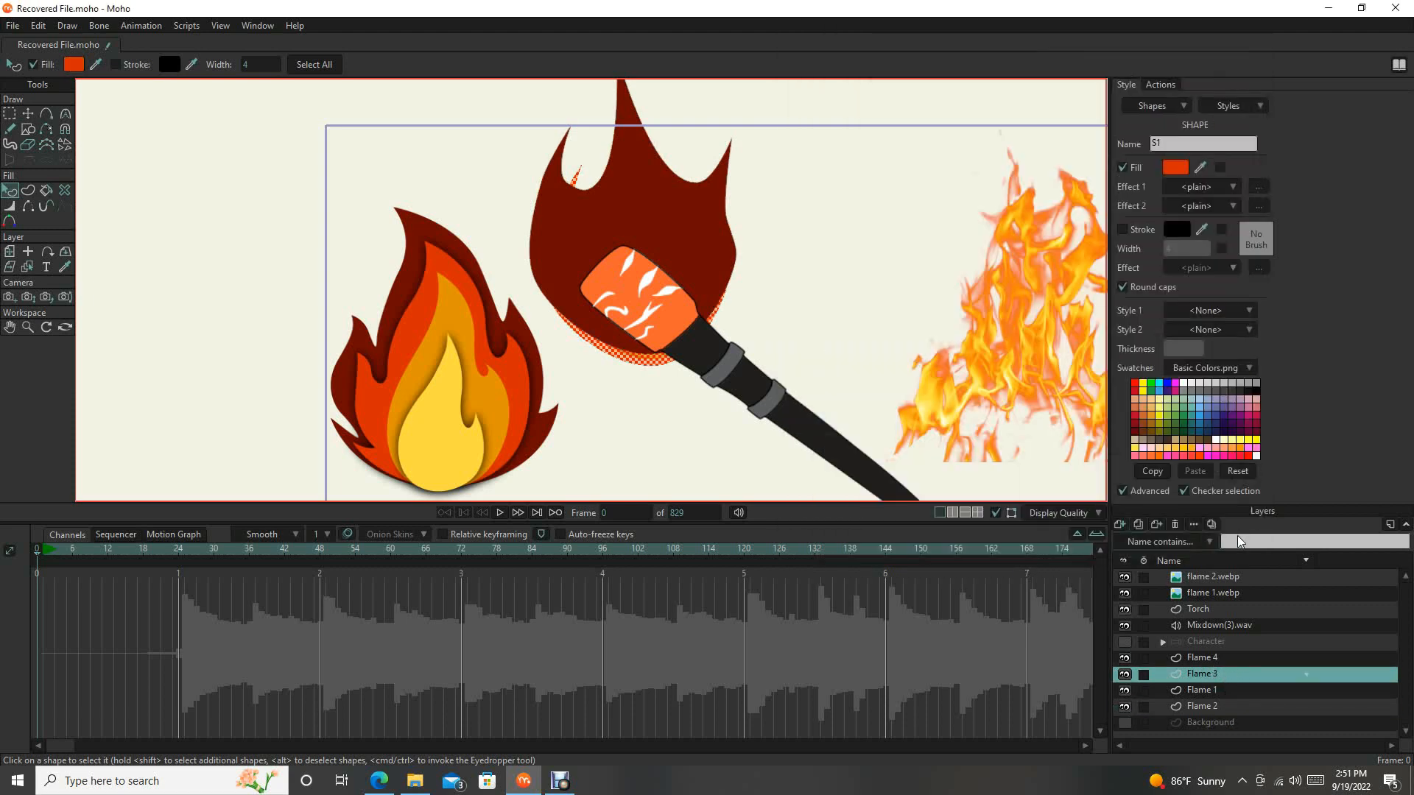
{"action": "left_click_drag", "start_coordinate": [1214, 671], "coordinate": [1222, 709]}
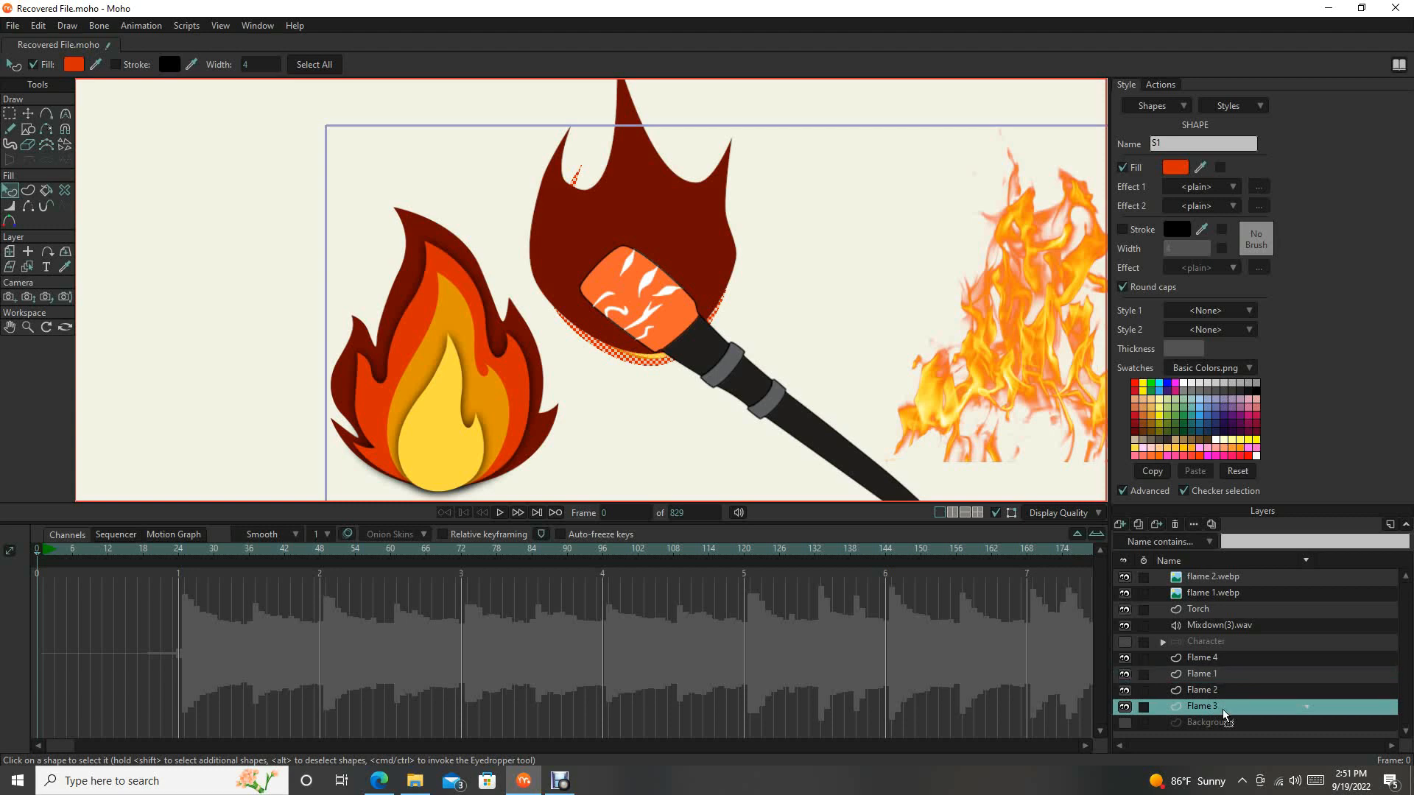
{"action": "left_click_drag", "start_coordinate": [1231, 653], "coordinate": [1230, 709]}
Move the Flame 1 to Flame 4 layers together above the Torch layer.
{"action": "scroll", "coordinate": [783, 307], "scroll_direction": "down", "scroll_amount": 3}
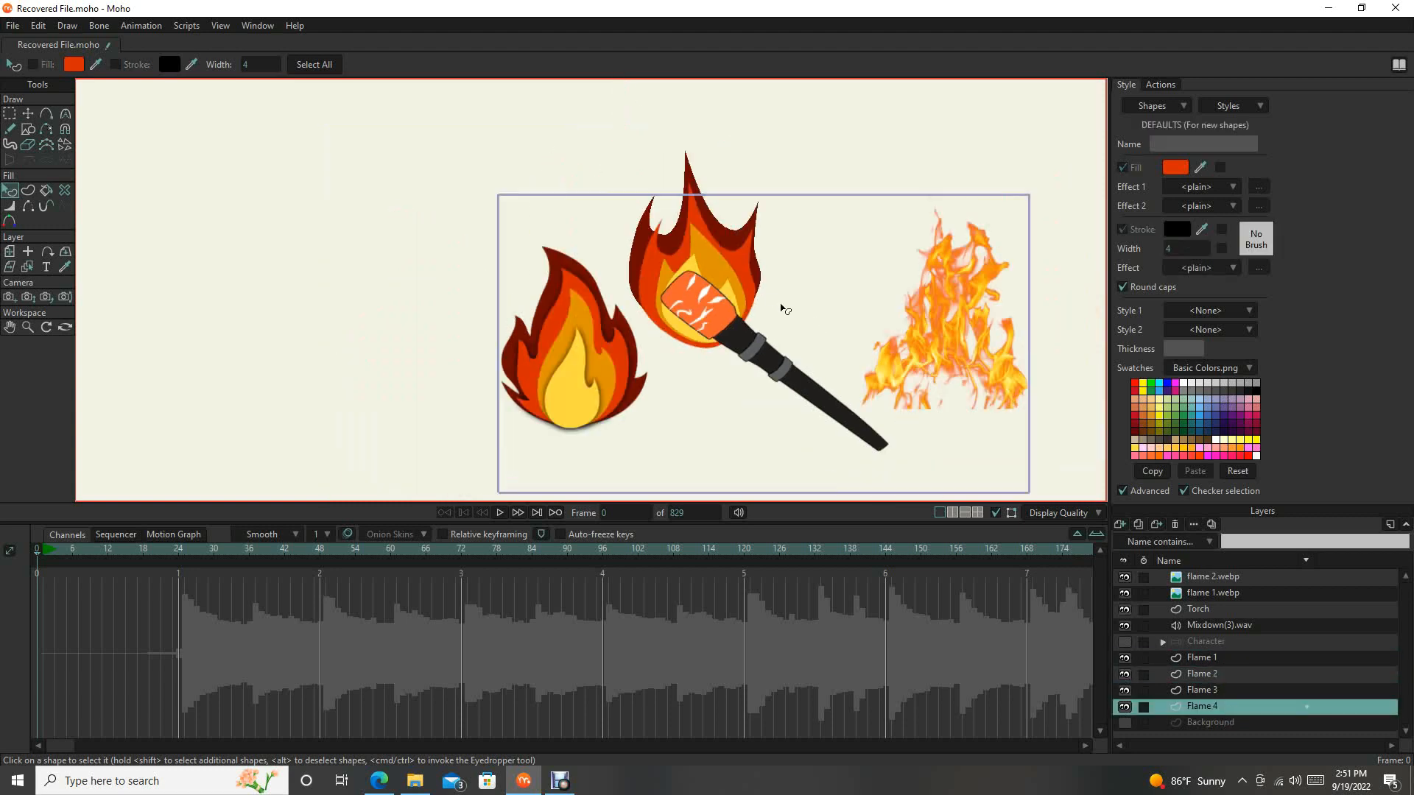
{"action": "scroll", "coordinate": [748, 298], "scroll_direction": "up", "scroll_amount": 2}
{"action": "left_click_drag", "start_coordinate": [746, 294], "coordinate": [748, 341]}
{"action": "left_click_drag", "start_coordinate": [785, 400], "coordinate": [758, 329]}
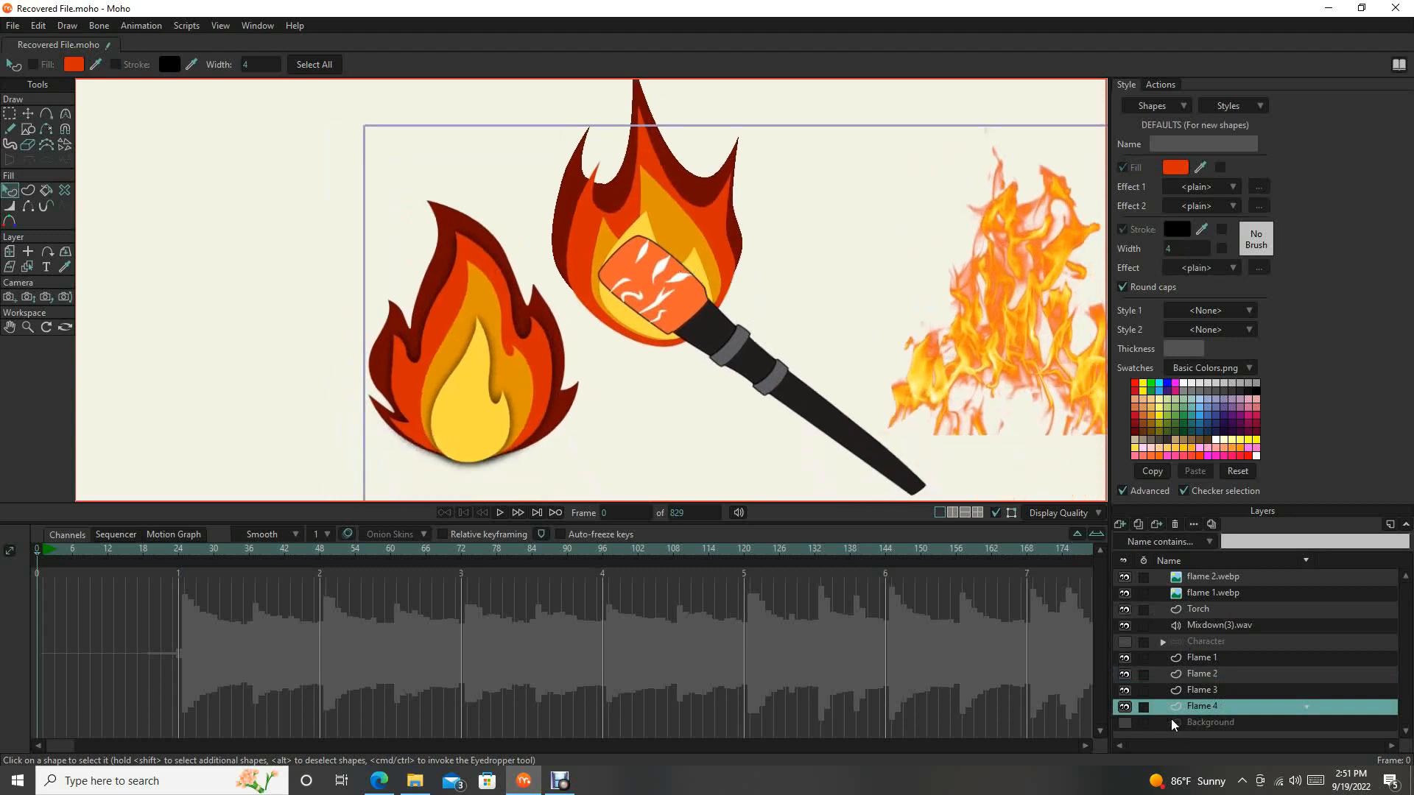
{"action": "left_click", "coordinate": [1230, 657]}
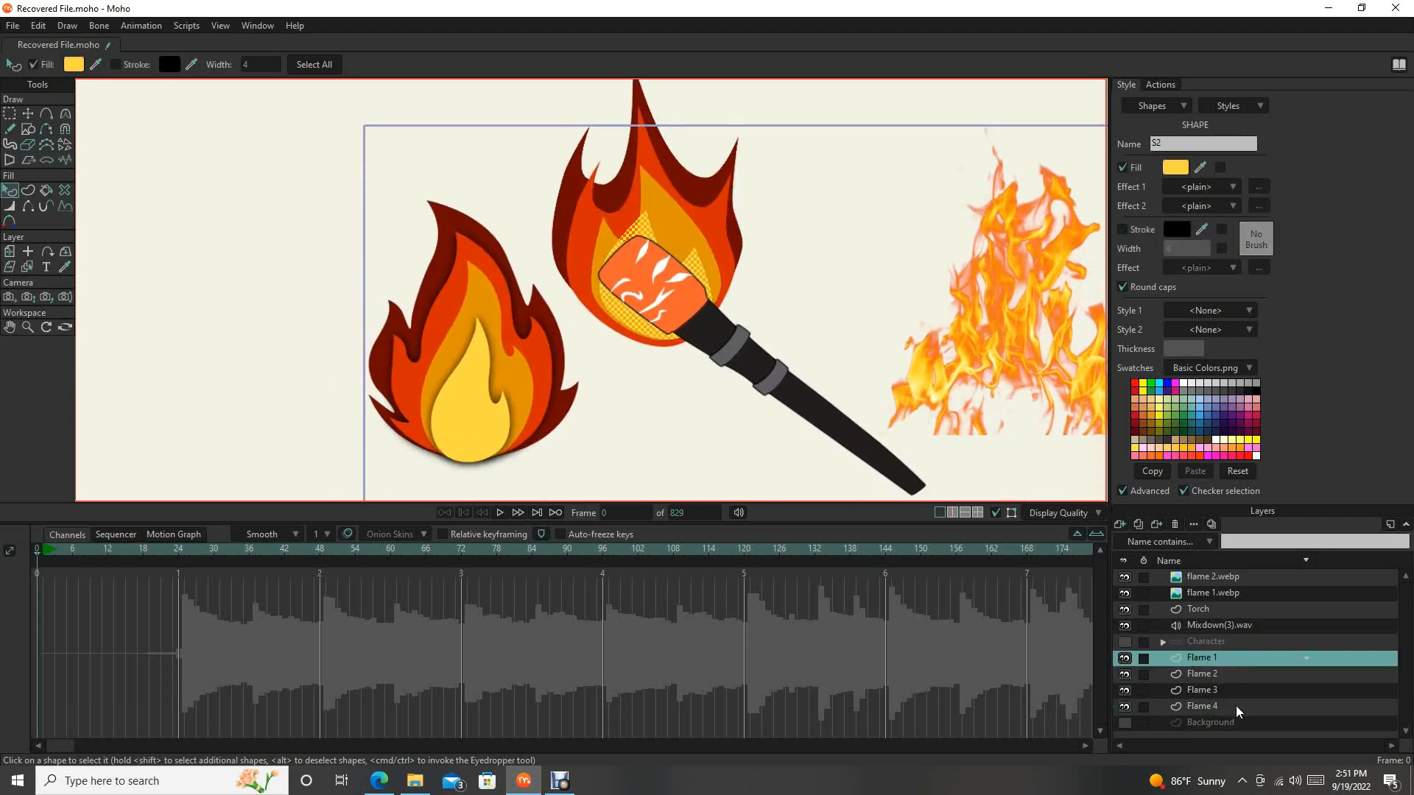
{"action": "left_click", "coordinate": [1235, 704], "text": "shift"}
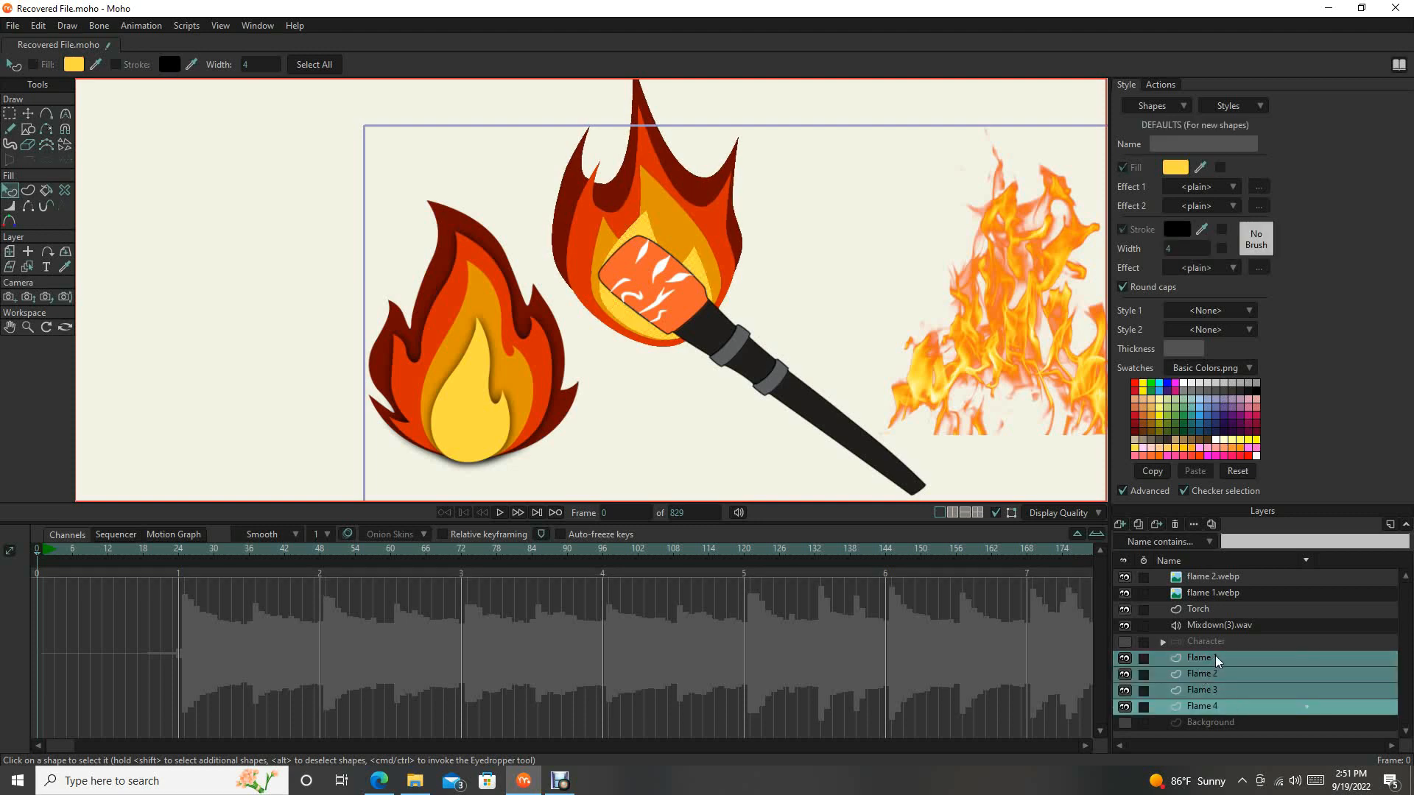
{"action": "left_click_drag", "start_coordinate": [1225, 659], "coordinate": [1215, 603]}
Delete the flame 2.webp reference image layer.
{"action": "scroll", "coordinate": [710, 388], "scroll_direction": "down", "scroll_amount": 5}
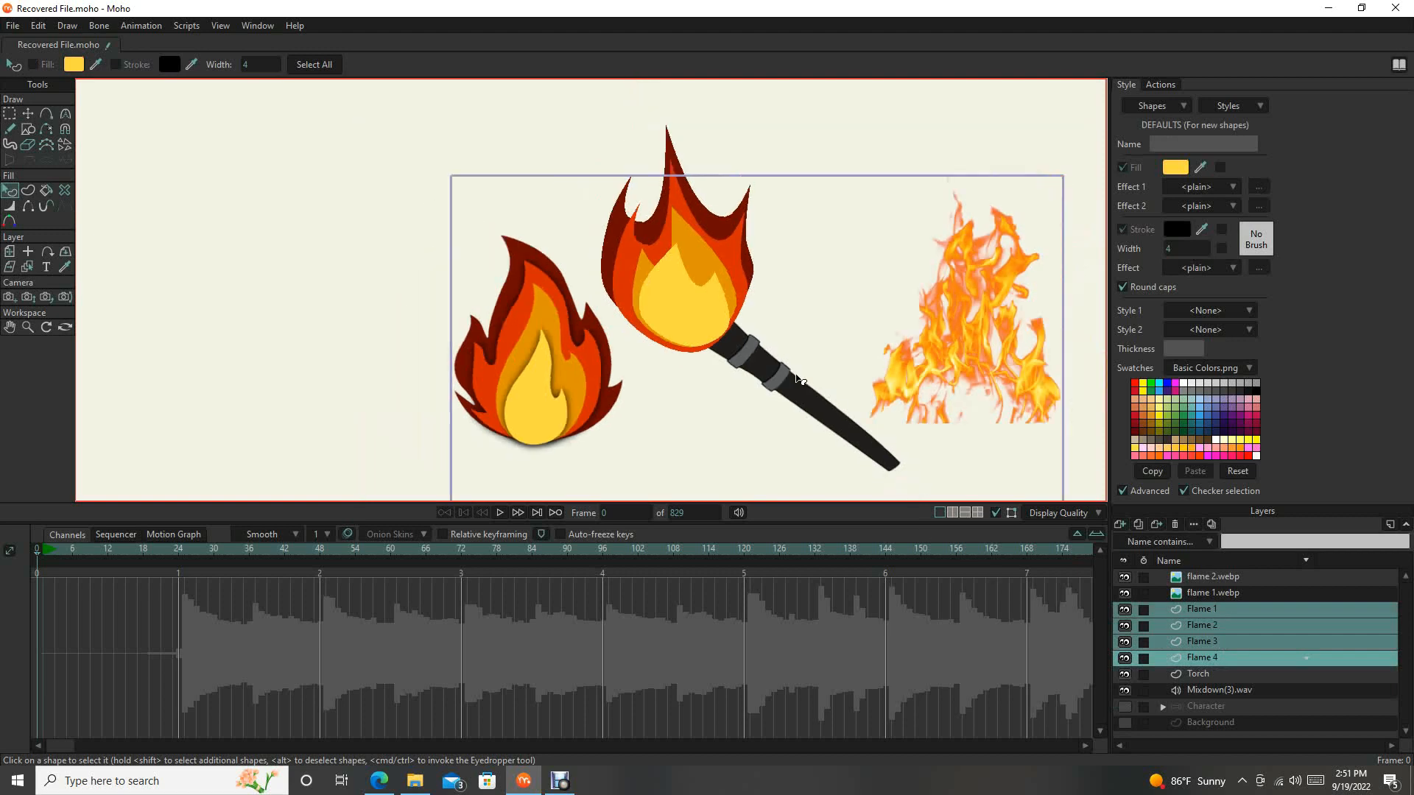
{"action": "scroll", "coordinate": [711, 388], "scroll_direction": "up", "scroll_amount": 2}
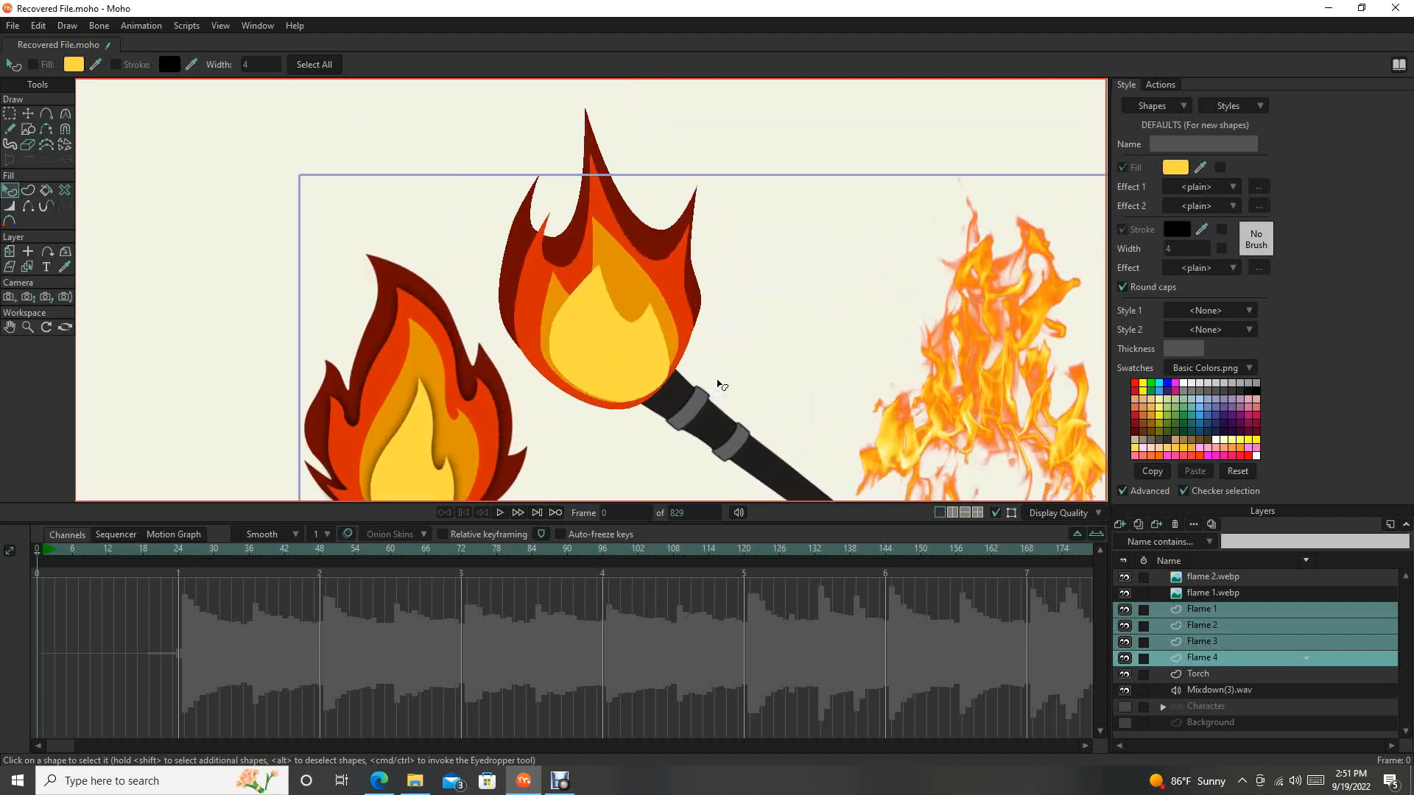
{"action": "scroll", "coordinate": [718, 385], "scroll_direction": "down", "scroll_amount": 2}
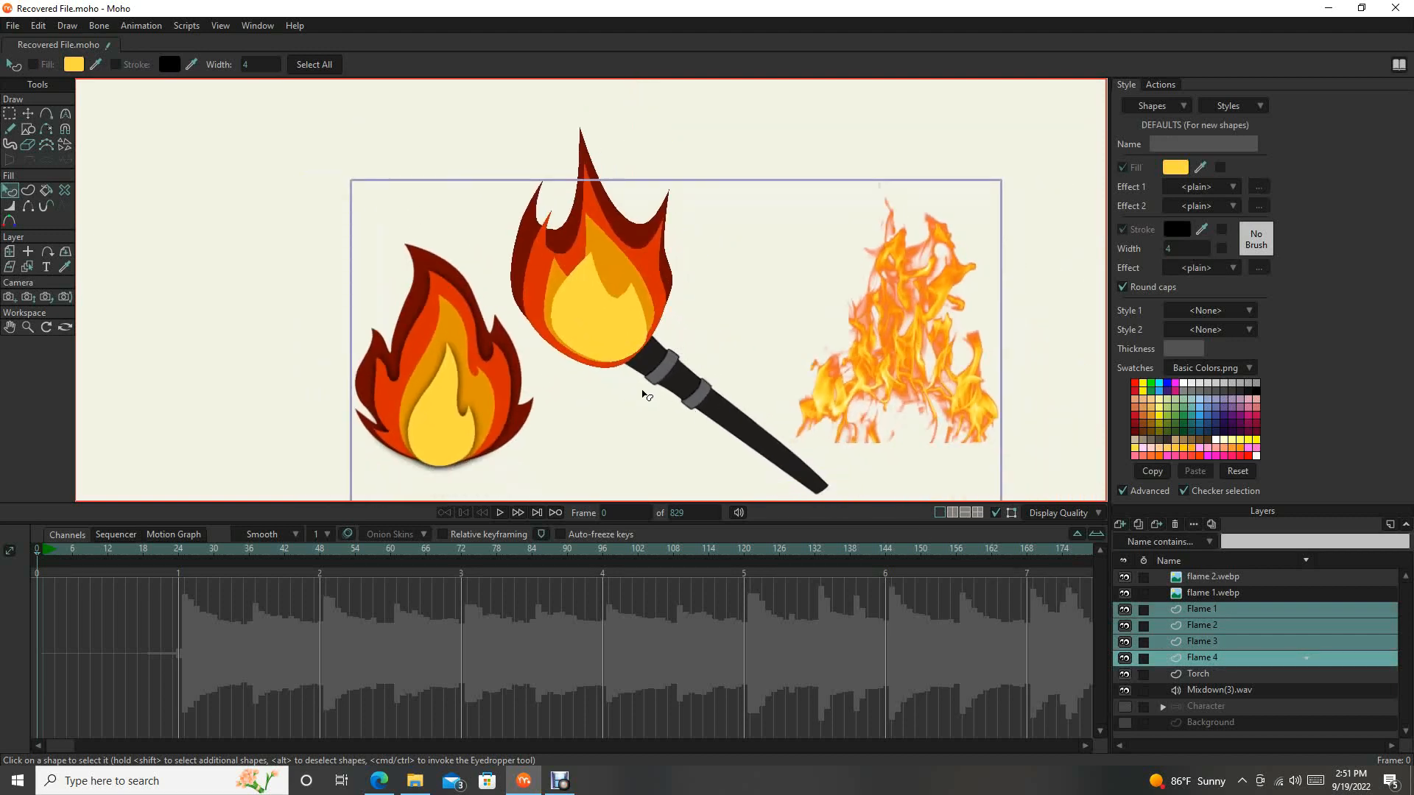
{"action": "left_click_drag", "start_coordinate": [643, 390], "coordinate": [692, 378]}
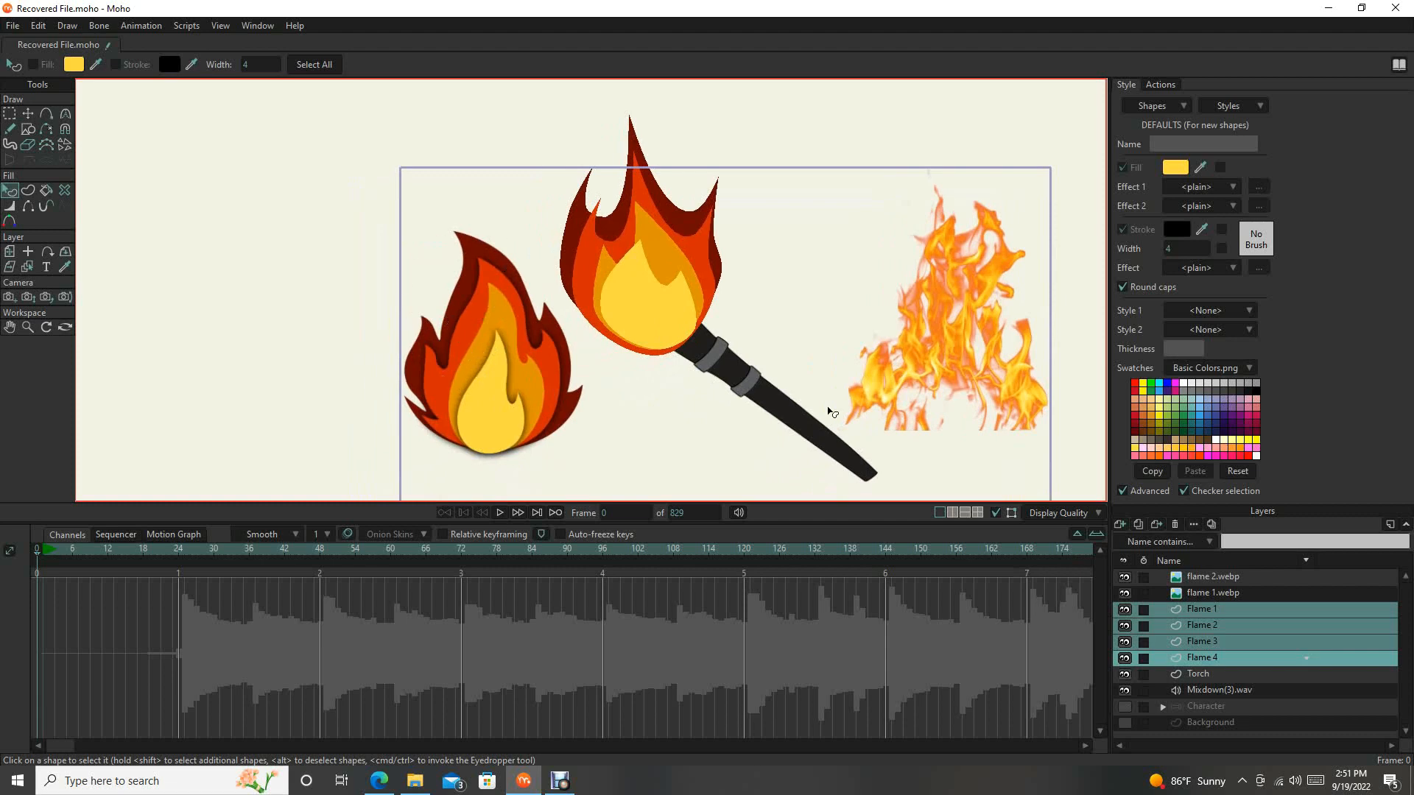
{"action": "left_click", "coordinate": [1210, 592]}
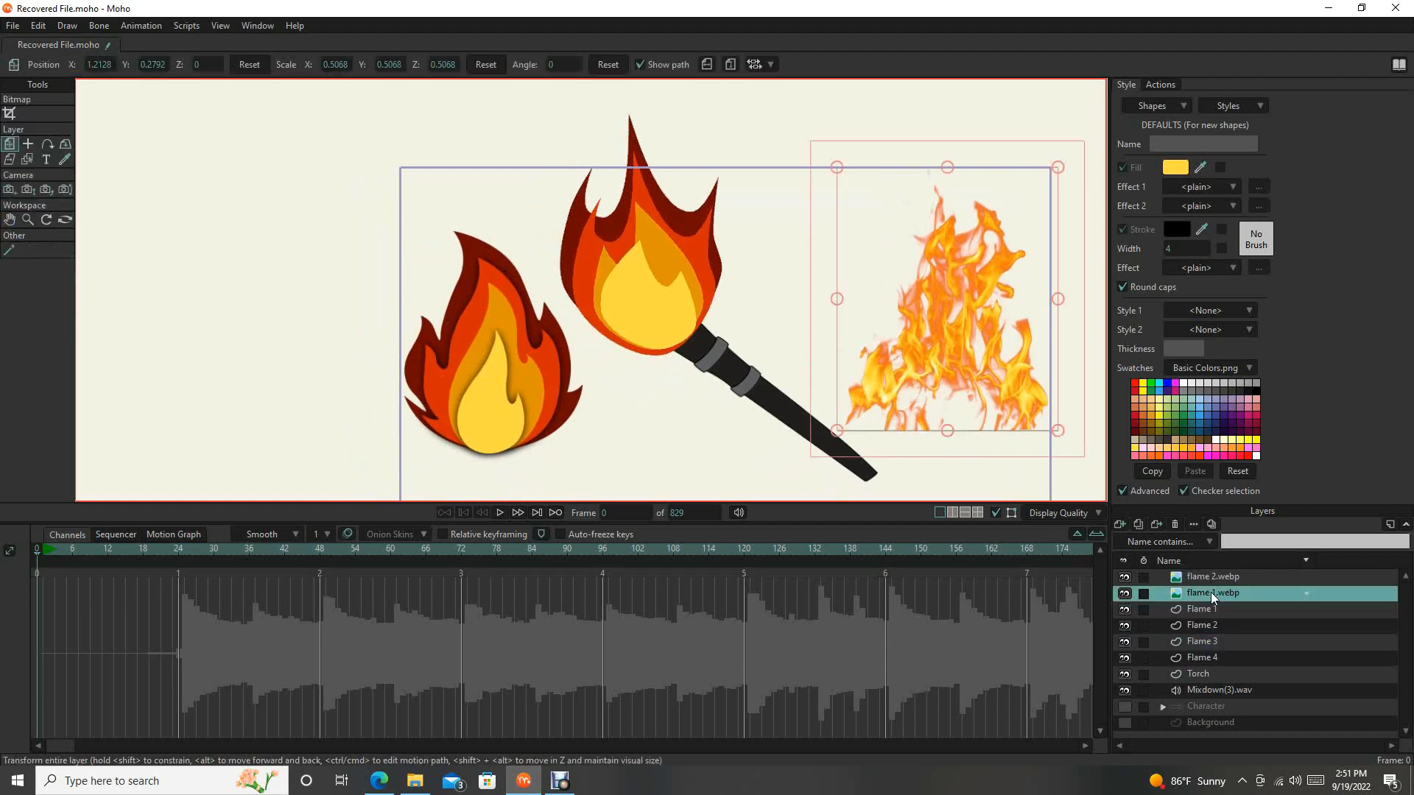
{"action": "left_click", "coordinate": [1215, 580]}
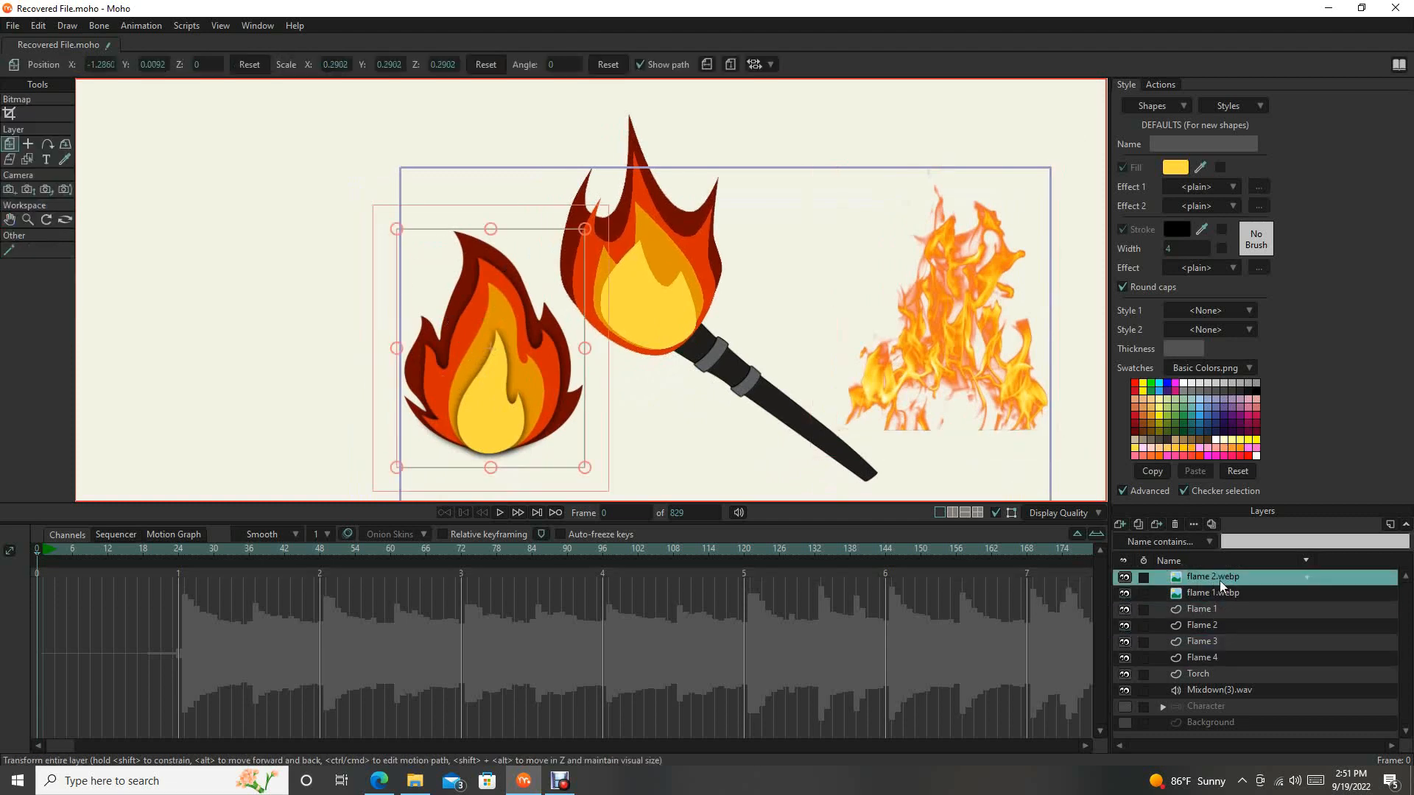
{"action": "left_click", "coordinate": [1177, 522]}
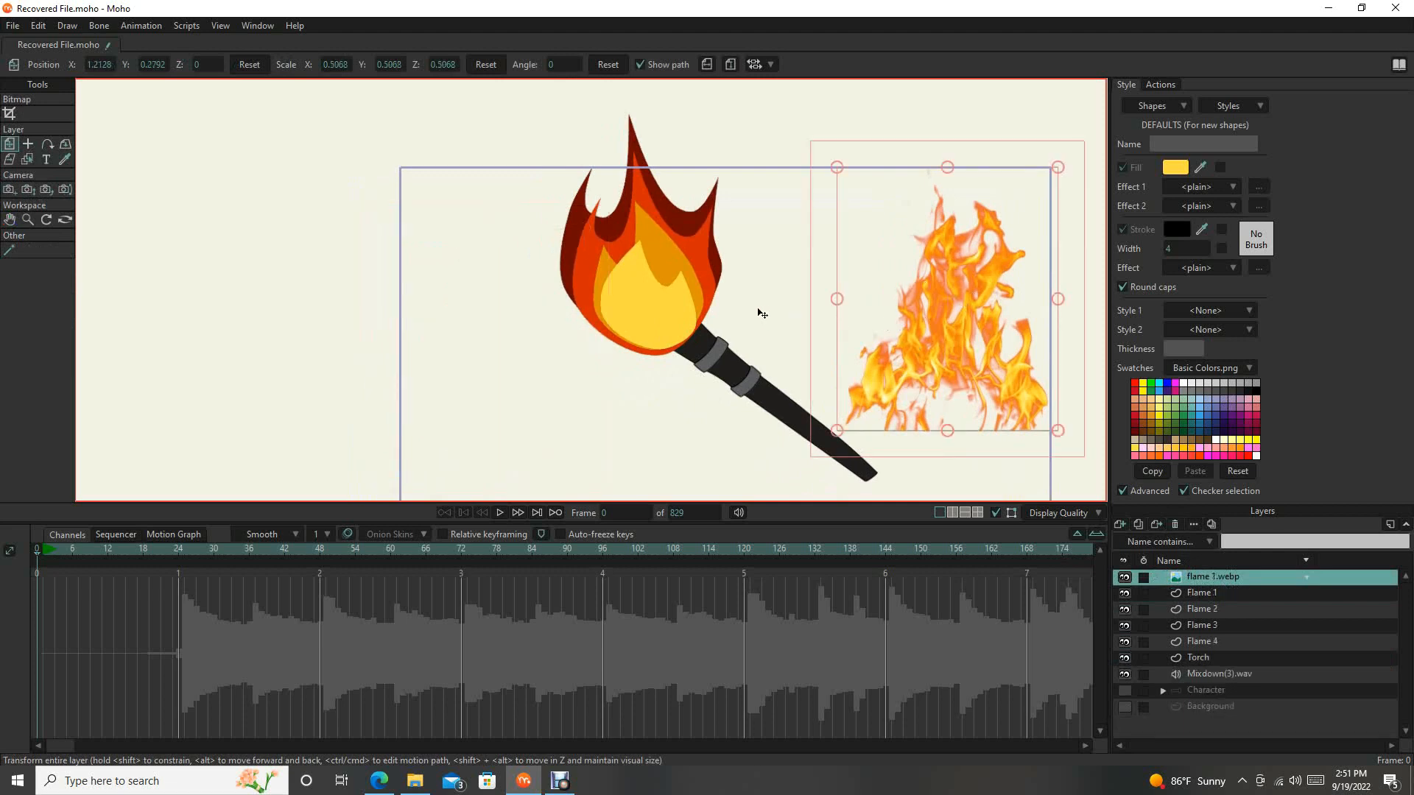
Set the Flame 1 layer's opacity to 50%.
{"action": "left_click_drag", "start_coordinate": [758, 313], "coordinate": [646, 331]}
{"action": "scroll", "coordinate": [589, 374], "scroll_direction": "down", "scroll_amount": 1}
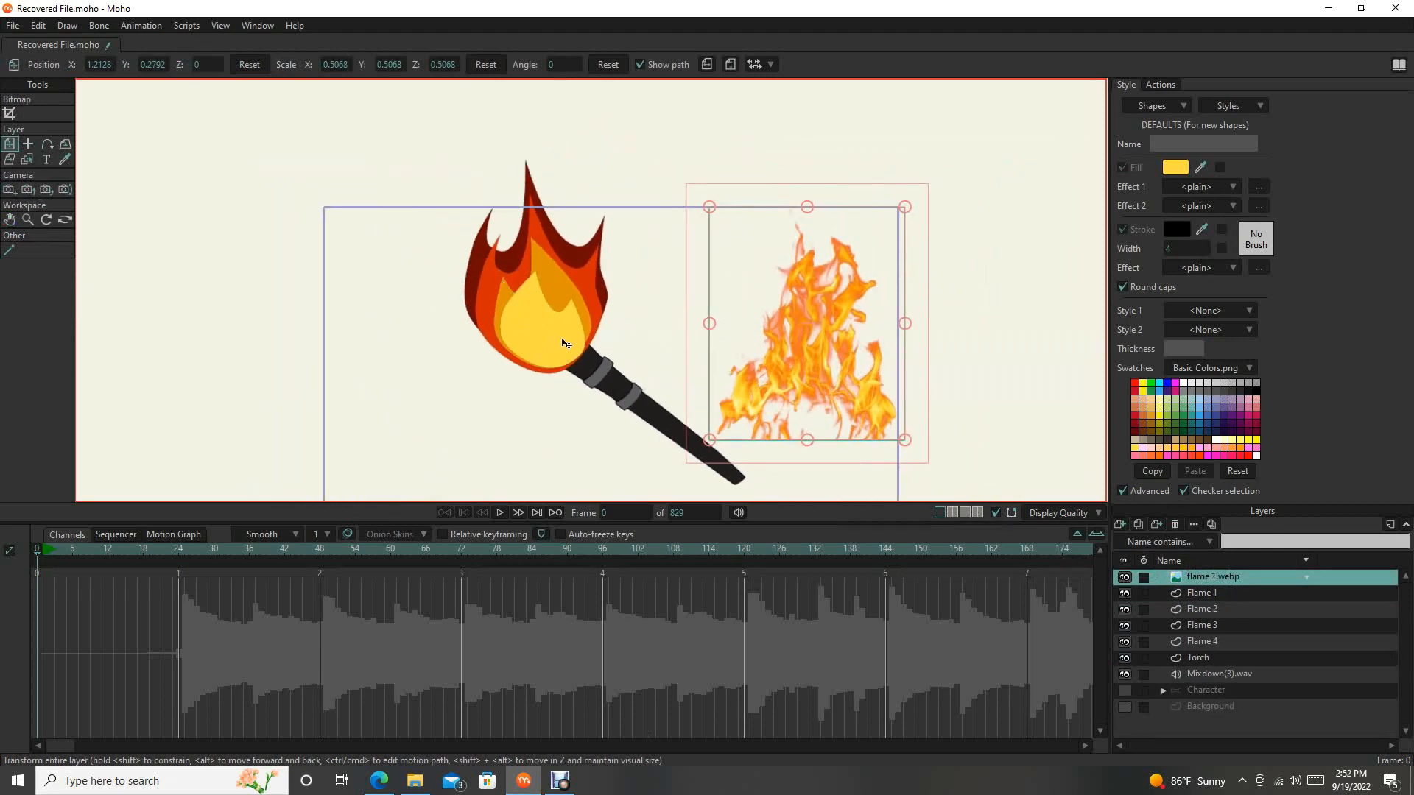
{"action": "left_click_drag", "start_coordinate": [584, 349], "coordinate": [590, 321]}
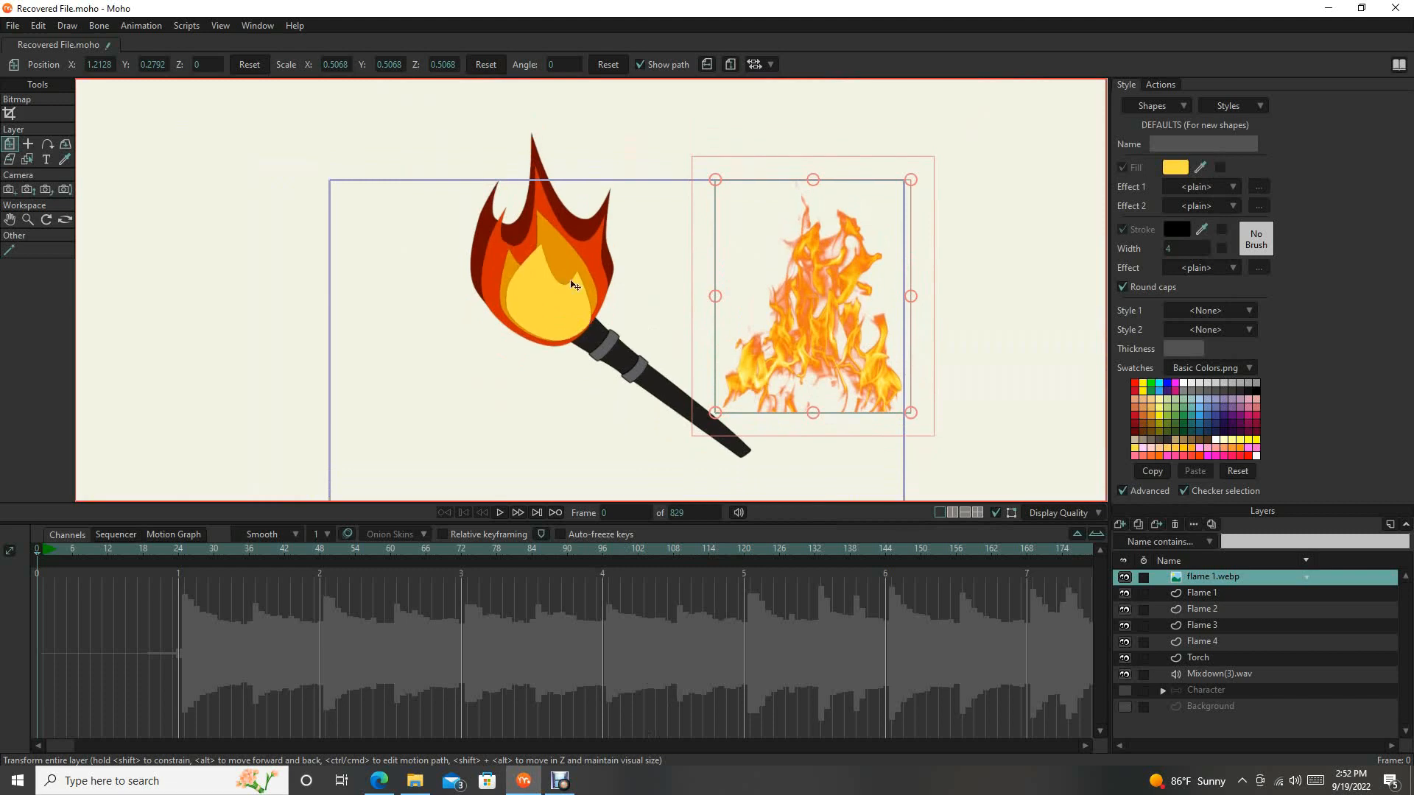
{"action": "left_click", "coordinate": [1227, 594]}
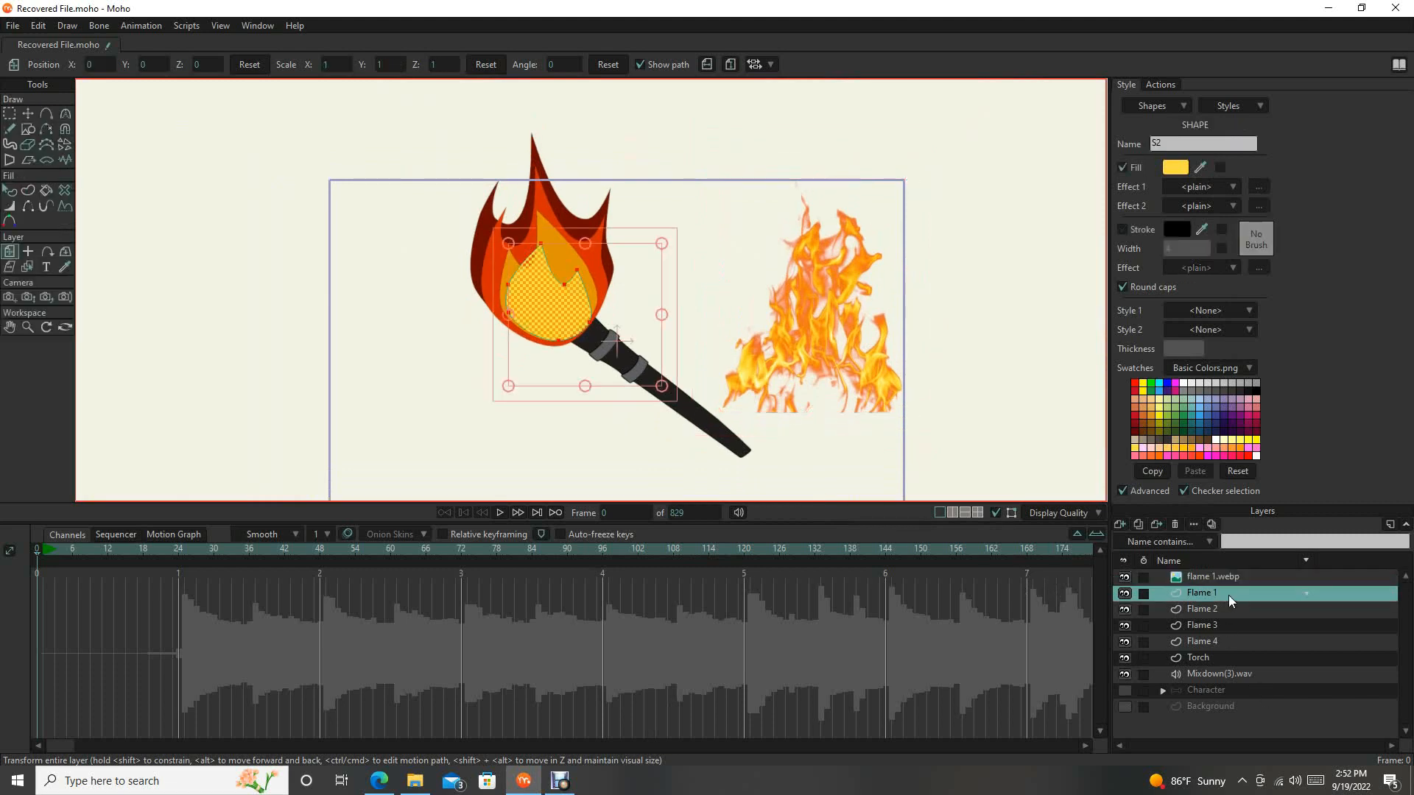
{"action": "double_click", "coordinate": [1224, 592]}
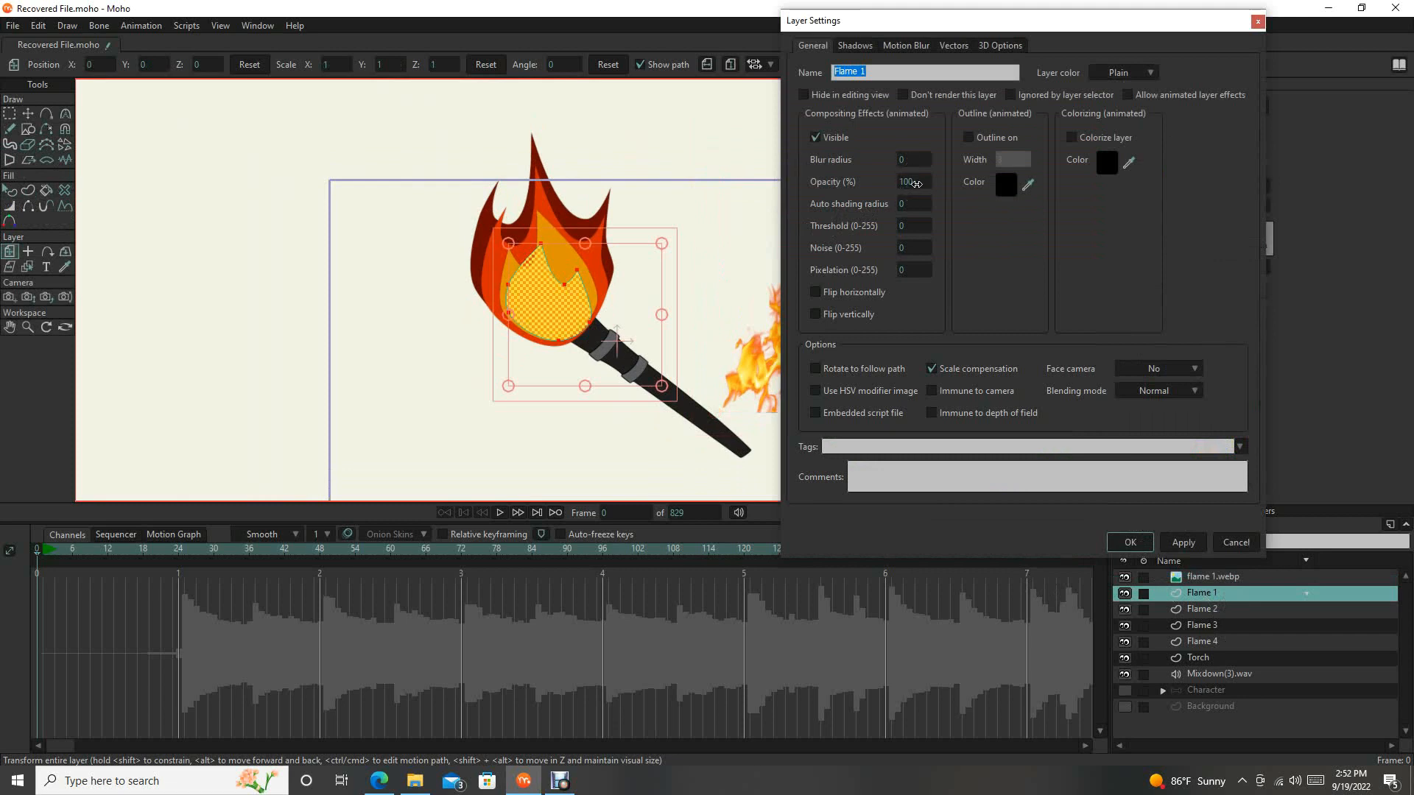
{"action": "double_click", "coordinate": [929, 182]}
{"action": "type", "text": "50"}
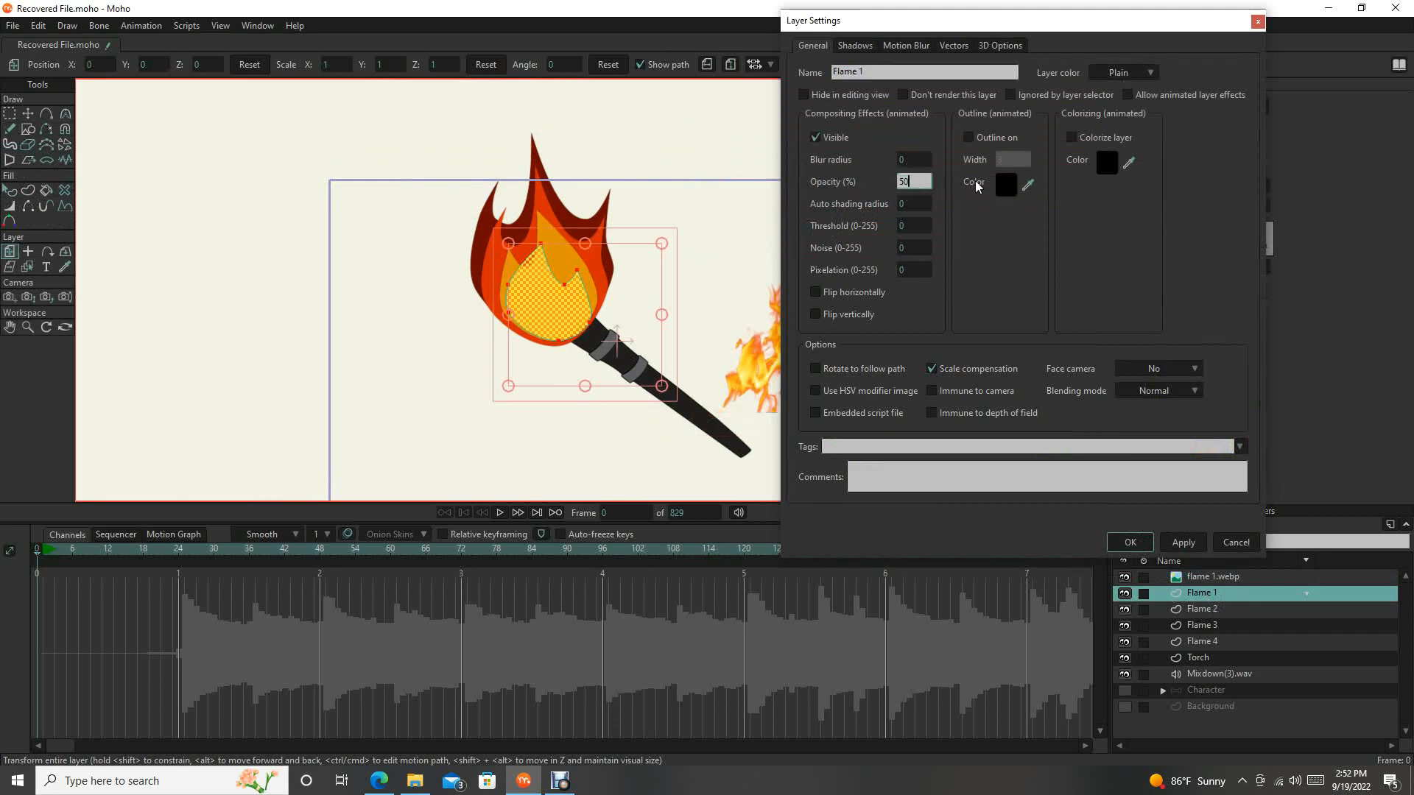
{"action": "left_click", "coordinate": [1191, 545]}
{"action": "left_click", "coordinate": [1130, 542]}
Set the opacity of the Flame 2, Flame 3 and Flame 4 layers together to 50%.
{"action": "double_click", "coordinate": [1201, 608]}
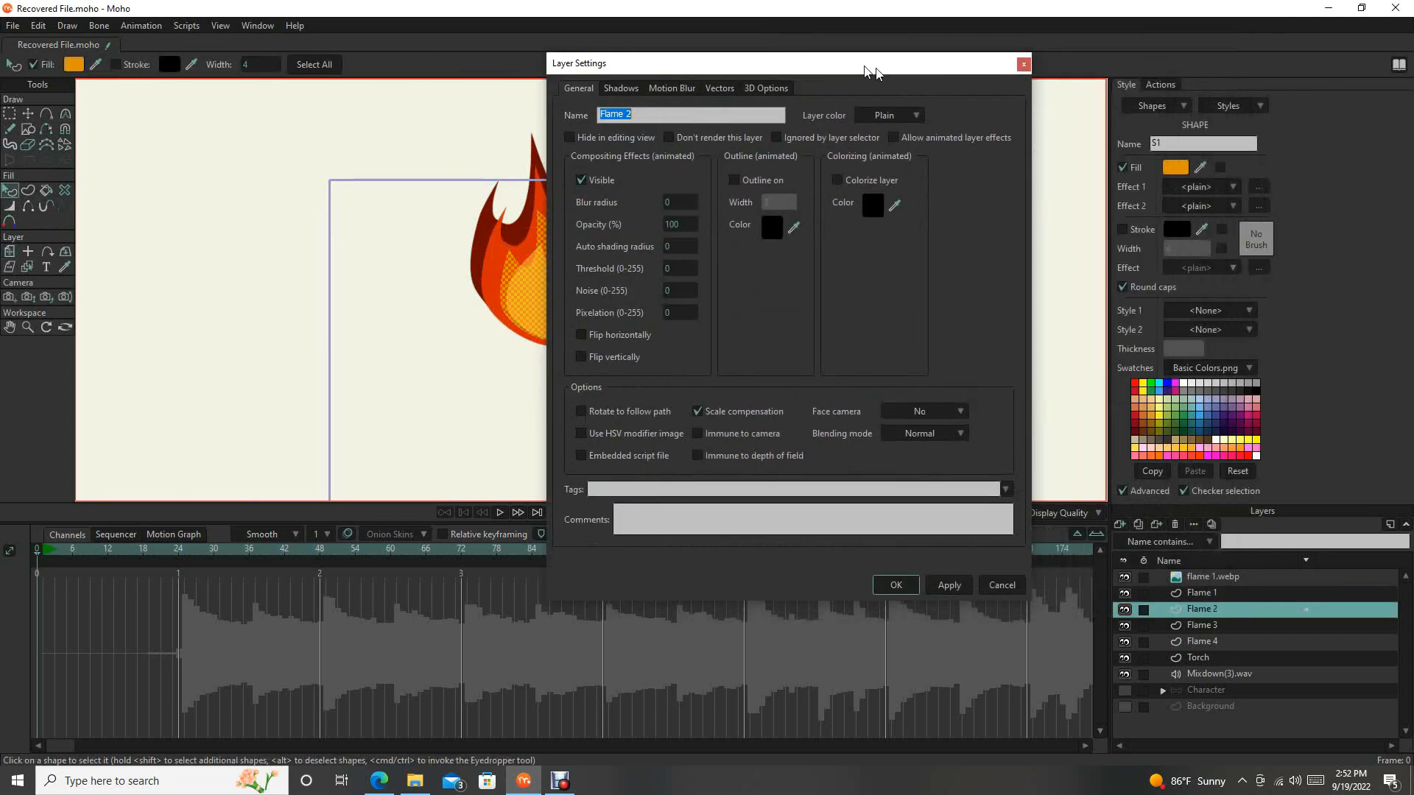
{"action": "left_click", "coordinate": [1237, 642], "text": "shift"}
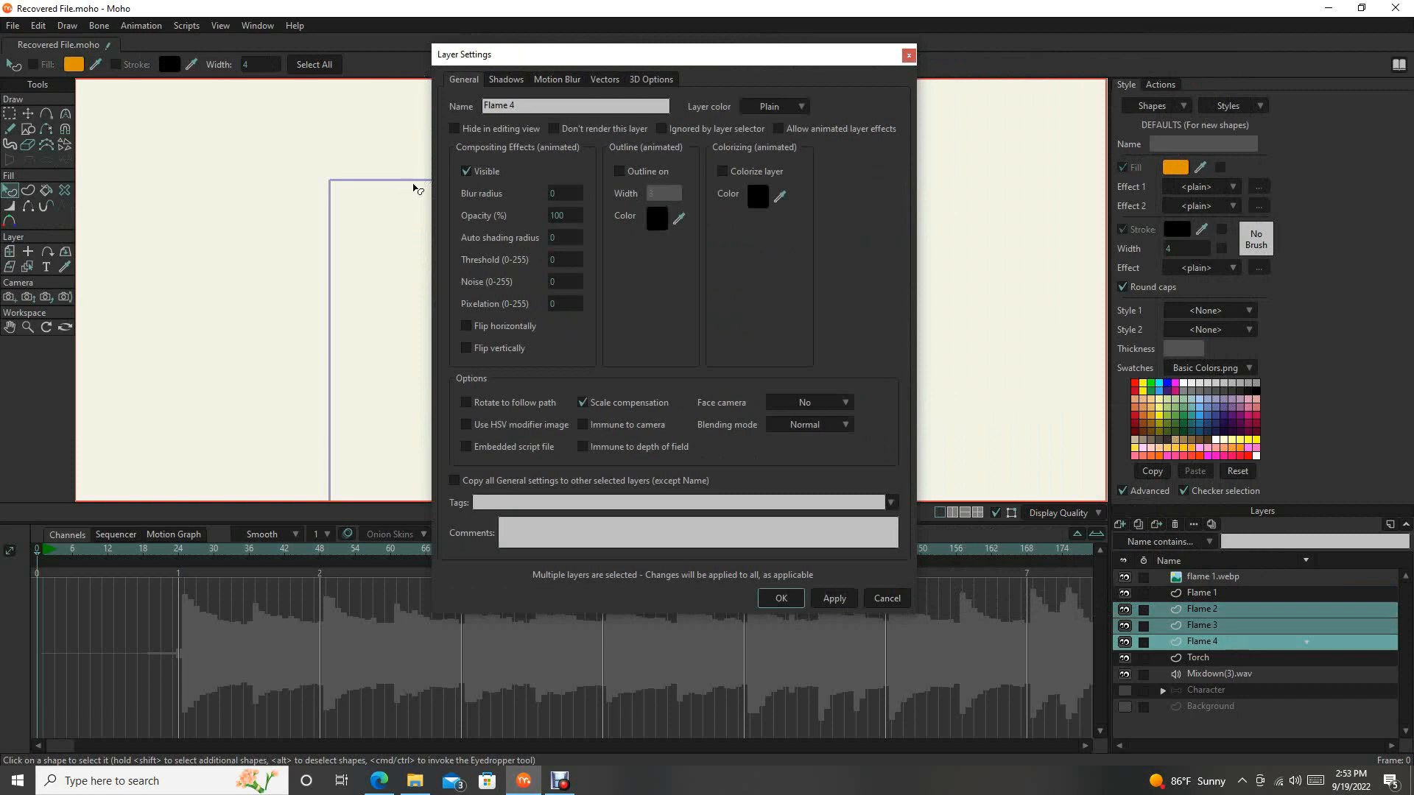
{"action": "double_click", "coordinate": [564, 217]}
{"action": "type", "text": "50"}
{"action": "left_click", "coordinate": [826, 600]}
{"action": "left_click", "coordinate": [782, 598]}
Examine the overlapping flame shapes over the torch head, both close up and within the whole frame.
{"action": "scroll", "coordinate": [700, 354], "scroll_direction": "up", "scroll_amount": 4}
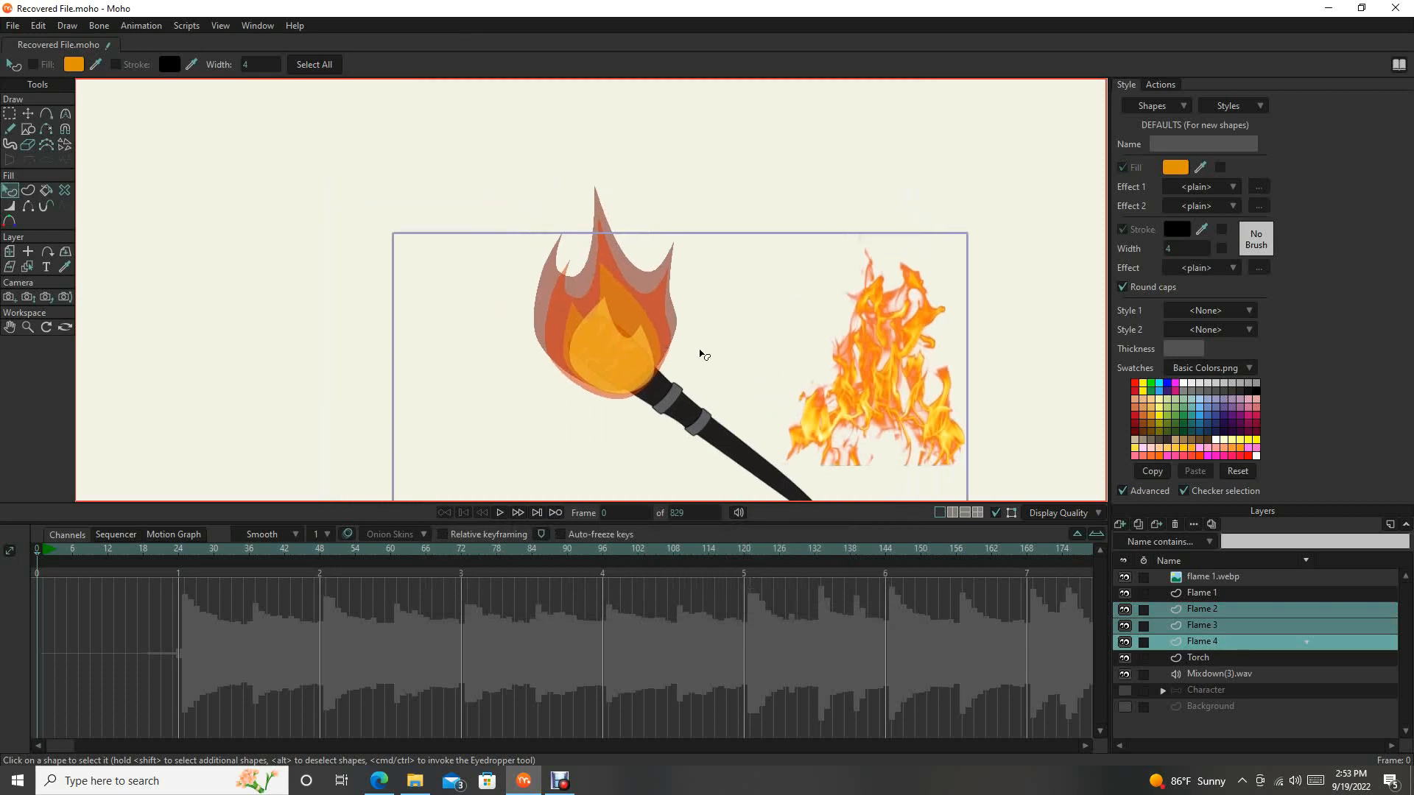
{"action": "scroll", "coordinate": [642, 379], "scroll_direction": "up", "scroll_amount": 2}
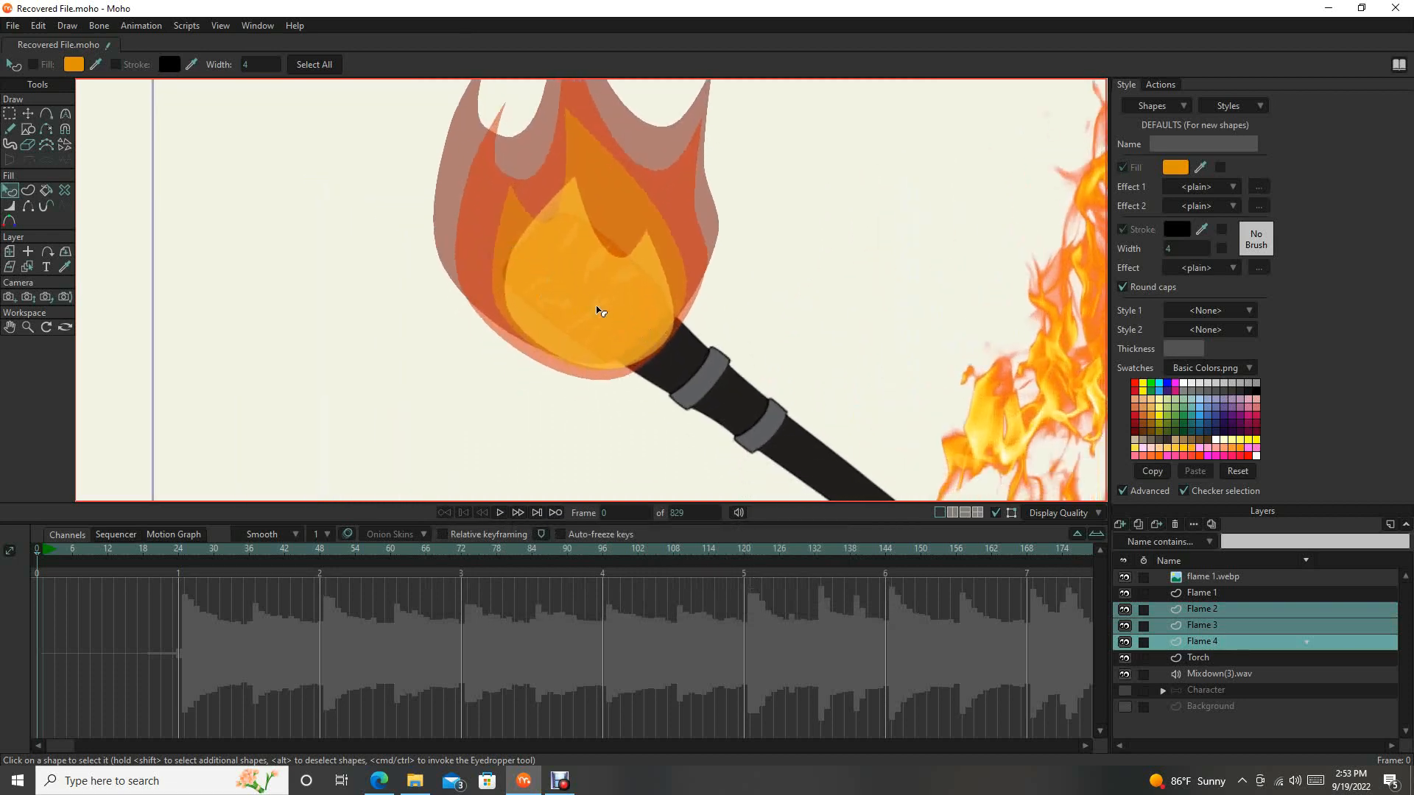
{"action": "scroll", "coordinate": [611, 302], "scroll_direction": "down", "scroll_amount": 4}
{"action": "scroll", "coordinate": [616, 306], "scroll_direction": "up", "scroll_amount": 3}
{"action": "scroll", "coordinate": [617, 356], "scroll_direction": "down", "scroll_amount": 4}
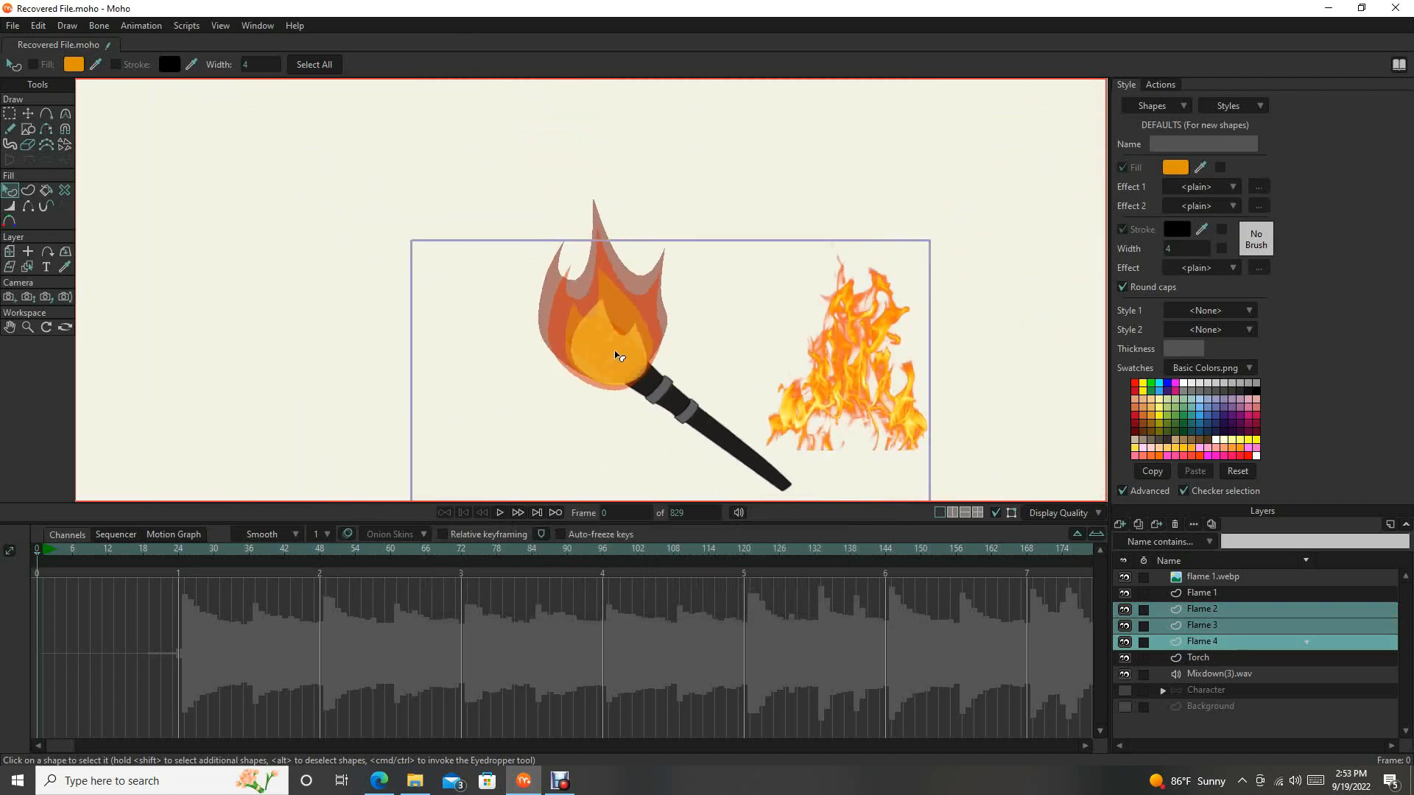
{"action": "scroll", "coordinate": [617, 357], "scroll_direction": "up", "scroll_amount": 1}
{"action": "scroll", "coordinate": [618, 357], "scroll_direction": "up", "scroll_amount": 2}
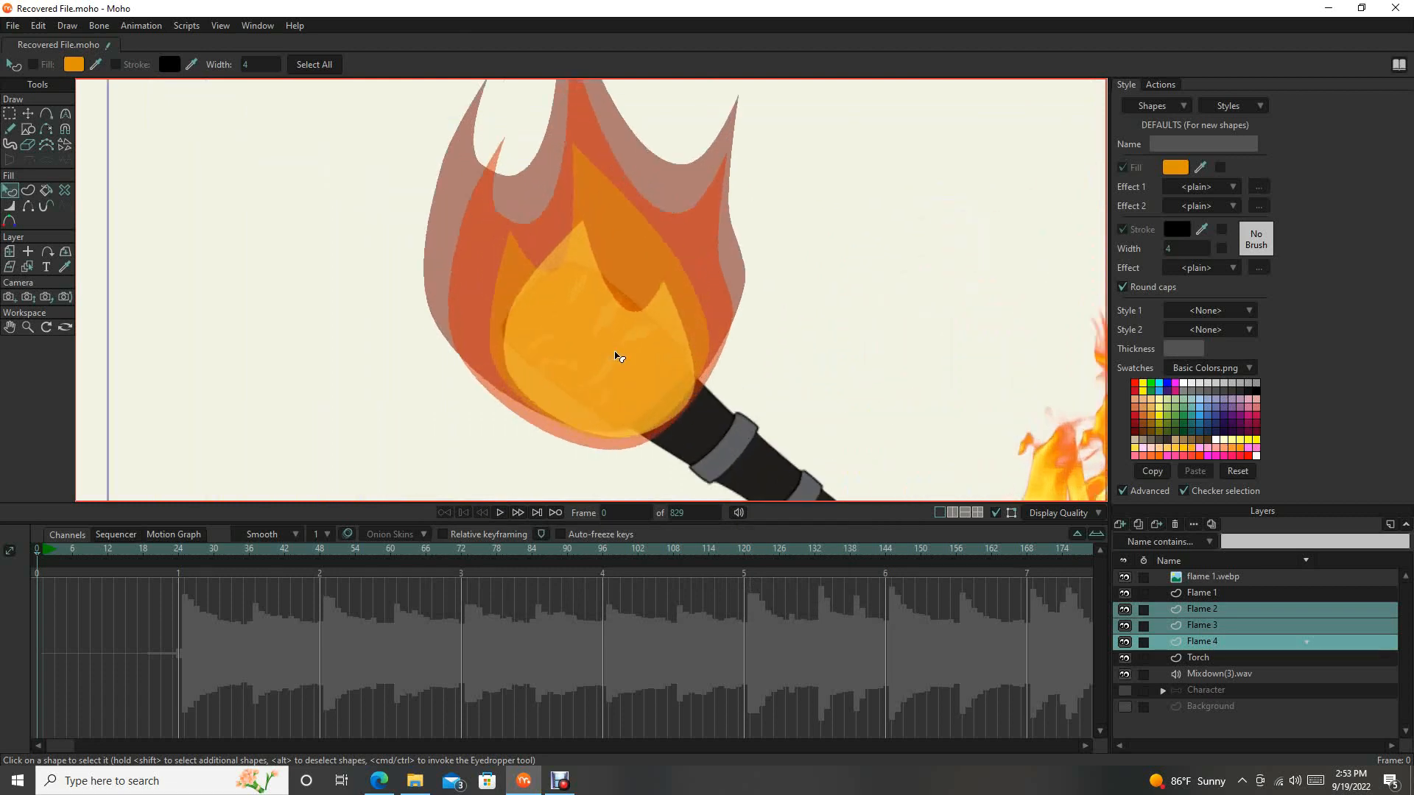
{"action": "scroll", "coordinate": [616, 357], "scroll_direction": "down", "scroll_amount": 3}
{"action": "scroll", "coordinate": [687, 374], "scroll_direction": "down", "scroll_amount": 2}
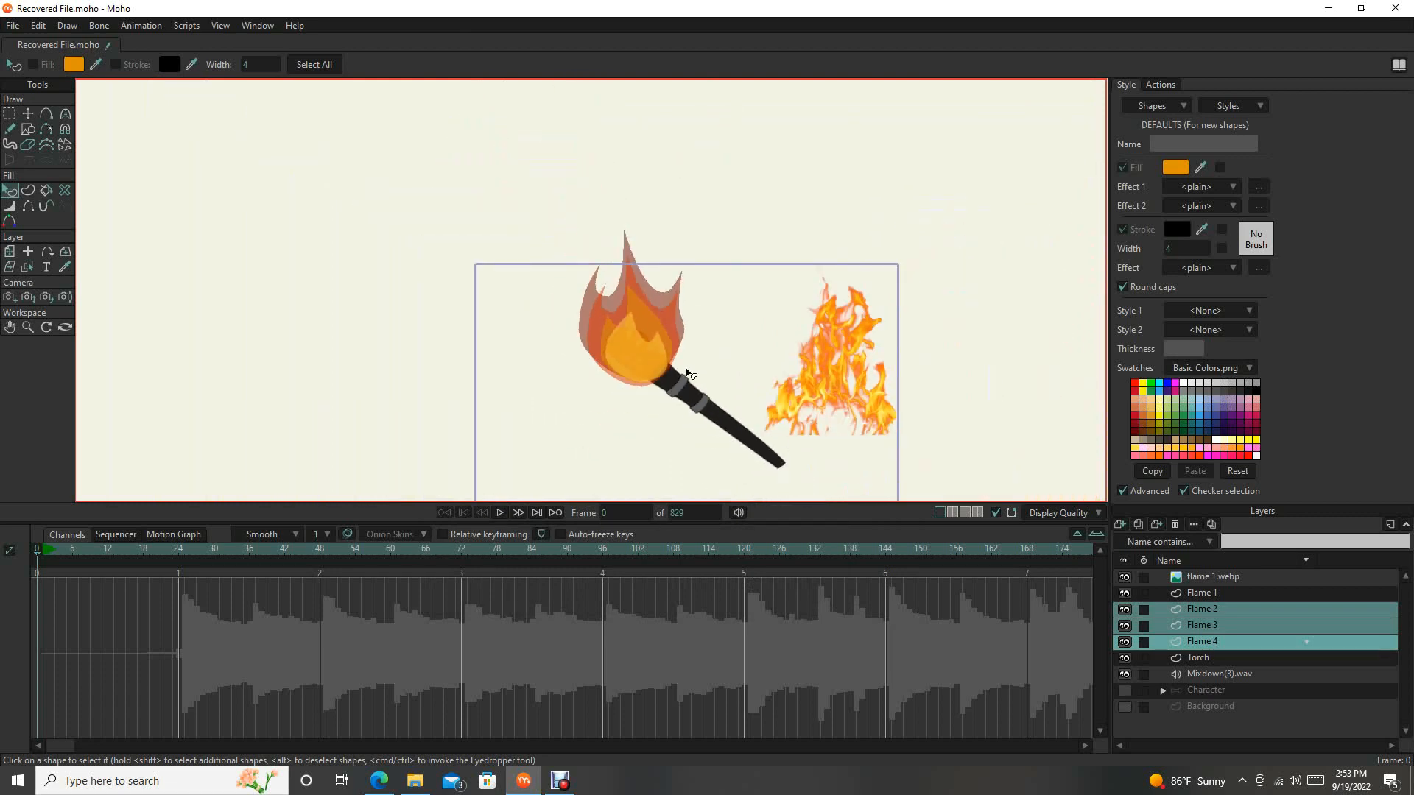
{"action": "left_click_drag", "start_coordinate": [775, 420], "coordinate": [690, 403]}
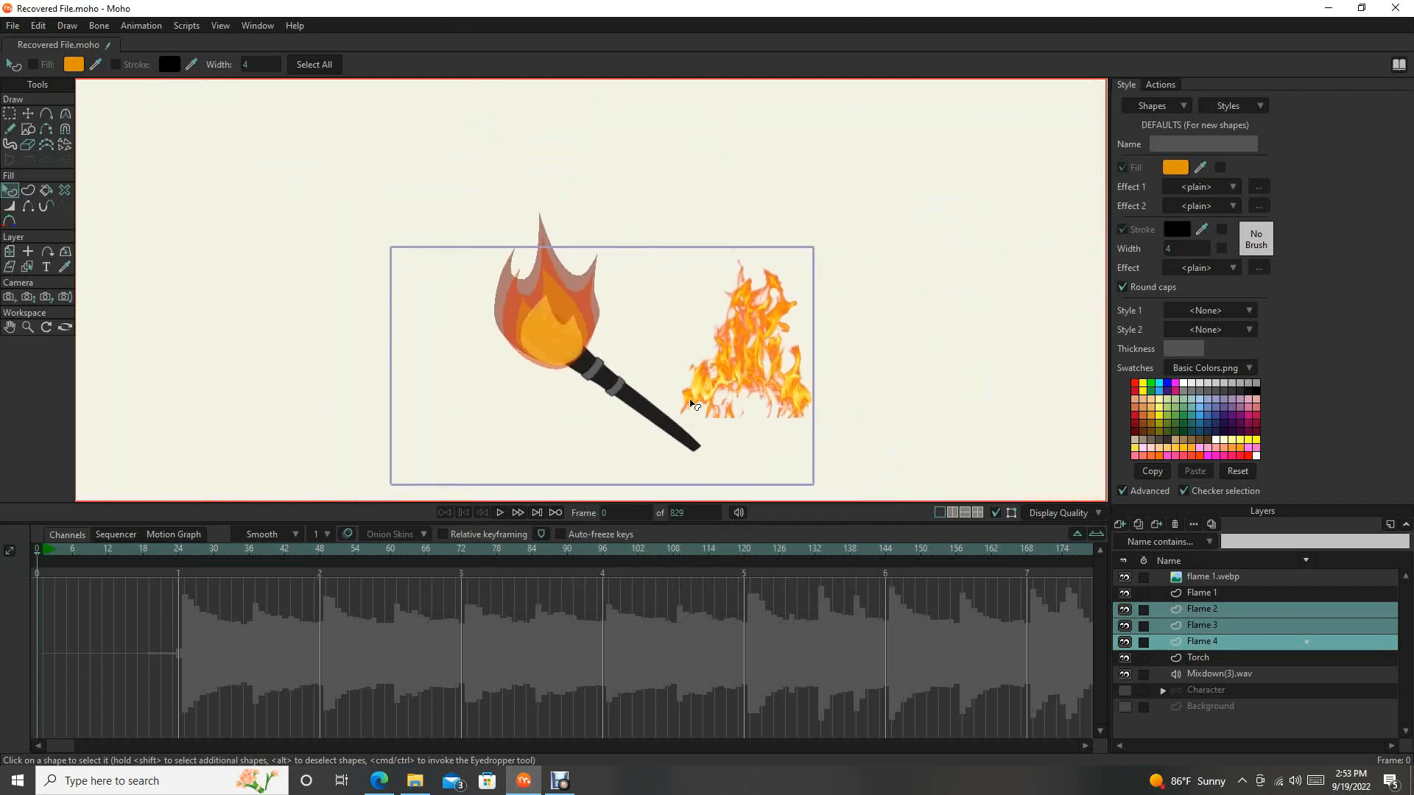
Set the opacity of all four flame layers, Flame 1 to Flame 4, together to 35%.
{"action": "left_click", "coordinate": [1230, 593]}
{"action": "double_click", "coordinate": [1230, 593]}
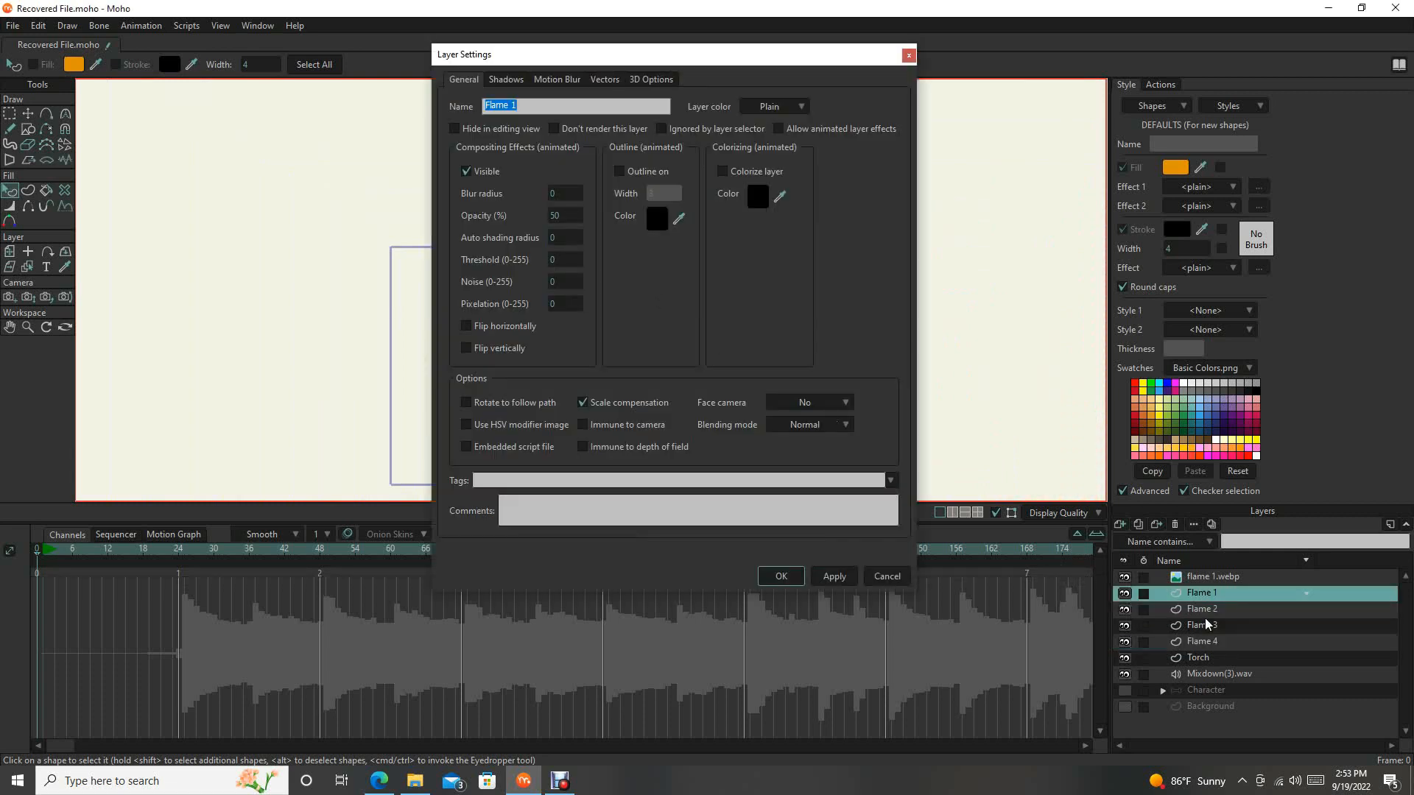
{"action": "left_click", "coordinate": [1234, 642], "text": "shift"}
{"action": "double_click", "coordinate": [563, 216]}
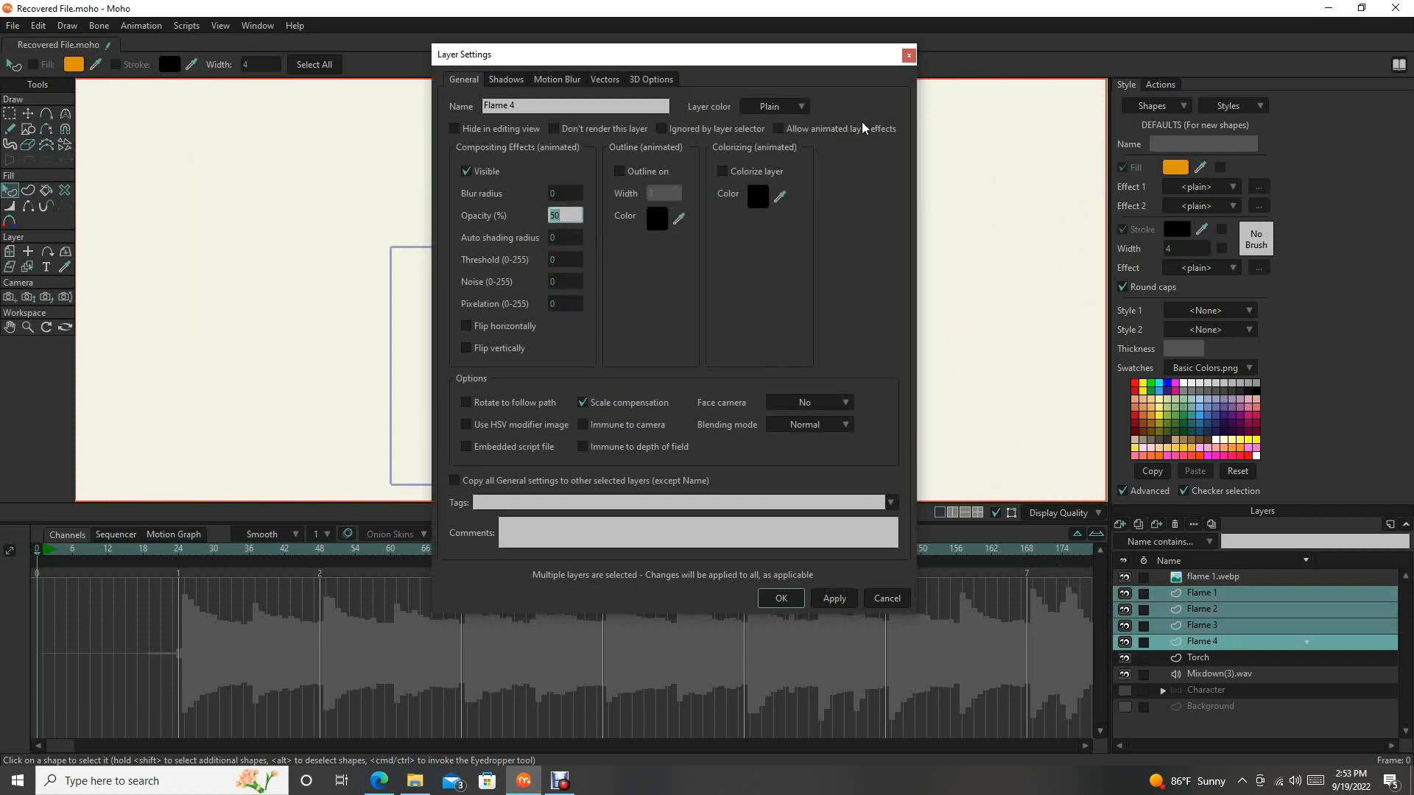
{"action": "type", "text": "35"}
{"action": "left_click", "coordinate": [826, 602]}
{"action": "left_click_drag", "start_coordinate": [758, 60], "coordinate": [1154, 98]}
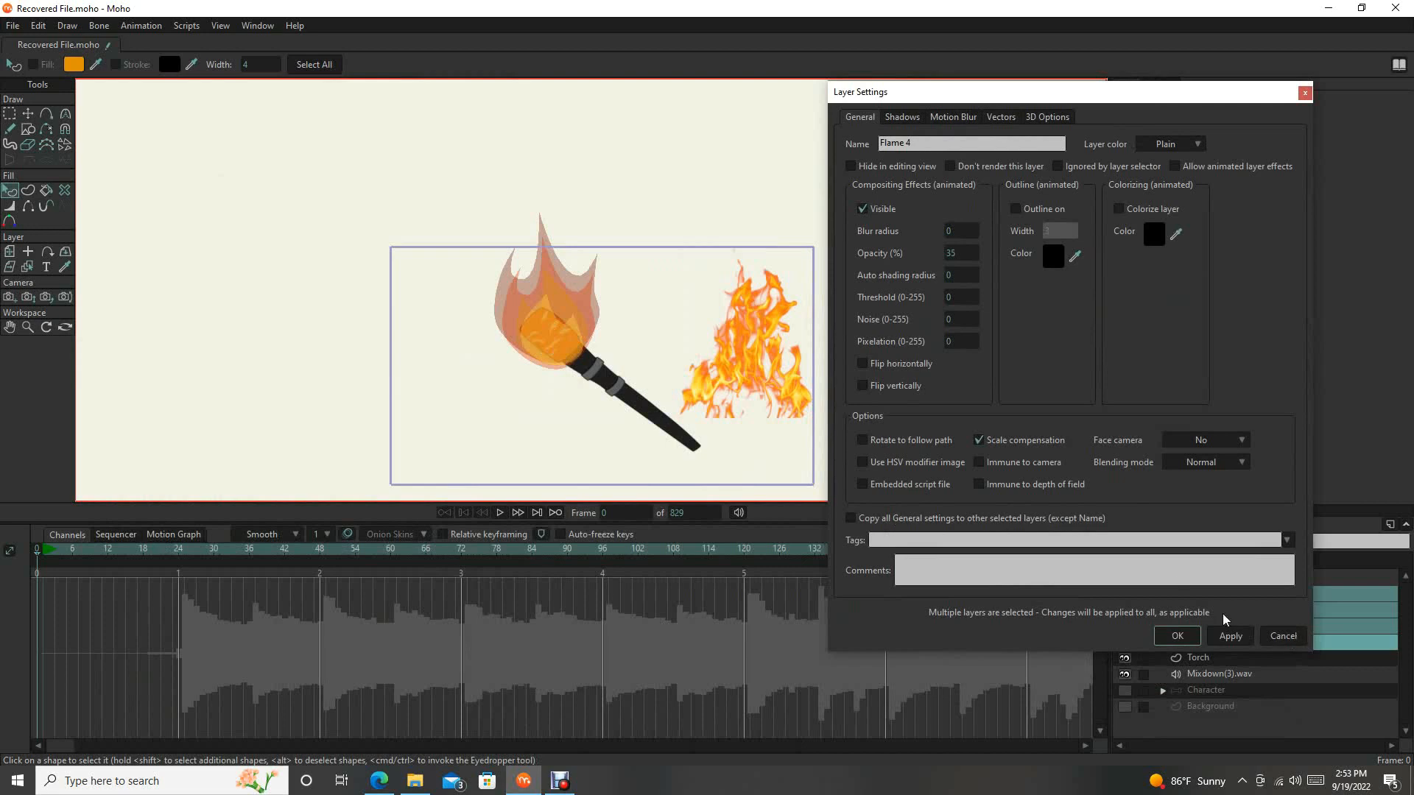
{"action": "left_click", "coordinate": [1177, 636]}
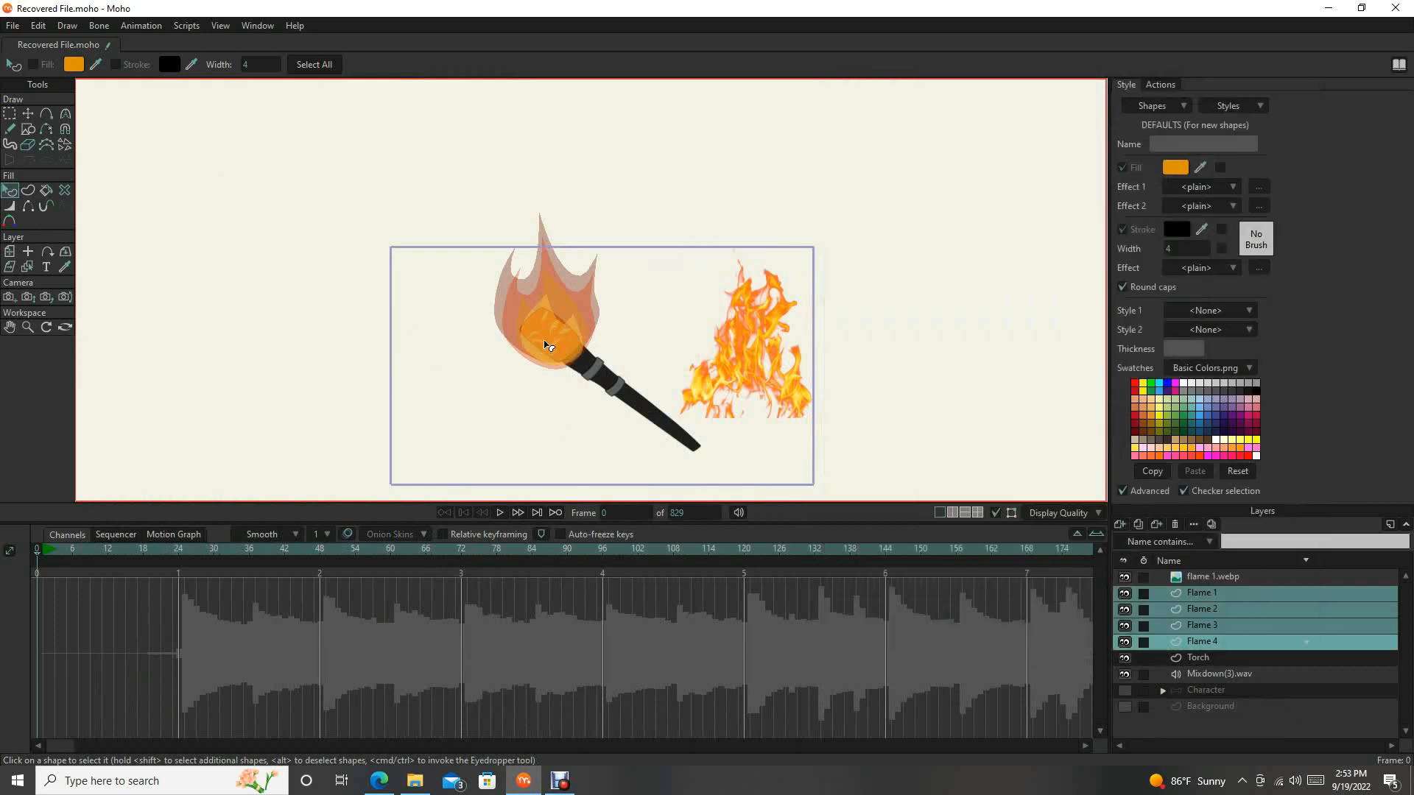
Examine the semi-transparent flame layers over the torch head, both close up and within the whole frame.
{"action": "scroll", "coordinate": [549, 346], "scroll_direction": "up", "scroll_amount": 4}
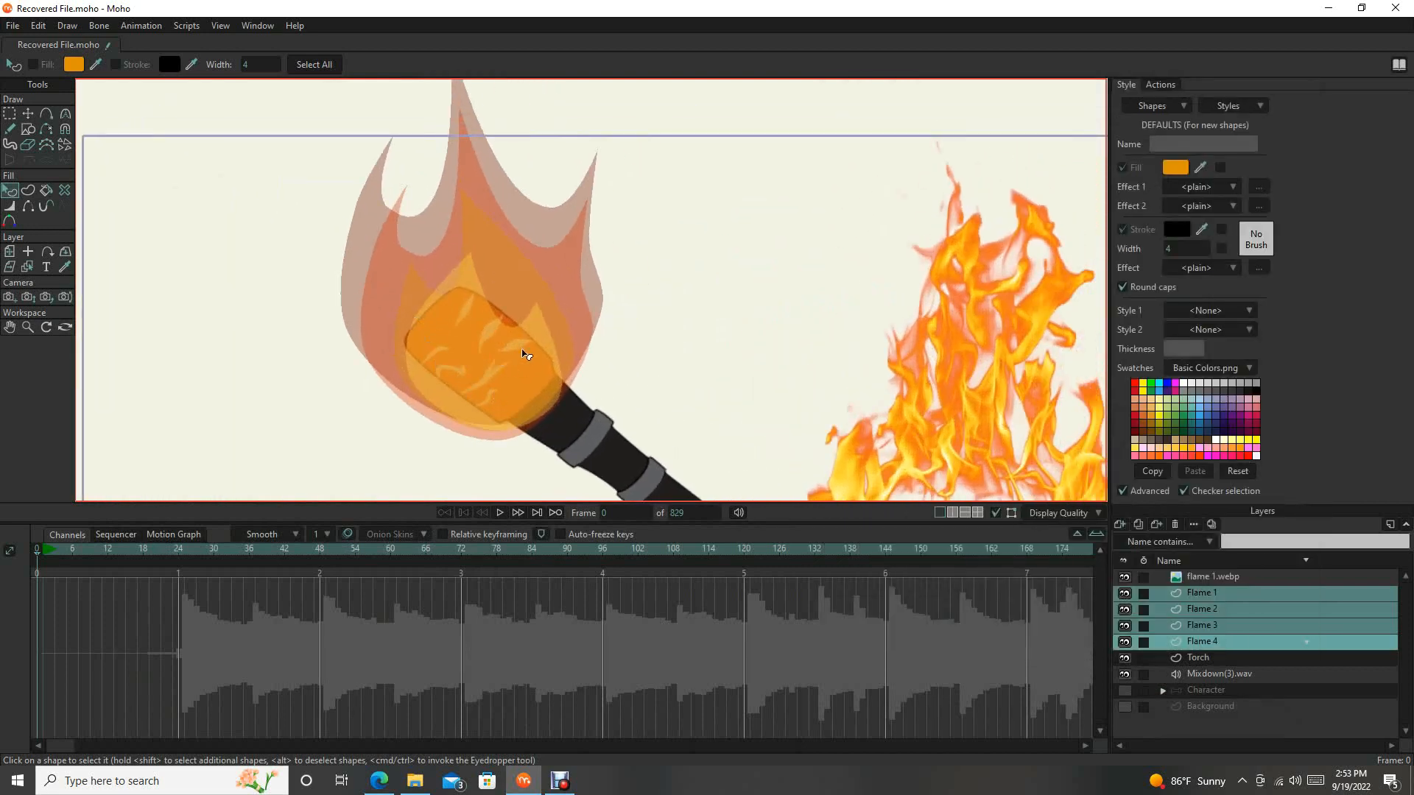
{"action": "scroll", "coordinate": [528, 349], "scroll_direction": "down", "scroll_amount": 1}
{"action": "scroll", "coordinate": [528, 349], "scroll_direction": "down", "scroll_amount": 3}
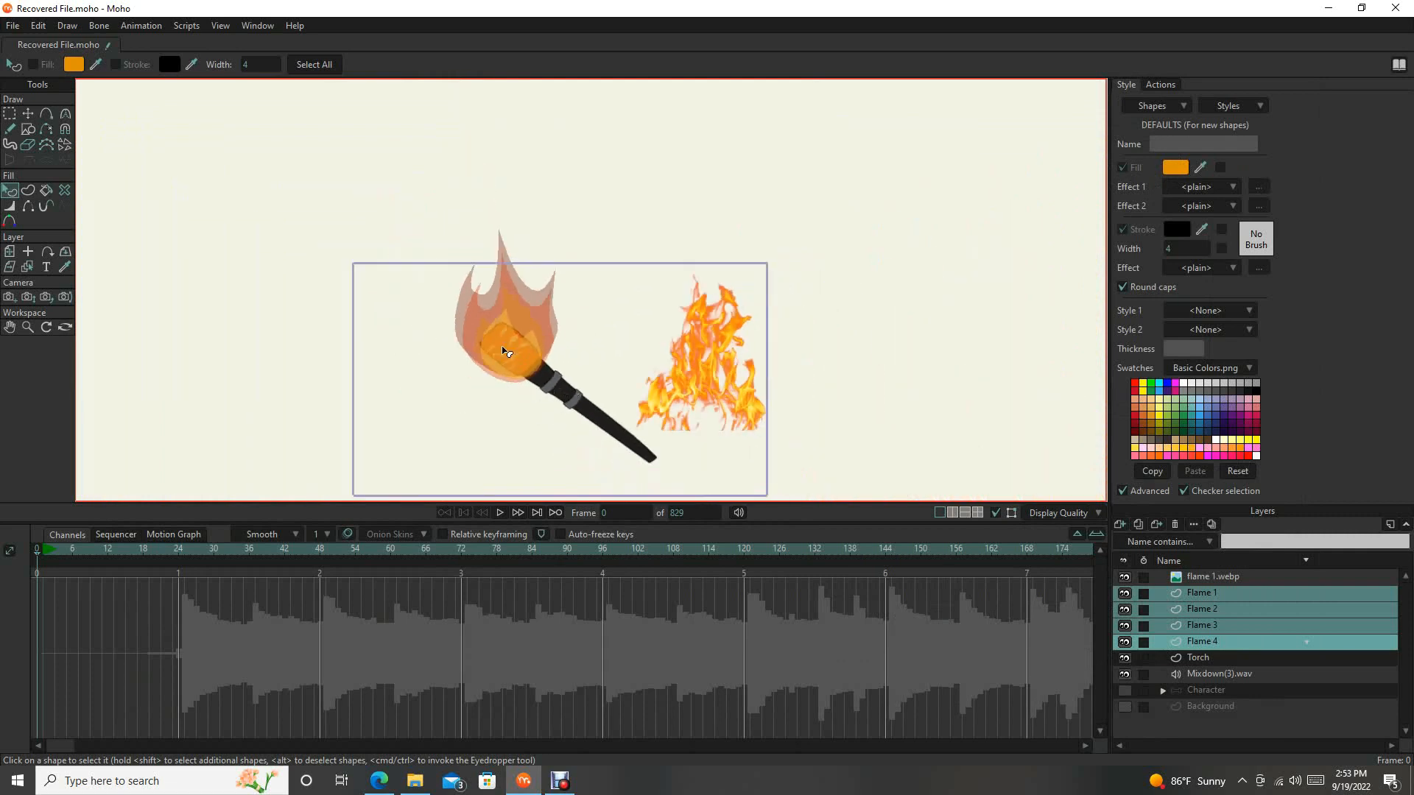
{"action": "scroll", "coordinate": [531, 350], "scroll_direction": "up", "scroll_amount": 2}
{"action": "scroll", "coordinate": [532, 353], "scroll_direction": "down", "scroll_amount": 2}
{"action": "scroll", "coordinate": [531, 352], "scroll_direction": "down", "scroll_amount": 2}
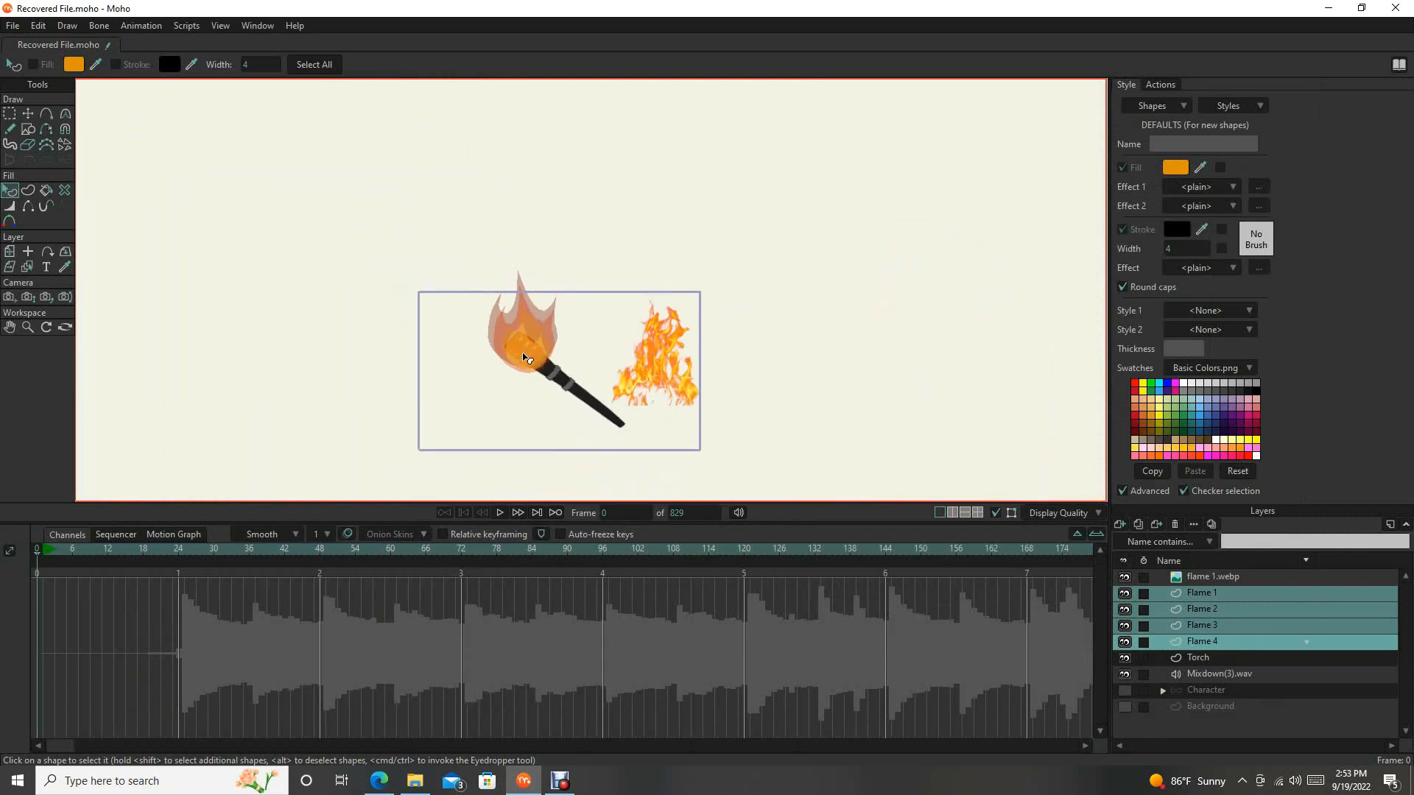
{"action": "scroll", "coordinate": [531, 356], "scroll_direction": "up", "scroll_amount": 3}
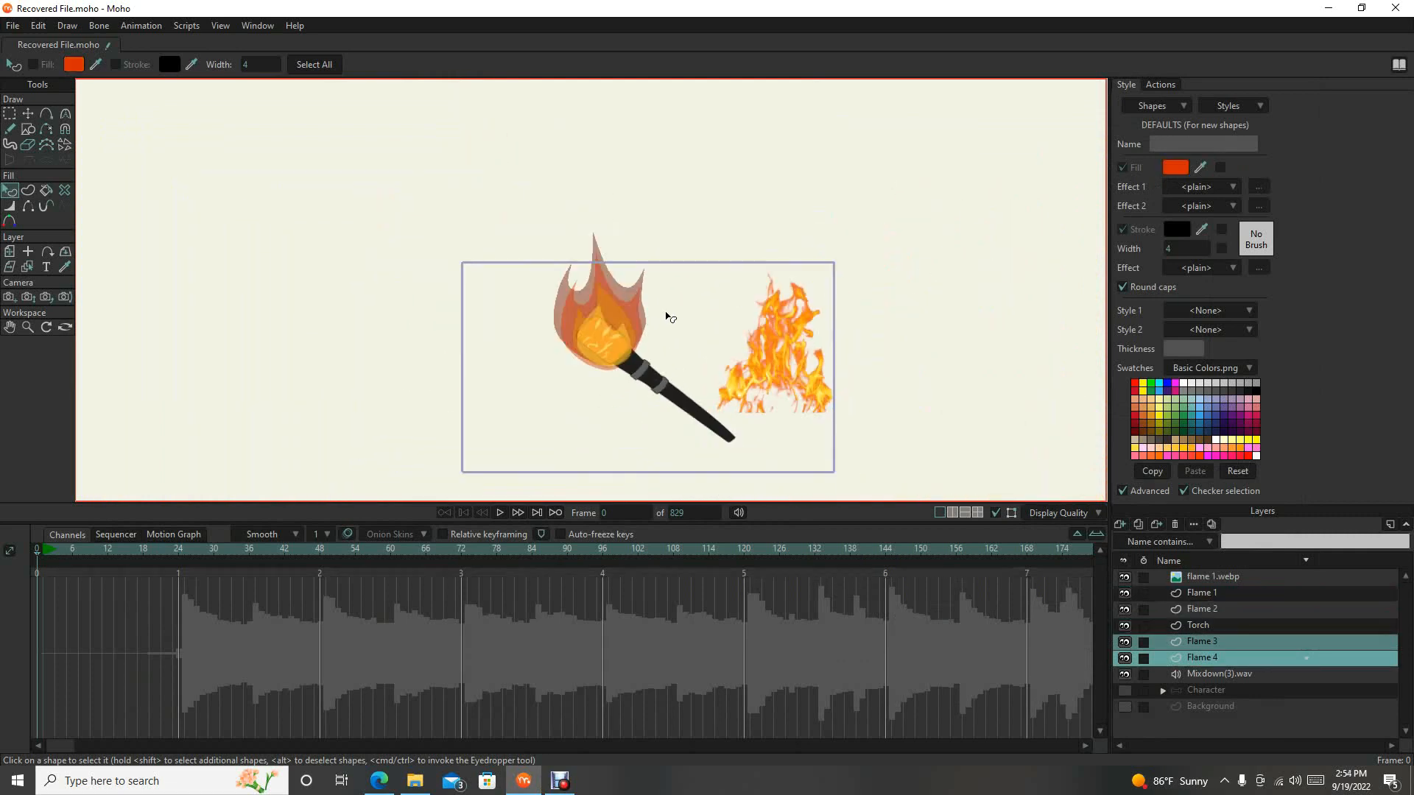
{"action": "scroll", "coordinate": [664, 315], "scroll_direction": "up", "scroll_amount": 3}
{"action": "left_click_drag", "start_coordinate": [645, 350], "coordinate": [723, 345]}
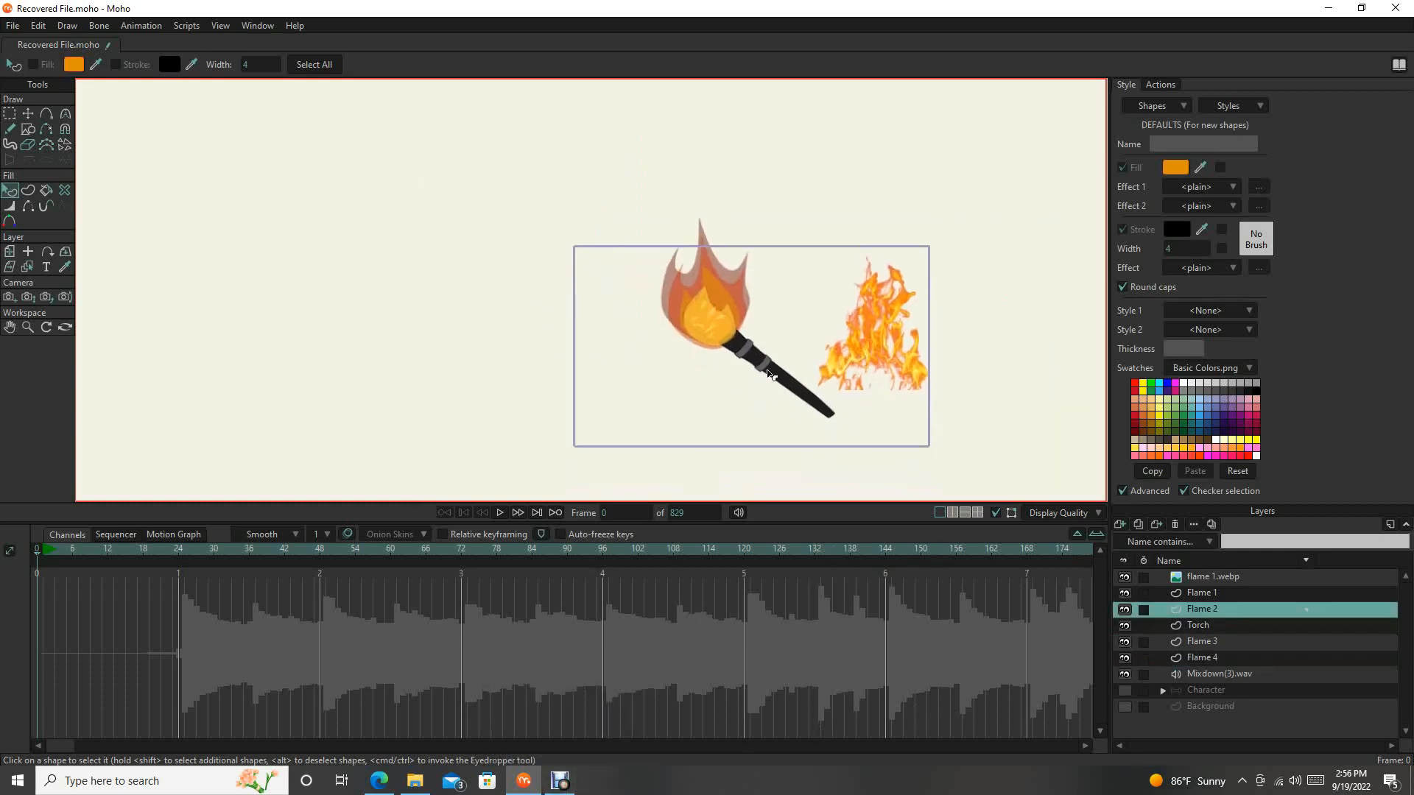
{"action": "scroll", "coordinate": [756, 321], "scroll_direction": "up", "scroll_amount": 1}
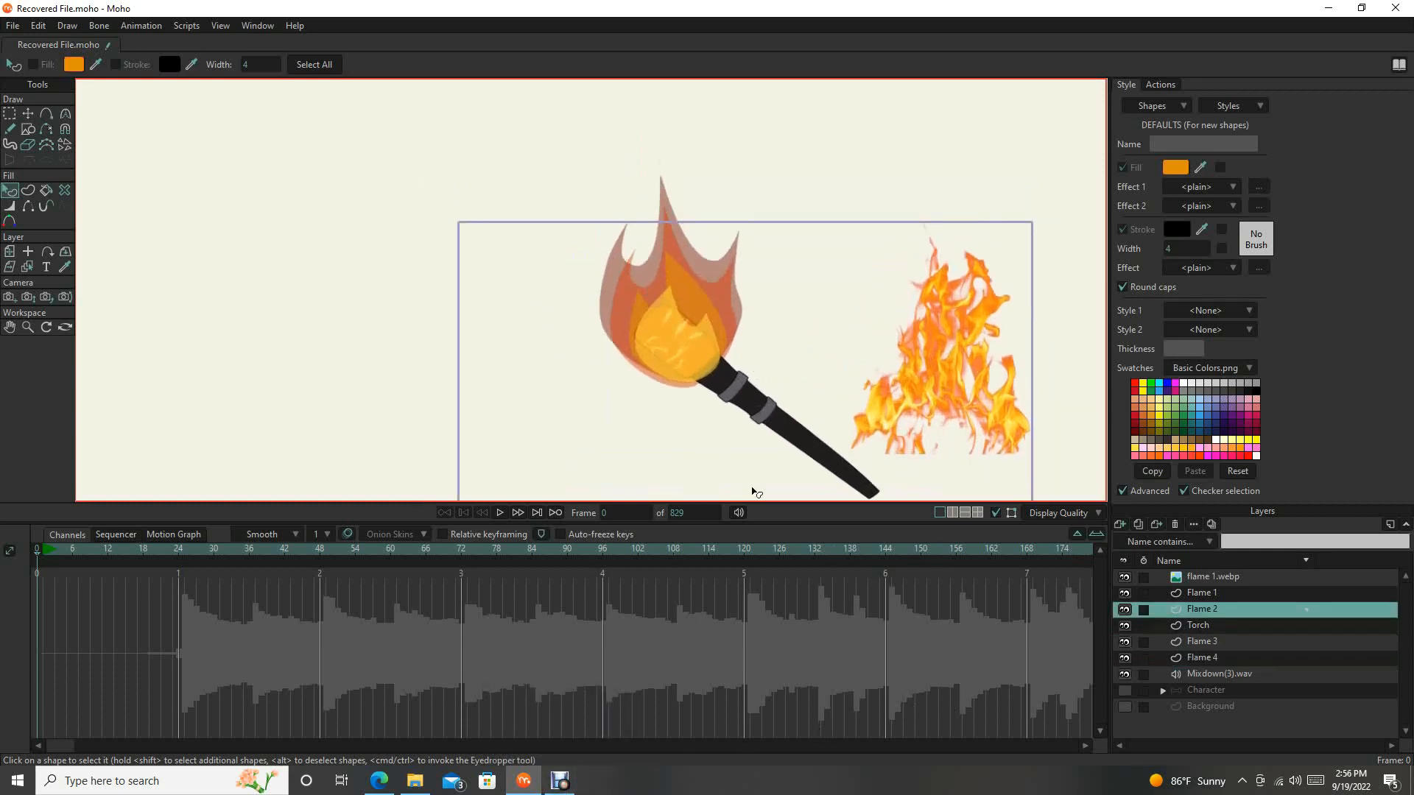
Narrow the Flame 1, Flame 2, Flame 3 and Flame 4 layers together horizontally so they sit around the torch head.
{"action": "left_click", "coordinate": [1239, 594]}
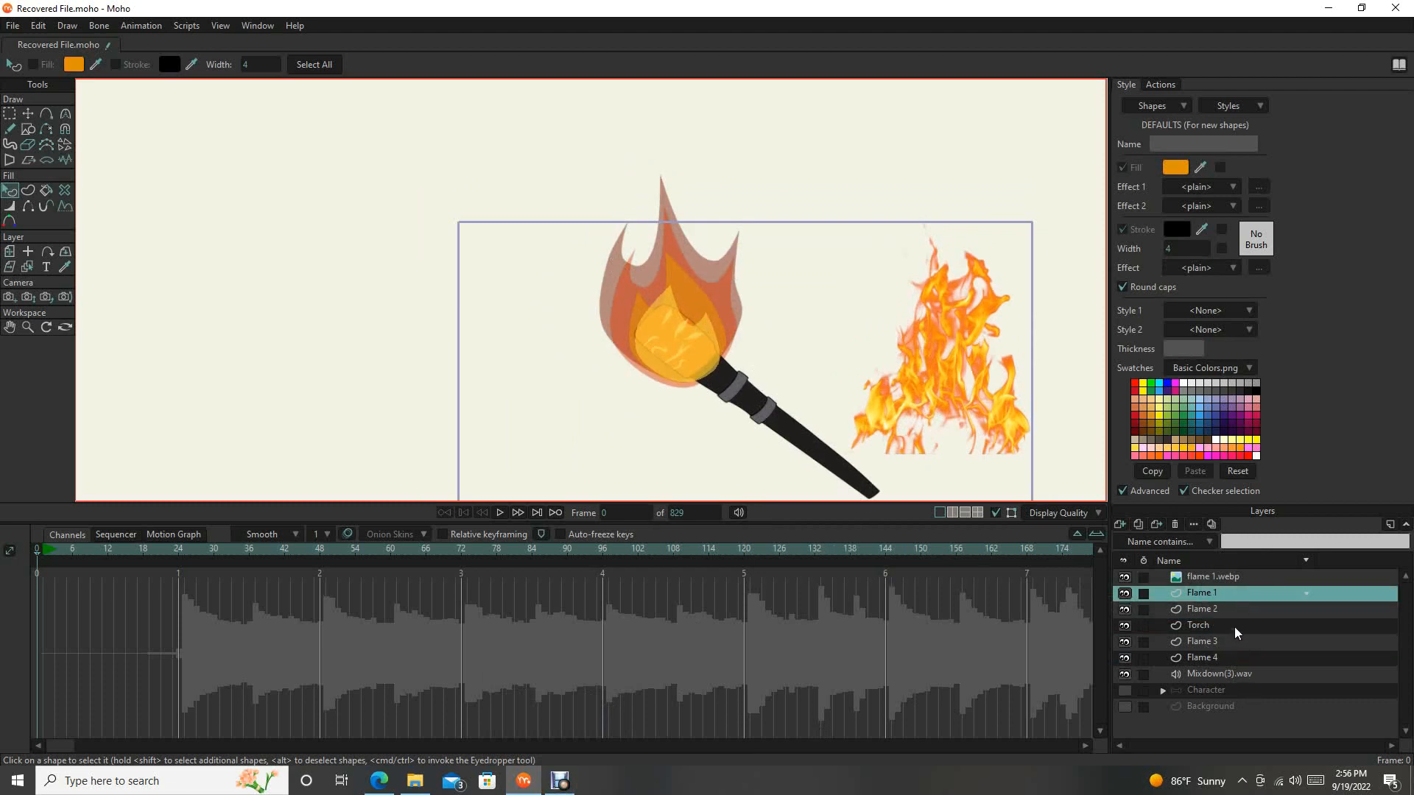
{"action": "left_click", "coordinate": [1235, 614], "text": "shift"}
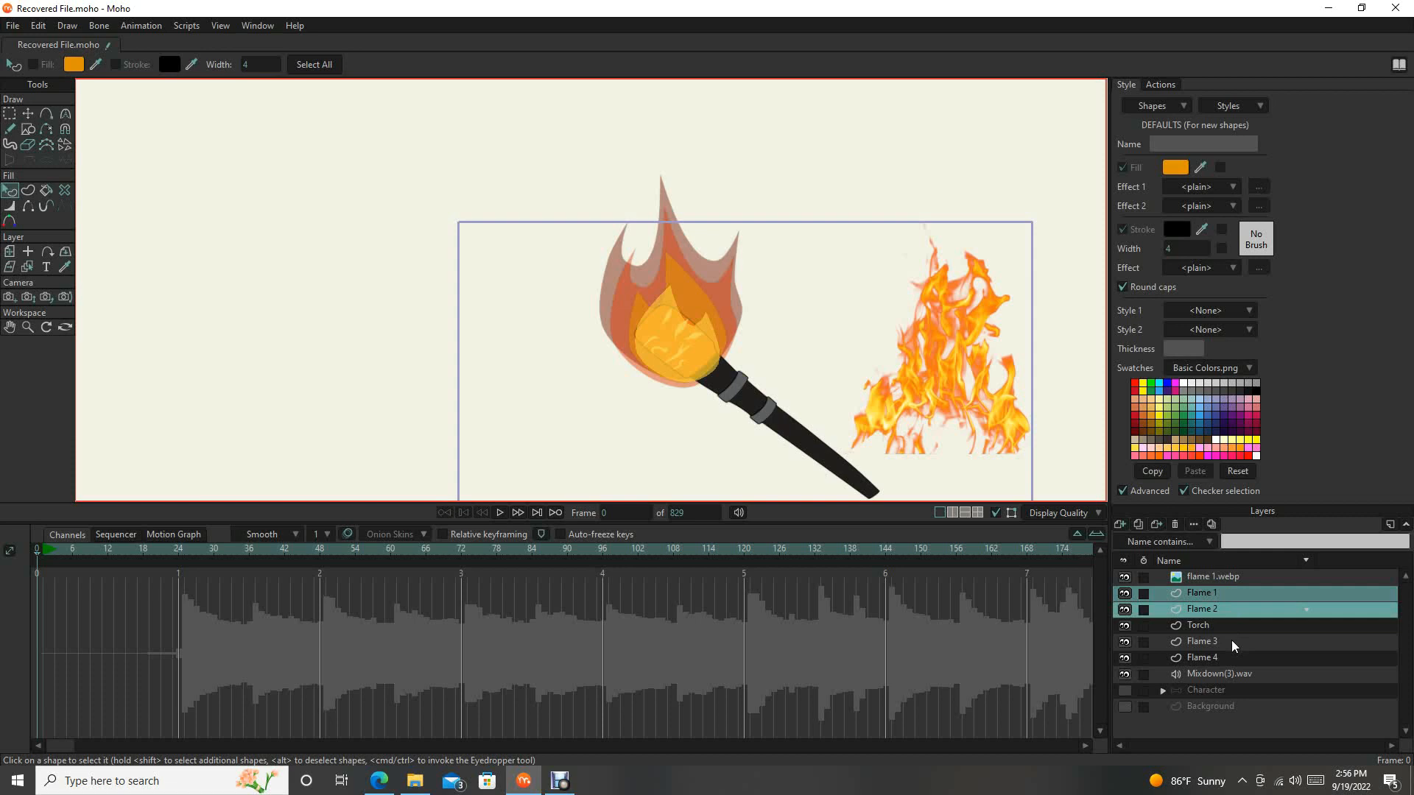
{"action": "left_click", "coordinate": [1230, 639], "text": "shift"}
{"action": "left_click", "coordinate": [1239, 660], "text": "shift"}
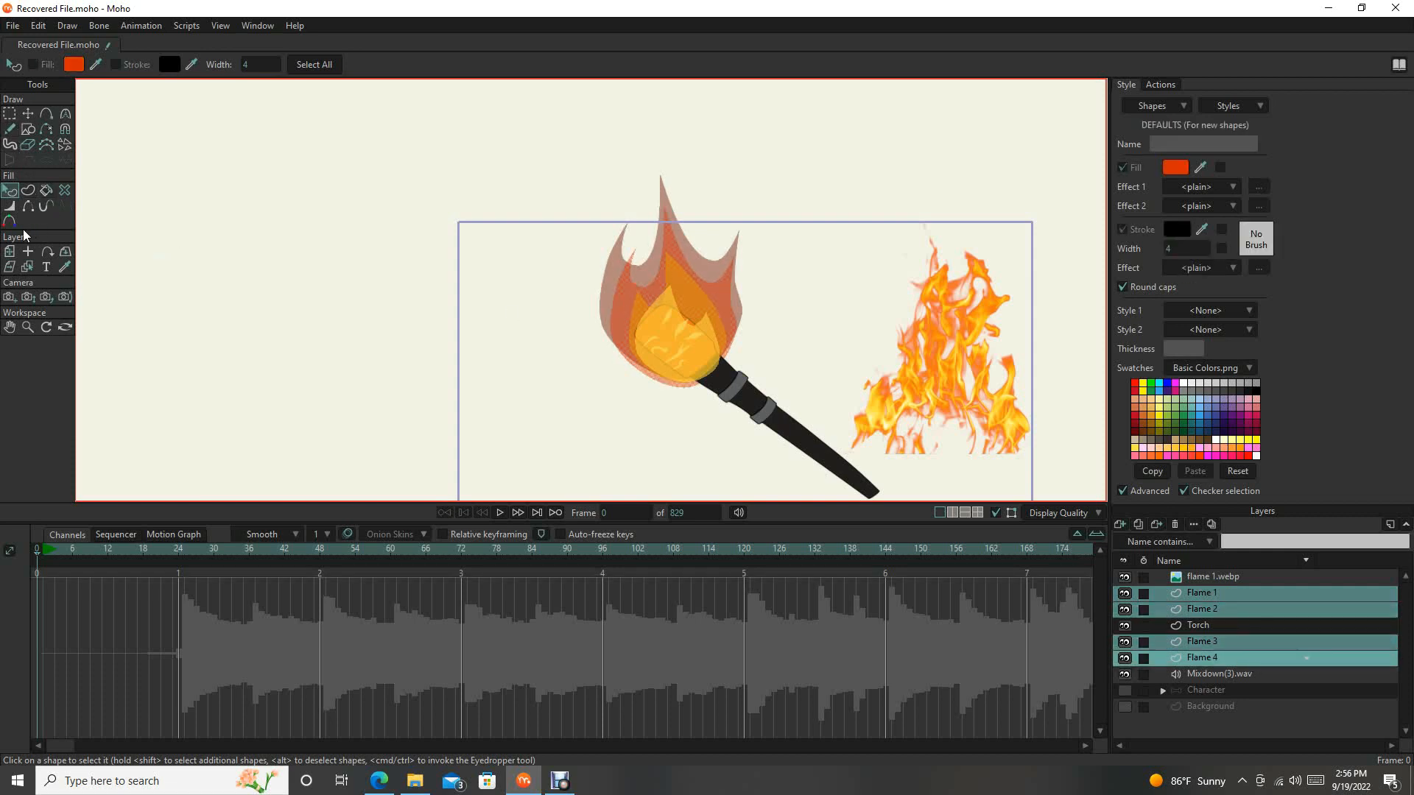
{"action": "left_click", "coordinate": [10, 251]}
{"action": "left_click_drag", "start_coordinate": [832, 469], "coordinate": [787, 312]}
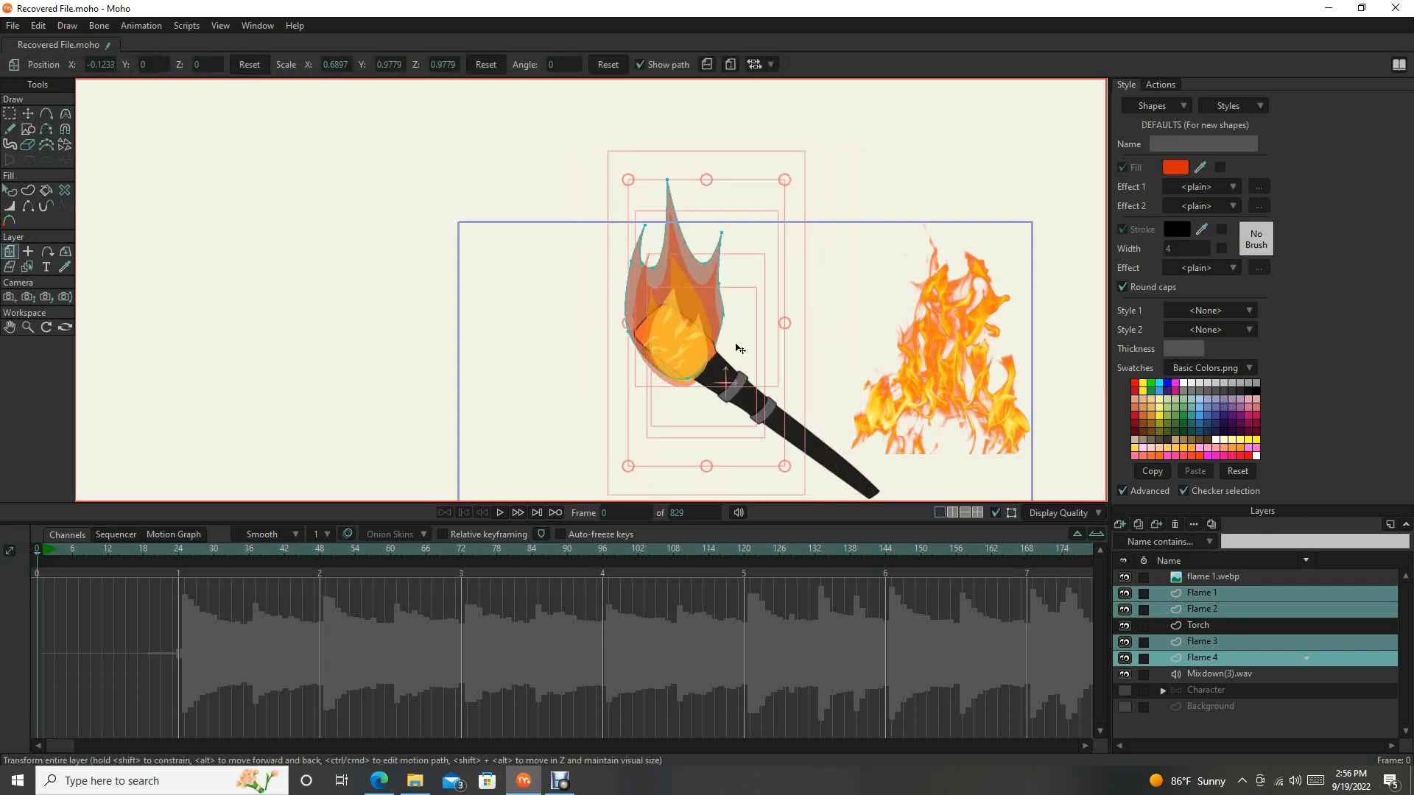
{"action": "scroll", "coordinate": [786, 309], "scroll_direction": "down", "scroll_amount": 4}
{"action": "scroll", "coordinate": [779, 322], "scroll_direction": "up", "scroll_amount": 6}
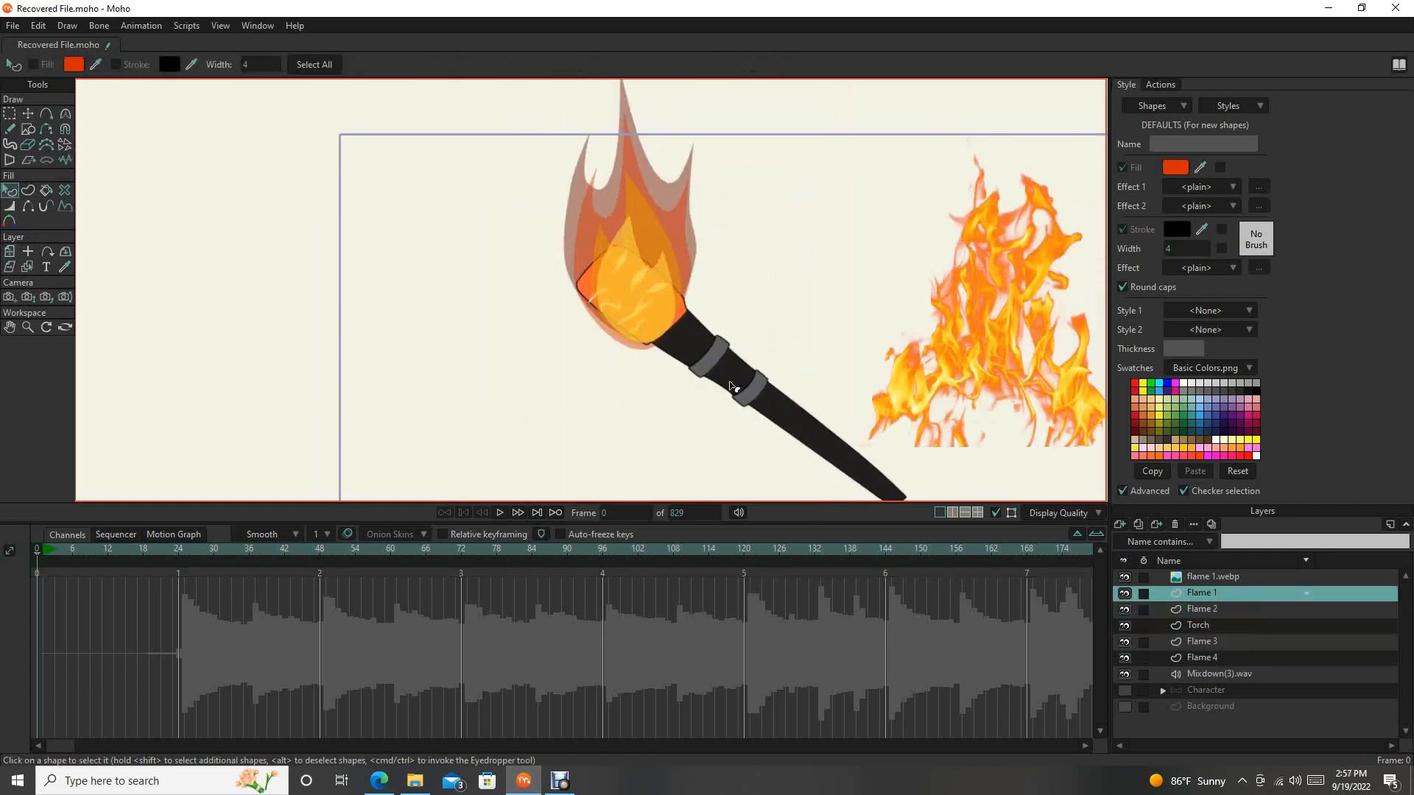
Add a particle layer above the flame layers and name it "Flame 1".
{"action": "left_click", "coordinate": [1123, 523]}
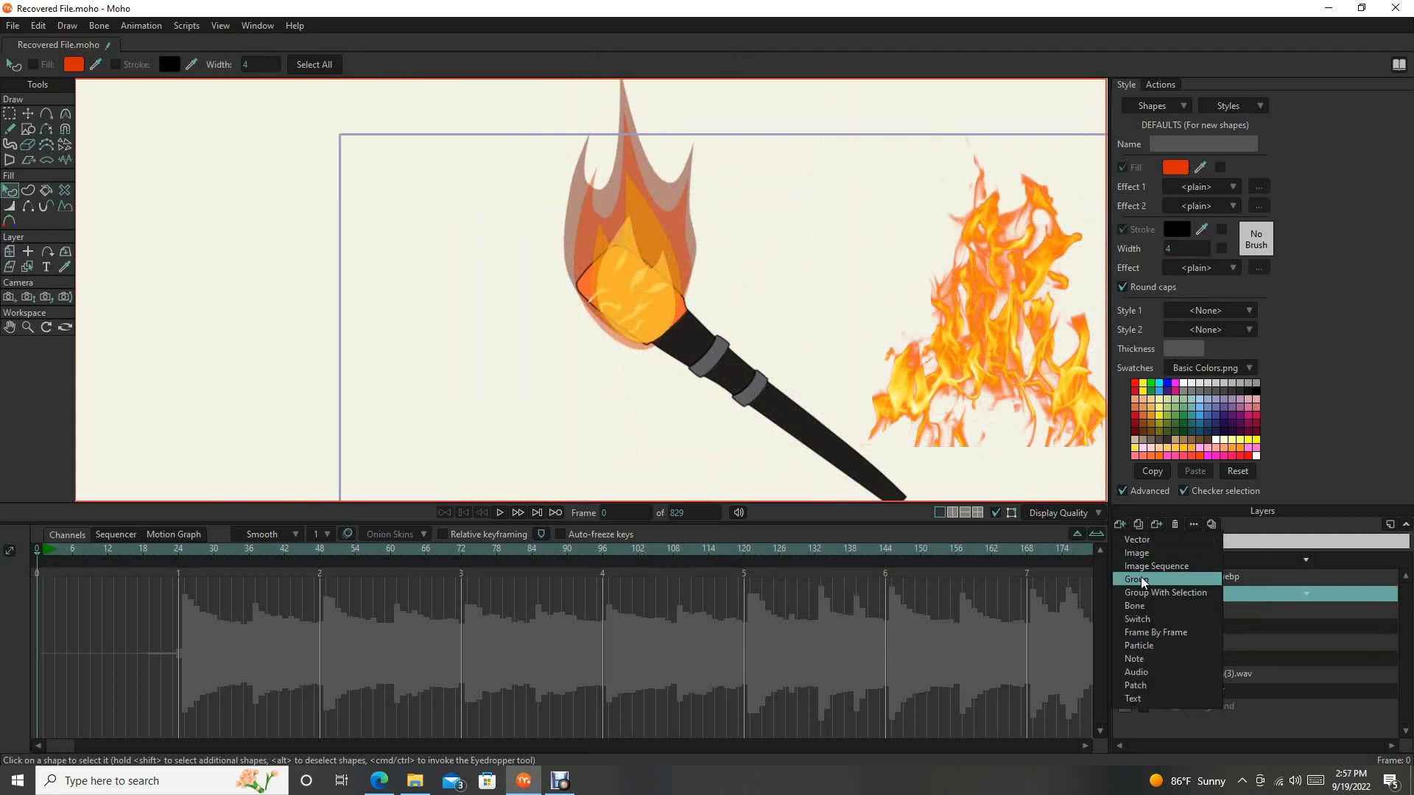
{"action": "left_click", "coordinate": [1155, 646]}
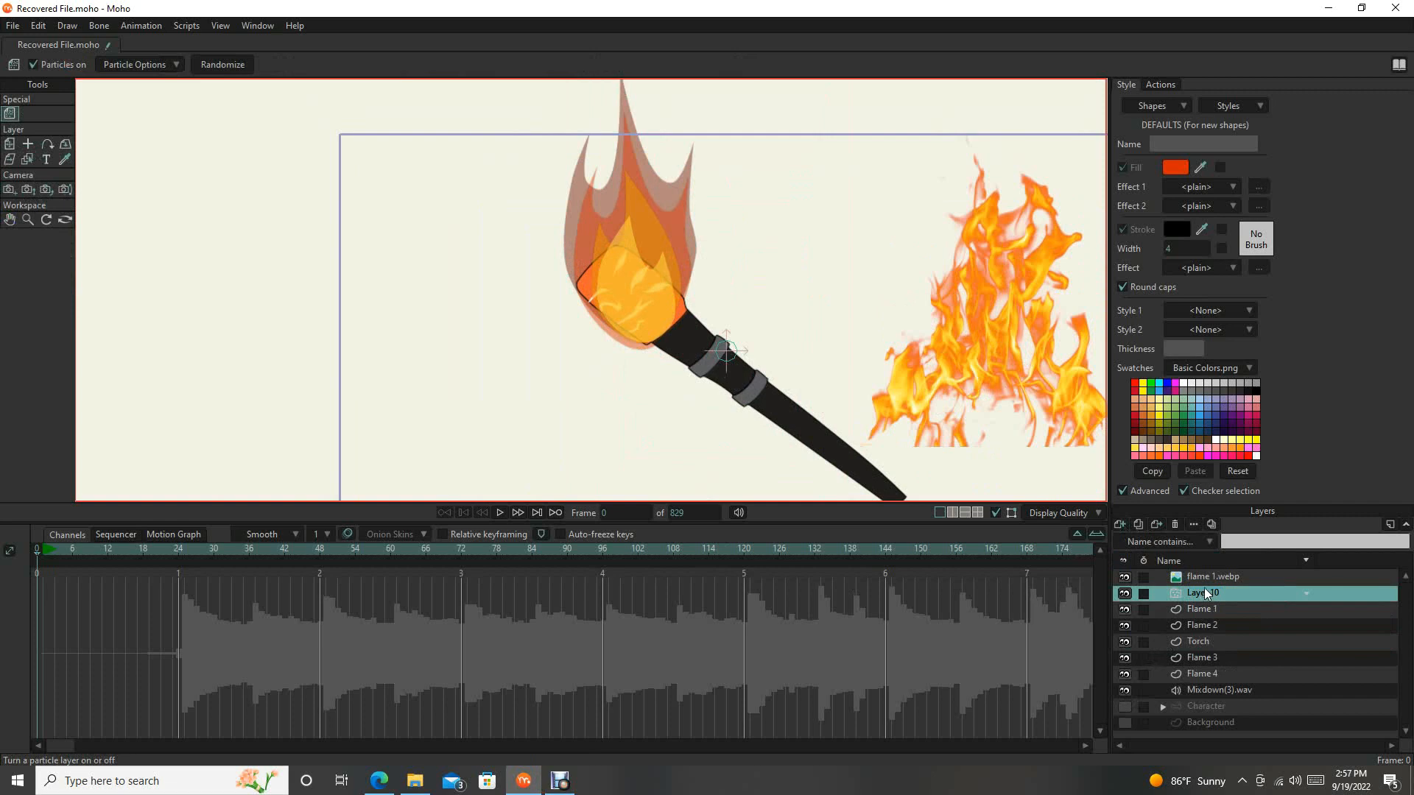
{"action": "double_click", "coordinate": [1204, 588]}
{"action": "type", "text": "P"}
{"action": "type", "text": "lam"}
{"action": "type", "text": "e 1"}
{"action": "key", "text": "Return"}
Move the Flame 1 and Flame 2 vector layers together into the Flame 1 particle layer.
{"action": "left_click", "coordinate": [1229, 612]}
{"action": "left_click", "coordinate": [1229, 625], "text": "shift"}
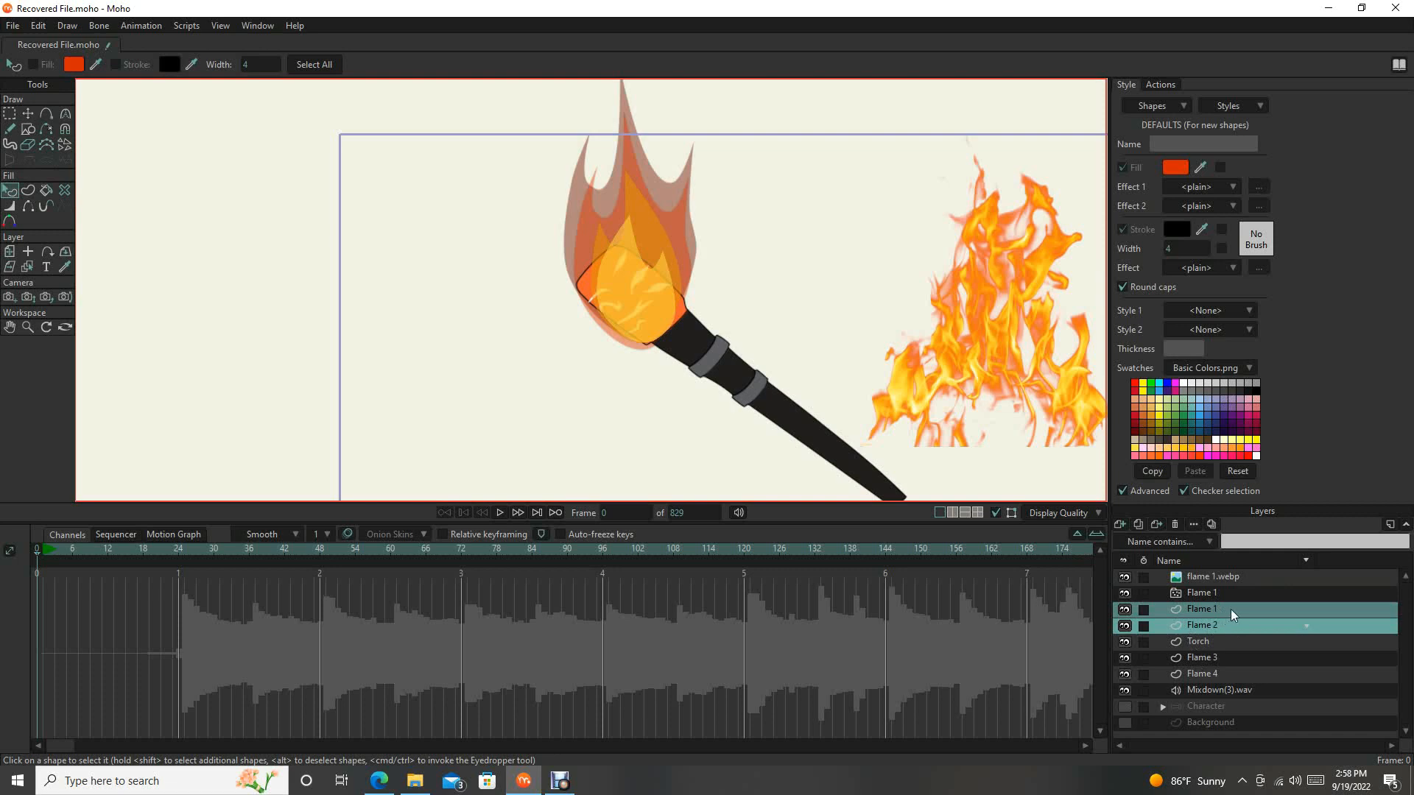
{"action": "left_click_drag", "start_coordinate": [1230, 608], "coordinate": [1228, 600]}
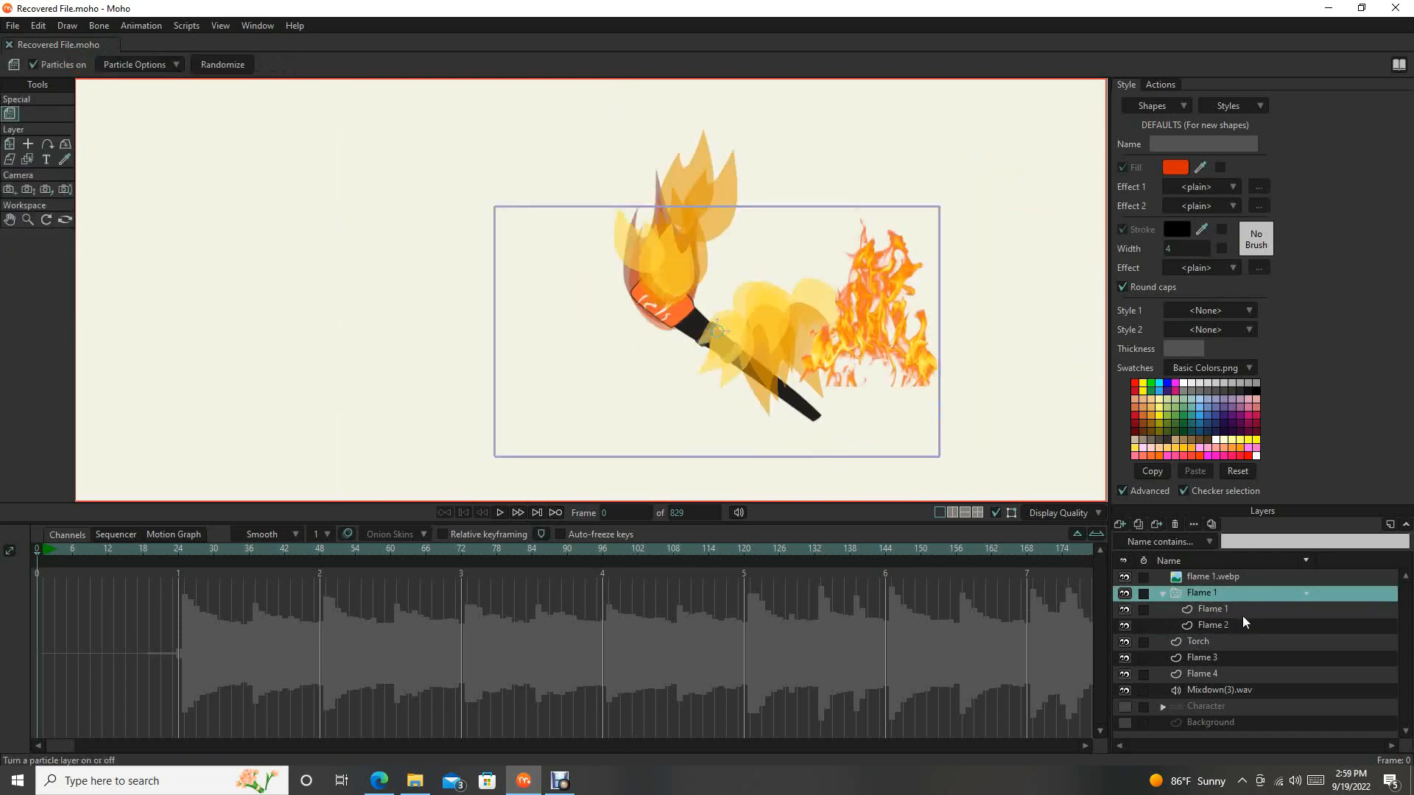
{"action": "scroll", "coordinate": [820, 307], "scroll_direction": "up", "scroll_amount": 5}
{"action": "scroll", "coordinate": [789, 313], "scroll_direction": "down", "scroll_amount": 3}
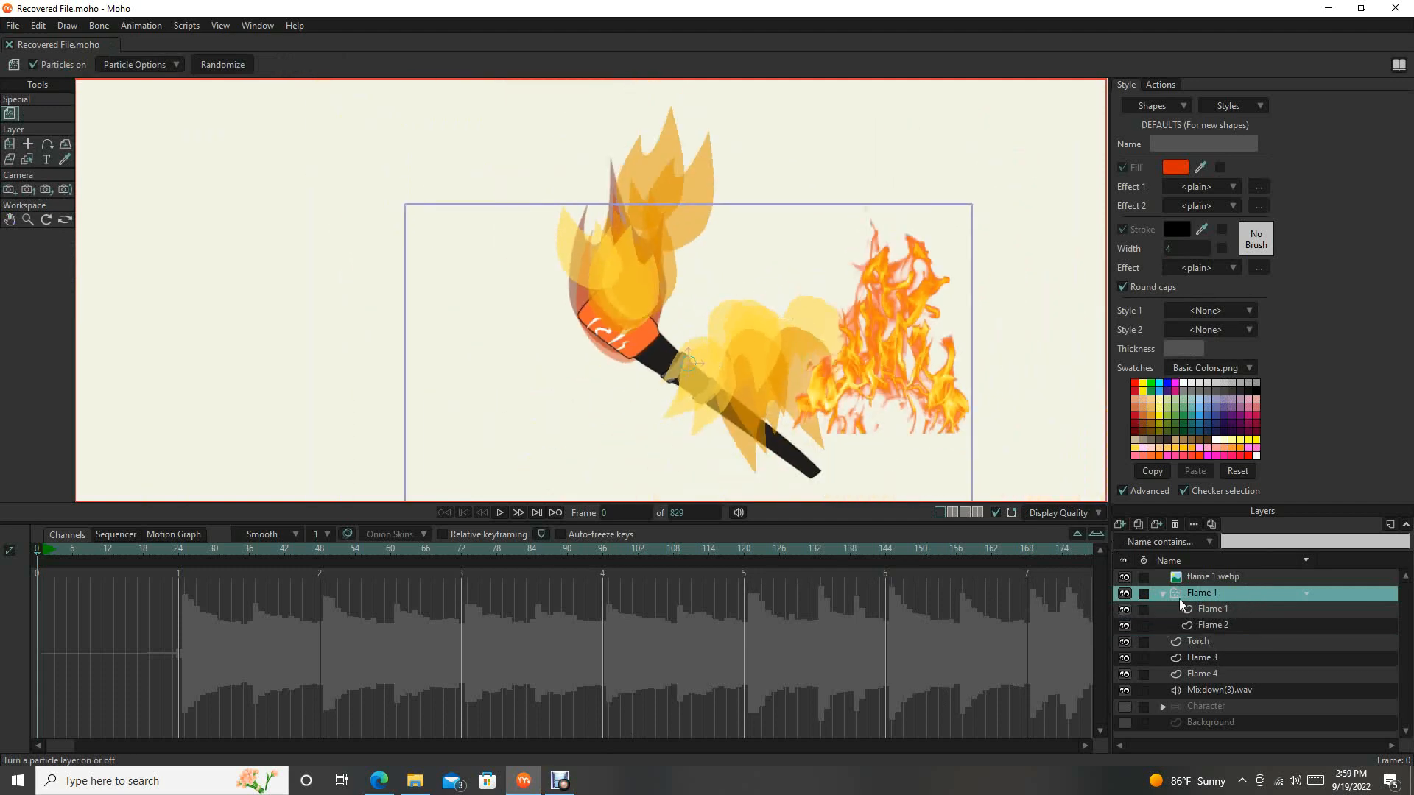
Set the particle layer's particle count and preview particles to 1, lifetime to 10 frames, and velocity, velocity spread and direction spread to 0.
{"action": "double_click", "coordinate": [1243, 595]}
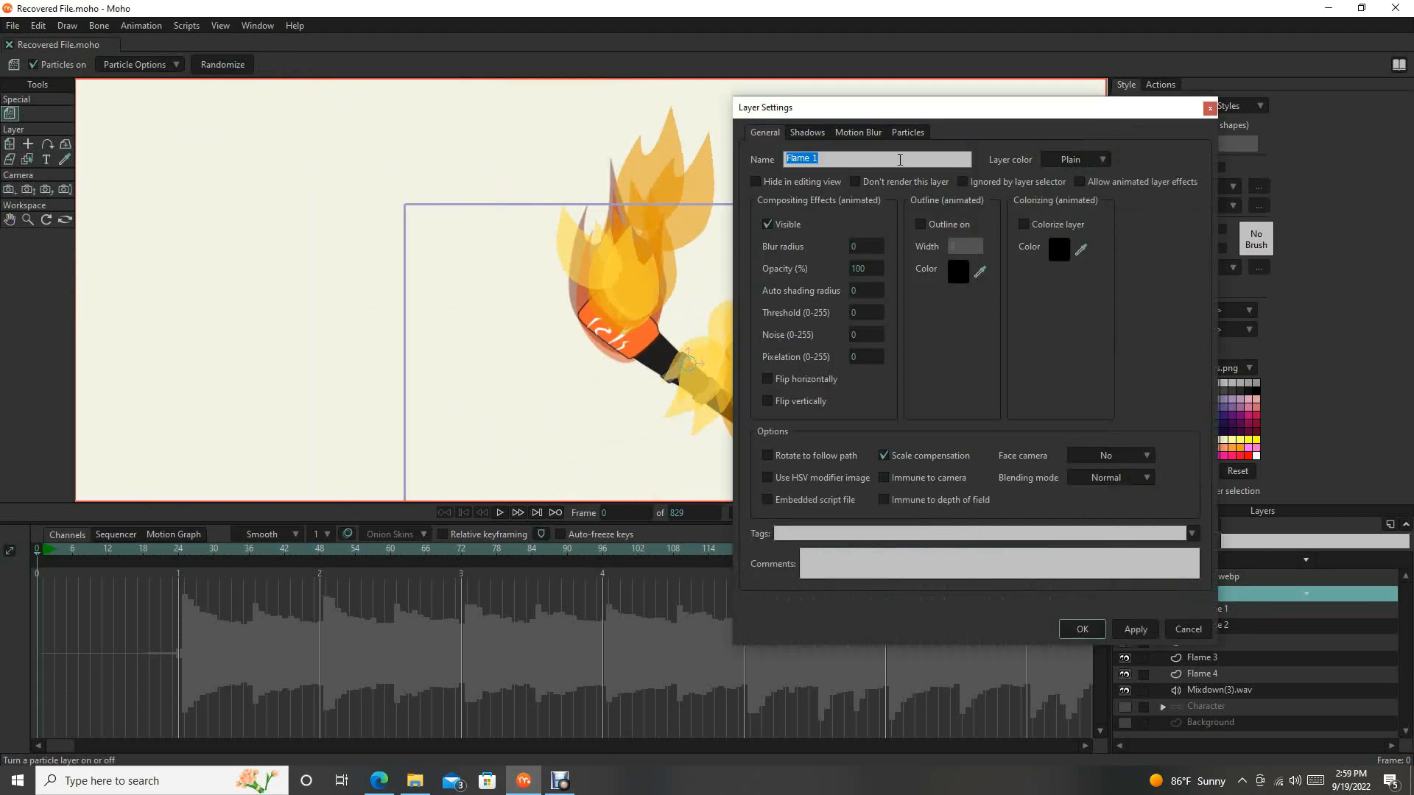
{"action": "left_click", "coordinate": [909, 133]}
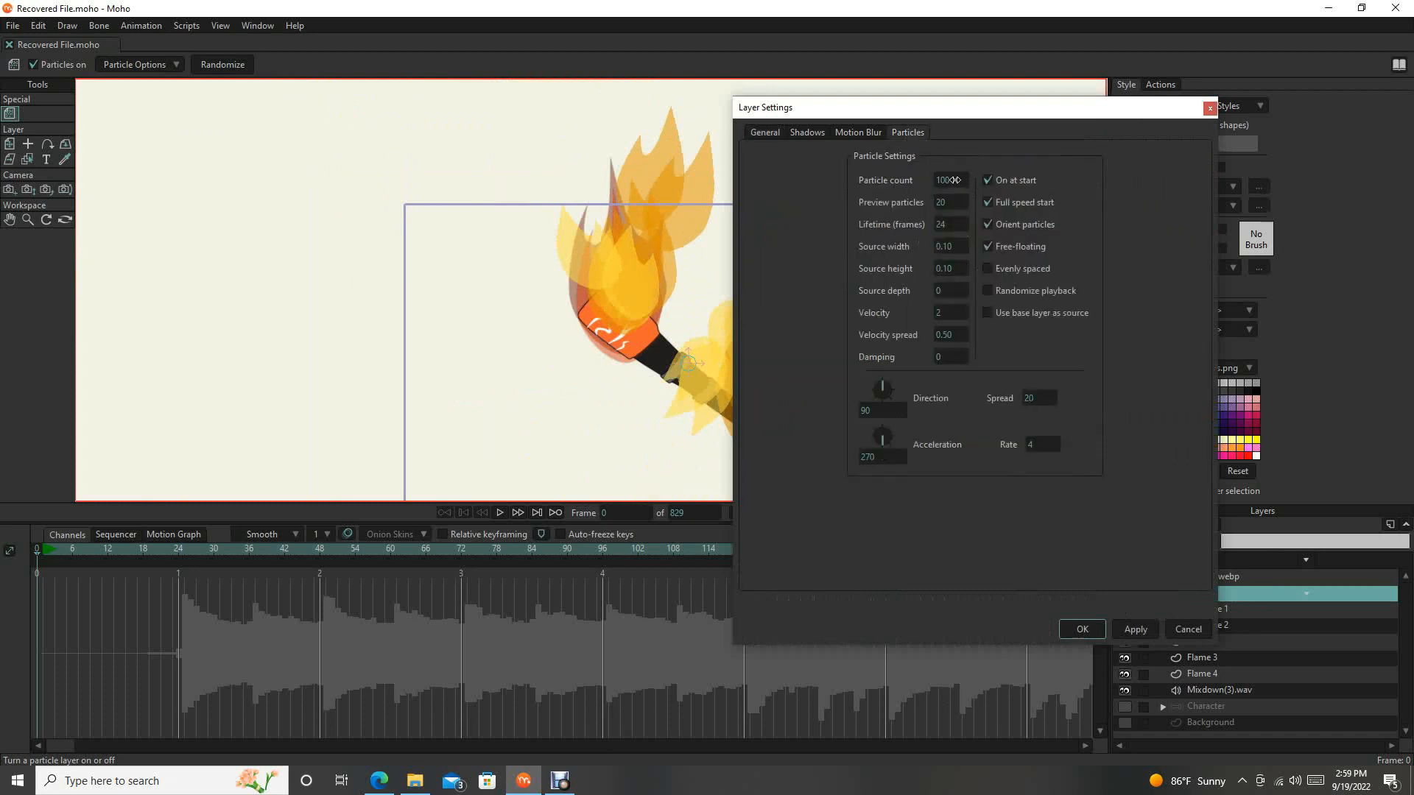
{"action": "double_click", "coordinate": [955, 182]}
{"action": "type", "text": "1"}
{"action": "double_click", "coordinate": [947, 202]}
{"action": "left_click", "coordinate": [943, 224]}
{"action": "type", "text": "10"}
{"action": "left_click", "coordinate": [947, 313]}
{"action": "type", "text": "0"}
{"action": "left_click", "coordinate": [960, 335]}
{"action": "type", "text": "0"}
{"action": "left_click", "coordinate": [1029, 399]}
{"action": "key", "text": "Return"}
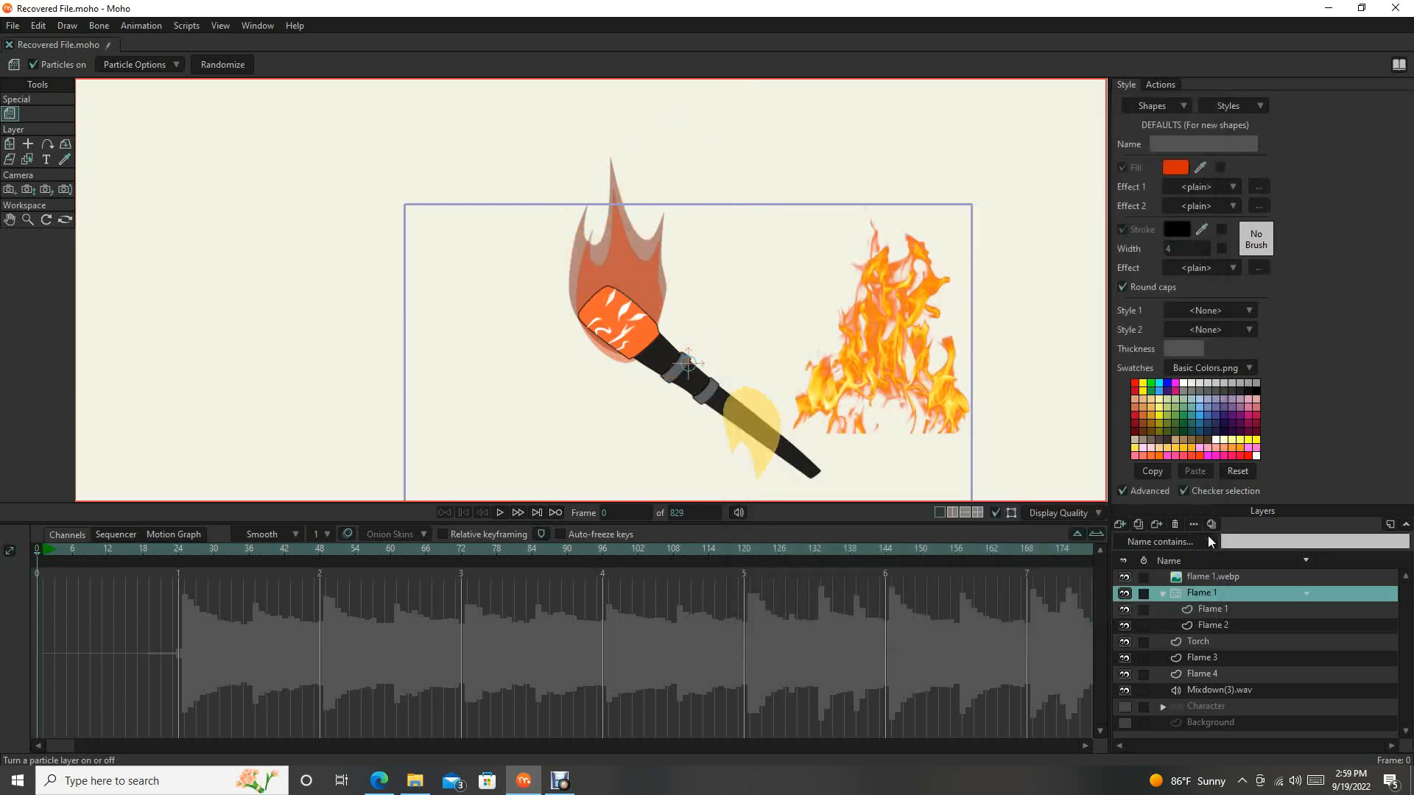
Set the Flame 1 particle layer's acceleration rate to 0 and apply it.
{"action": "double_click", "coordinate": [1227, 594]}
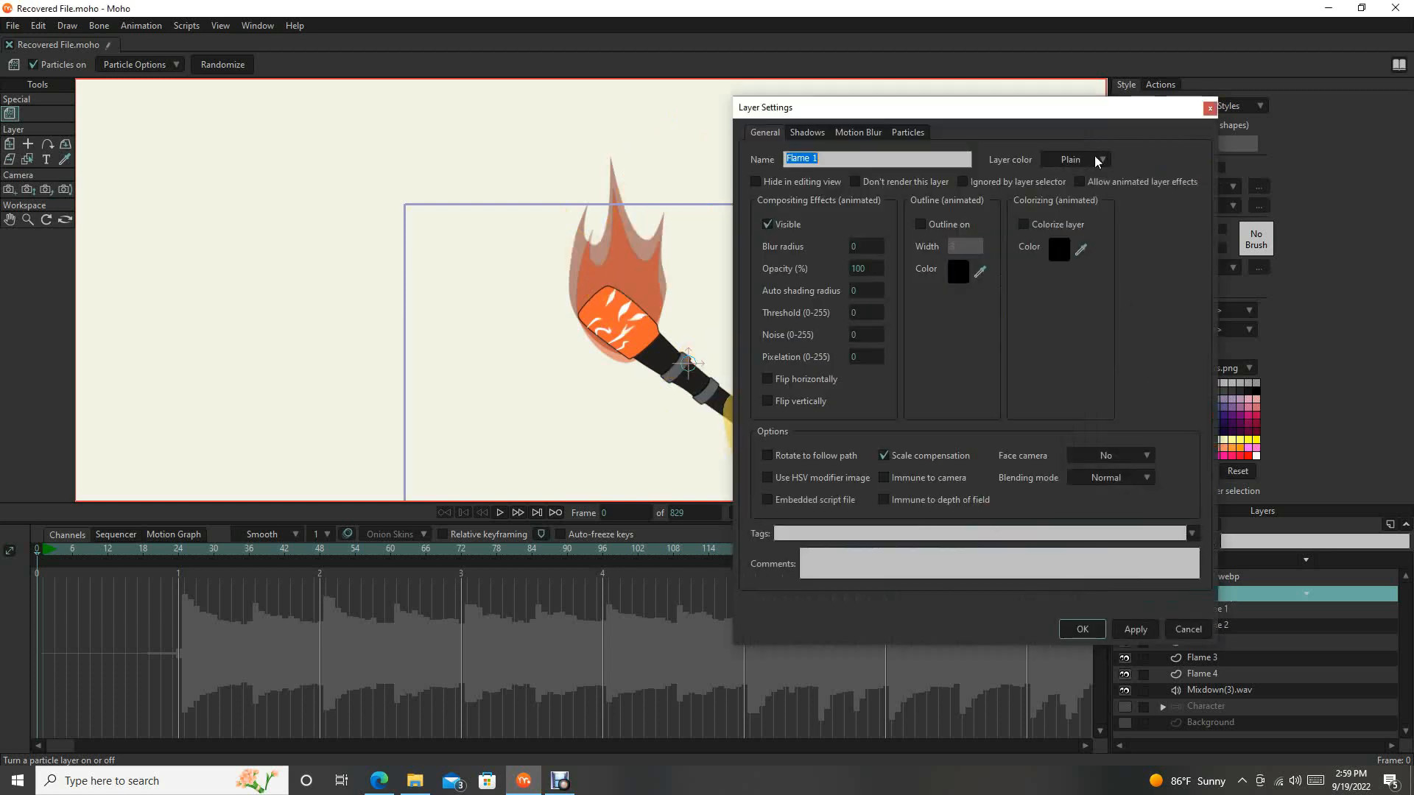
{"action": "left_click", "coordinate": [913, 133]}
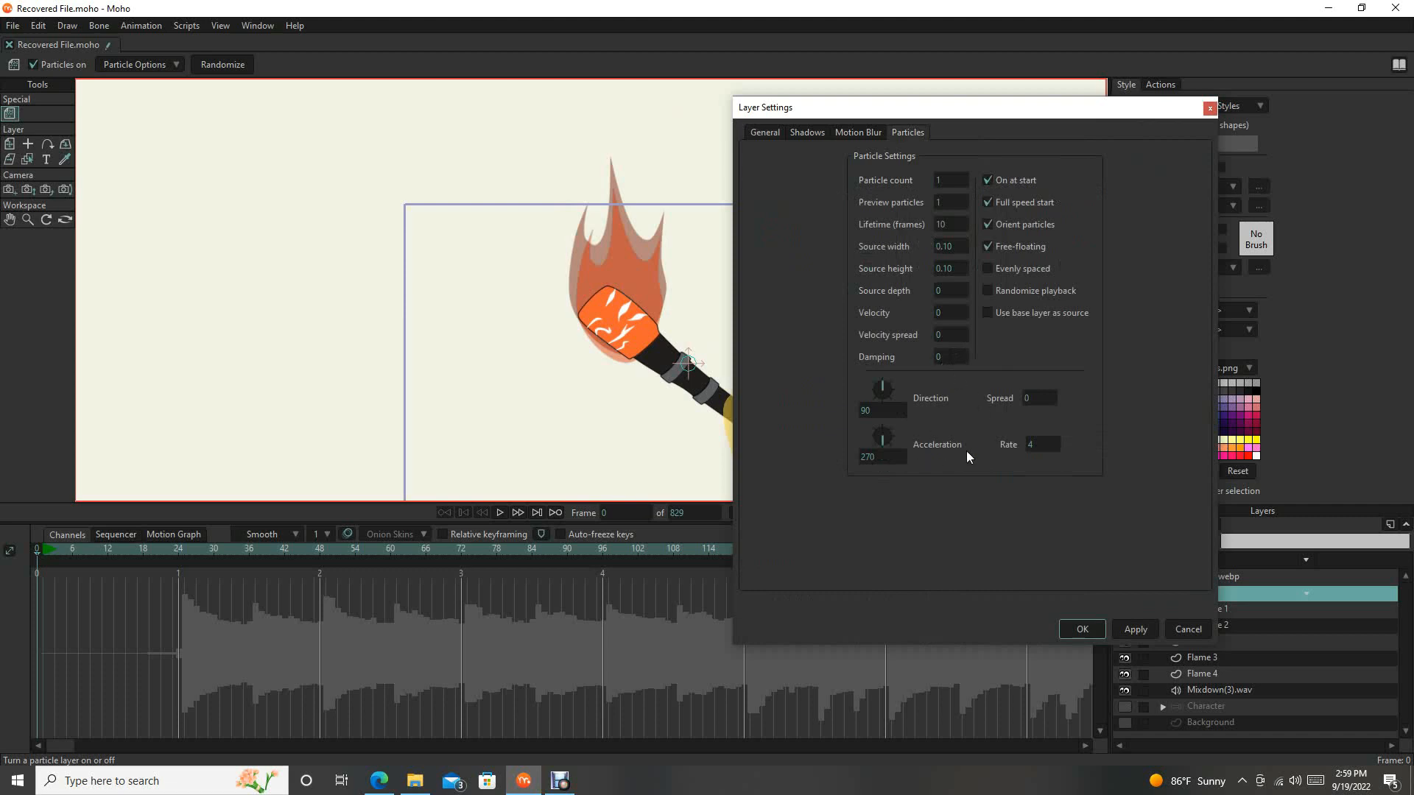
{"action": "left_click", "coordinate": [1045, 446]}
{"action": "type", "text": "0"}
{"action": "left_click", "coordinate": [1141, 630]}
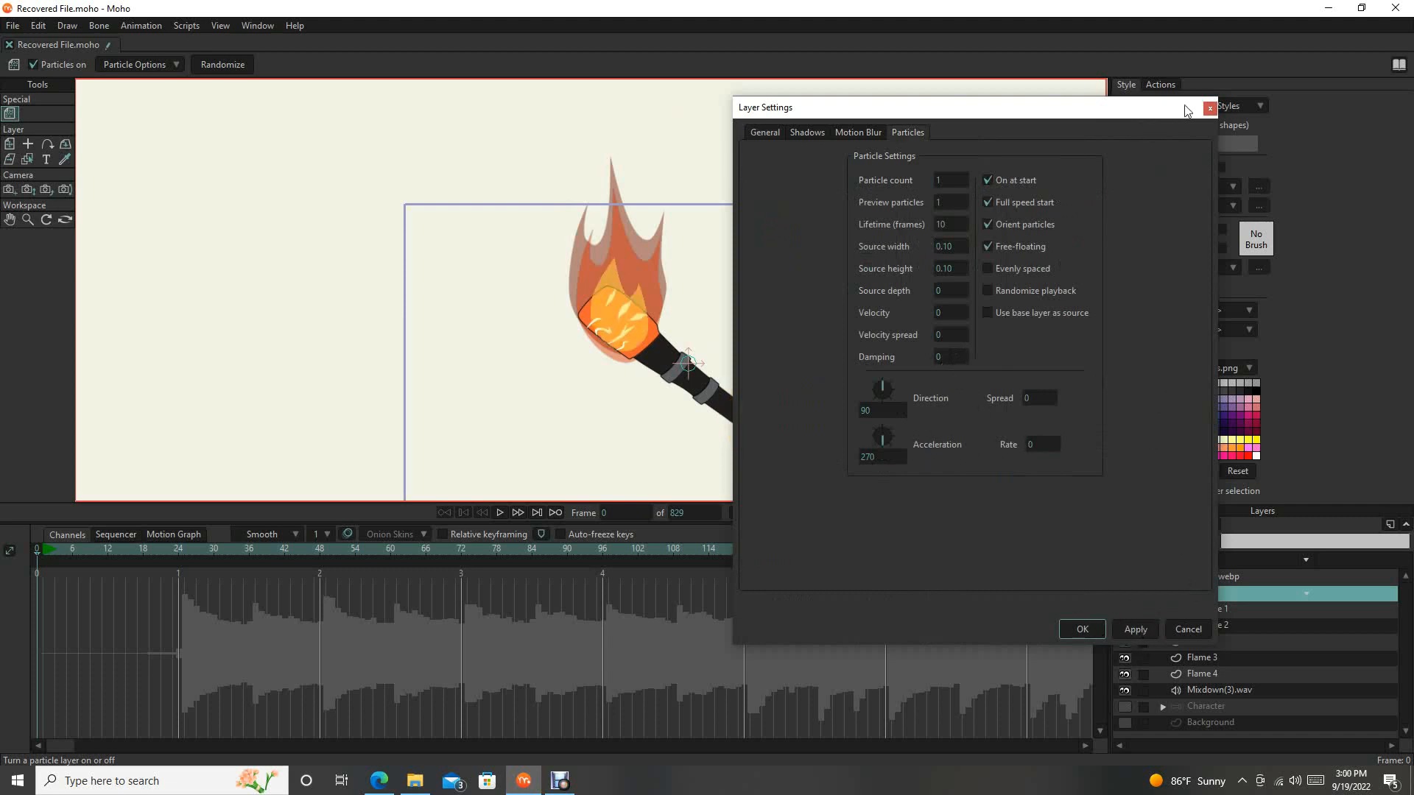
{"action": "left_click", "coordinate": [1210, 108]}
Play back the animation to check the particle flame's motion and accept the particle layer's settings.
{"action": "left_click_drag", "start_coordinate": [625, 337], "coordinate": [746, 359]}
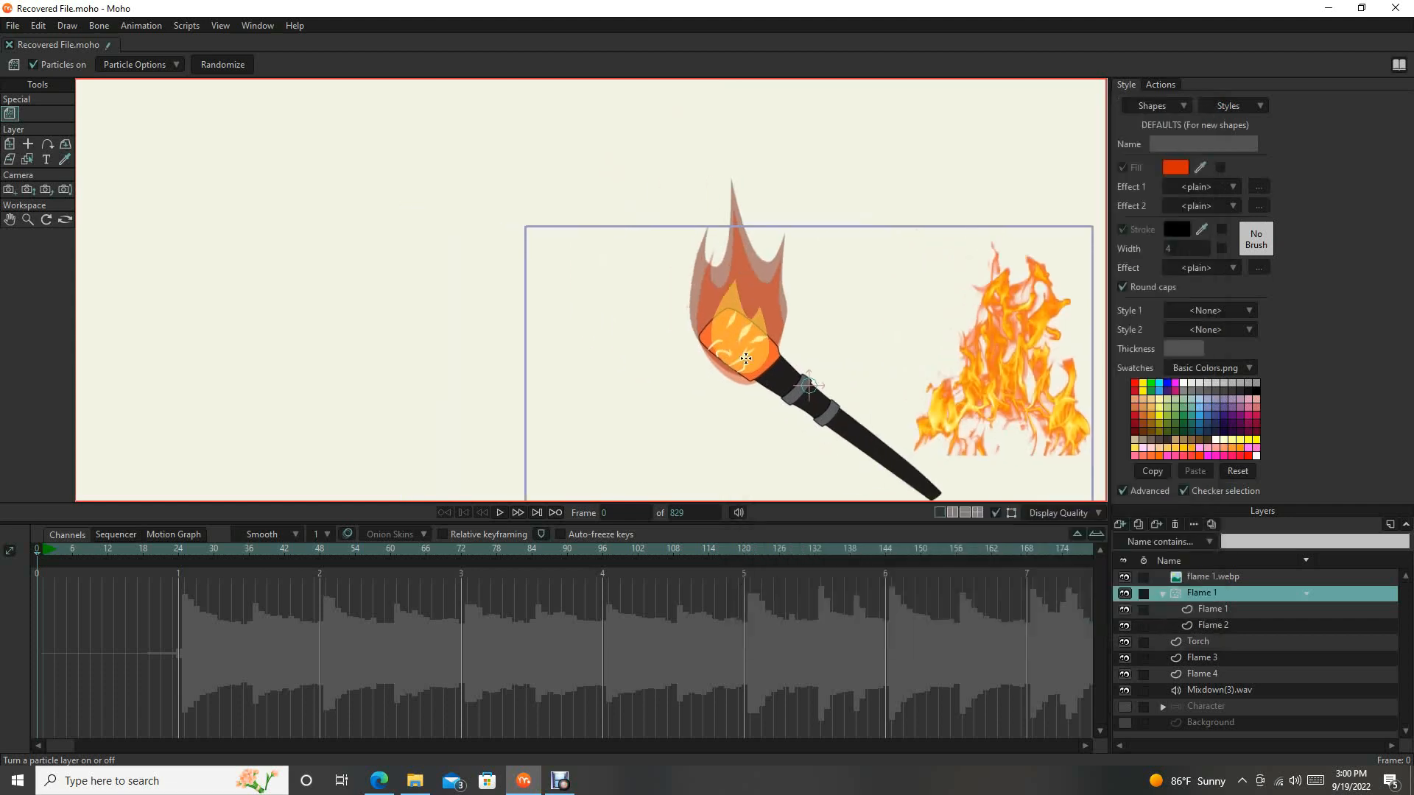
{"action": "scroll", "coordinate": [746, 359], "scroll_direction": "up", "scroll_amount": 3}
{"action": "scroll", "coordinate": [722, 350], "scroll_direction": "down", "scroll_amount": 1}
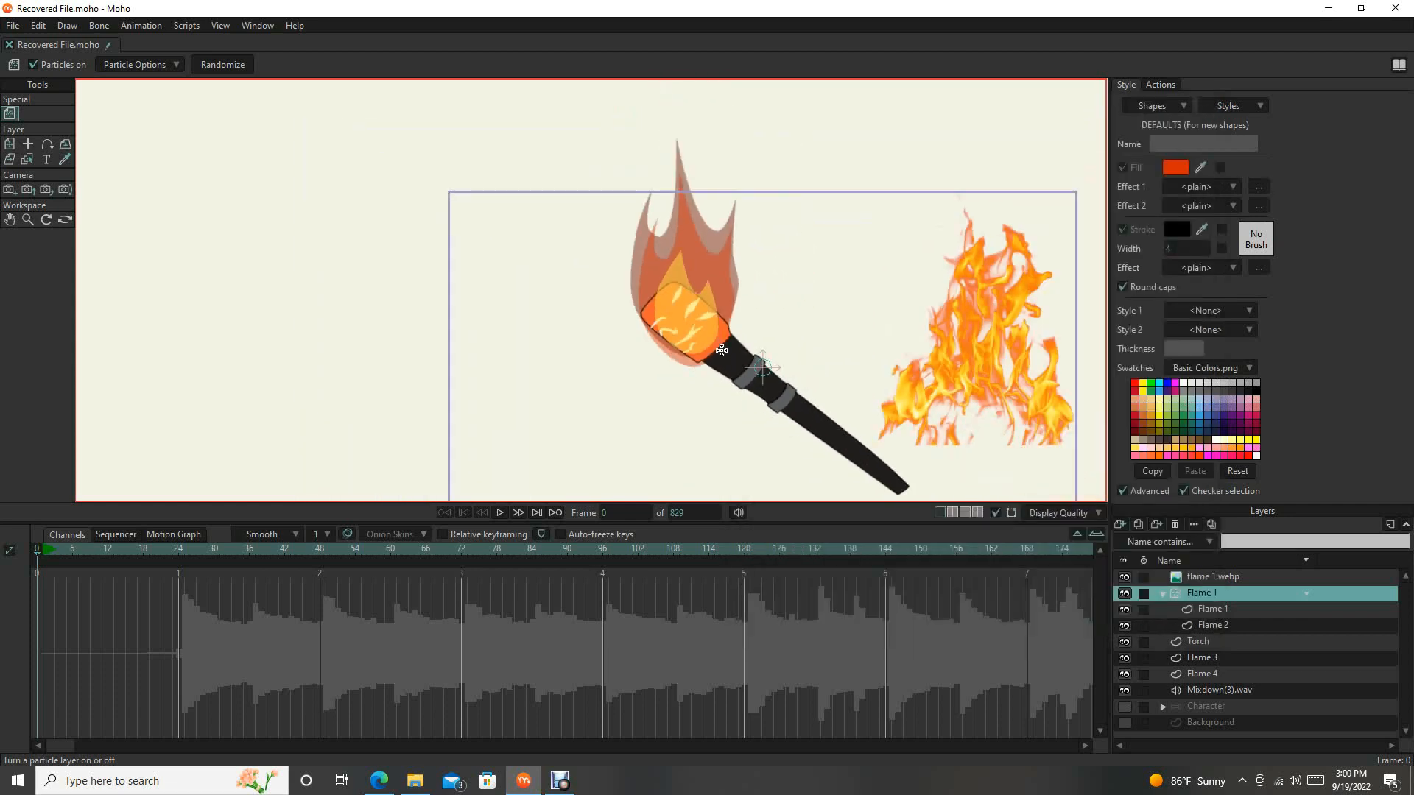
{"action": "scroll", "coordinate": [721, 350], "scroll_direction": "down", "scroll_amount": 2}
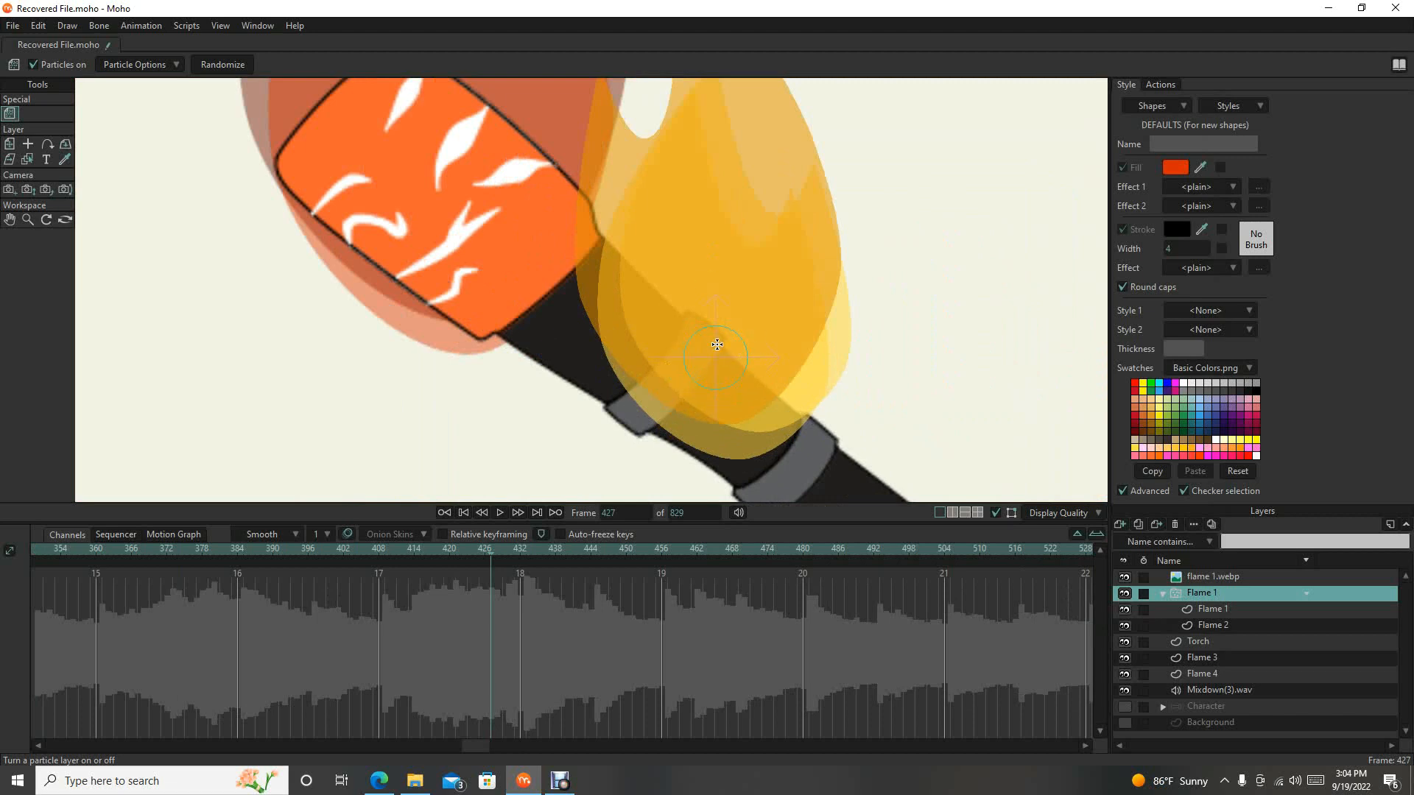
{"action": "scroll", "coordinate": [717, 344], "scroll_direction": "down", "scroll_amount": 1}
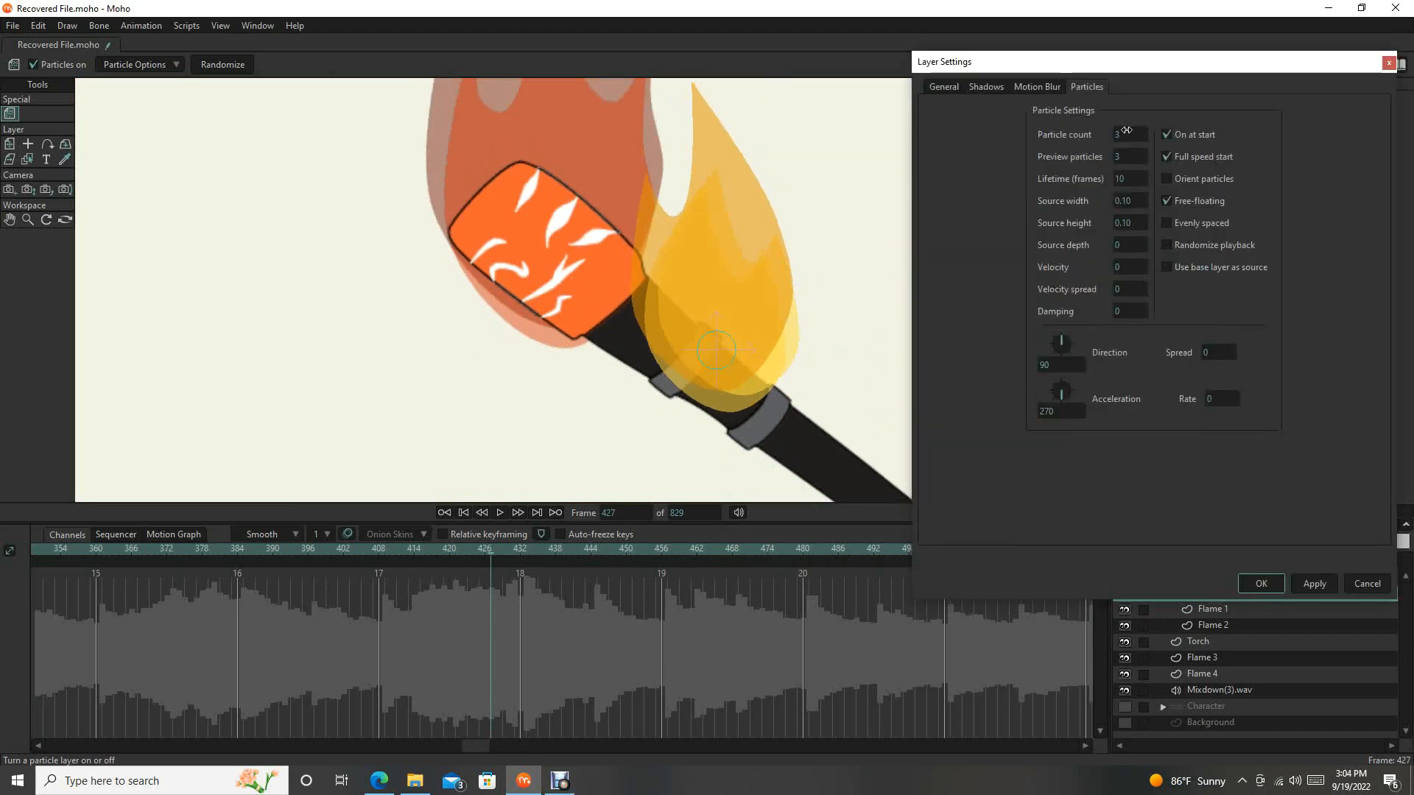
{"action": "left_click_drag", "start_coordinate": [1120, 130], "coordinate": [1122, 136]}
{"action": "left_click", "coordinate": [500, 513]}
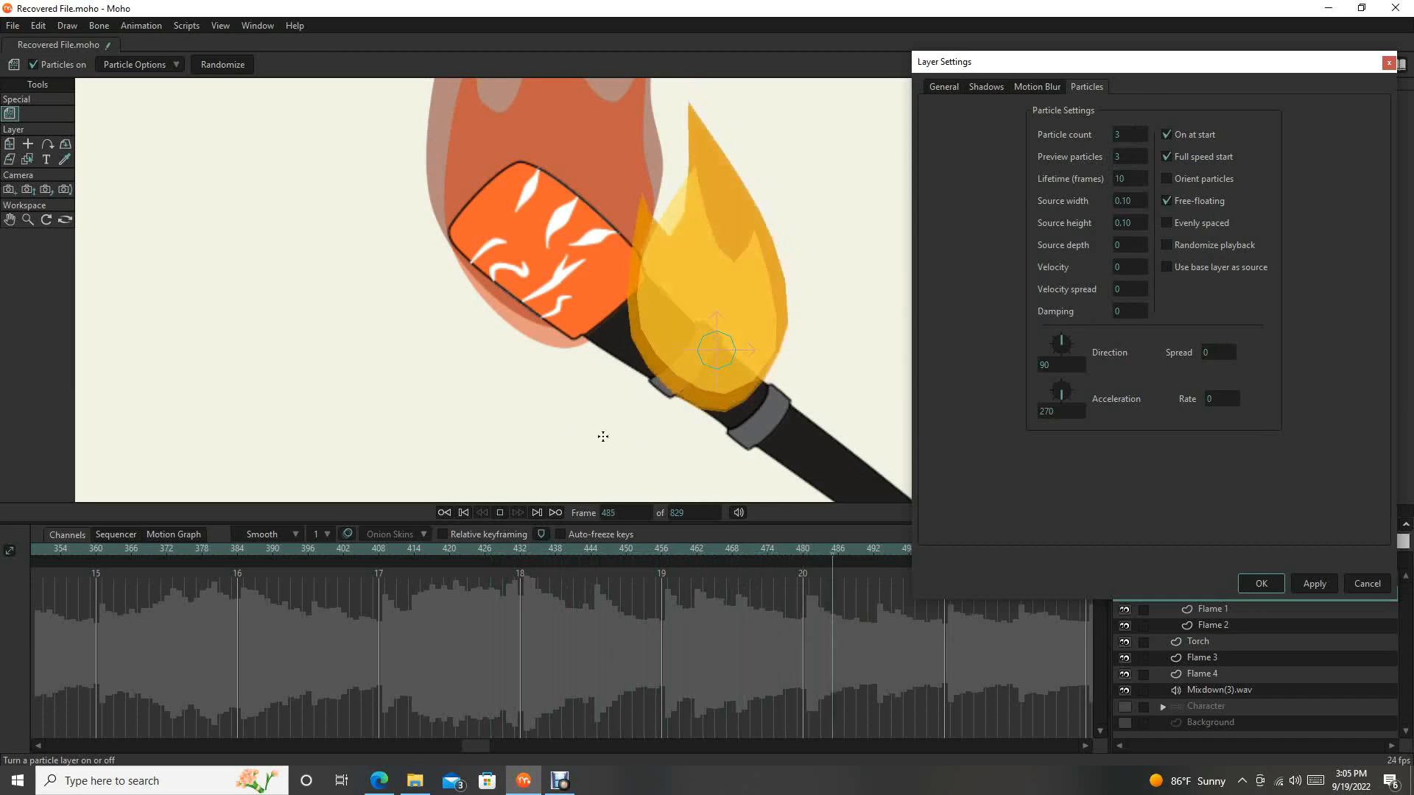
{"action": "left_click", "coordinate": [500, 513]}
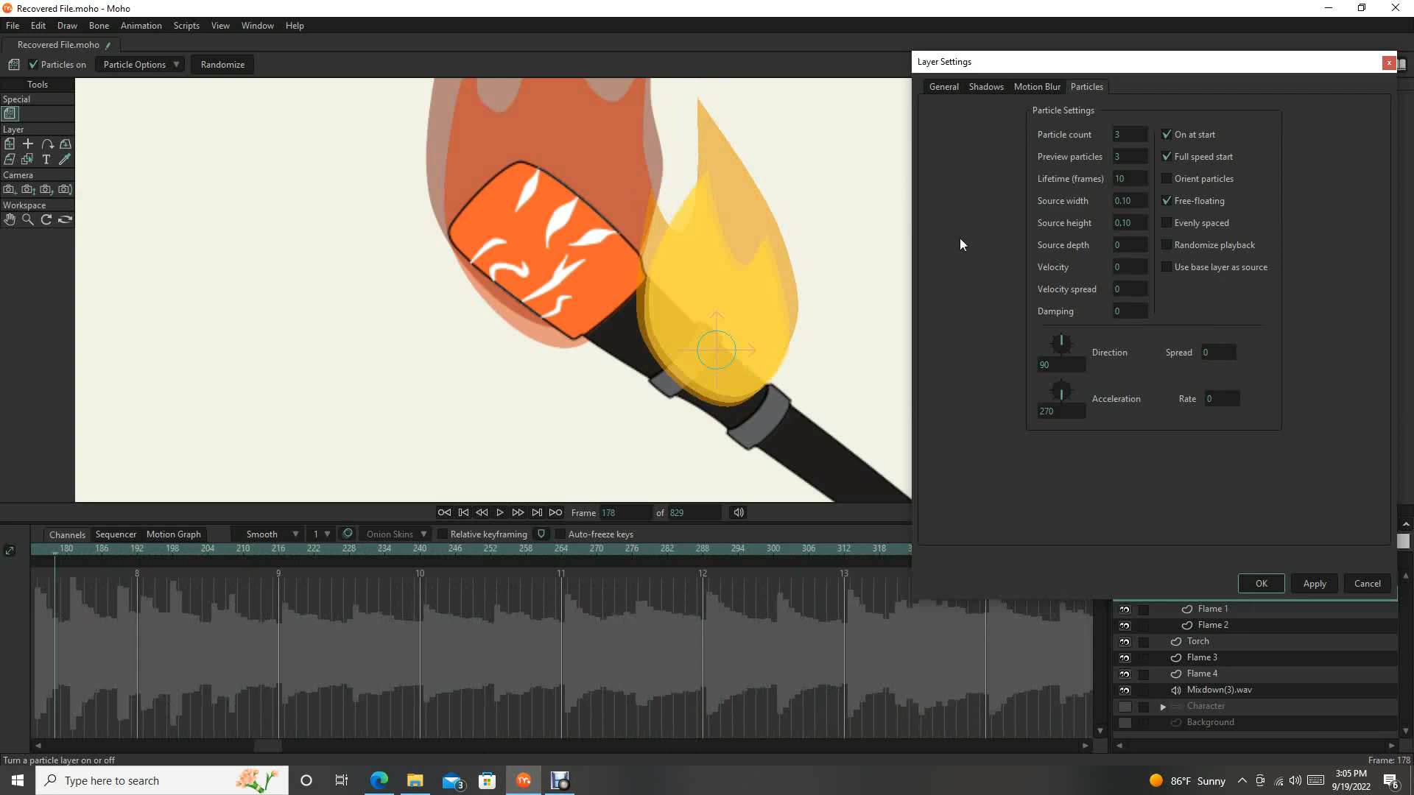
{"action": "left_click", "coordinate": [1255, 582]}
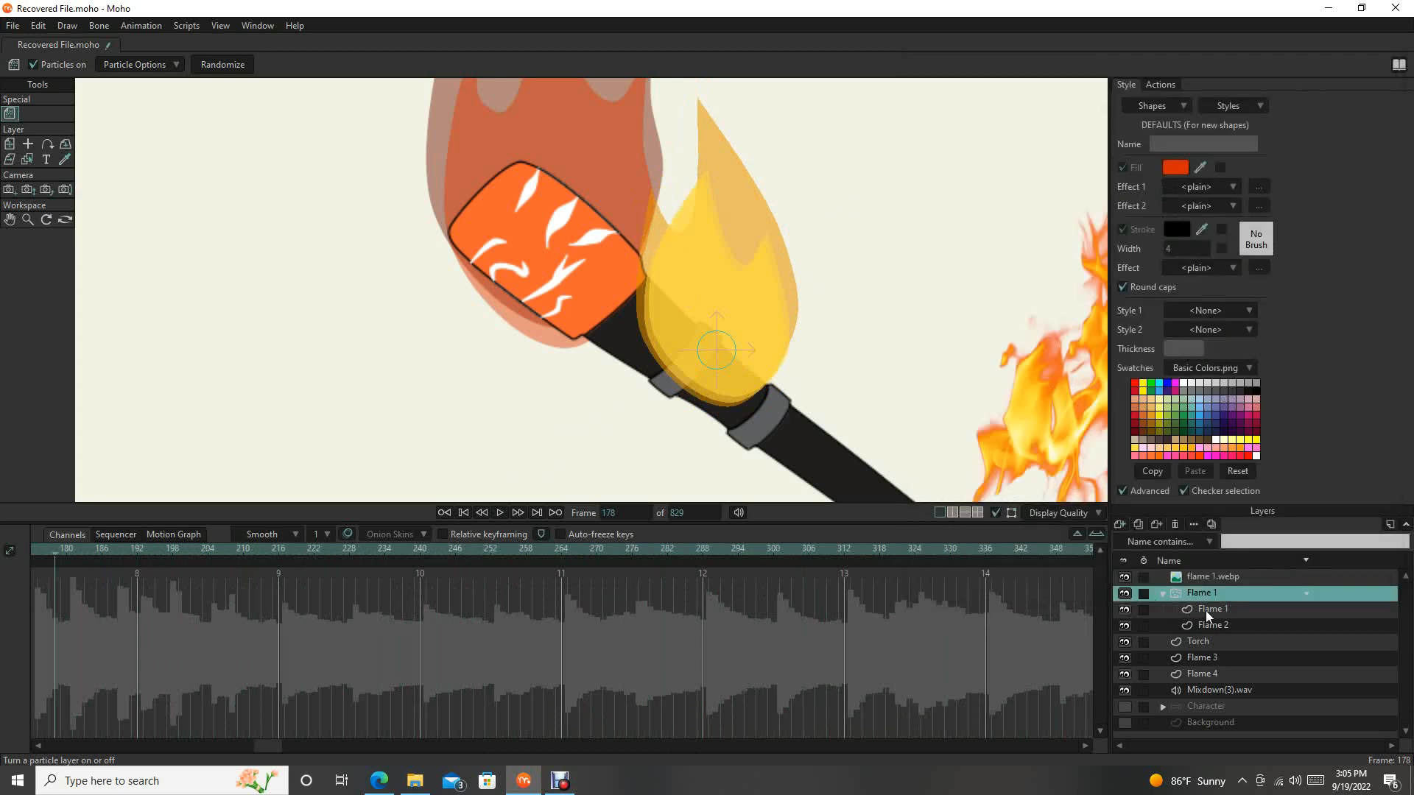
Return to frame 0 and scale the Flame 1 vector shape inside the particle layer down to about half its size around its centre.
{"action": "left_click", "coordinate": [1235, 610]}
{"action": "left_click_drag", "start_coordinate": [814, 294], "coordinate": [814, 315]}
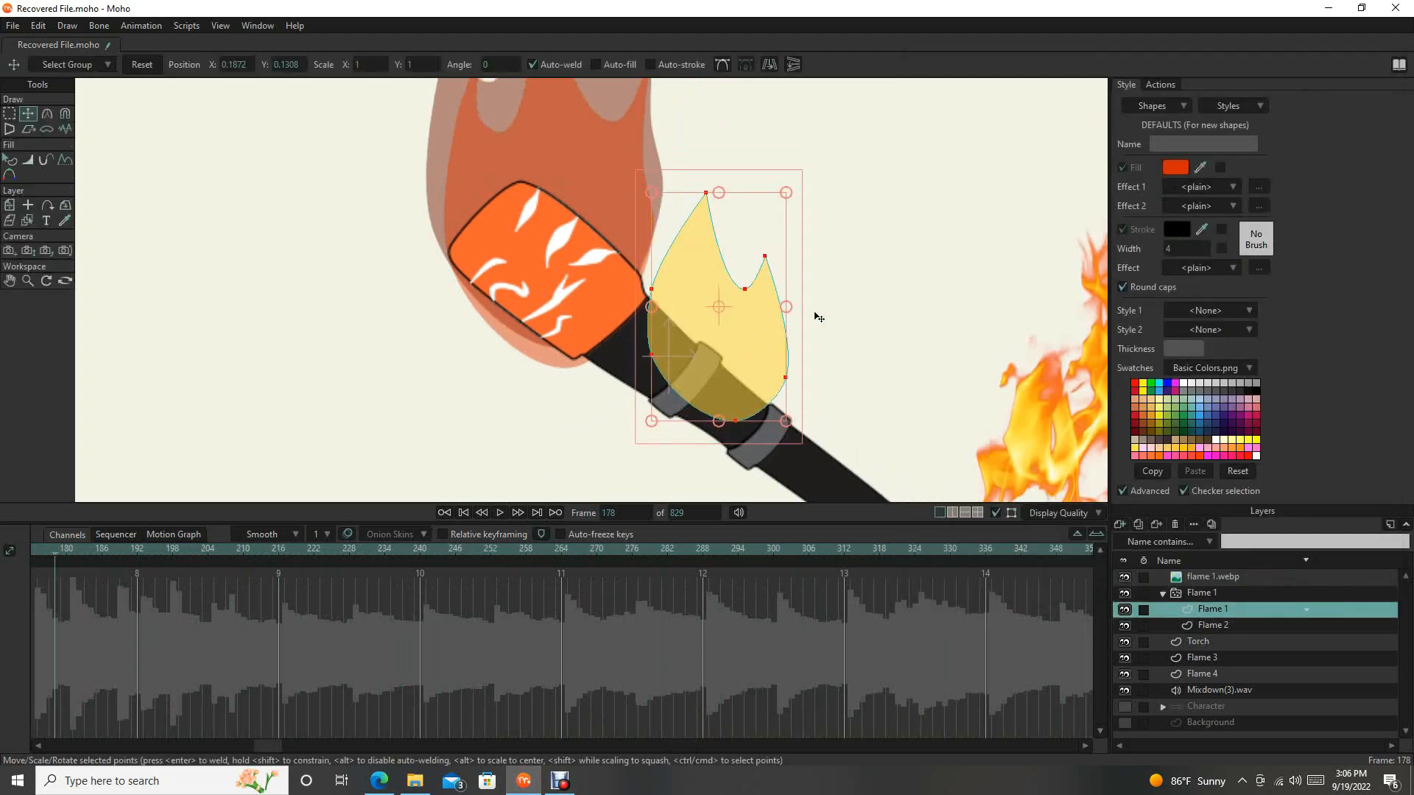
{"action": "left_click", "coordinate": [467, 510]}
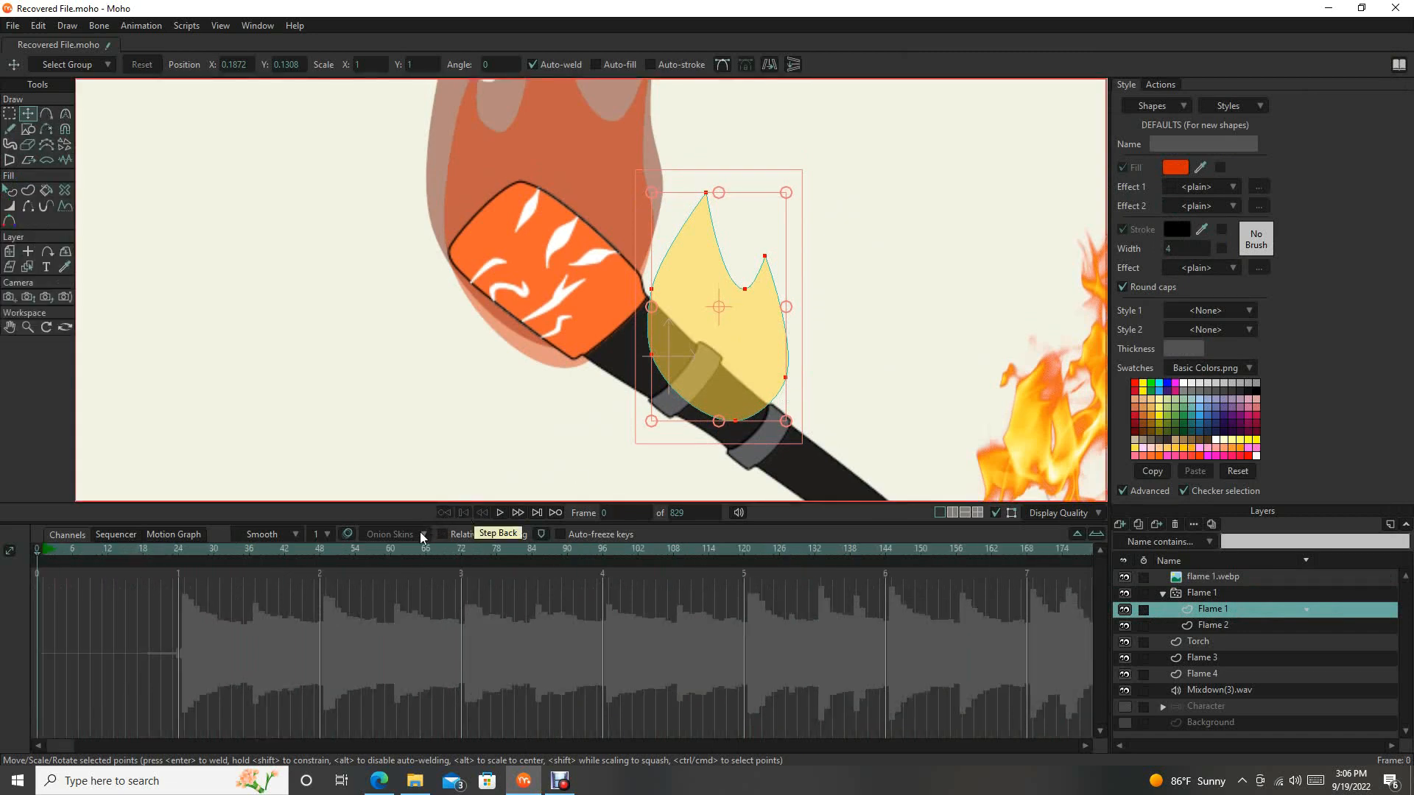
{"action": "left_click_drag", "start_coordinate": [836, 331], "coordinate": [762, 266]}
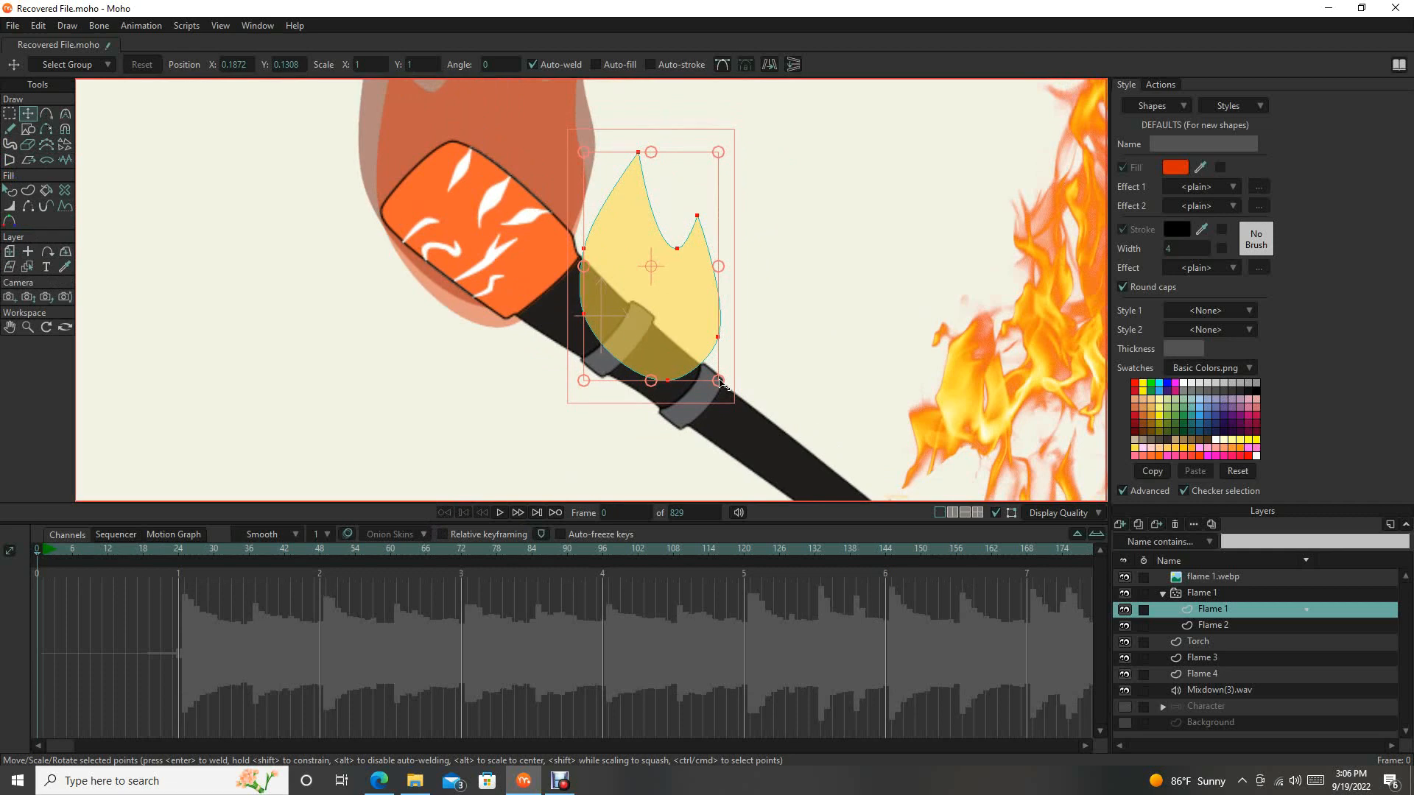
{"action": "left_click_drag", "start_coordinate": [720, 381], "coordinate": [682, 333]}
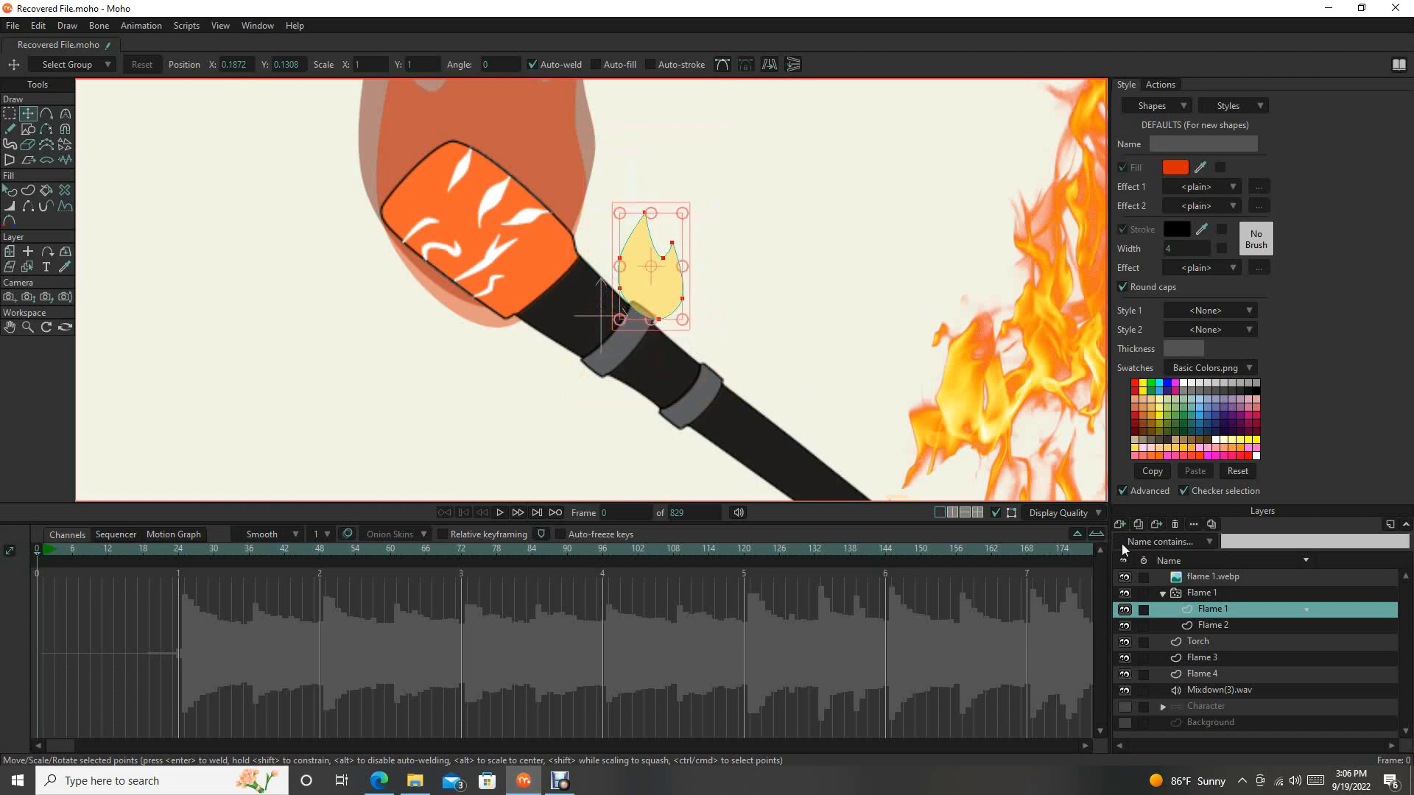
Move the small Flame 1 vector shape down to Y 0.0336, into the base of the larger particle flame.
{"action": "left_click", "coordinate": [1227, 591]}
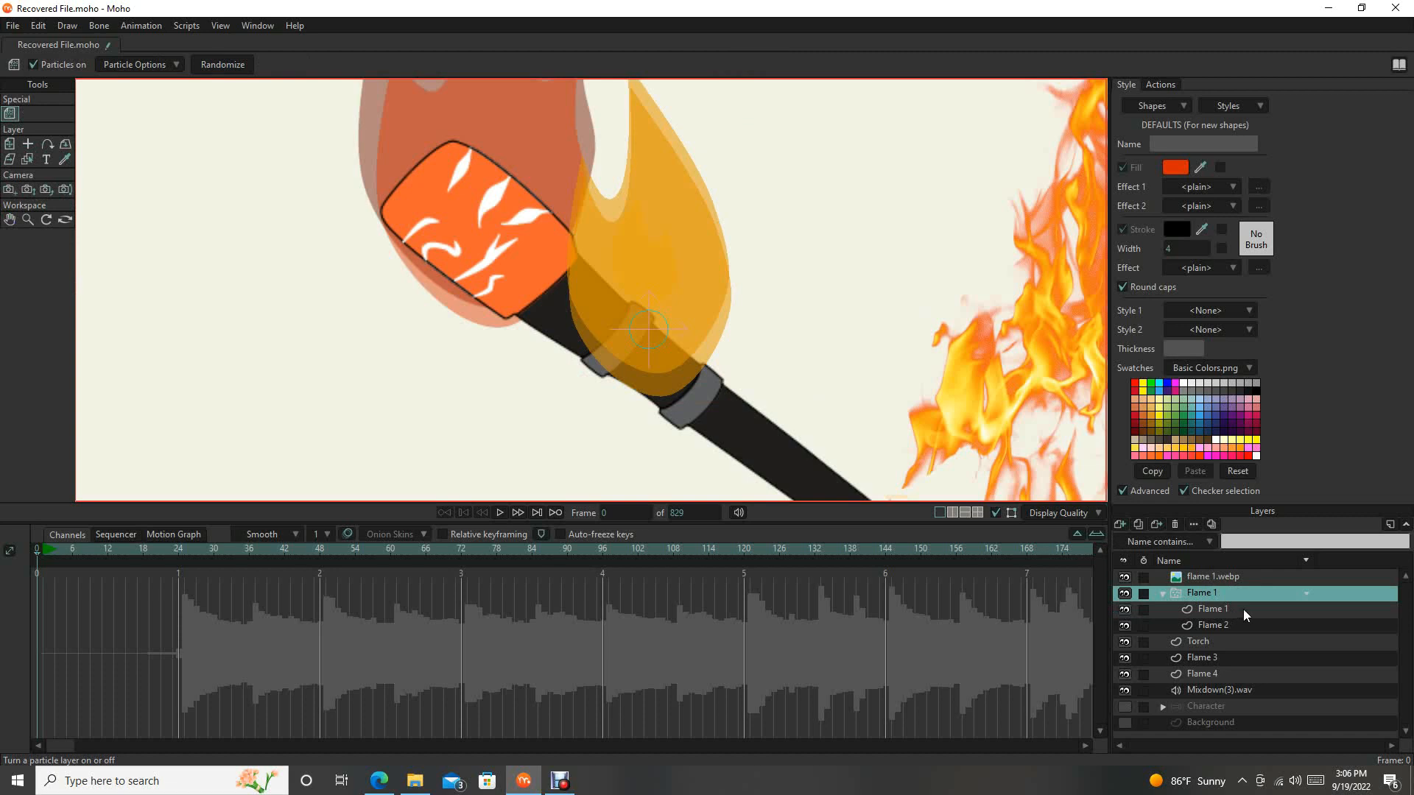
{"action": "left_click", "coordinate": [1243, 608]}
{"action": "left_click_drag", "start_coordinate": [668, 297], "coordinate": [664, 335]}
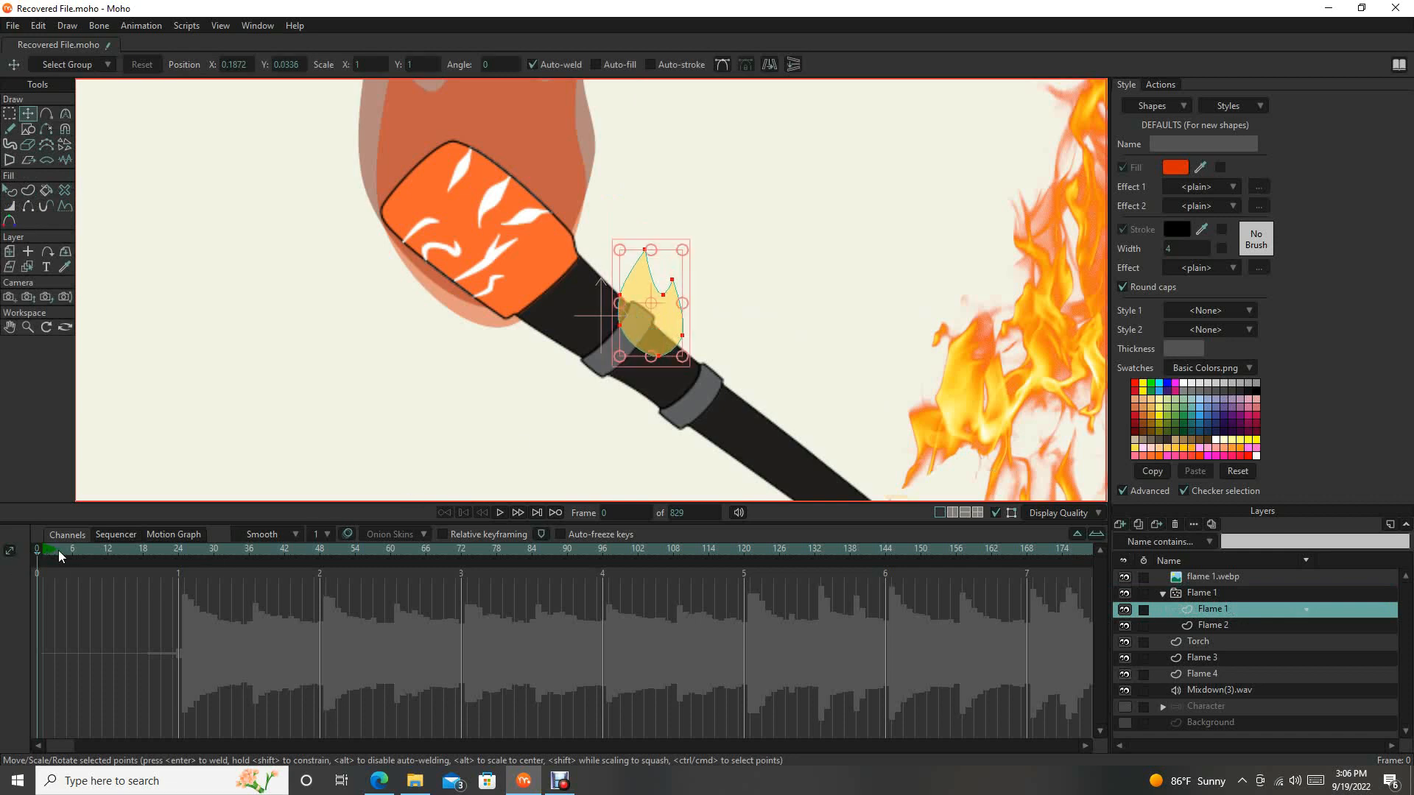
At frame 12, enlarge the Flame 1 vector shape to about twice its size, centred at Y 0.1094, and play back its growth.
{"action": "left_click_drag", "start_coordinate": [59, 550], "coordinate": [109, 550]}
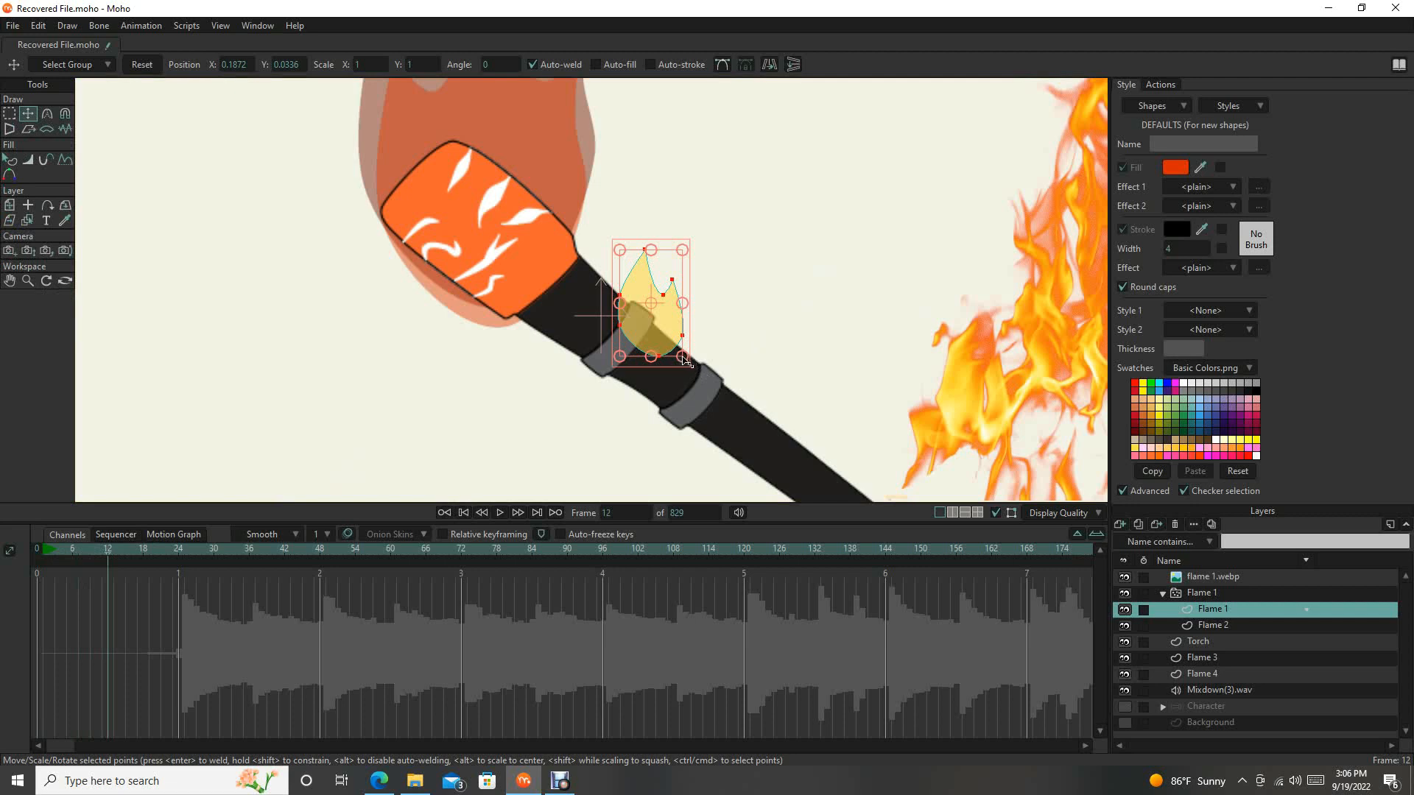
{"action": "mouse_move", "coordinate": [683, 359]}
{"action": "left_mouse_down"}
{"action": "mouse_move", "coordinate": [729, 397]}
{"action": "mouse_move", "coordinate": [671, 368]}
{"action": "mouse_move", "coordinate": [670, 348]}
{"action": "left_mouse_up"}
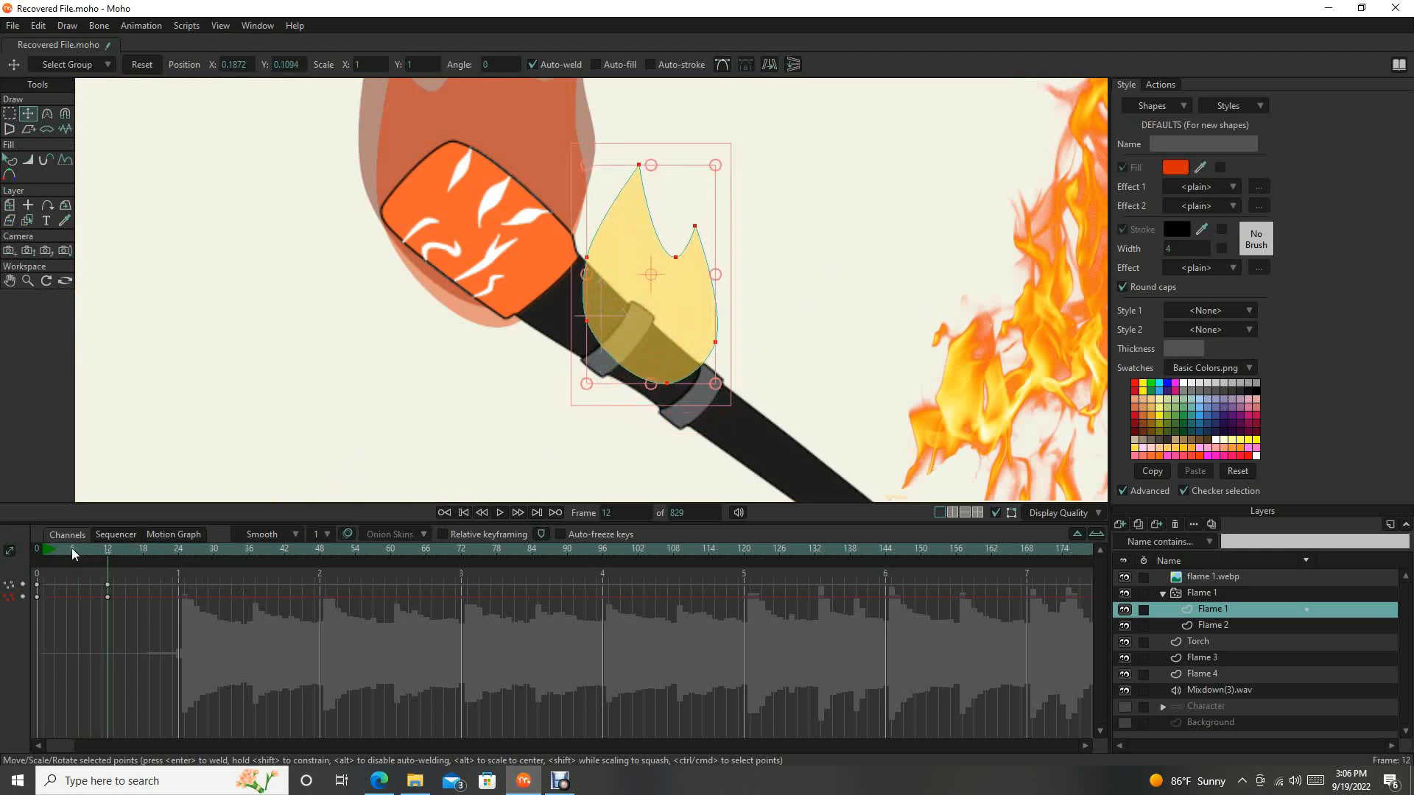
{"action": "left_click", "coordinate": [497, 513]}
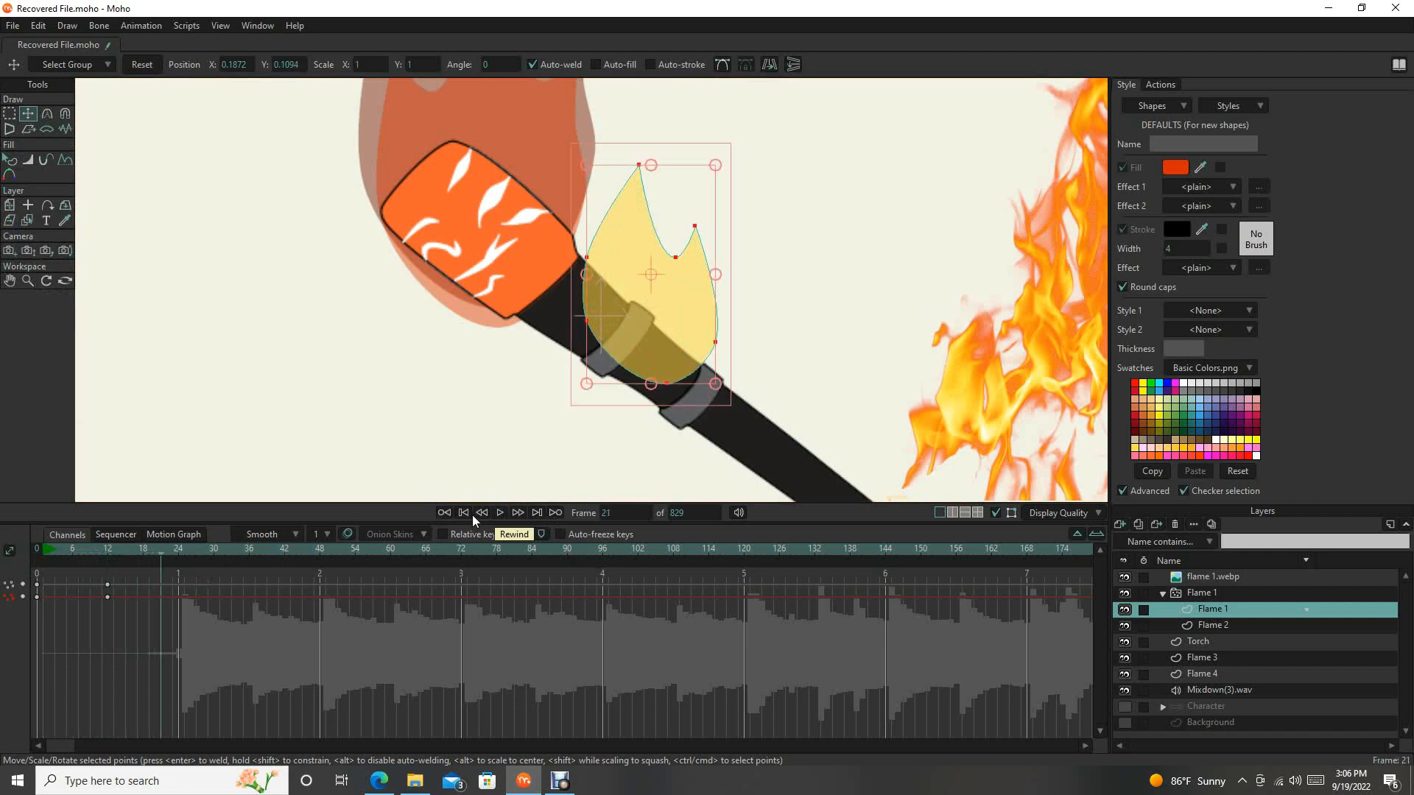
{"action": "left_click", "coordinate": [495, 512]}
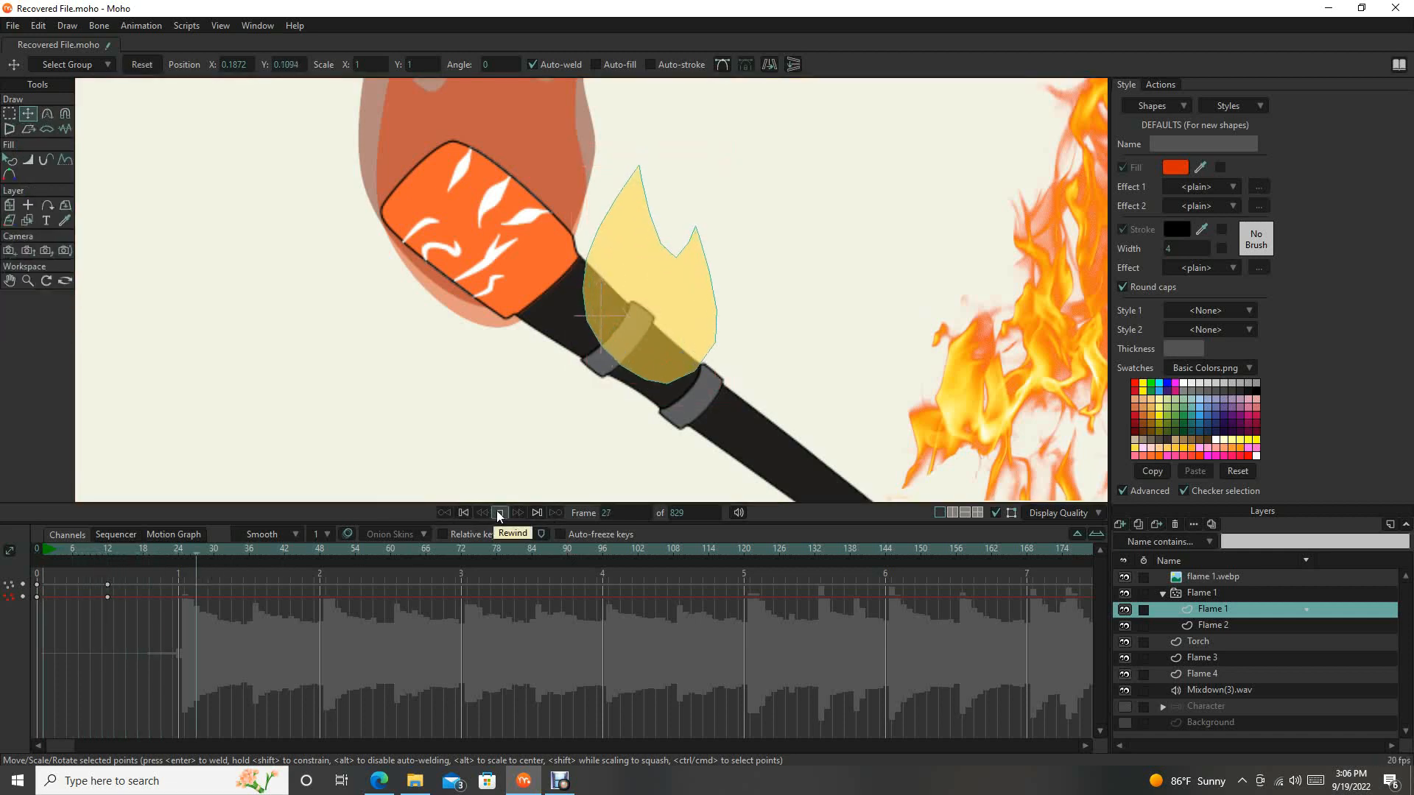
{"action": "left_click", "coordinate": [498, 512]}
{"action": "left_click", "coordinate": [481, 512]}
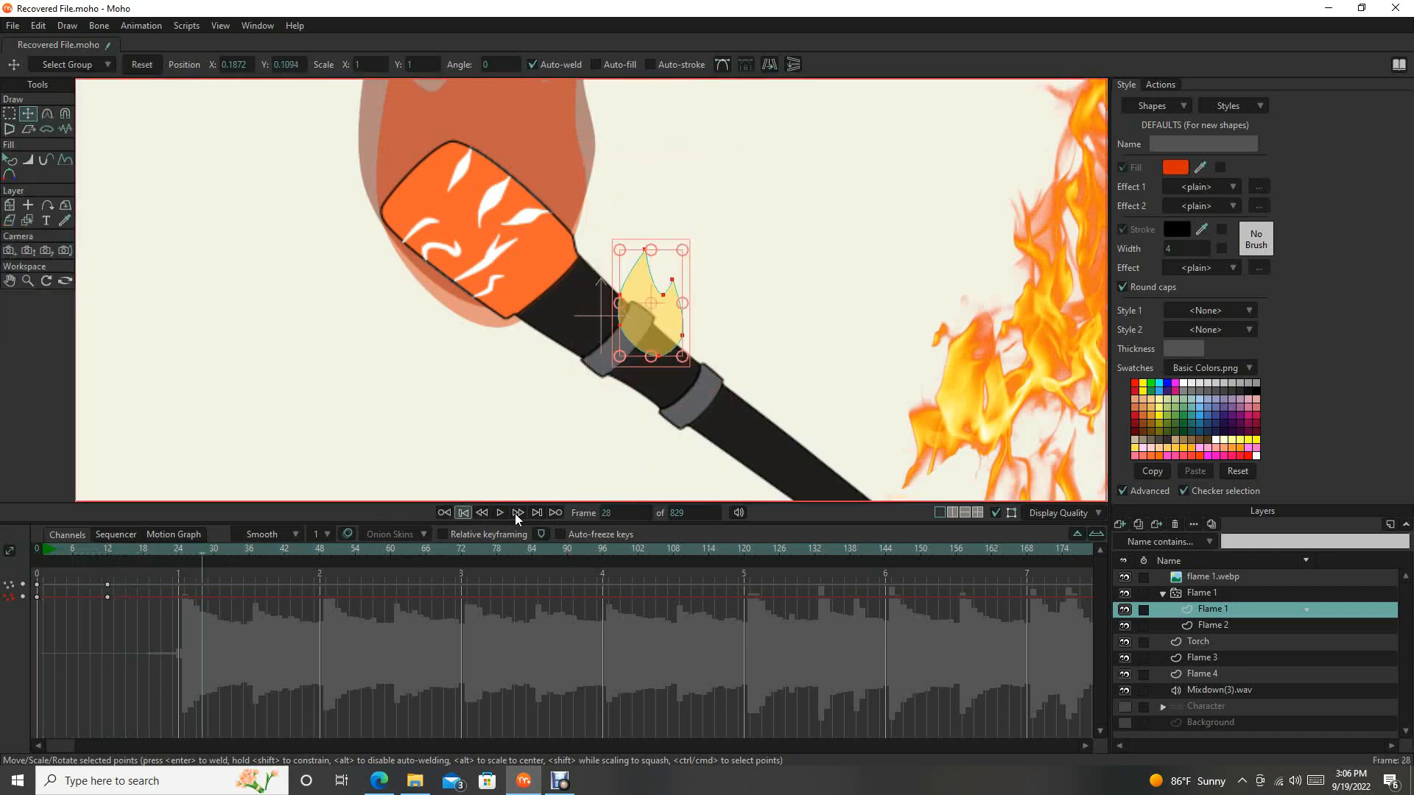
{"action": "left_click", "coordinate": [500, 512]}
{"action": "left_click", "coordinate": [501, 513]}
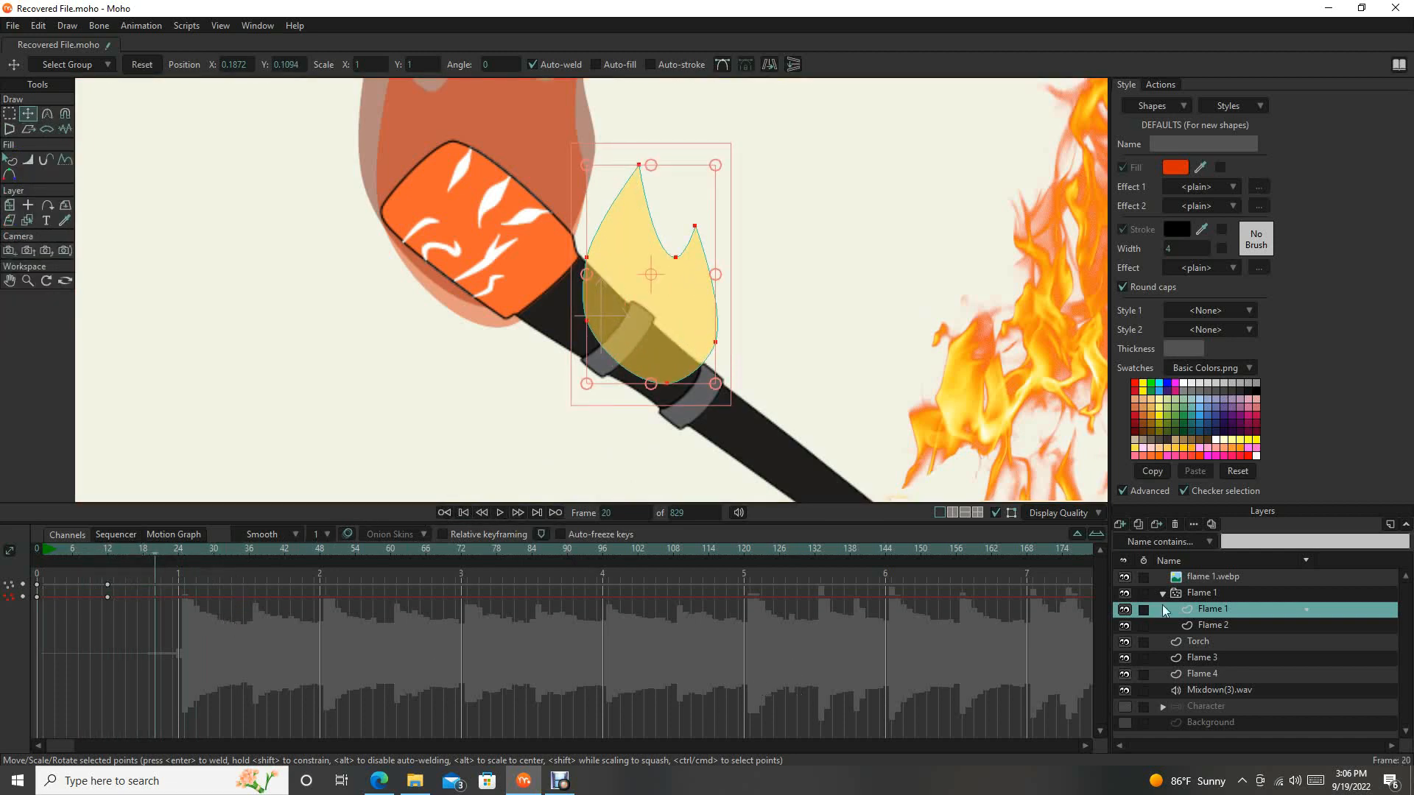
At frame 0, scale the Flame 2 vector shape down to about half its size and move it down to Y 0.0835.
{"action": "left_click", "coordinate": [1234, 627]}
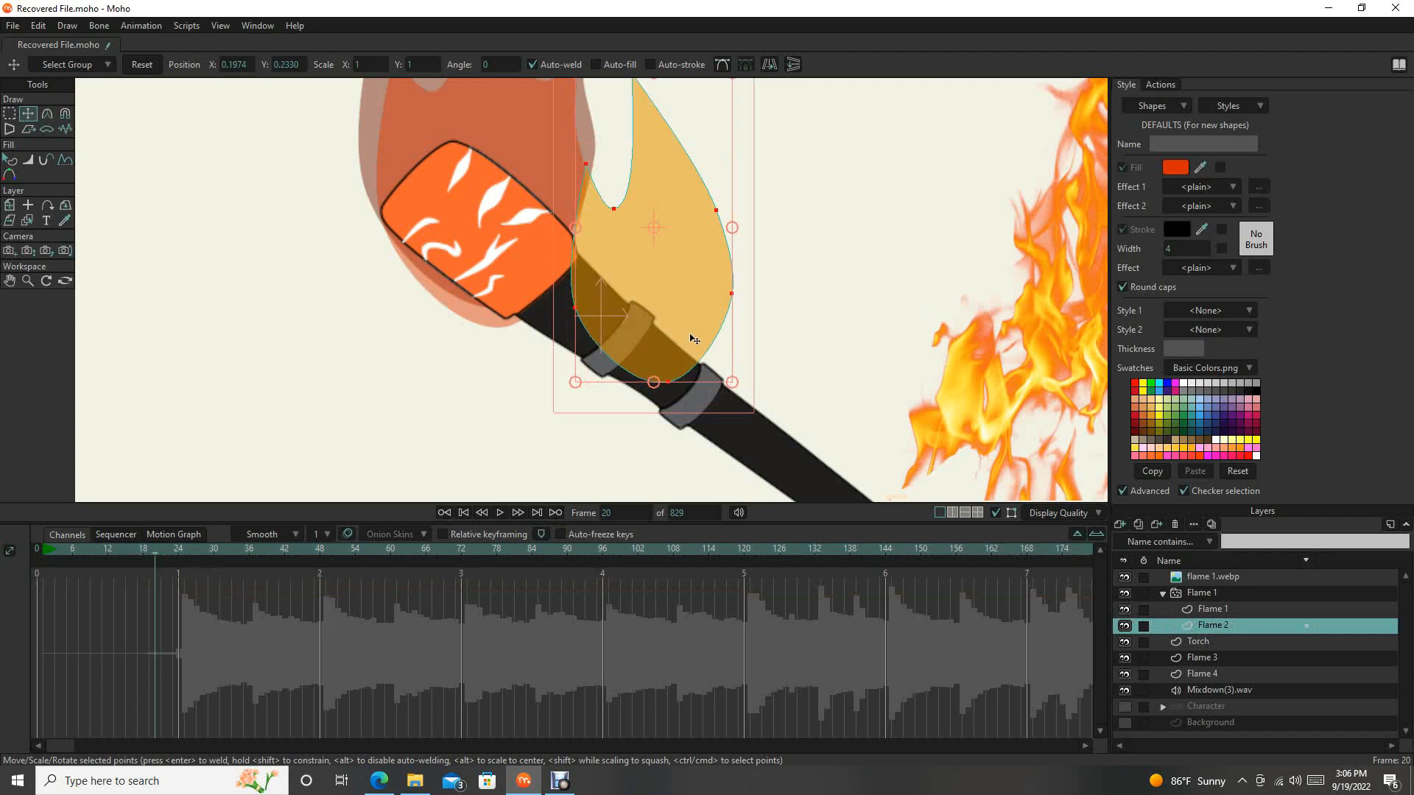
{"action": "left_click", "coordinate": [464, 513]}
{"action": "left_click_drag", "start_coordinate": [732, 383], "coordinate": [692, 340]}
{"action": "key", "text": "ctrl+z"}
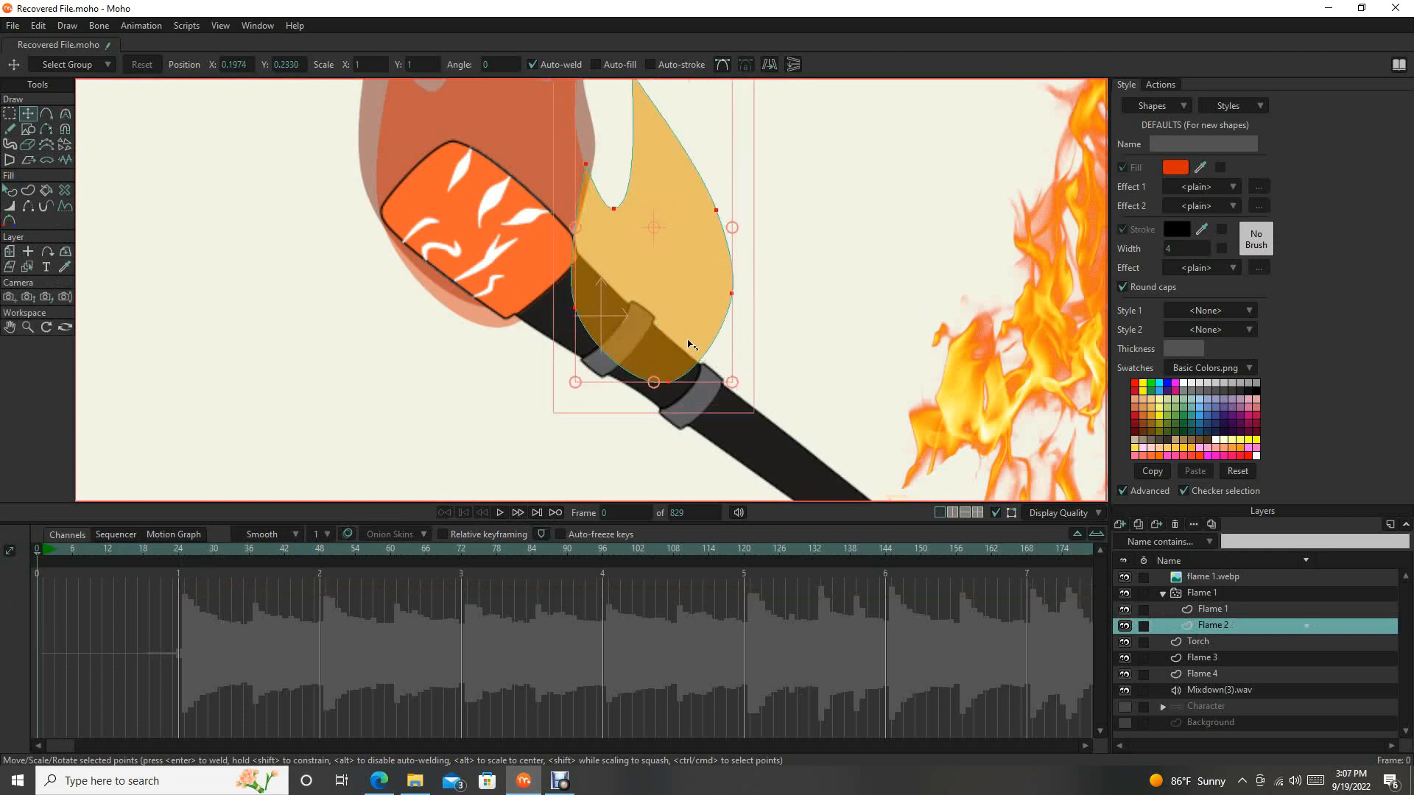
{"action": "left_click_drag", "start_coordinate": [732, 382], "coordinate": [685, 324]}
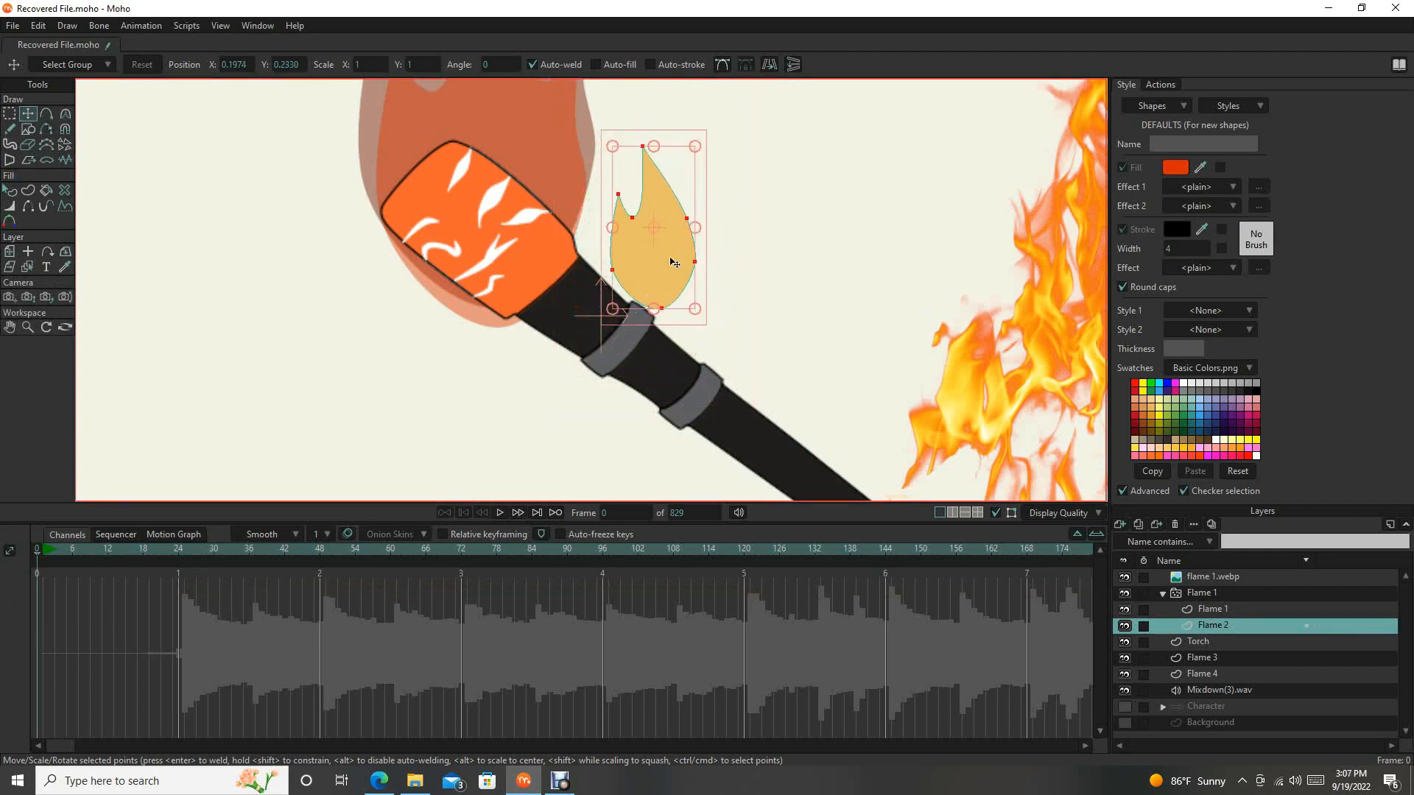
{"action": "left_click_drag", "start_coordinate": [671, 252], "coordinate": [673, 317]}
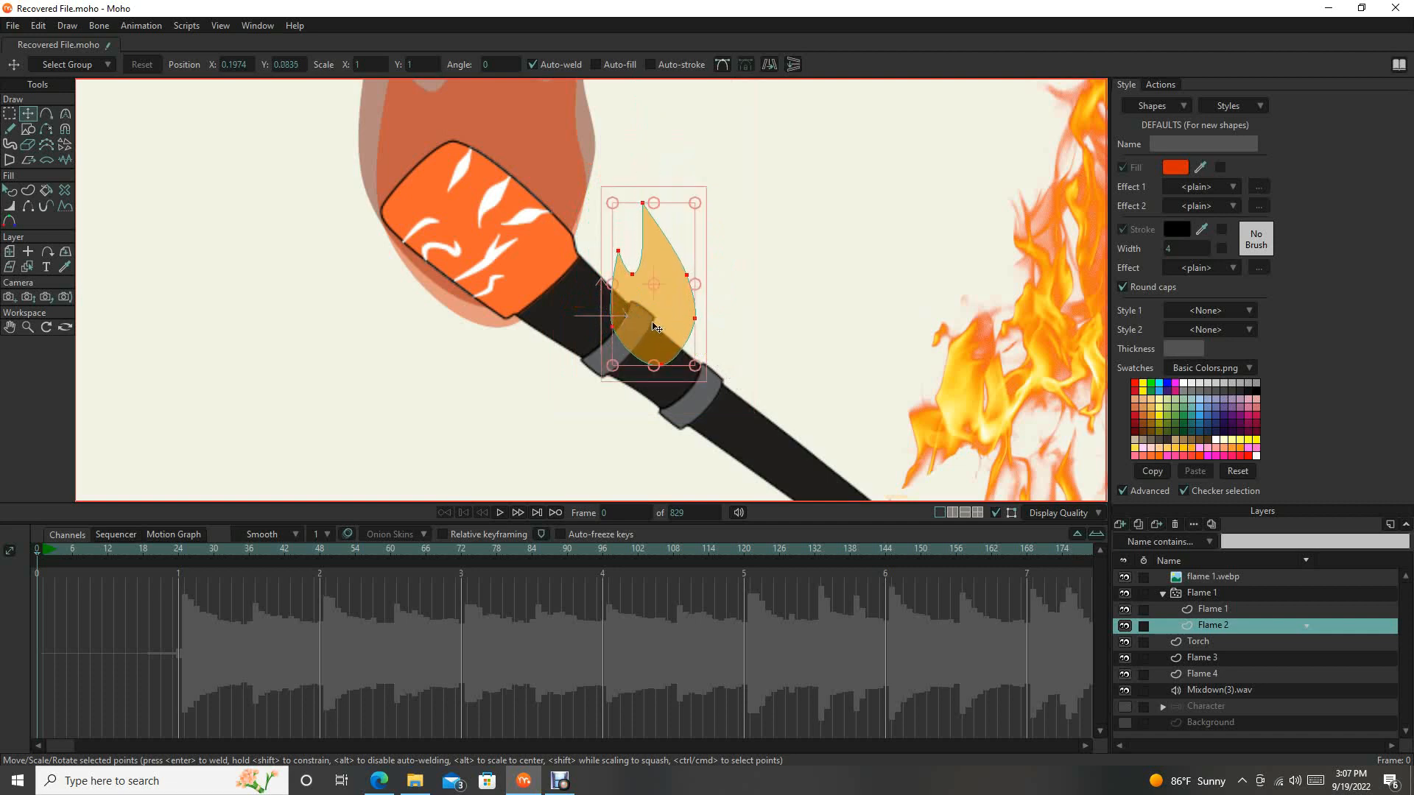
Preview the particle layer, then at frame 12 enlarge the Flame 2 vector shape about 1.7 times, centred at Y 0.1806.
{"action": "left_click", "coordinate": [1232, 592]}
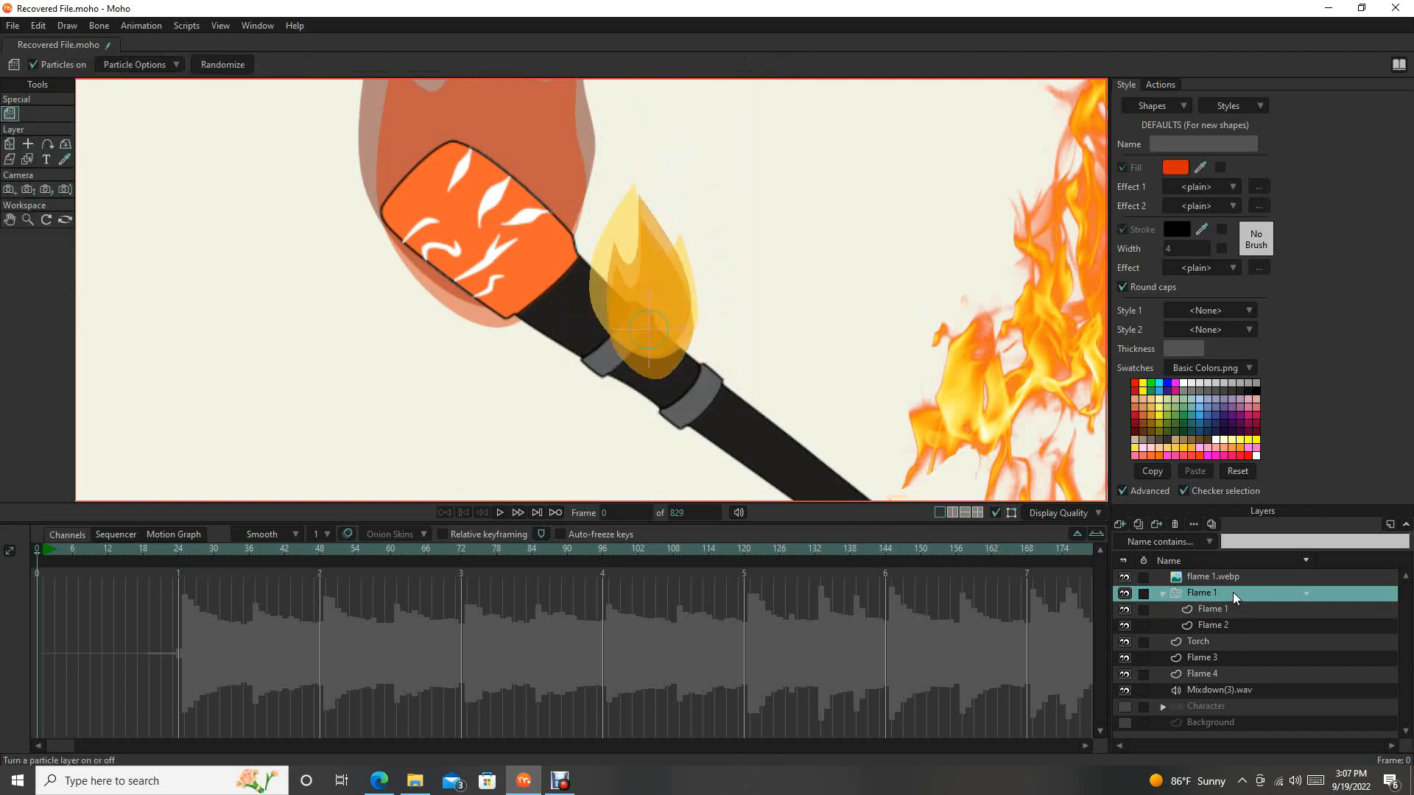
{"action": "left_click", "coordinate": [499, 513]}
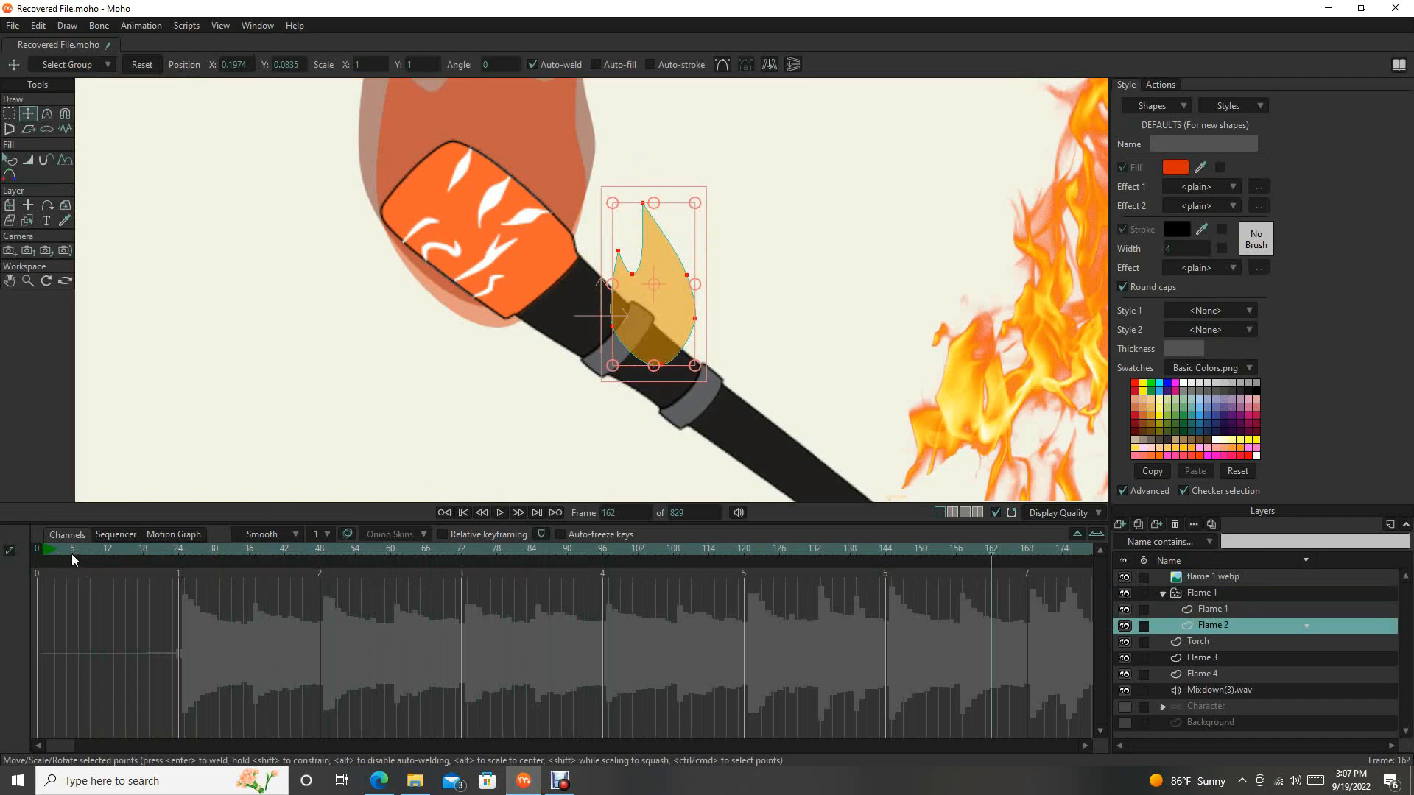
{"action": "left_click_drag", "start_coordinate": [72, 554], "coordinate": [107, 551]}
{"action": "left_click_drag", "start_coordinate": [698, 368], "coordinate": [745, 403]}
{"action": "left_click_drag", "start_coordinate": [670, 364], "coordinate": [667, 328]}
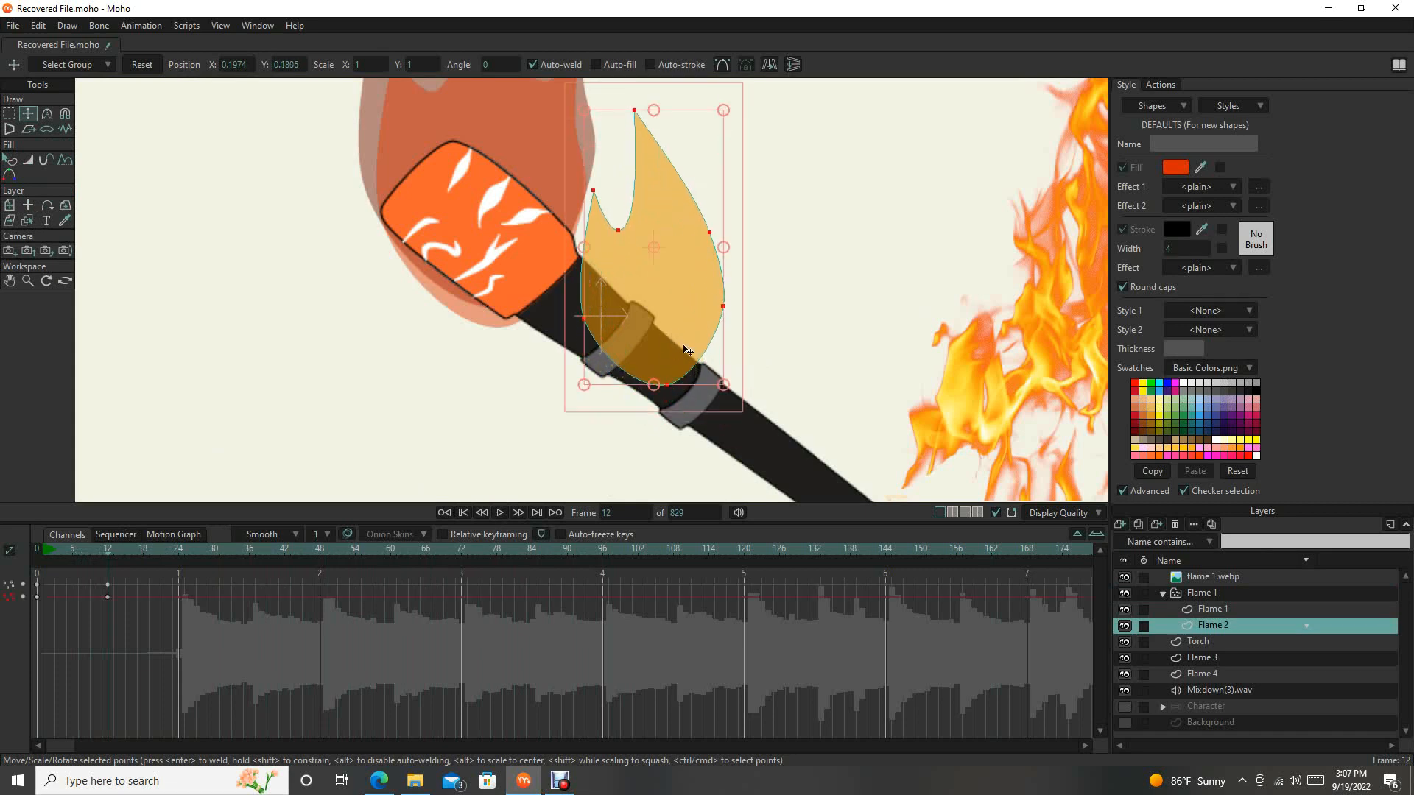
Accept the particle layer's settings and play back the combined growth of the Flame 1 and Flame 2 particles.
{"action": "left_click", "coordinate": [1230, 591]}
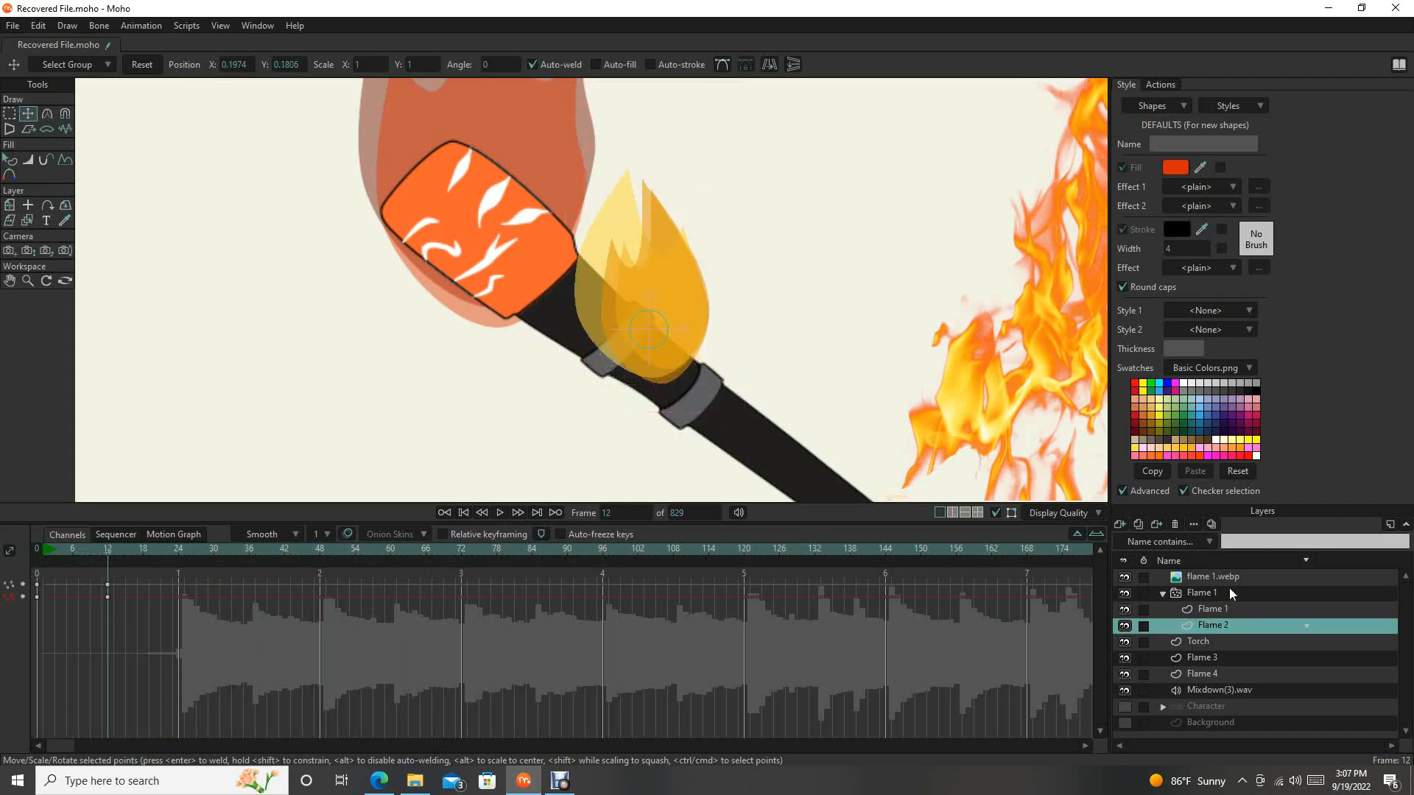
{"action": "left_click", "coordinate": [500, 513]}
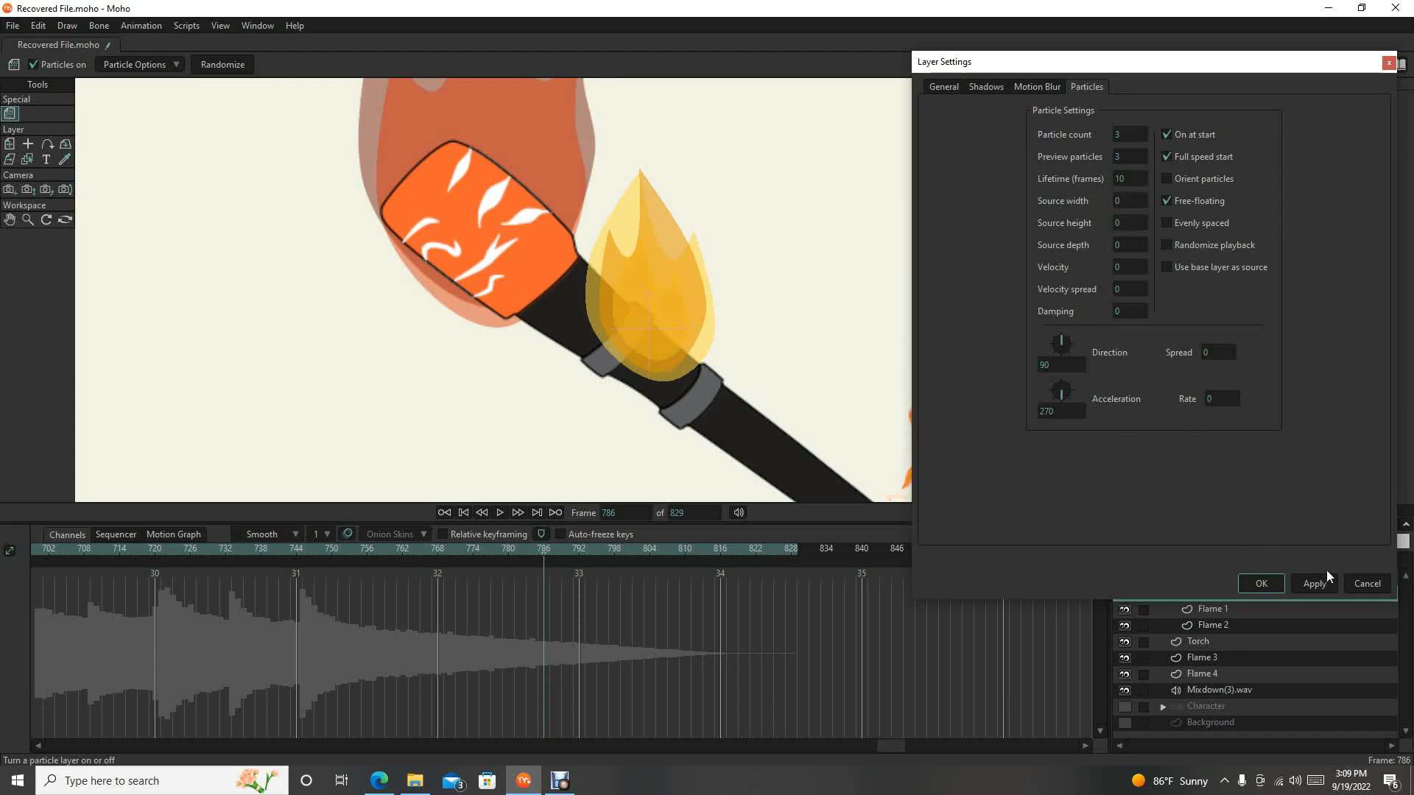
{"action": "left_click", "coordinate": [1260, 583]}
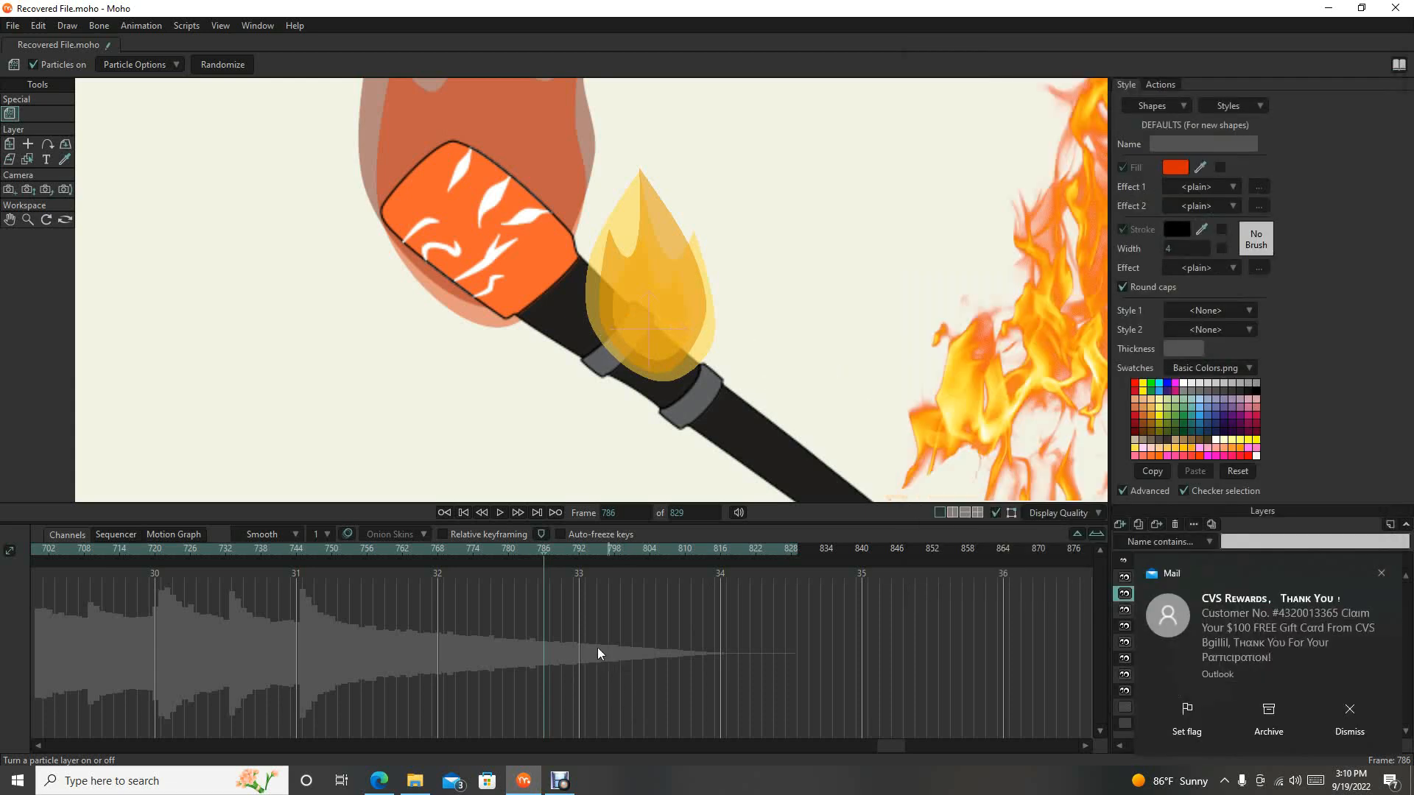
{"action": "left_click", "coordinate": [500, 513]}
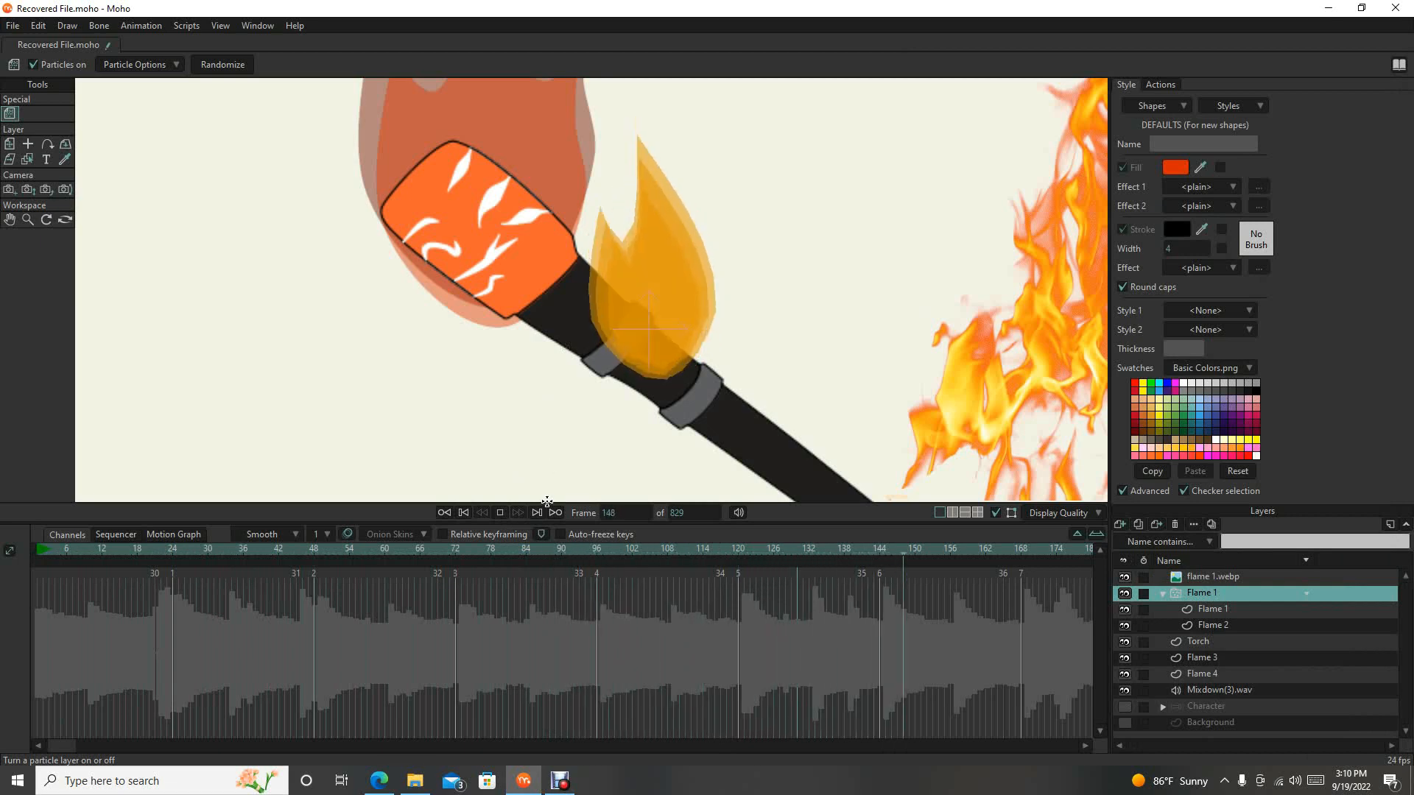
{"action": "left_click", "coordinate": [498, 512]}
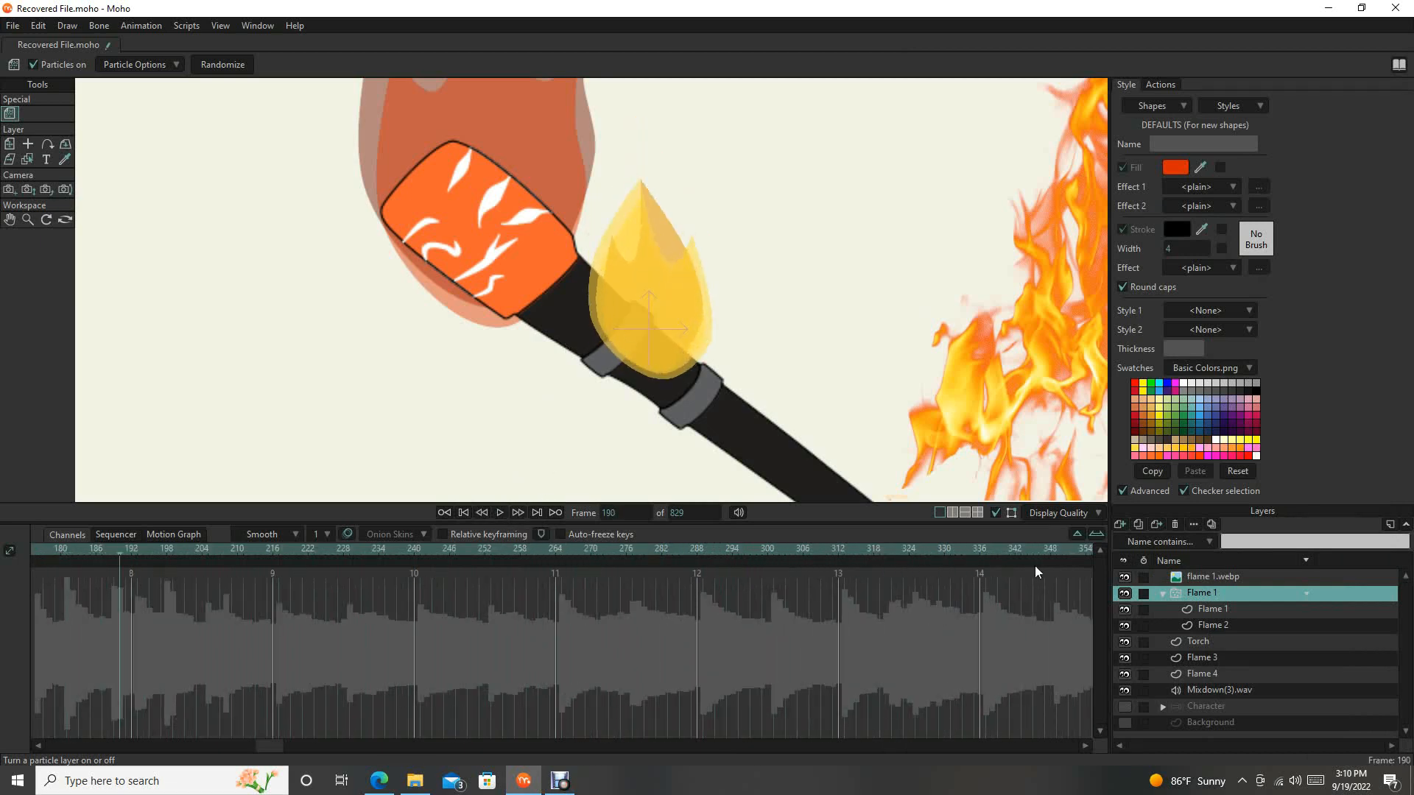
At frame 0, flatten the Flame 1 vector shape by lowering its tall tip, raising the notch and moving the short tip outward.
{"action": "left_click", "coordinate": [1226, 609]}
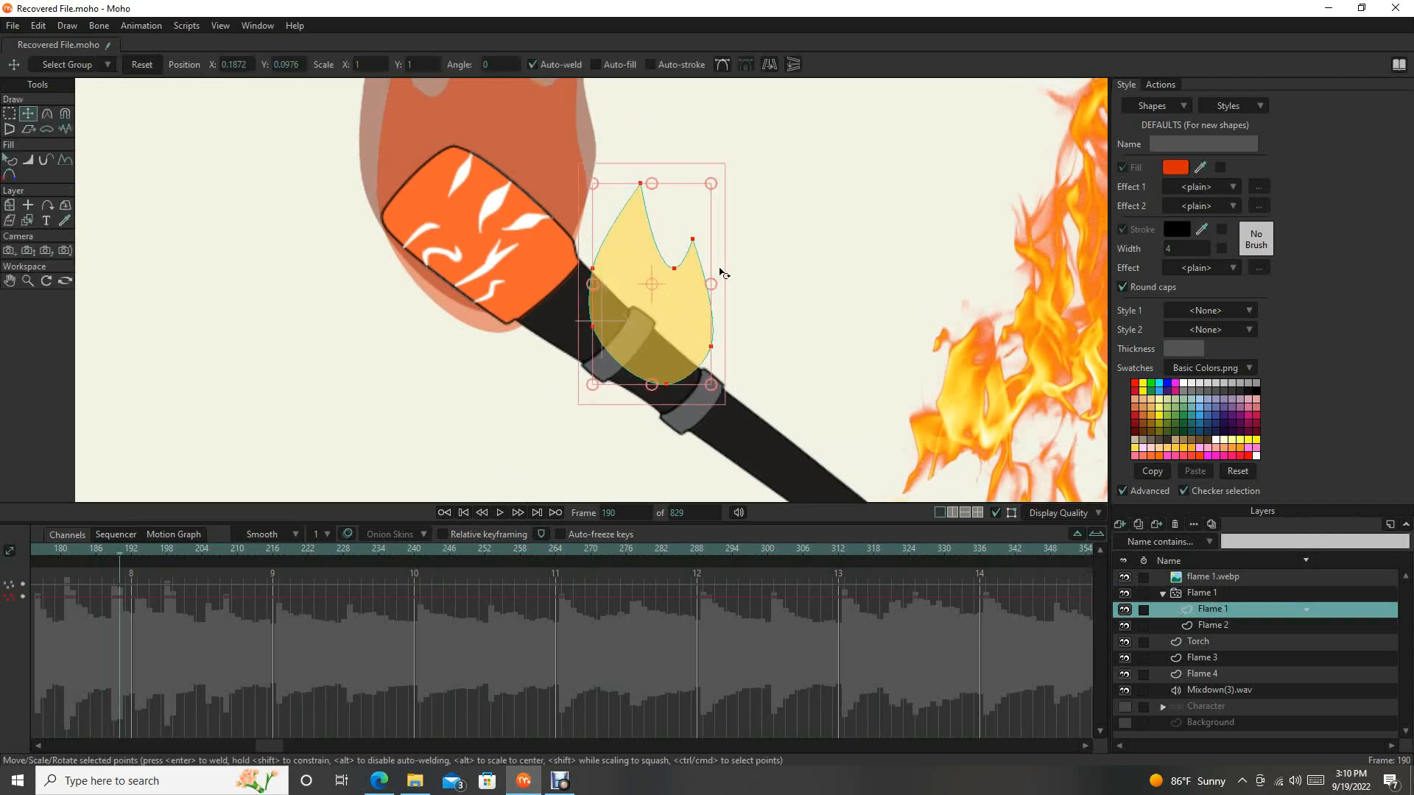
{"action": "left_click_drag", "start_coordinate": [114, 550], "coordinate": [55, 551]}
{"action": "left_click_drag", "start_coordinate": [262, 748], "coordinate": [23, 745]}
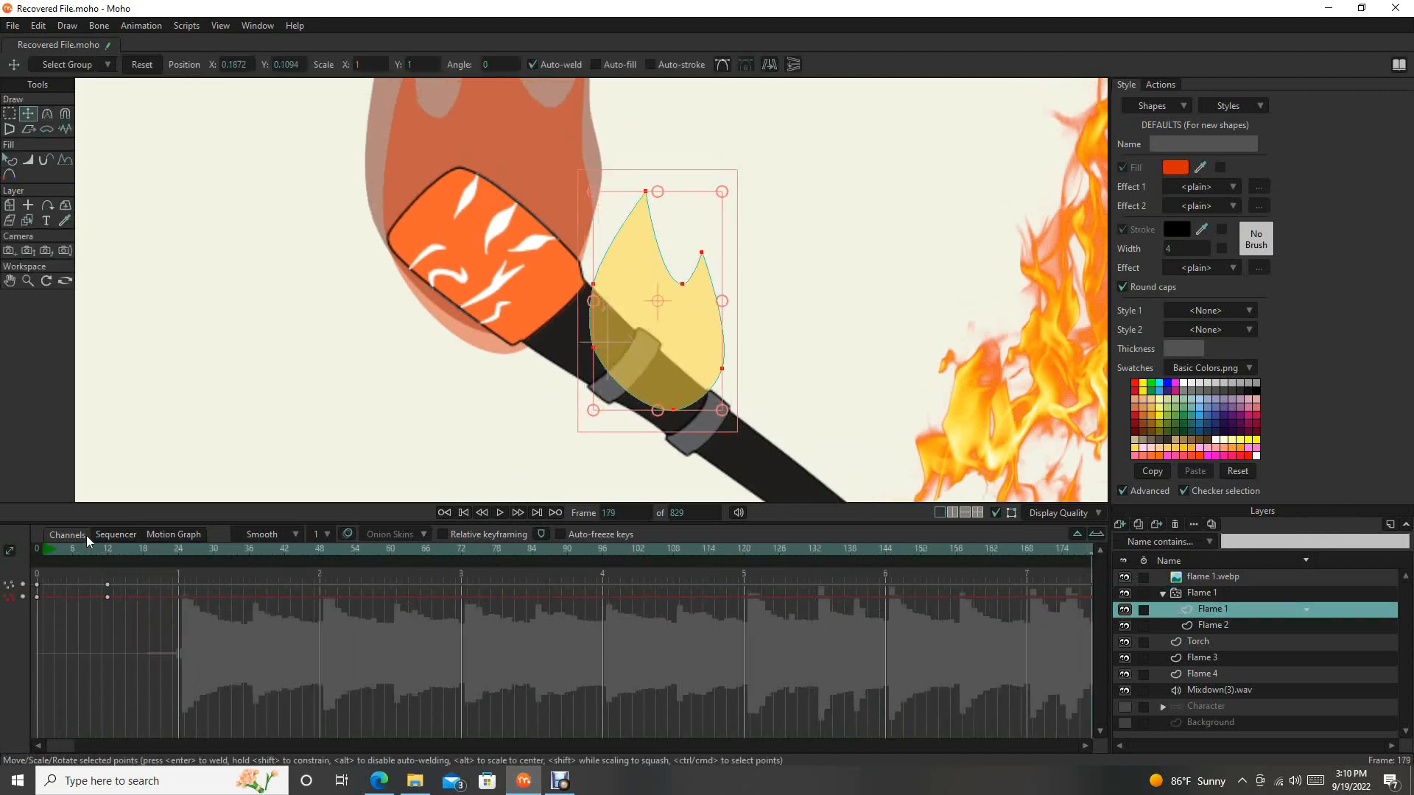
{"action": "left_click", "coordinate": [41, 550]}
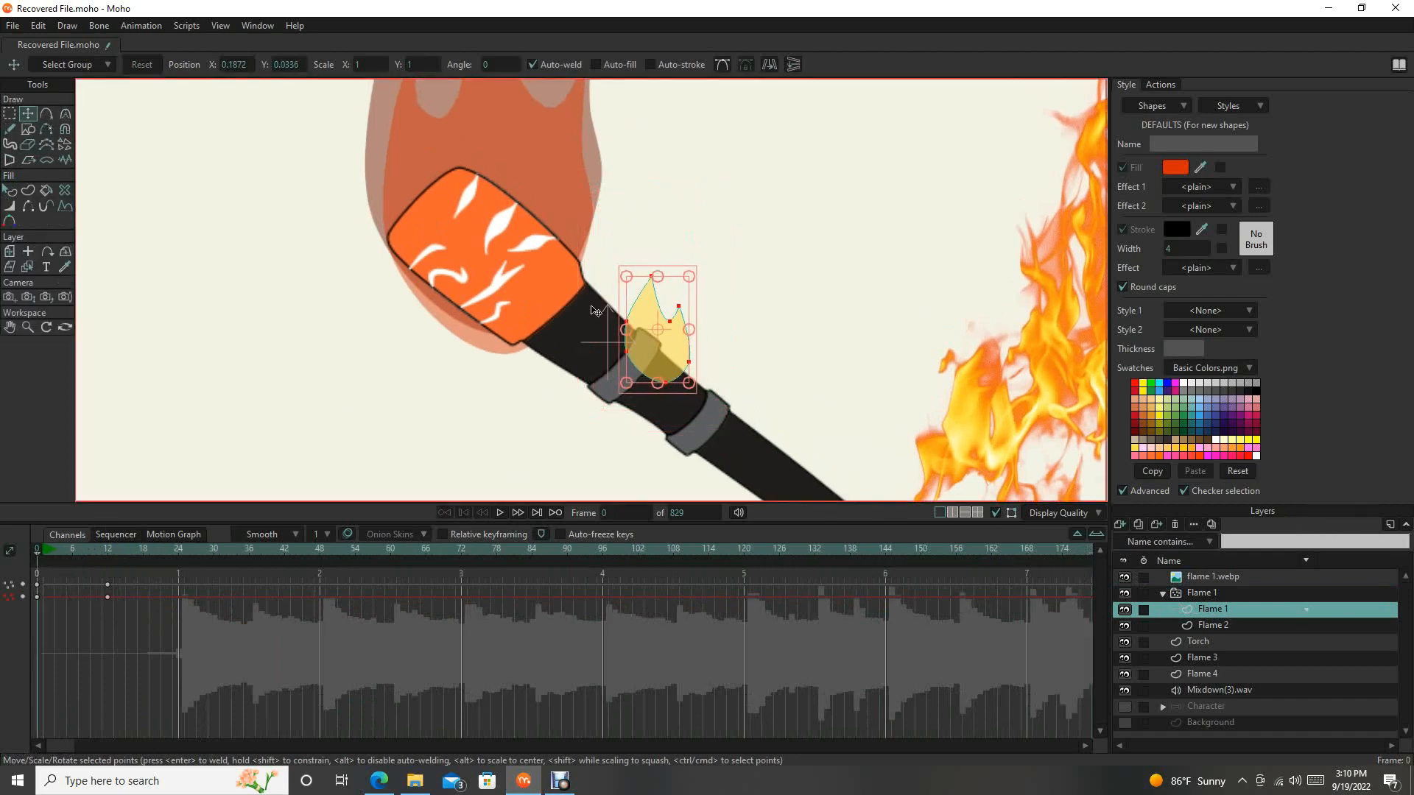
{"action": "scroll", "coordinate": [681, 357], "scroll_direction": "up", "scroll_amount": 4}
{"action": "key", "text": "g"}
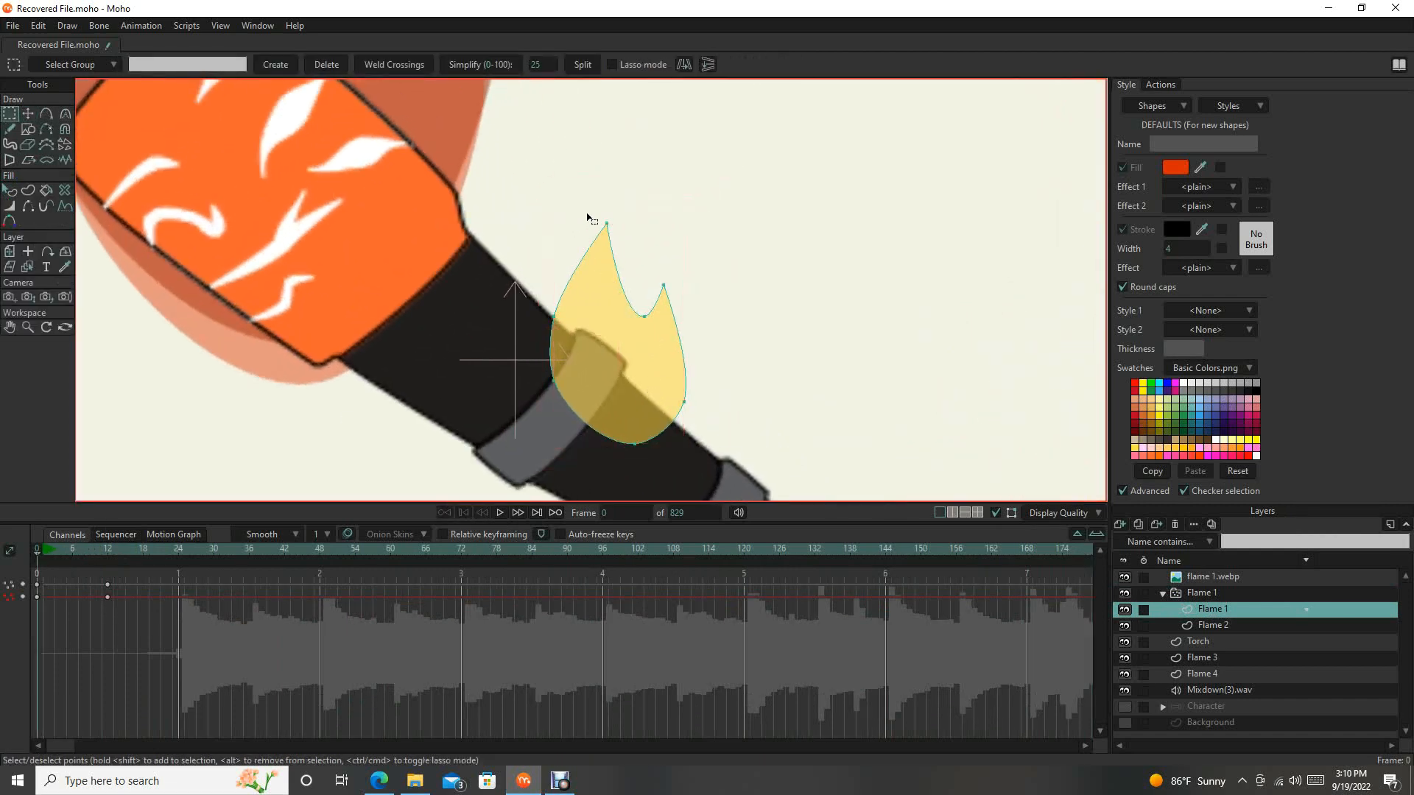
{"action": "key", "text": "t"}
{"action": "left_click_drag", "start_coordinate": [608, 226], "coordinate": [623, 275]}
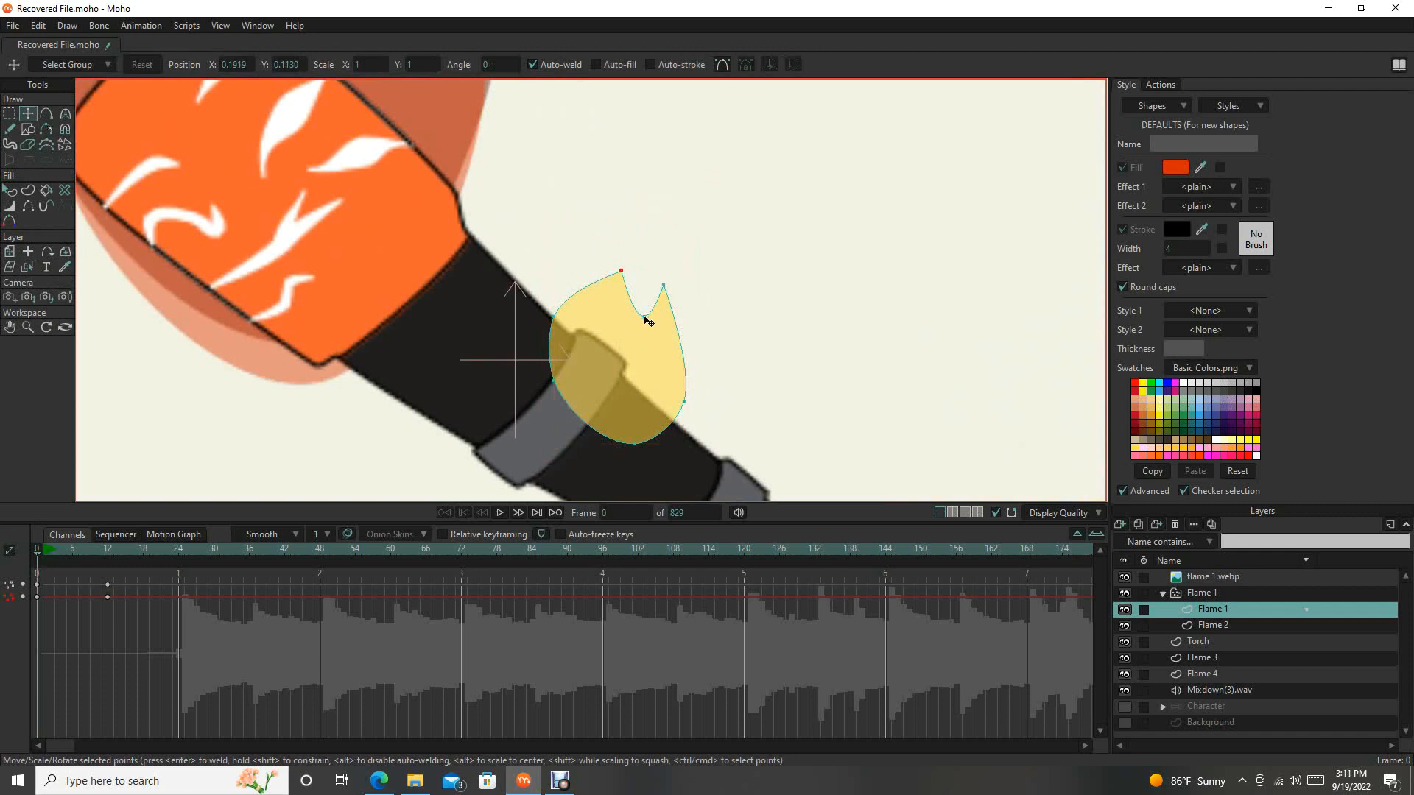
{"action": "left_click_drag", "start_coordinate": [646, 320], "coordinate": [645, 305]}
{"action": "left_click_drag", "start_coordinate": [666, 292], "coordinate": [697, 305]}
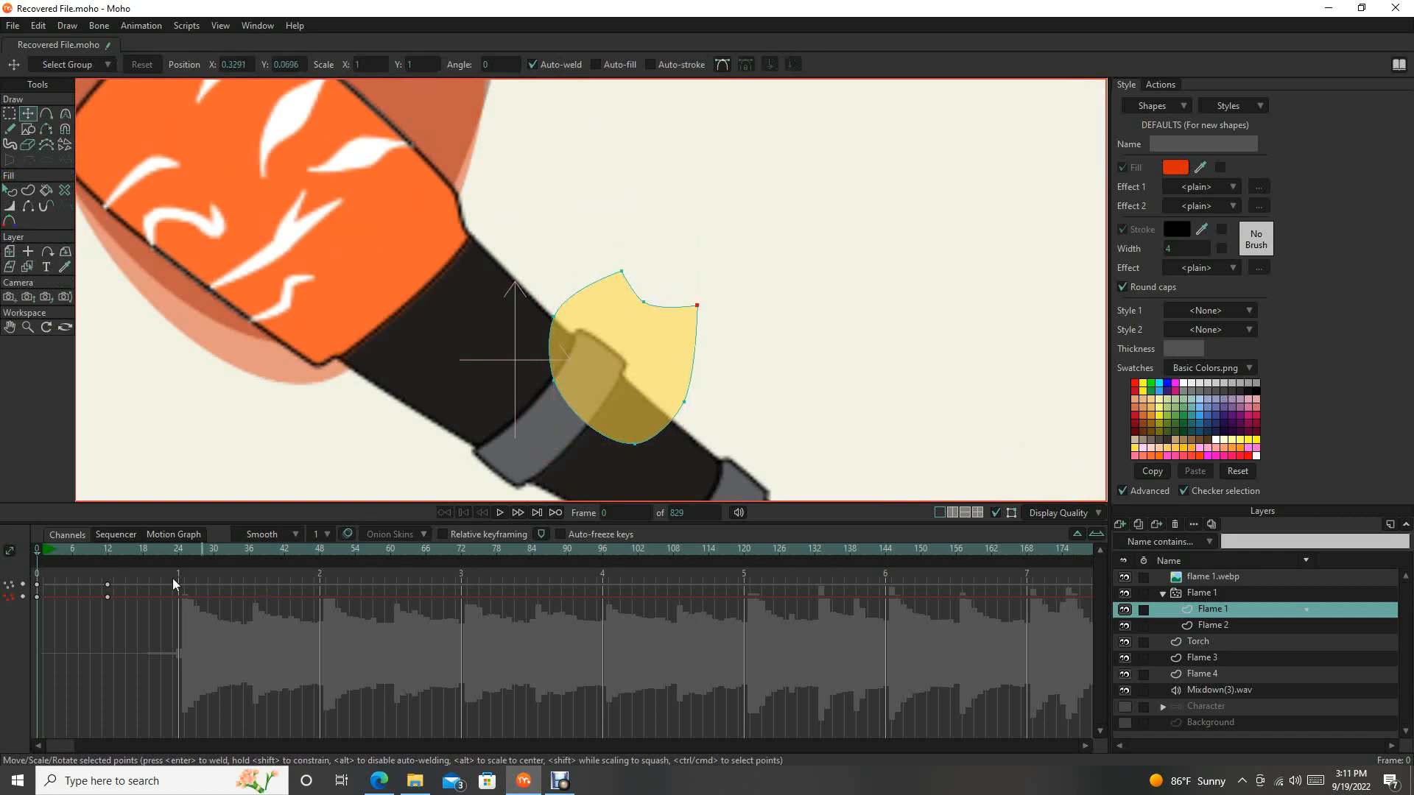
At frame 12, move the Flame 1 shape's tall tip outward to the left and adjust the curves running into both tips.
{"action": "left_click", "coordinate": [108, 554]}
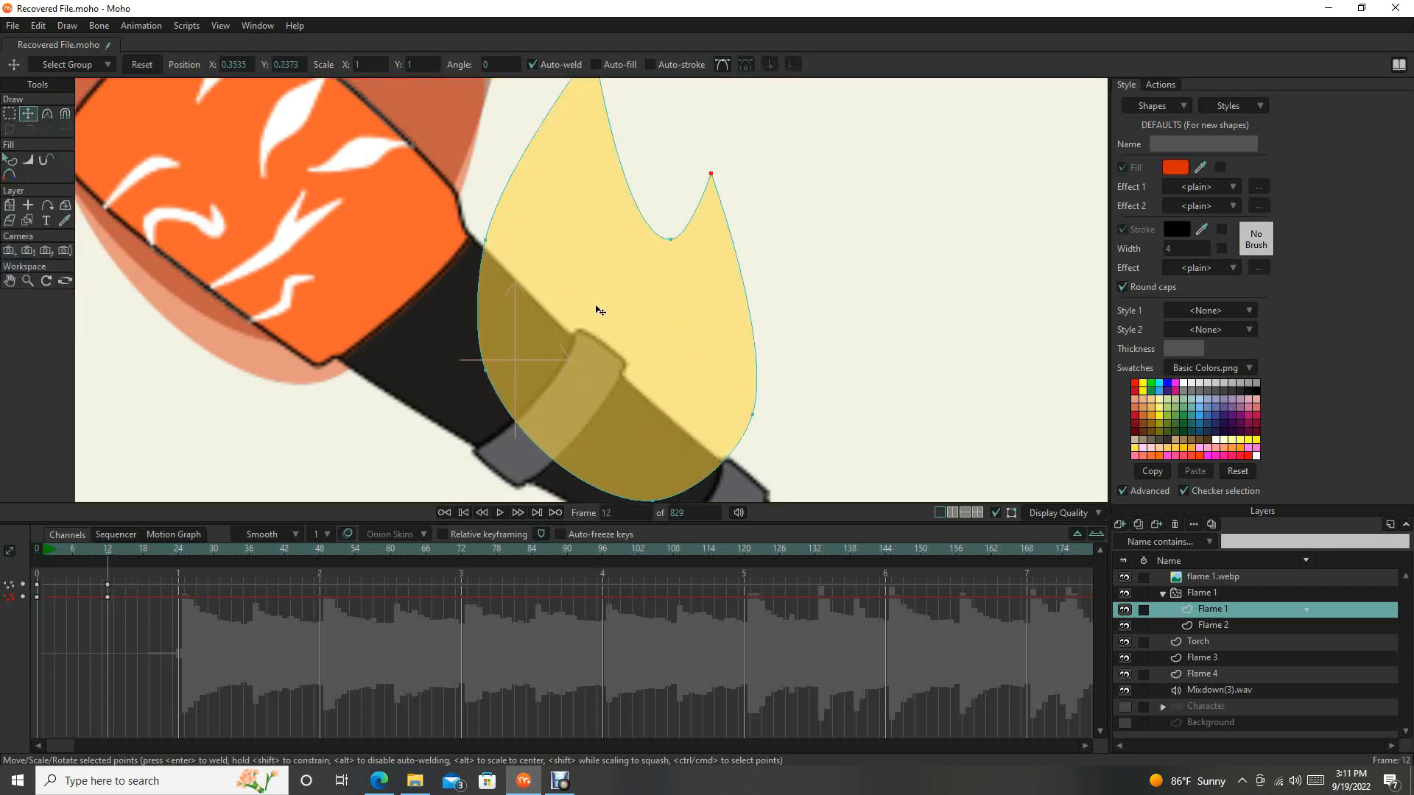
{"action": "left_click_drag", "start_coordinate": [599, 309], "coordinate": [615, 393]}
{"action": "left_click_drag", "start_coordinate": [609, 142], "coordinate": [529, 153]}
{"action": "key", "text": "c"}
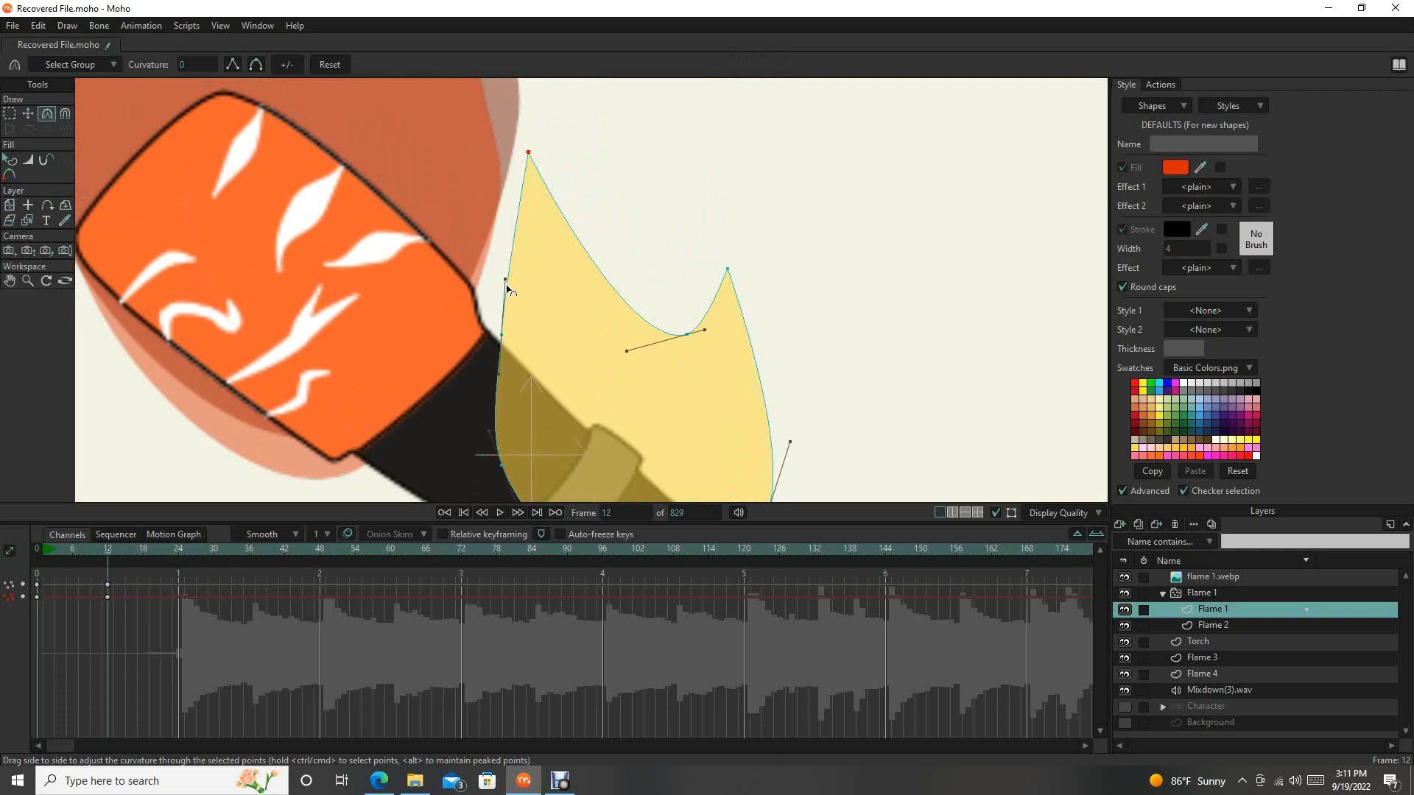
{"action": "left_click_drag", "start_coordinate": [505, 279], "coordinate": [556, 264]}
{"action": "key", "text": "t"}
{"action": "key", "text": "c"}
{"action": "left_click_drag", "start_coordinate": [728, 268], "coordinate": [725, 387]}
{"action": "left_click", "coordinate": [149, 552]}
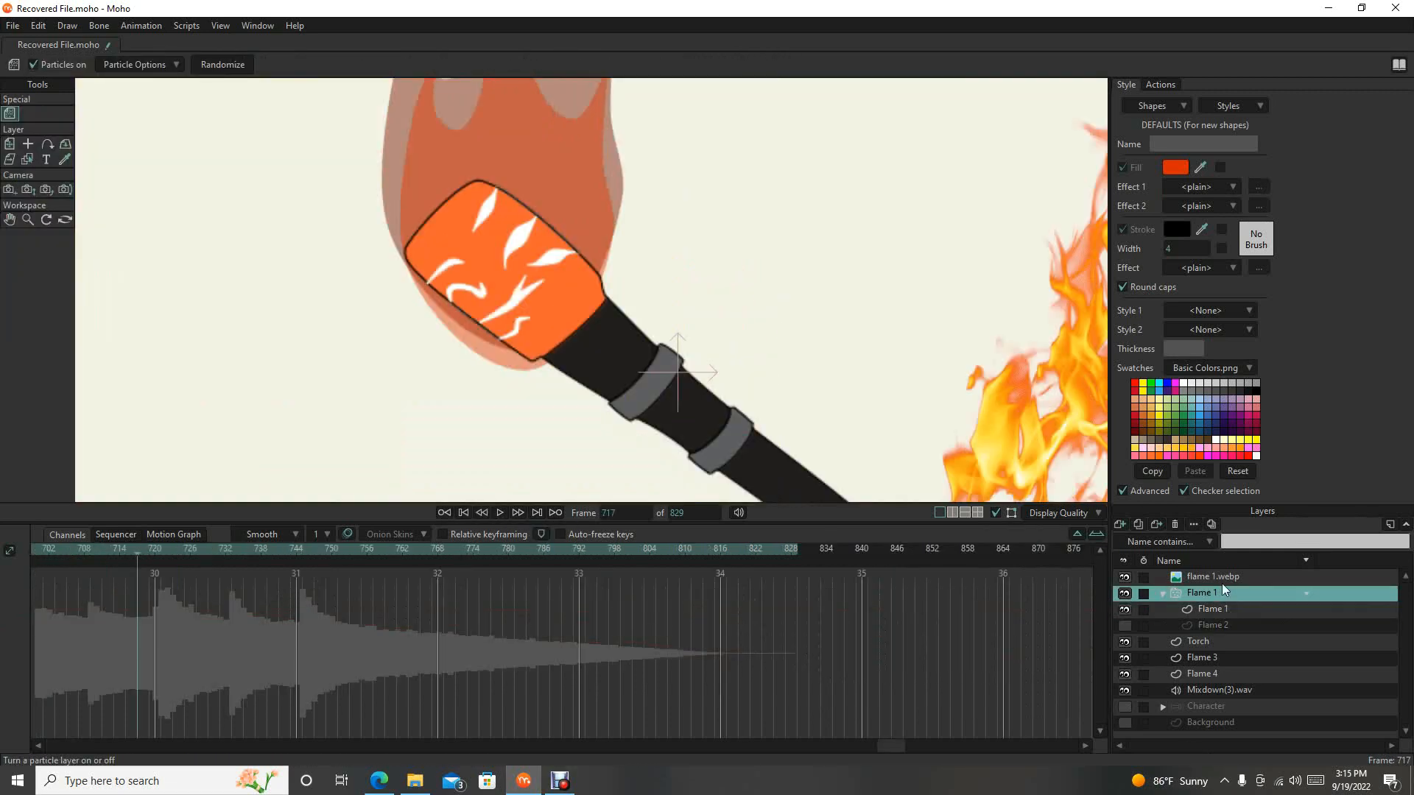
Play back the particle layer from frame 0 to check the reshaped Flame 1 with Flame 2 hidden.
{"action": "left_click", "coordinate": [500, 513]}
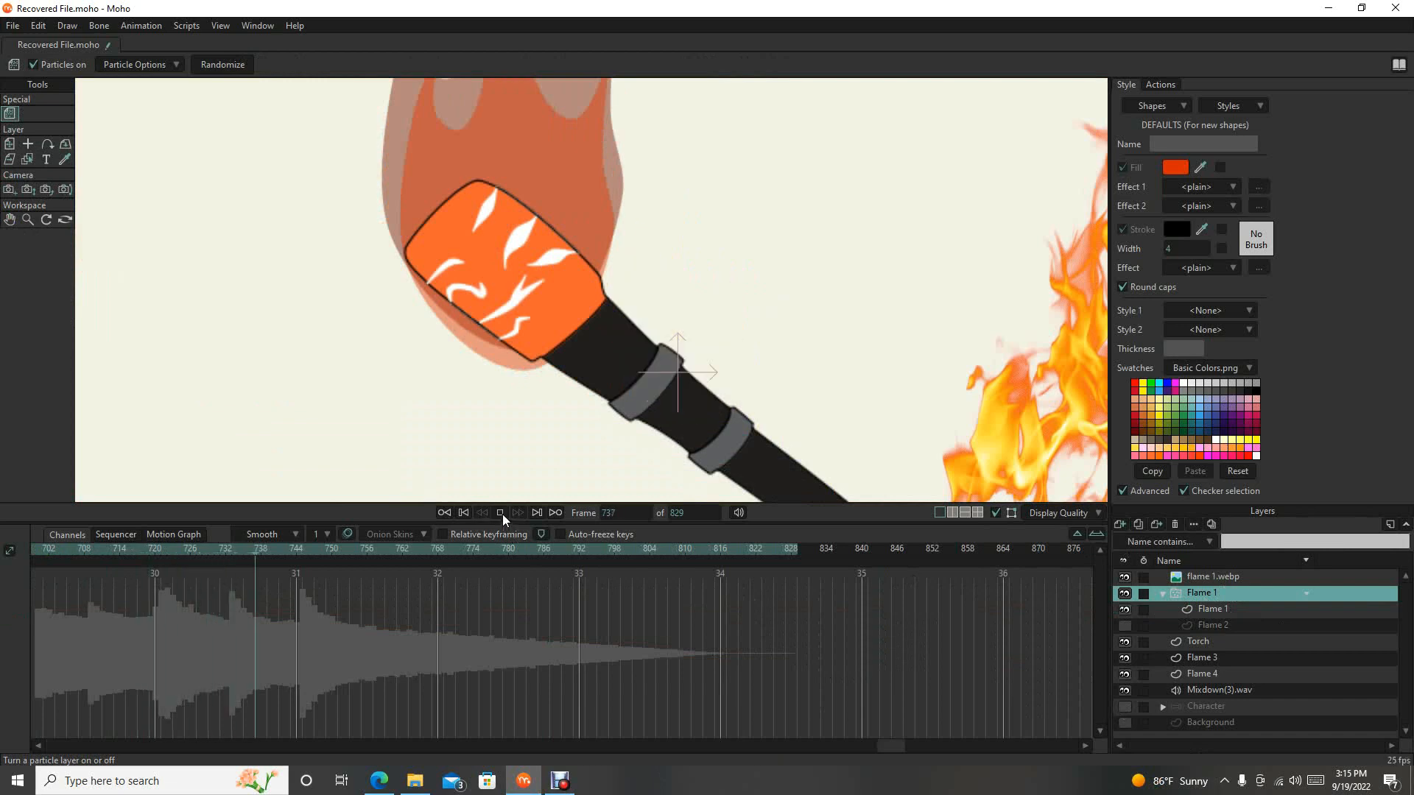
{"action": "left_click", "coordinate": [501, 513]}
{"action": "left_click", "coordinate": [466, 512]}
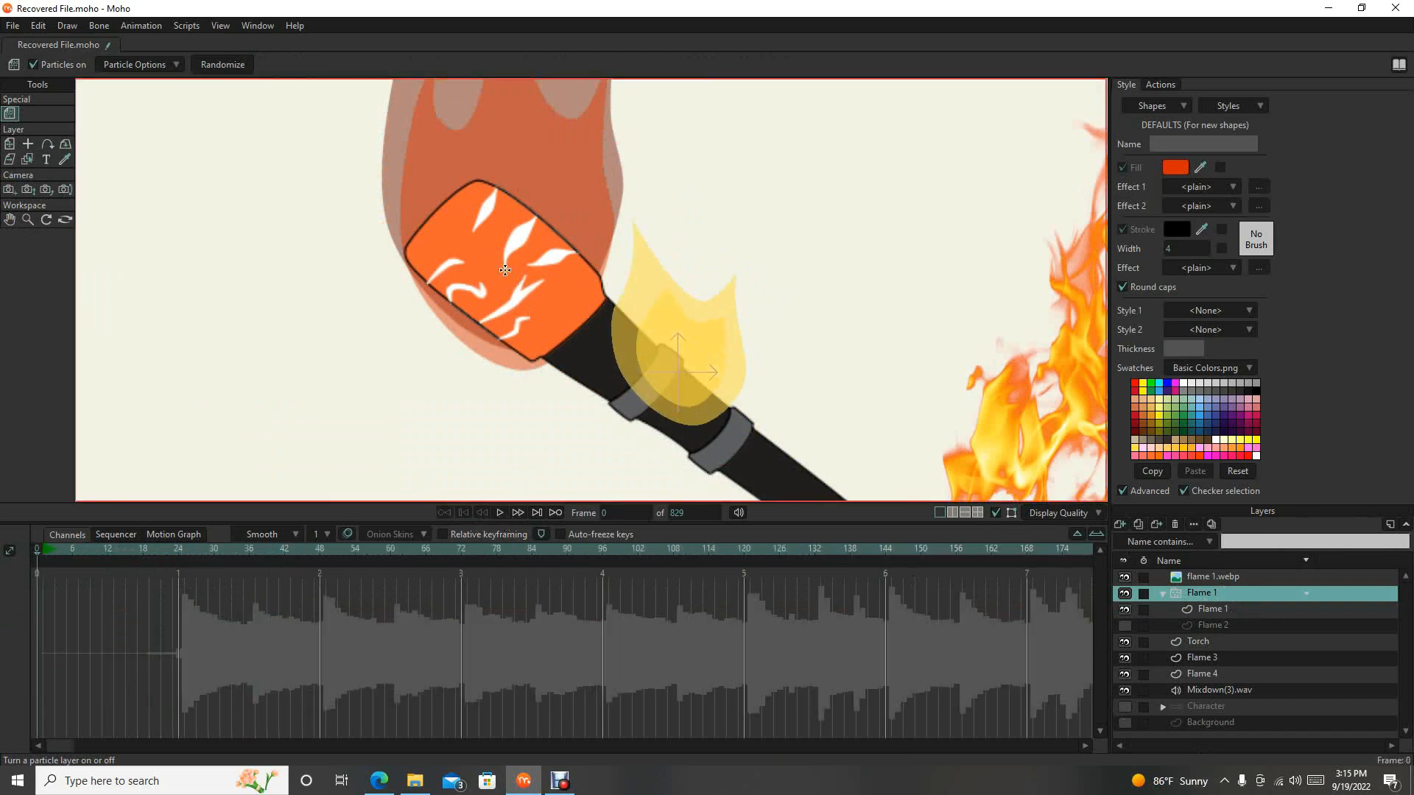
{"action": "left_click", "coordinate": [500, 513]}
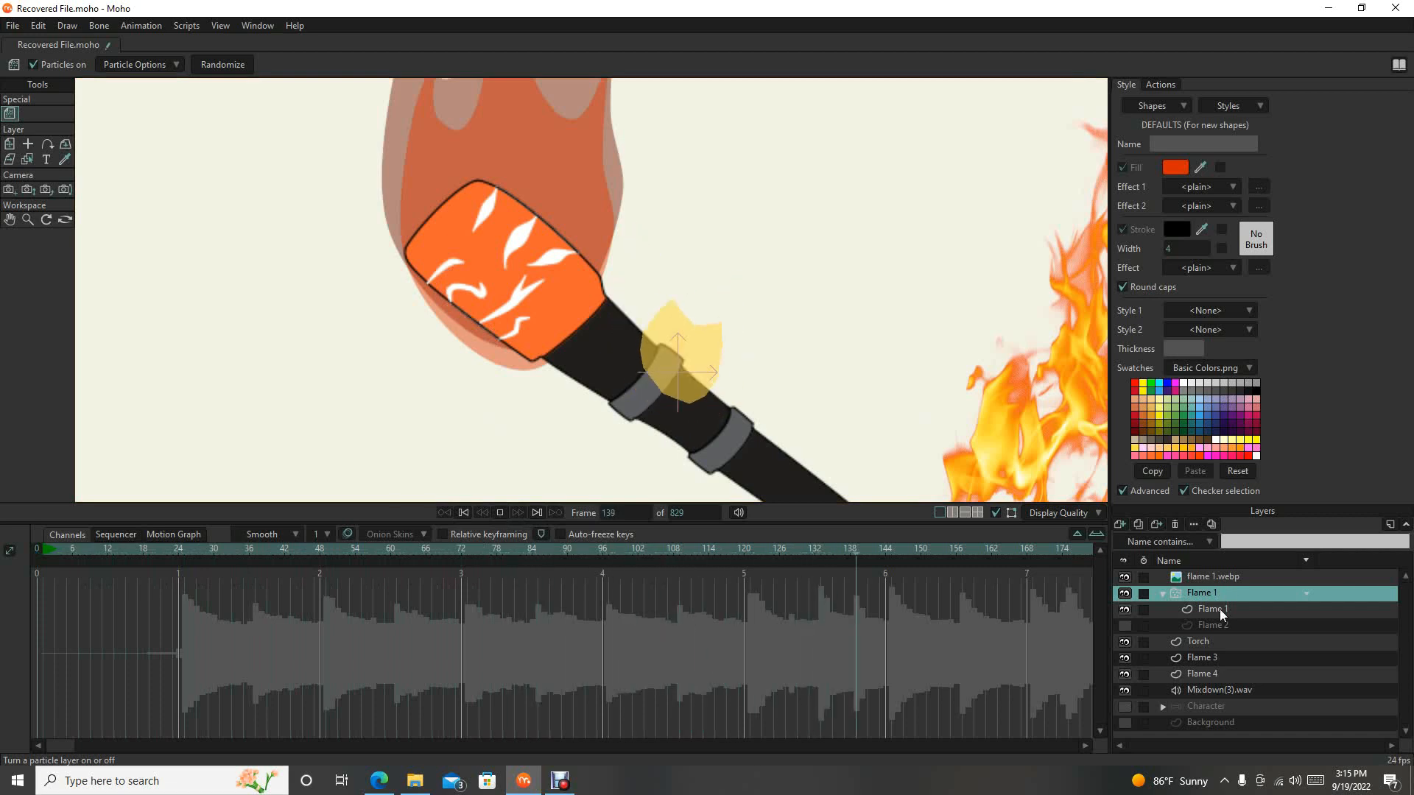
{"action": "left_click", "coordinate": [500, 513]}
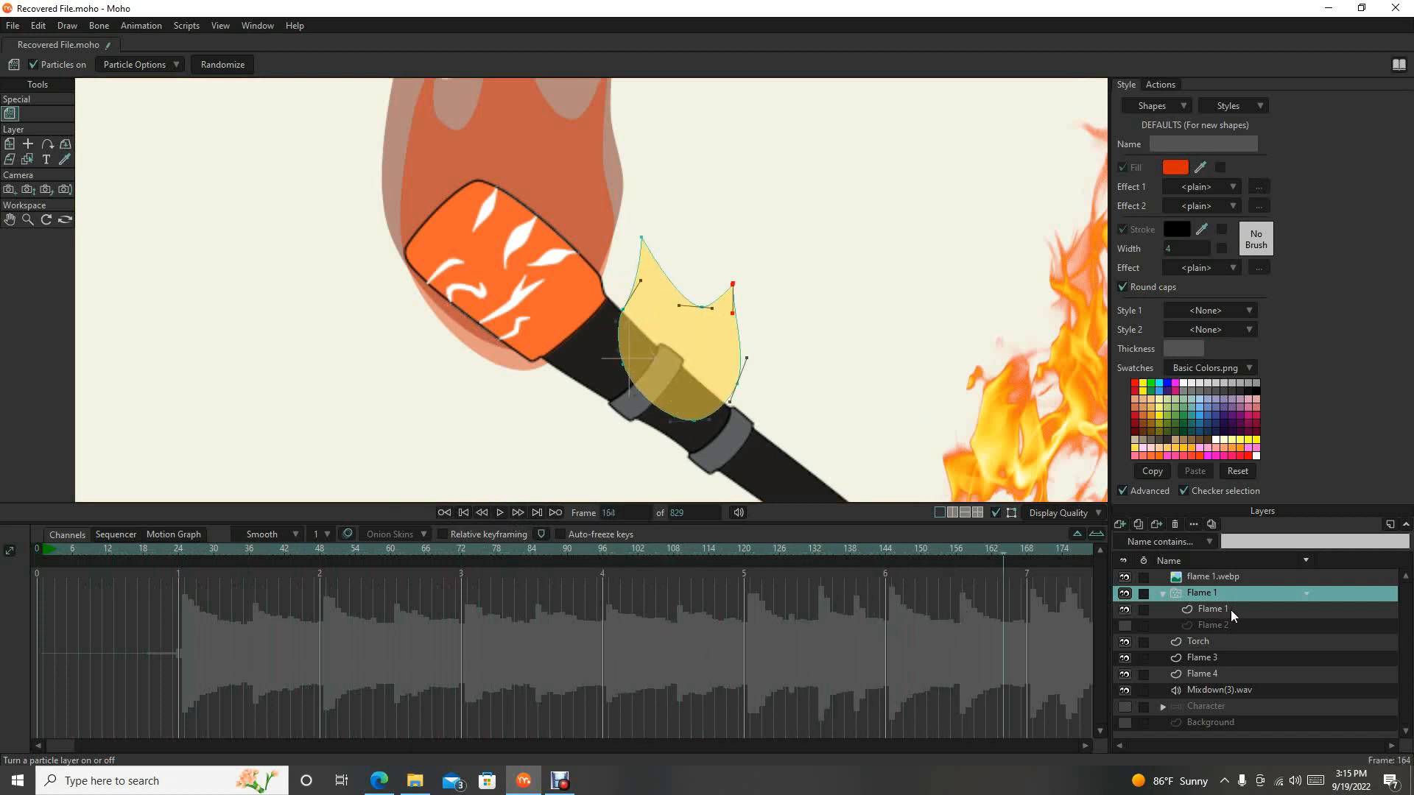
Return to frame 0, duplicate the Flame 1 vector layer inside the particle layer and preview the animation.
{"action": "left_click", "coordinate": [1211, 610]}
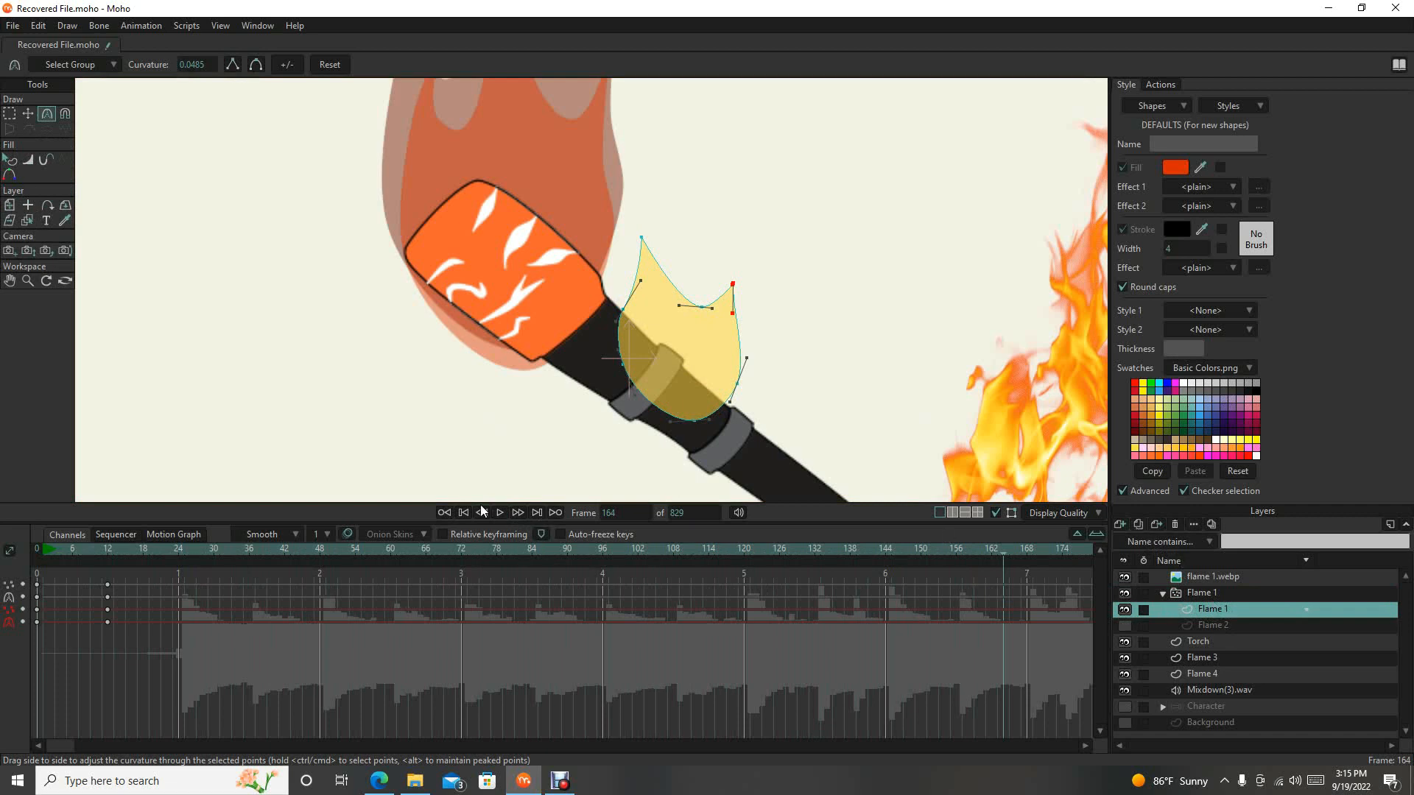
{"action": "left_click", "coordinate": [459, 514]}
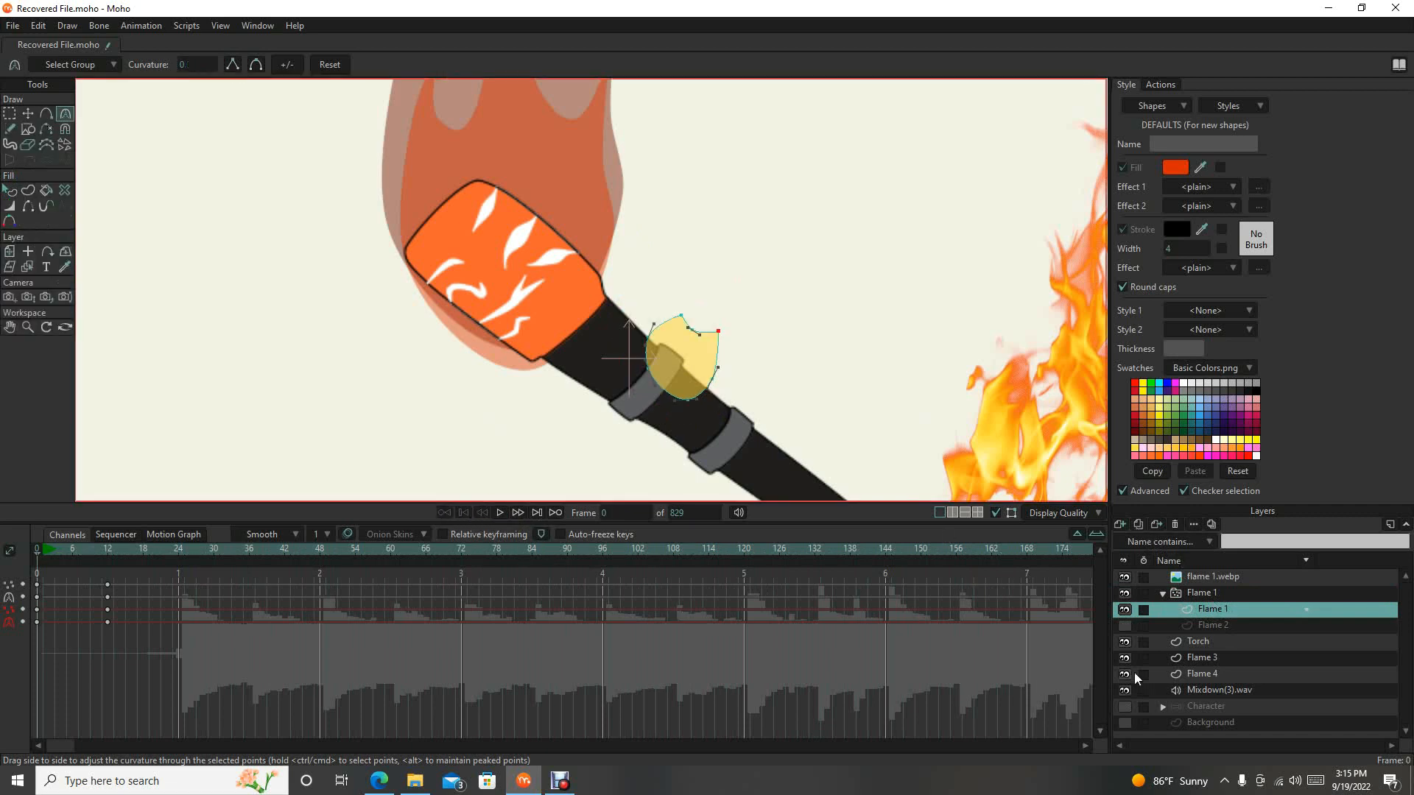
{"action": "left_click", "coordinate": [1140, 520]}
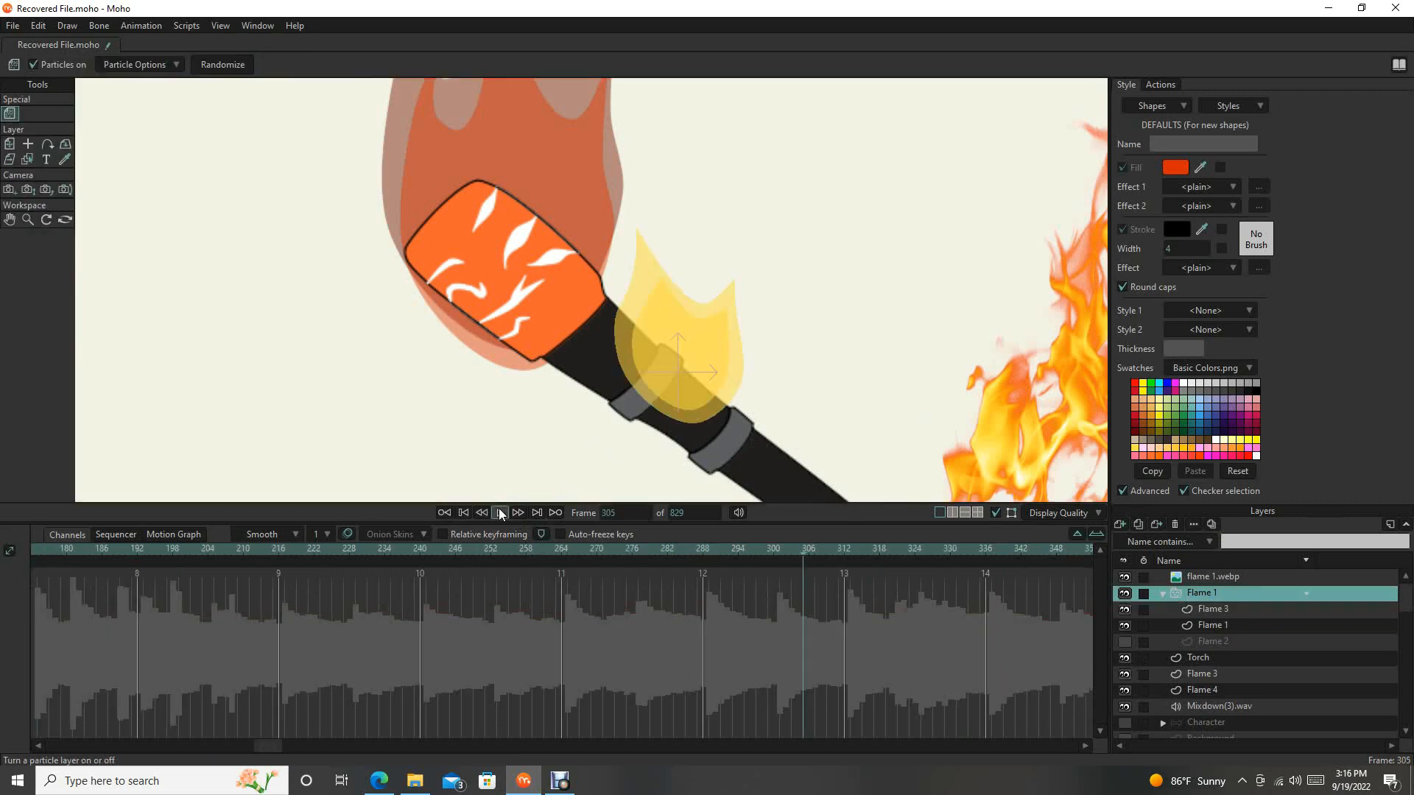
{"action": "left_click", "coordinate": [499, 513]}
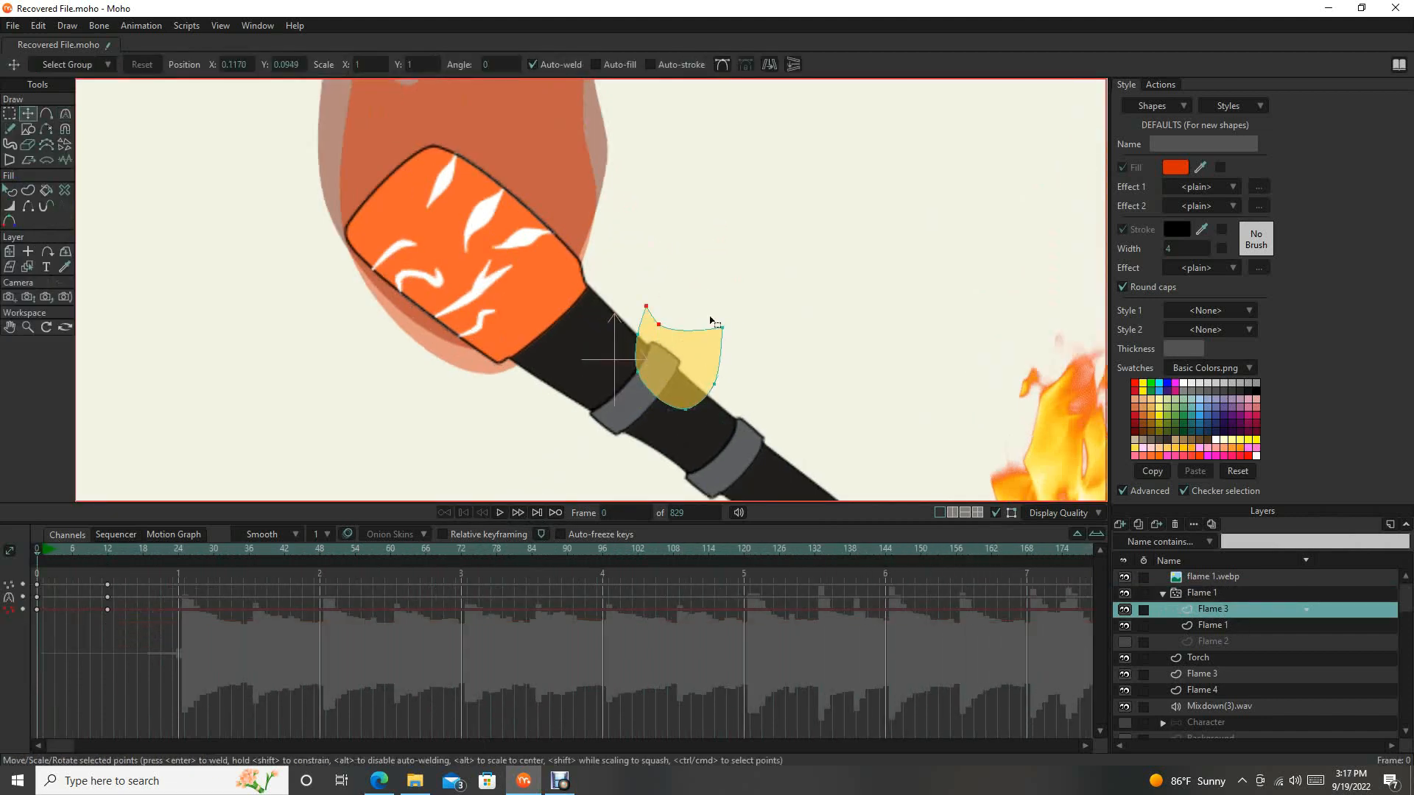
Adjust the tip curvature of the Flame 3 shape inside the particle layer, go to frame 12 and play back the Flame 1 particle layer.
{"action": "key", "text": "c"}
{"action": "left_click_drag", "start_coordinate": [709, 320], "coordinate": [698, 249]}
{"action": "key", "text": "alt+Right"}
{"action": "key", "text": "t"}
{"action": "left_click", "coordinate": [1231, 595]}
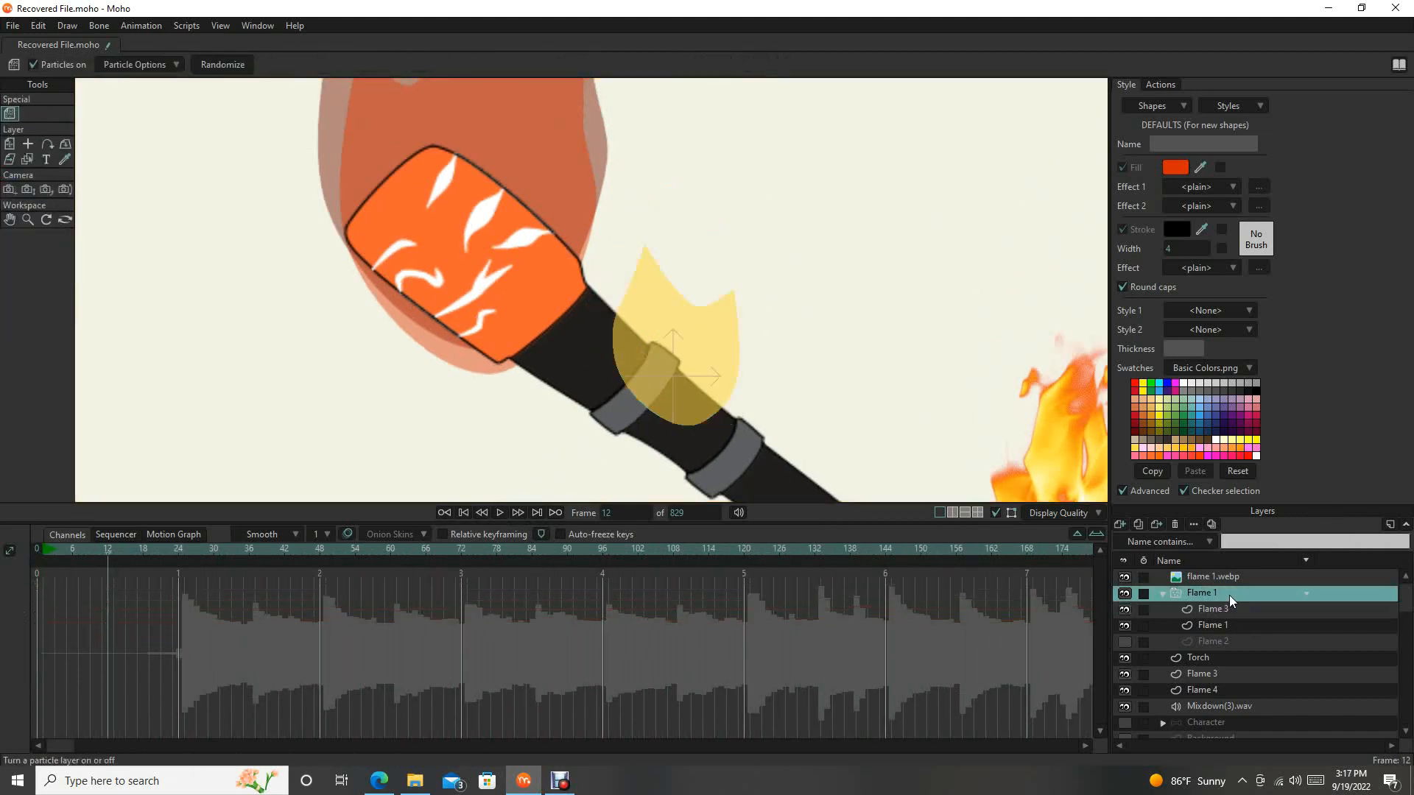
{"action": "left_click", "coordinate": [499, 512]}
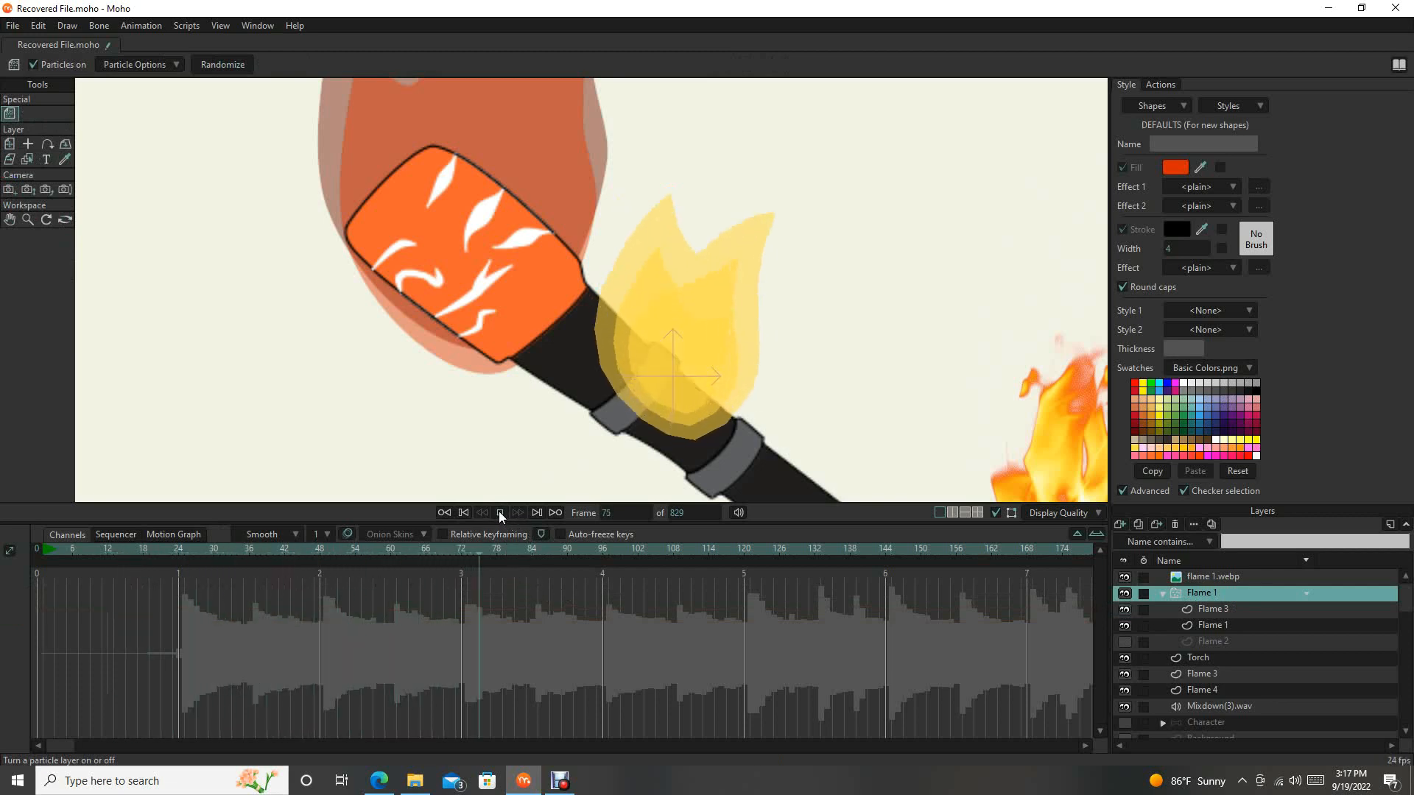
{"action": "left_click", "coordinate": [499, 513]}
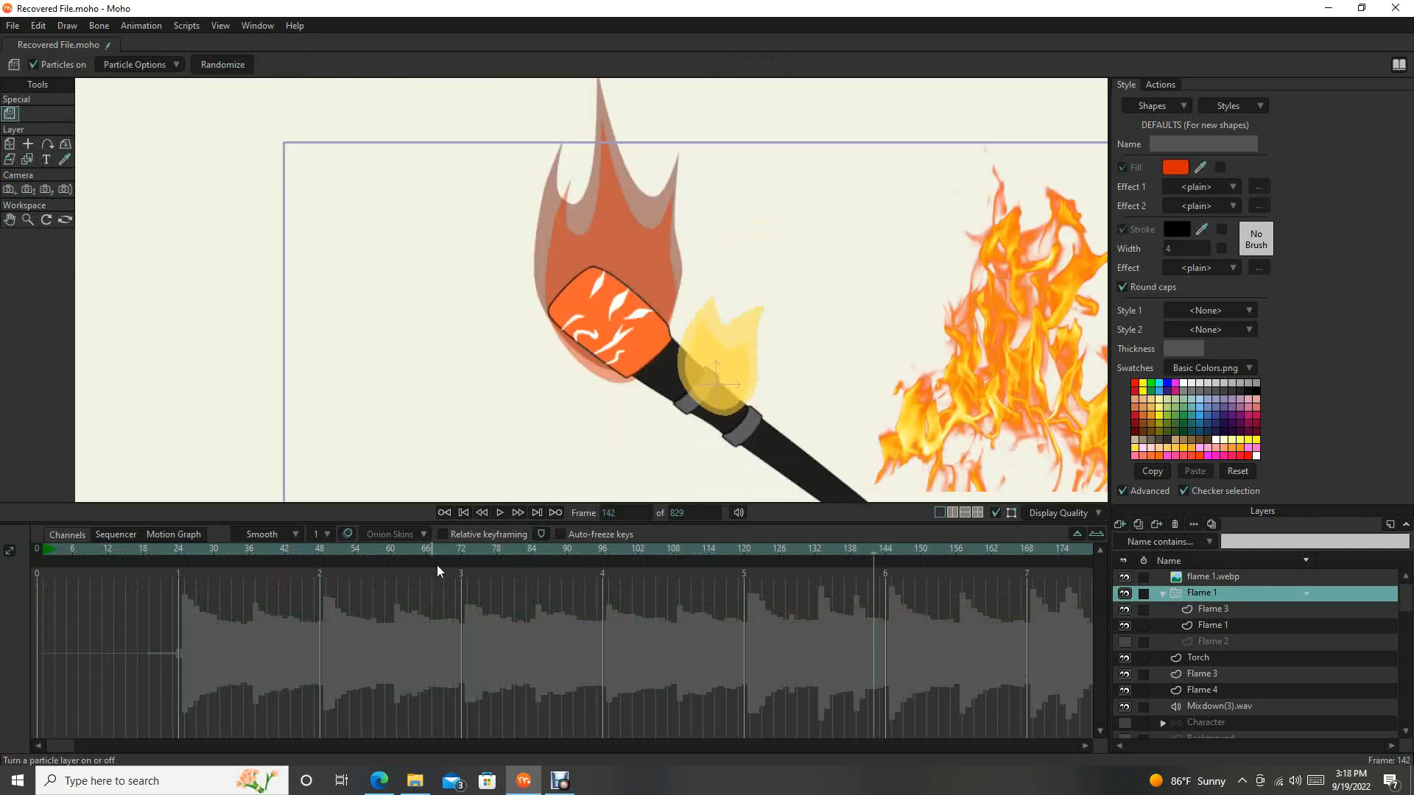
At frame 0, move the whole Flame 1 particle layer onto the torch head and play back the animation.
{"action": "left_click", "coordinate": [461, 513]}
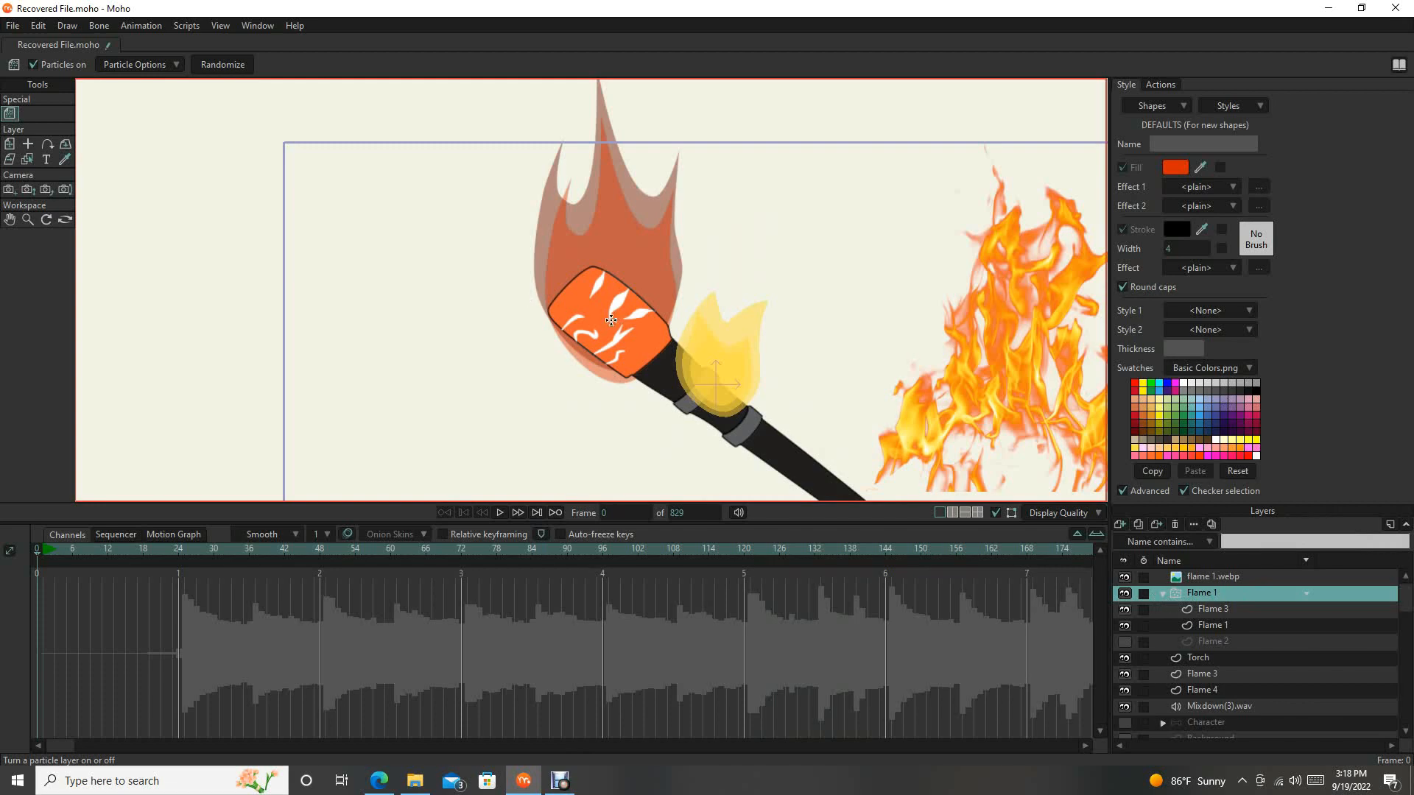
{"action": "left_click", "coordinate": [1161, 594]}
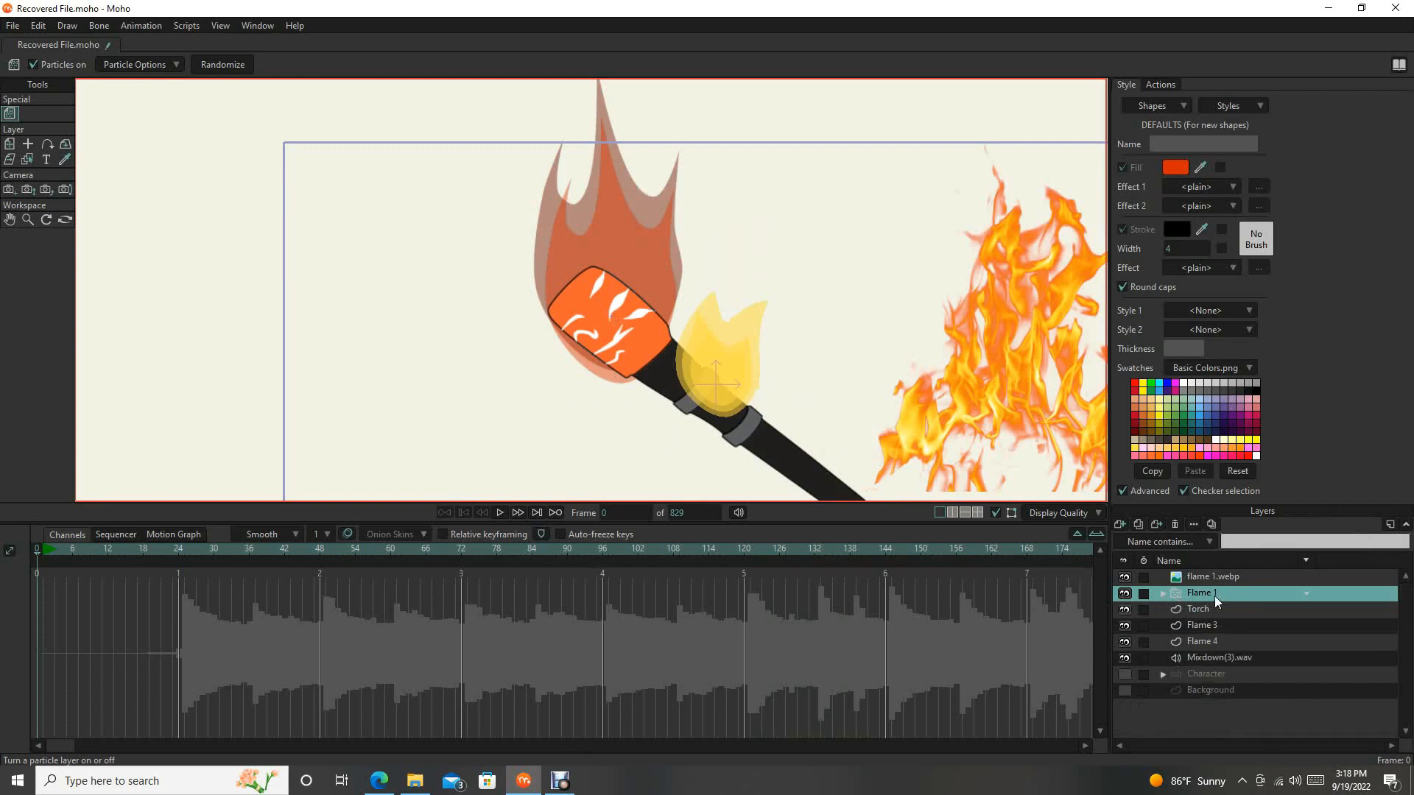
{"action": "left_click", "coordinate": [10, 144]}
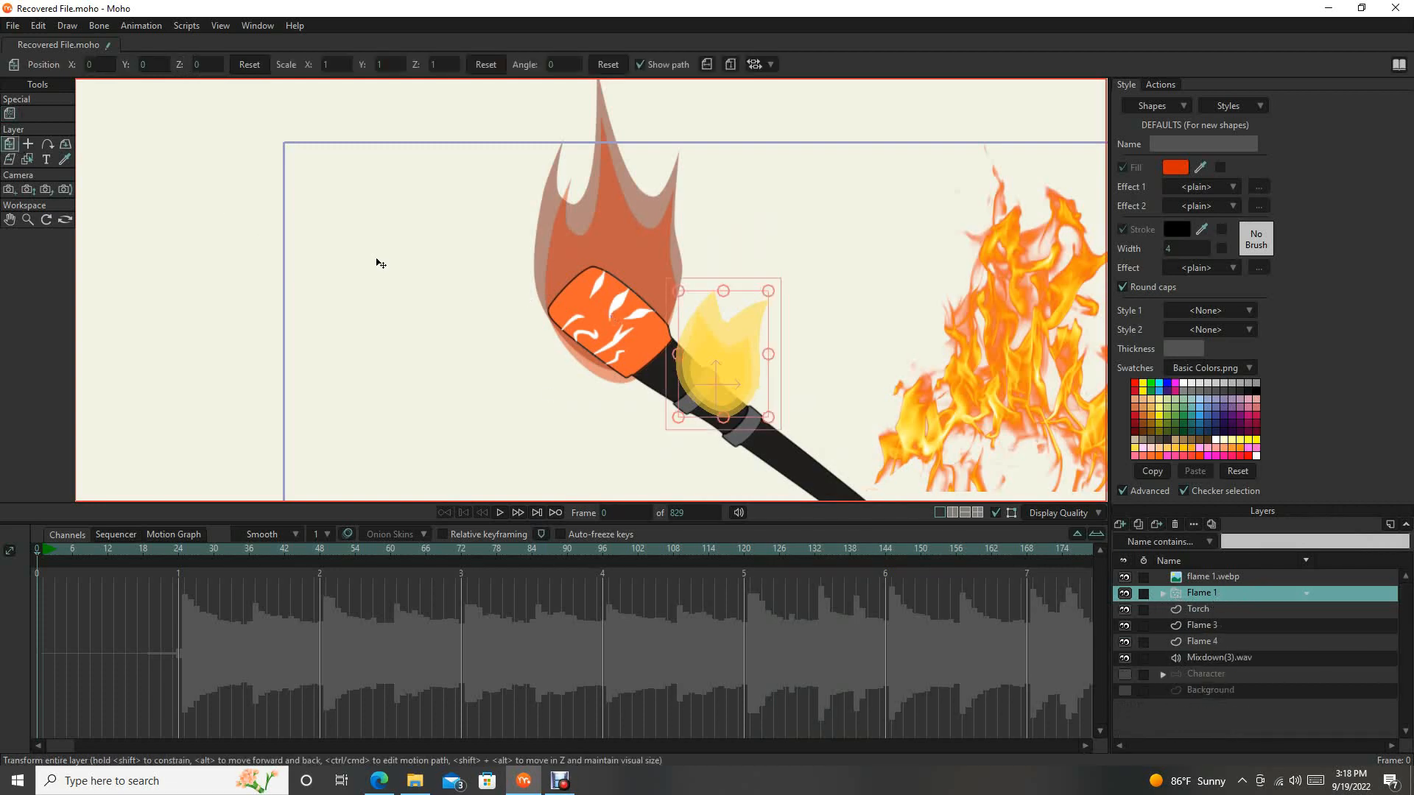
{"action": "left_click_drag", "start_coordinate": [732, 380], "coordinate": [637, 334]}
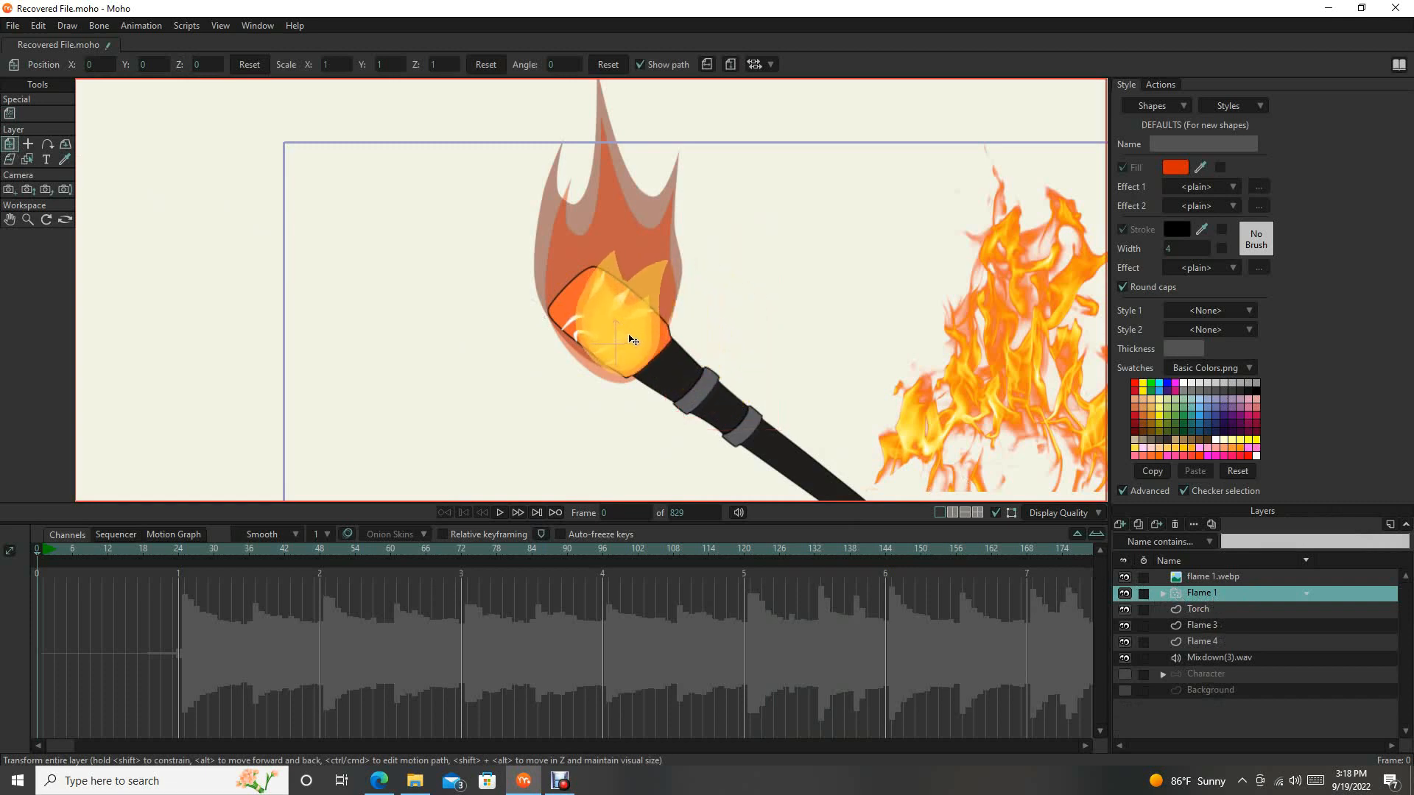
{"action": "left_click", "coordinate": [501, 511]}
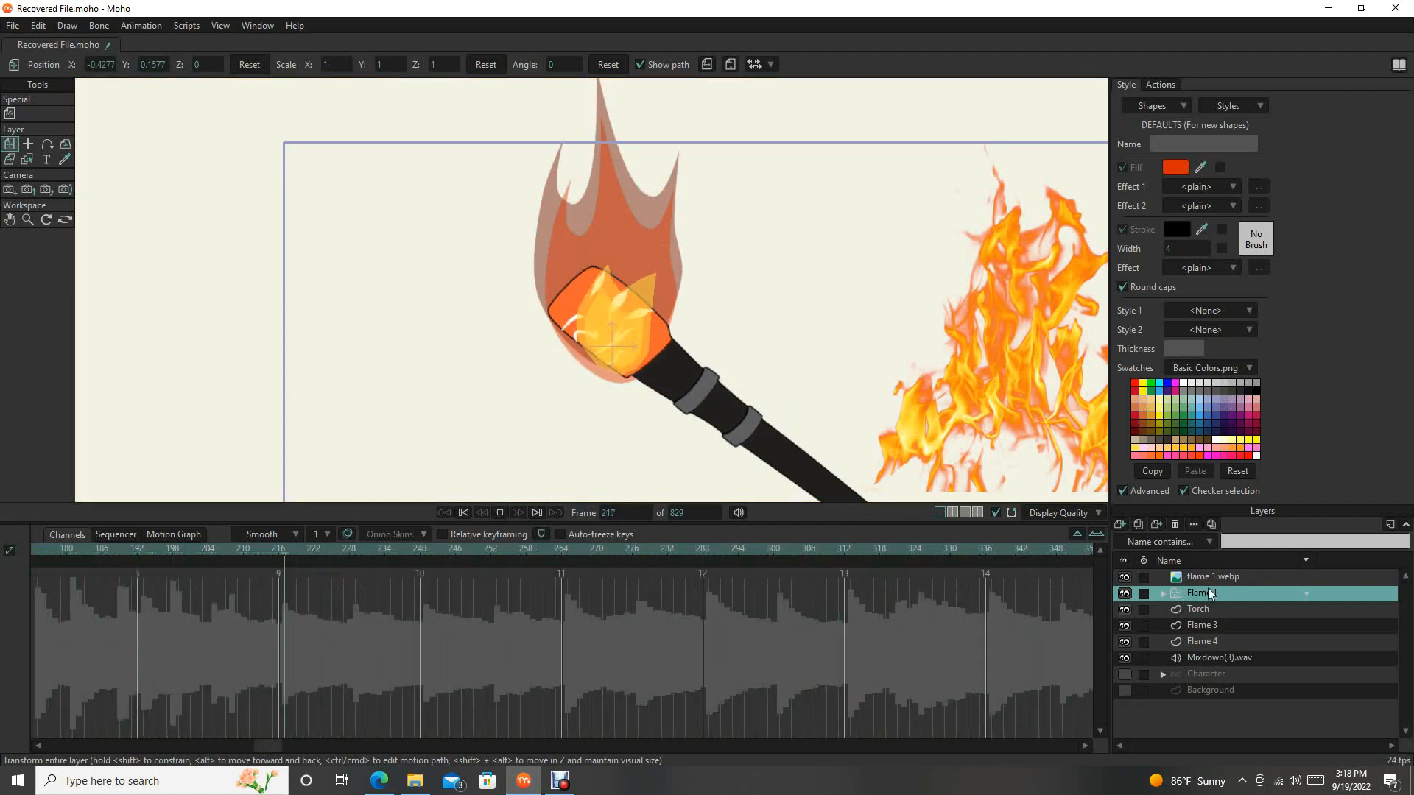
Expand the Flame 1 particle layer, preview its animation and make the timeline shorter to enlarge the canvas.
{"action": "left_click", "coordinate": [1164, 594]}
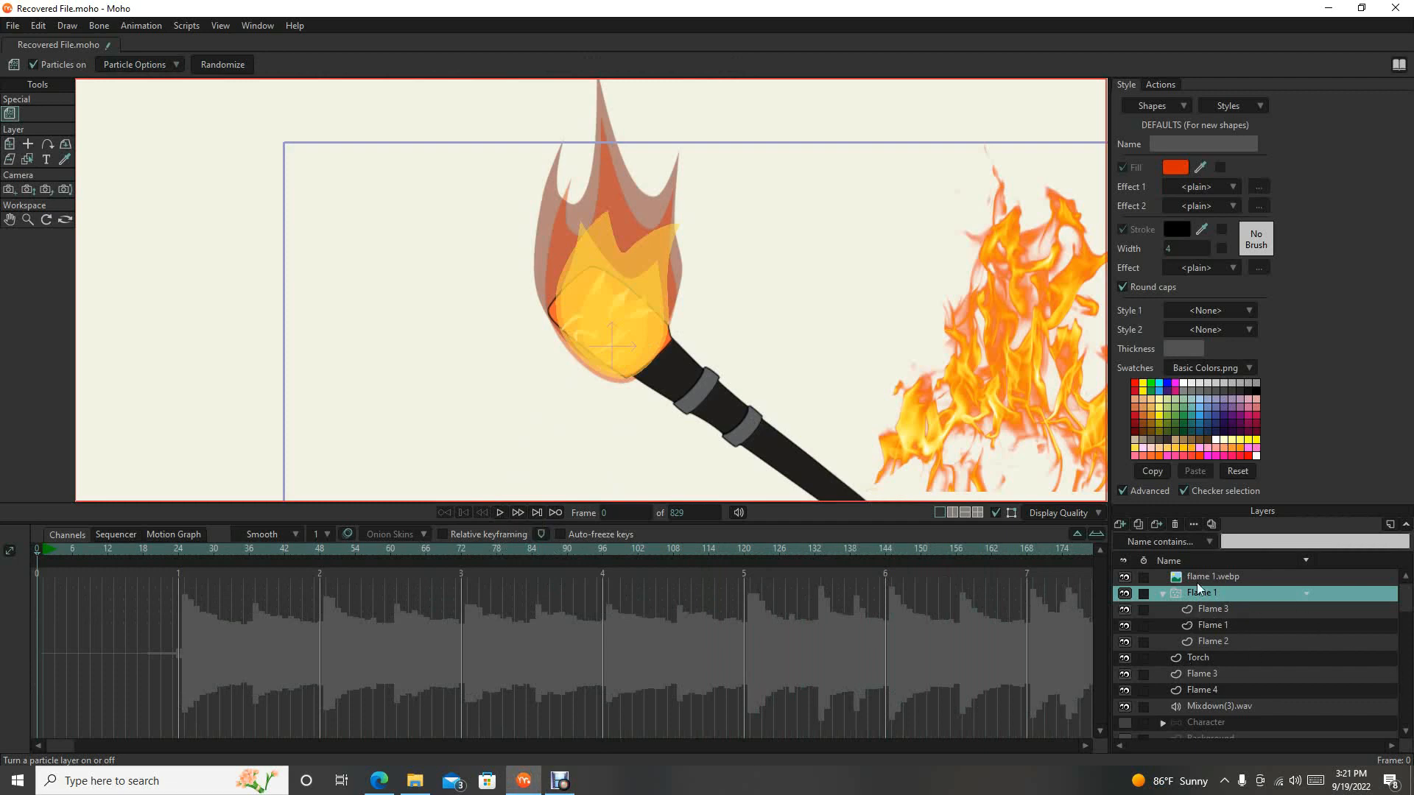
{"action": "left_click", "coordinate": [500, 512]}
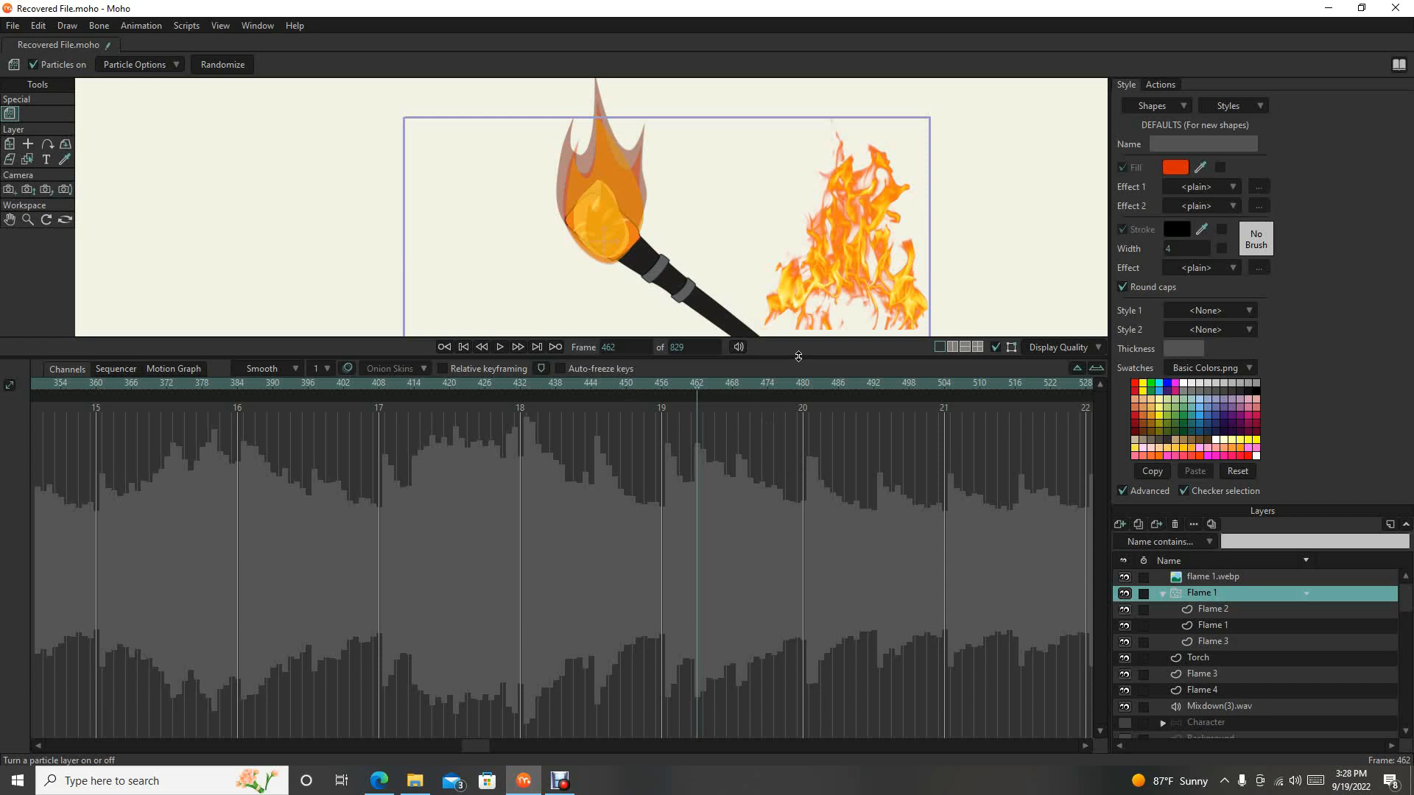
{"action": "left_click_drag", "start_coordinate": [798, 356], "coordinate": [433, 557]}
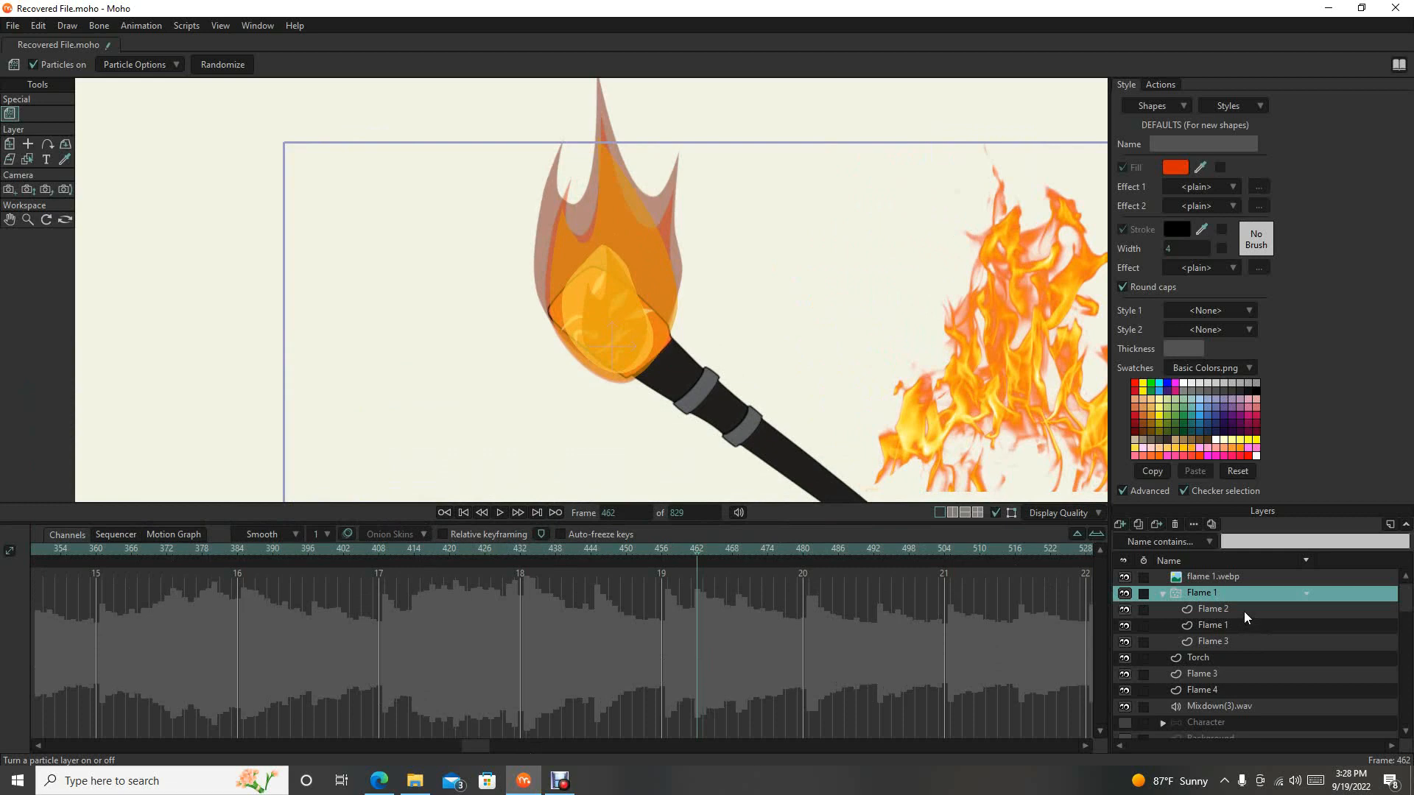
Review the particle settings of the Flame 1 particle layer and the early keyframes of the Flame 2 shape inside it.
{"action": "double_click", "coordinate": [1221, 596]}
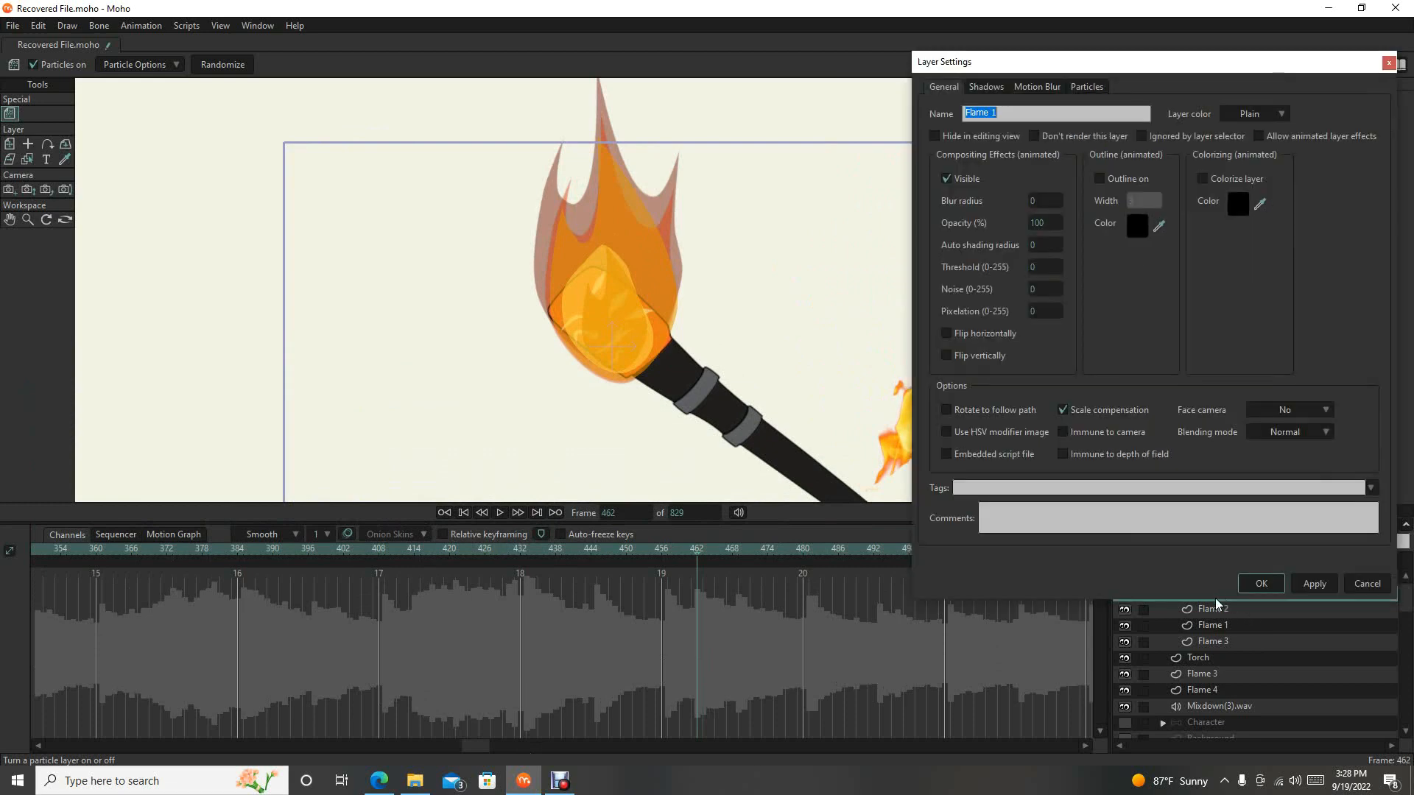
{"action": "left_click", "coordinate": [1087, 87]}
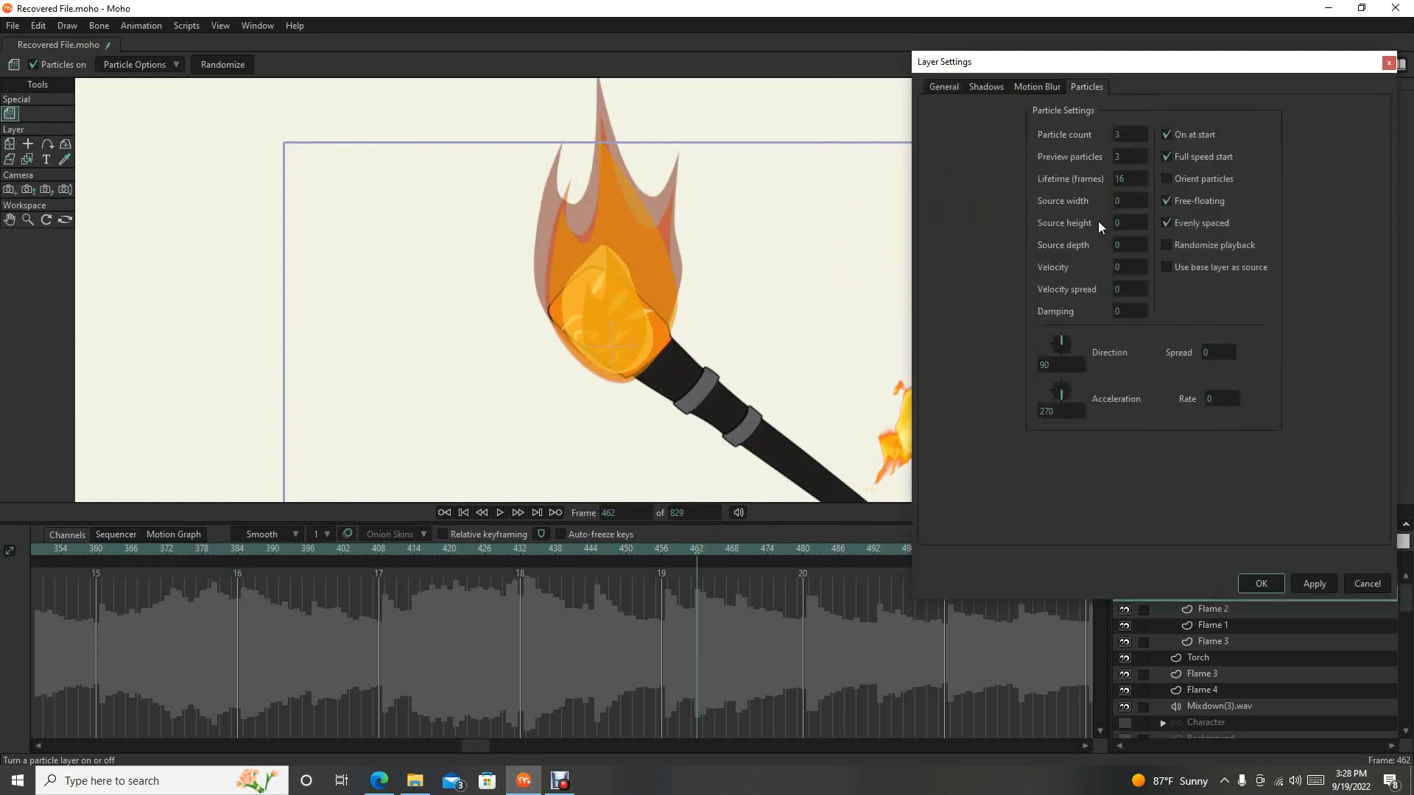
{"action": "left_click", "coordinate": [1272, 585]}
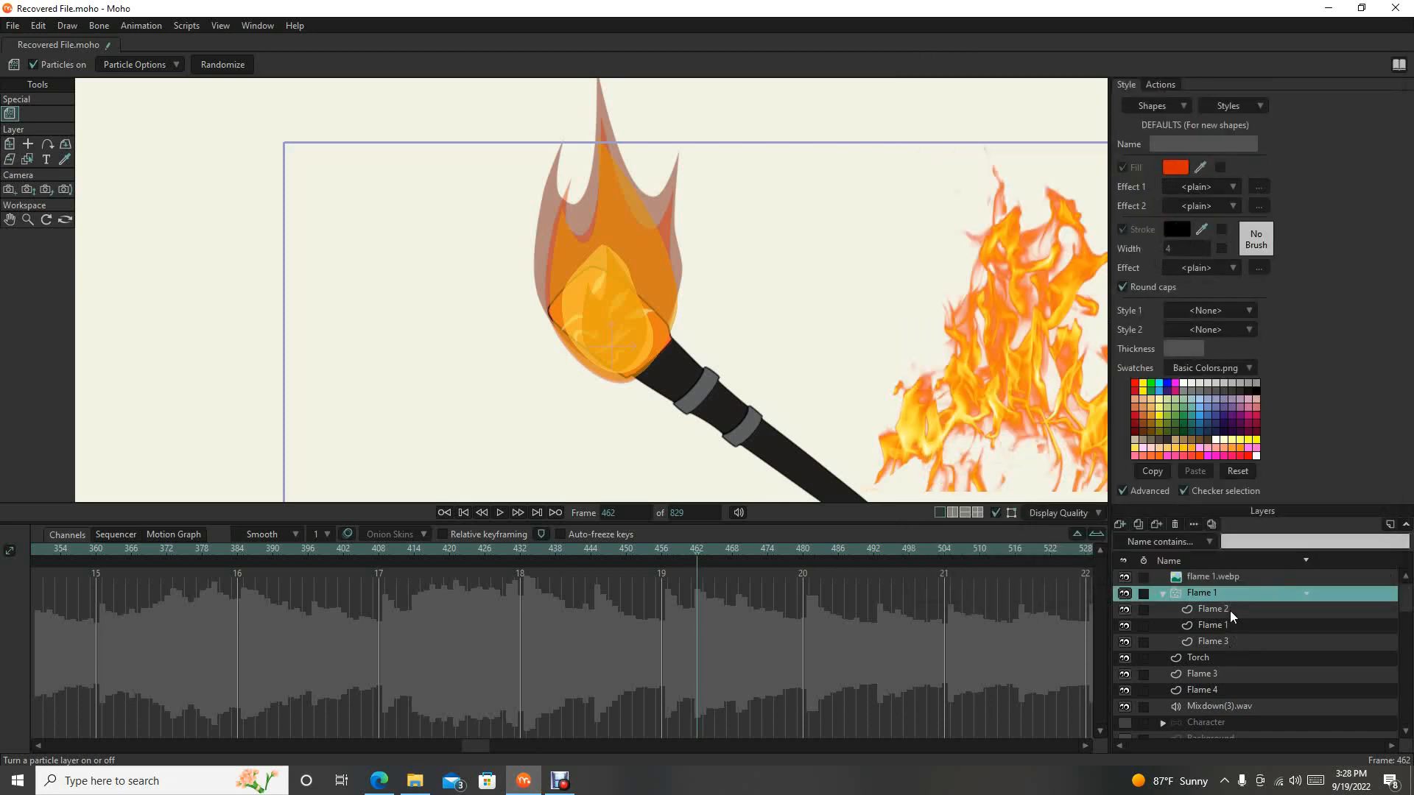
{"action": "double_click", "coordinate": [1229, 611]}
{"action": "left_click", "coordinate": [1261, 583]}
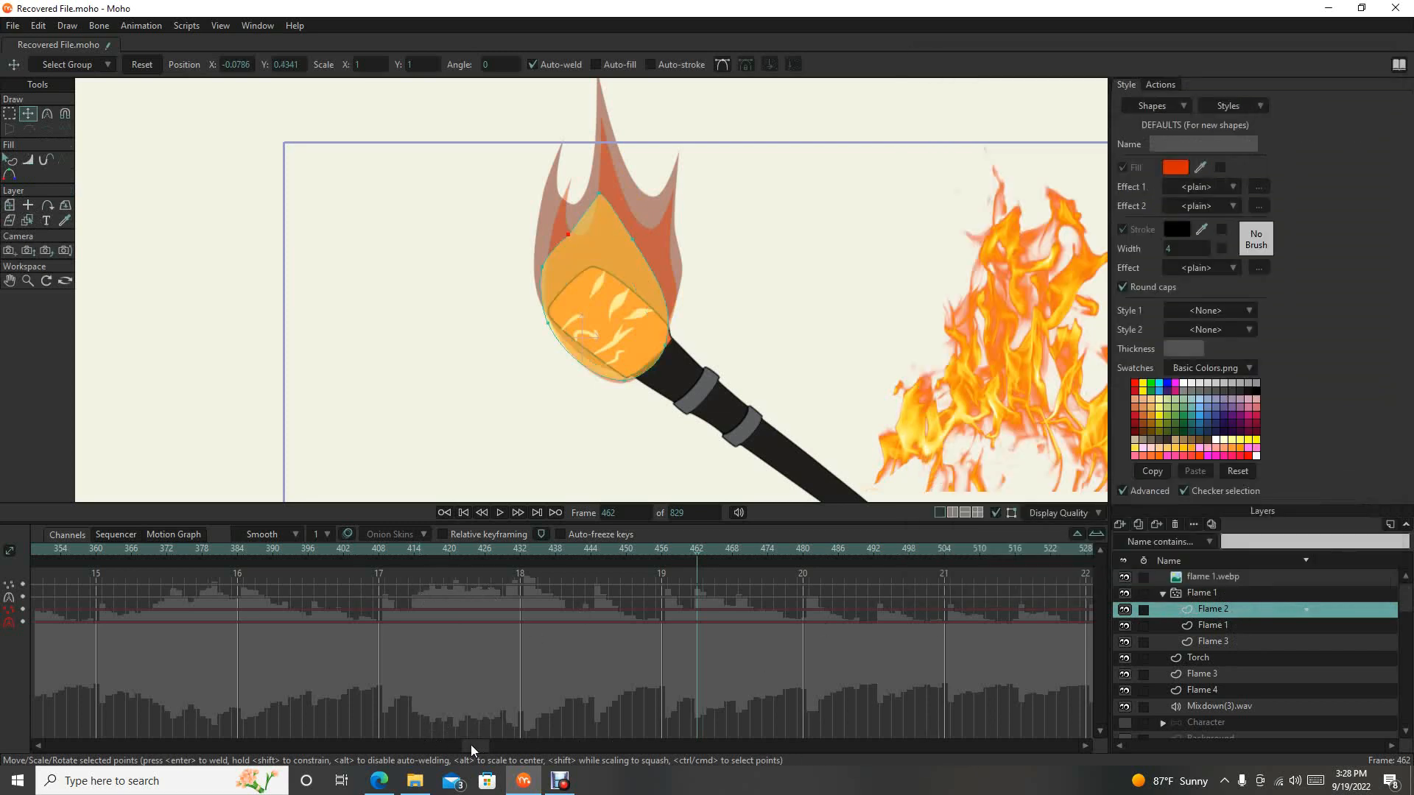
{"action": "left_click_drag", "start_coordinate": [470, 745], "coordinate": [55, 761]}
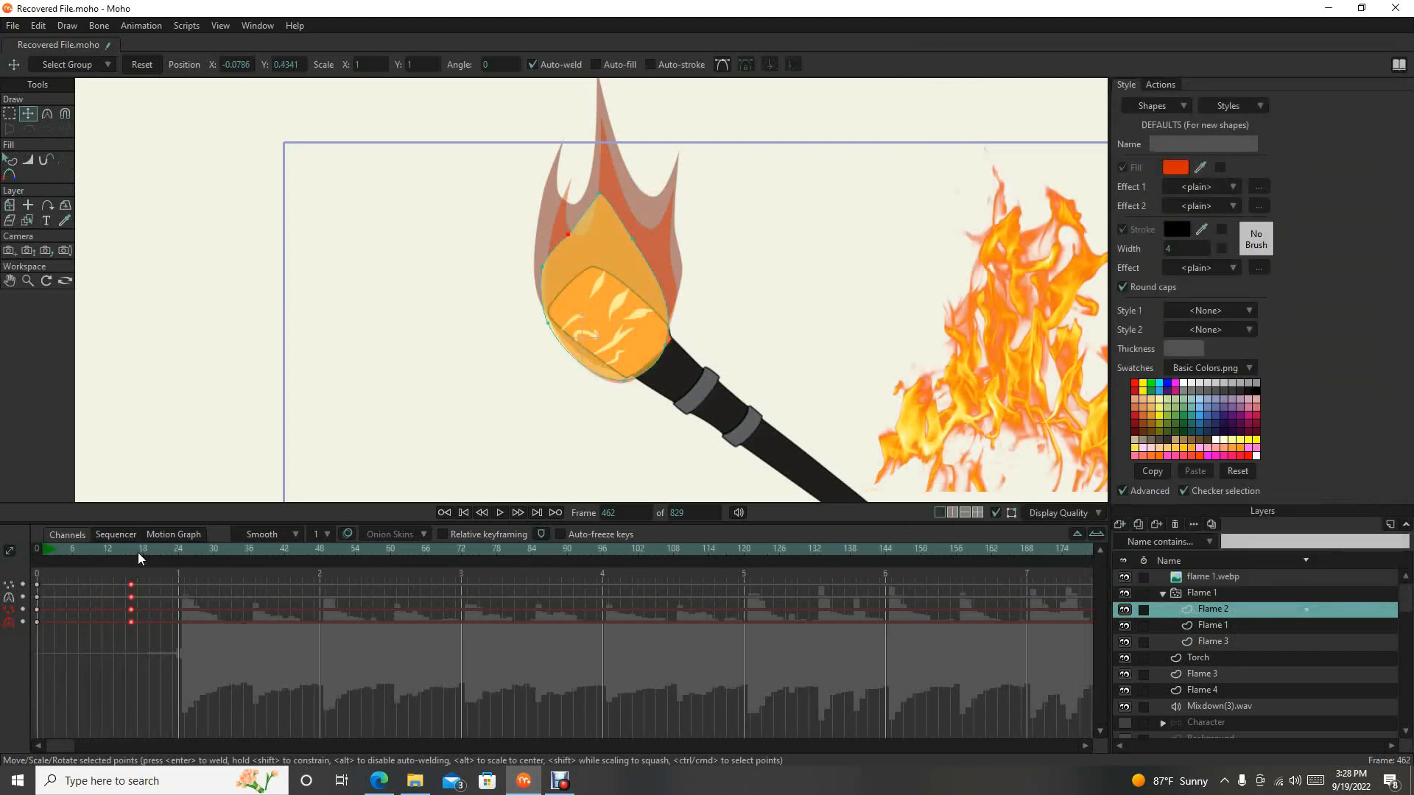
Play back the complete Flame 1 particle layer from frame 0.
{"action": "left_click", "coordinate": [500, 513]}
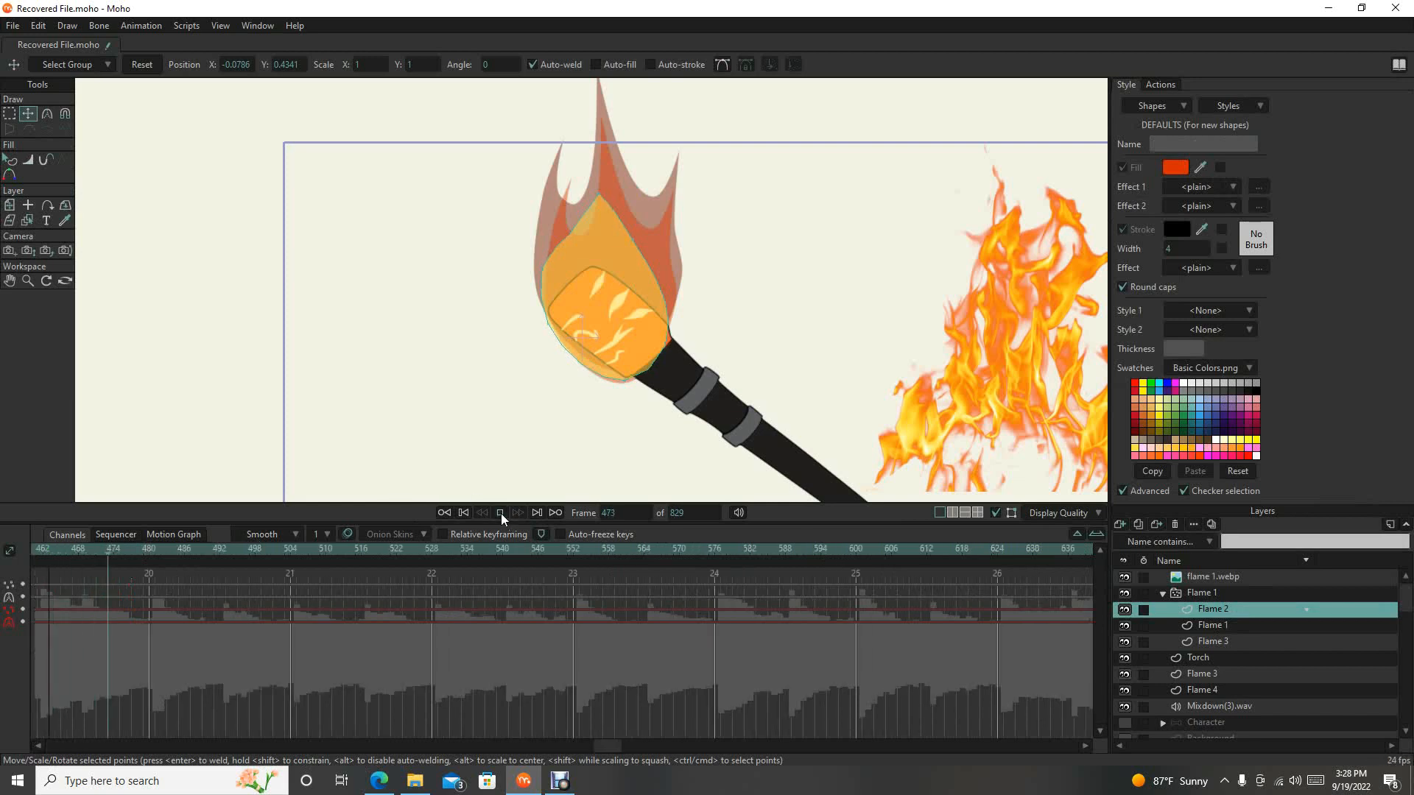
{"action": "left_click", "coordinate": [1237, 593]}
{"action": "left_click", "coordinate": [464, 512]}
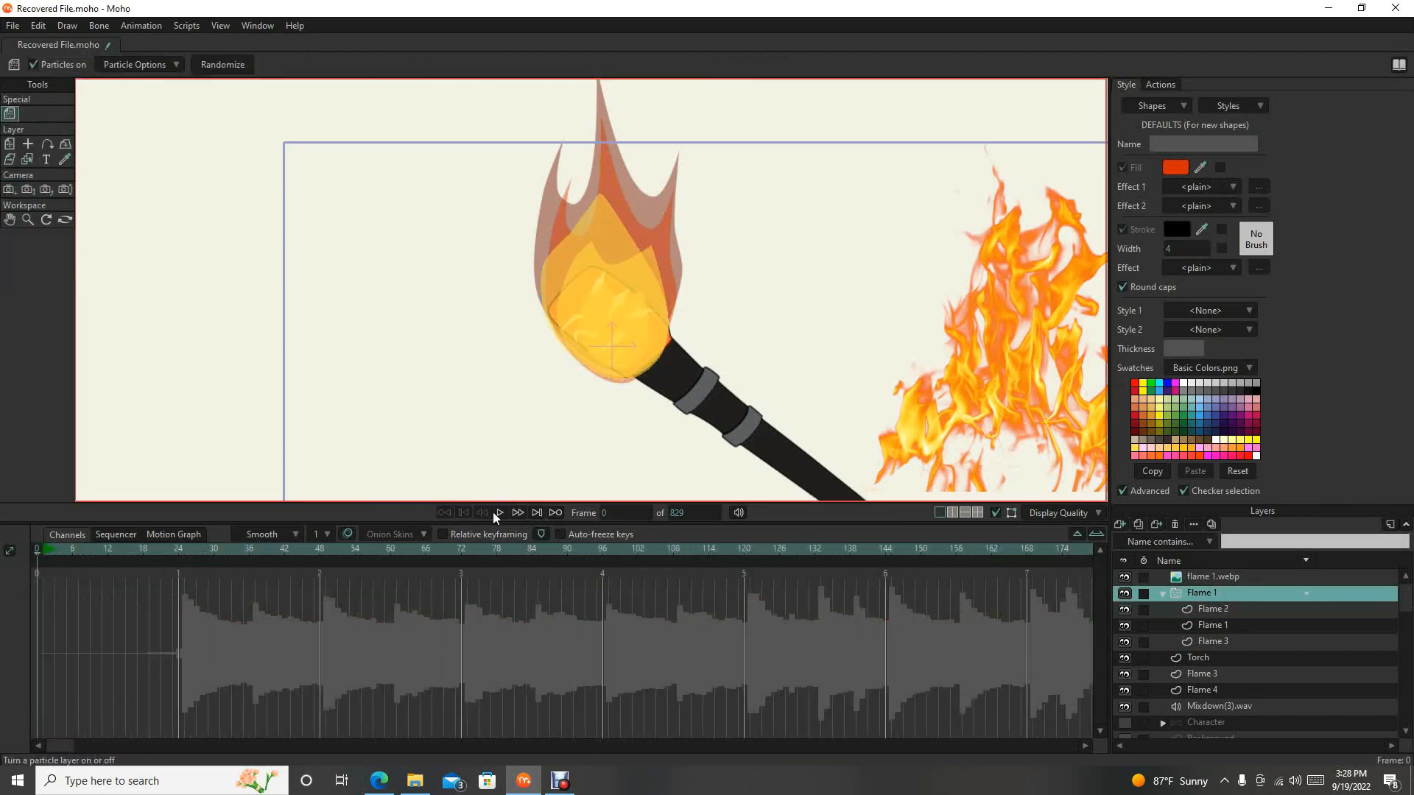
{"action": "left_click", "coordinate": [499, 513]}
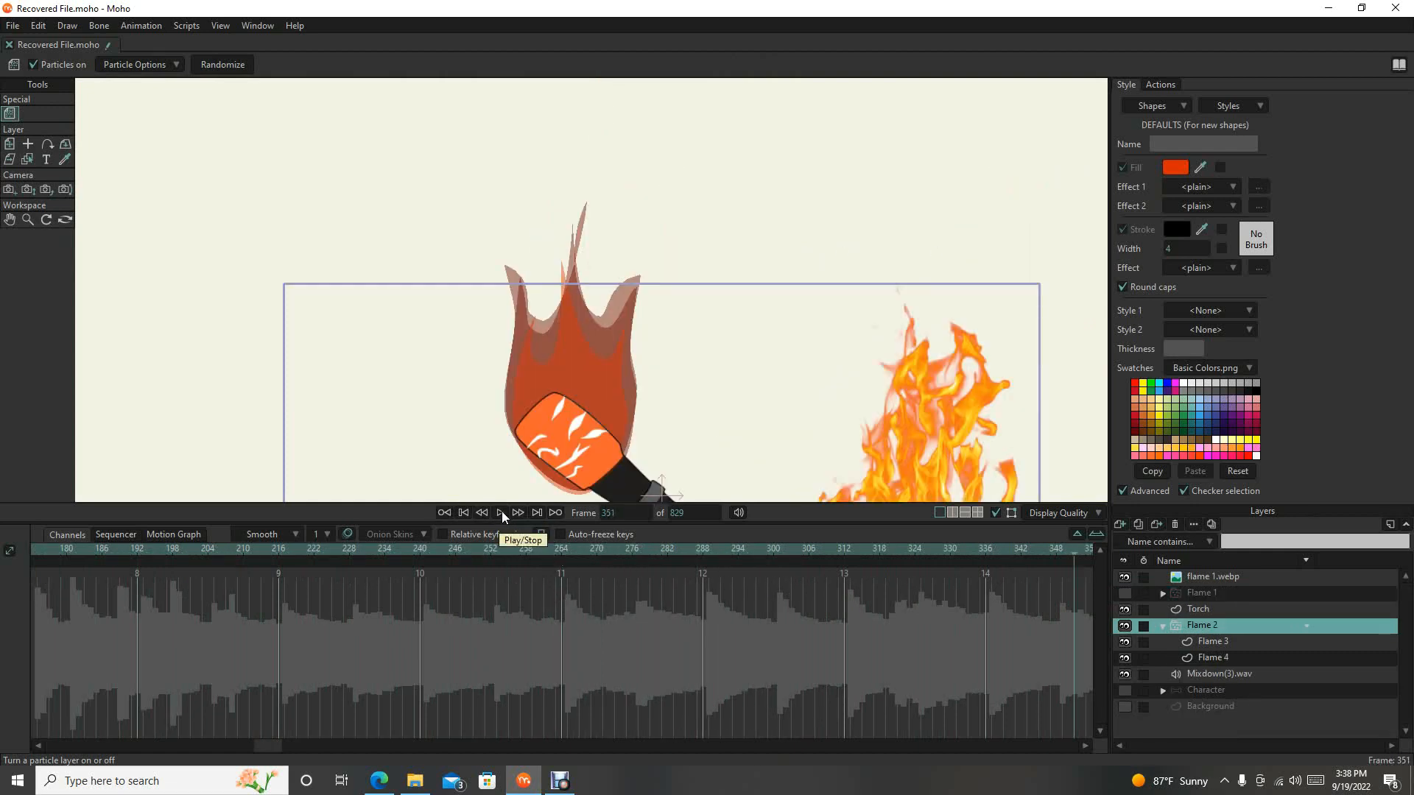
Preview the Flame 2 particle layer, unhide the Flame 1 particle layer and play back both flames on the torch together.
{"action": "left_click", "coordinate": [501, 511]}
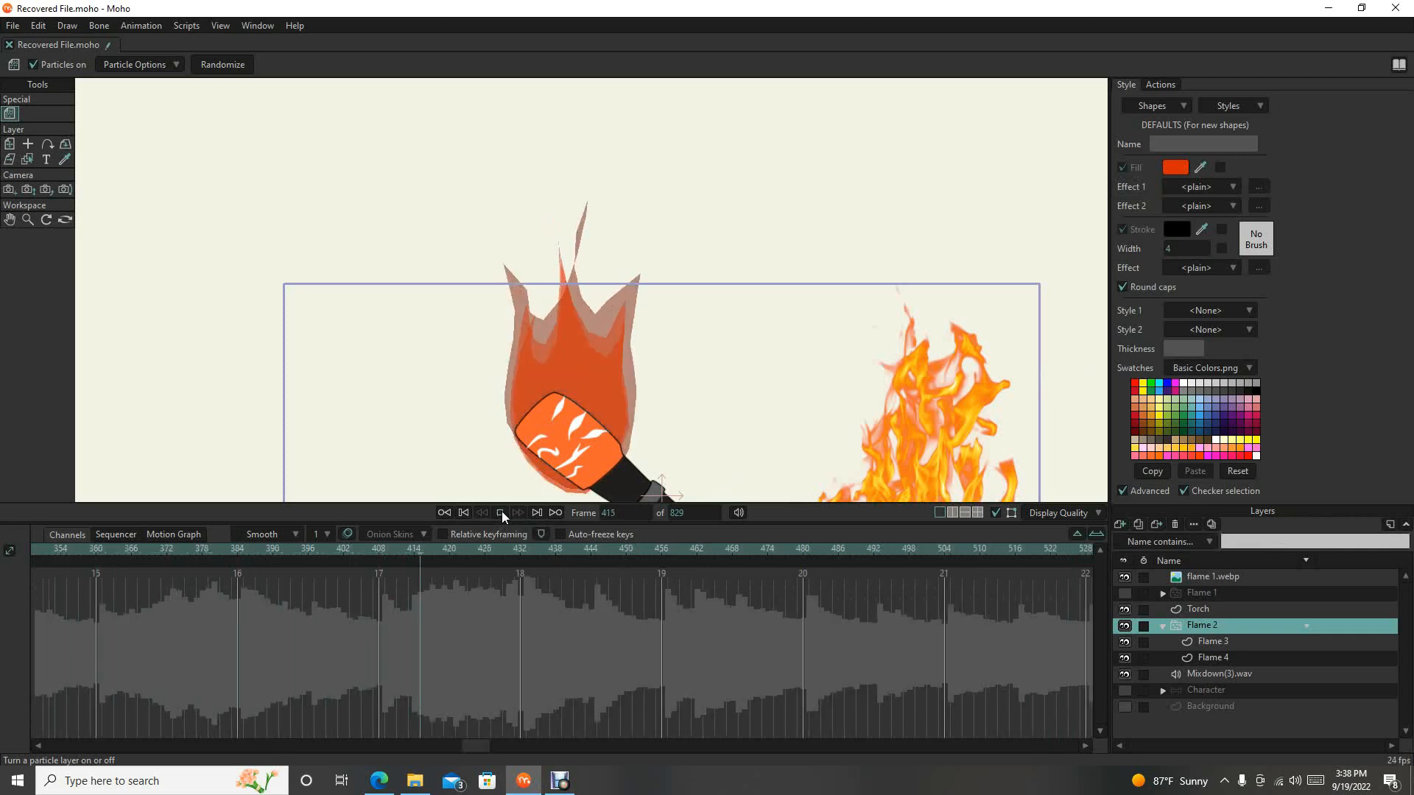
{"action": "left_click", "coordinate": [1124, 593]}
{"action": "scroll", "coordinate": [663, 294], "scroll_direction": "down", "scroll_amount": 4}
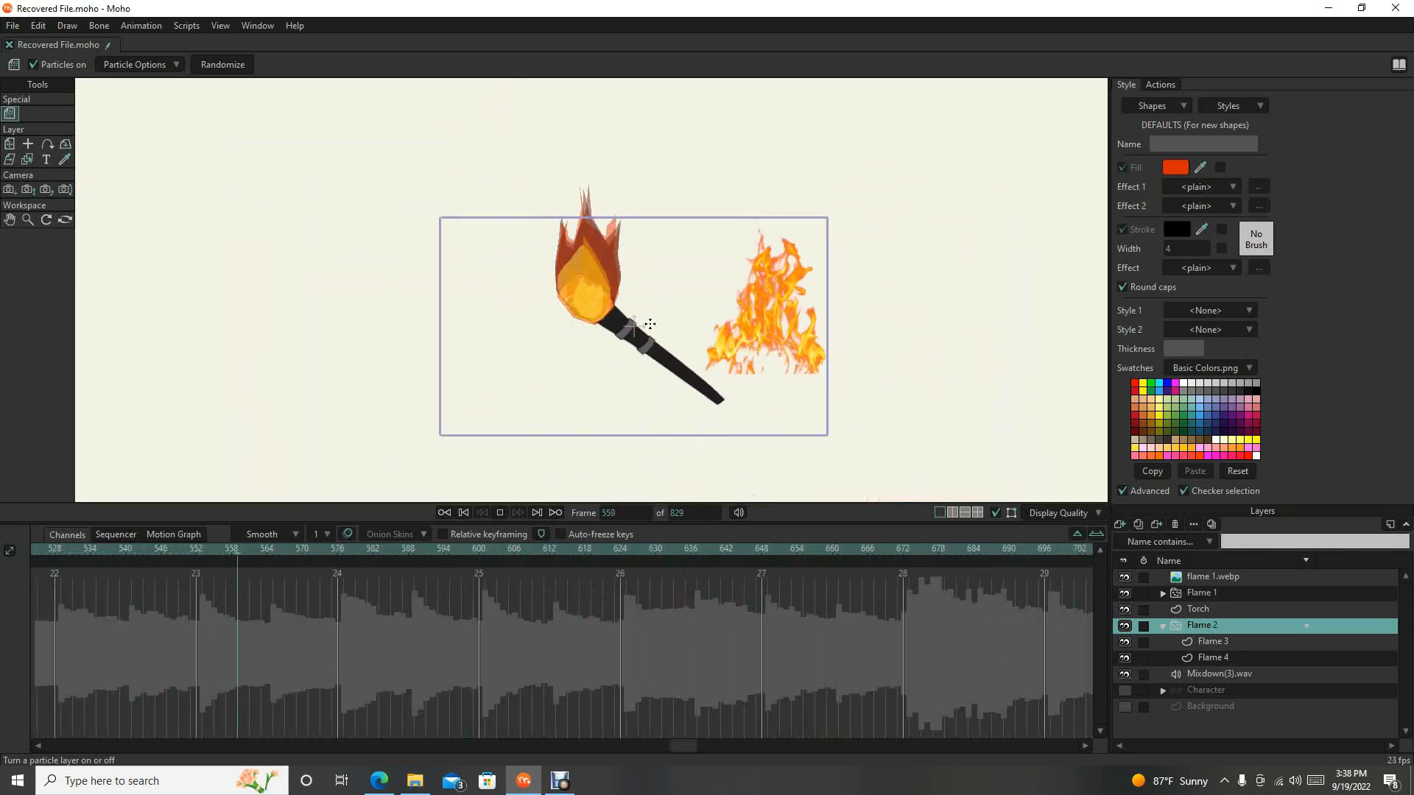
{"action": "scroll", "coordinate": [647, 315], "scroll_direction": "up", "scroll_amount": 3}
{"action": "scroll", "coordinate": [624, 344], "scroll_direction": "up", "scroll_amount": 3}
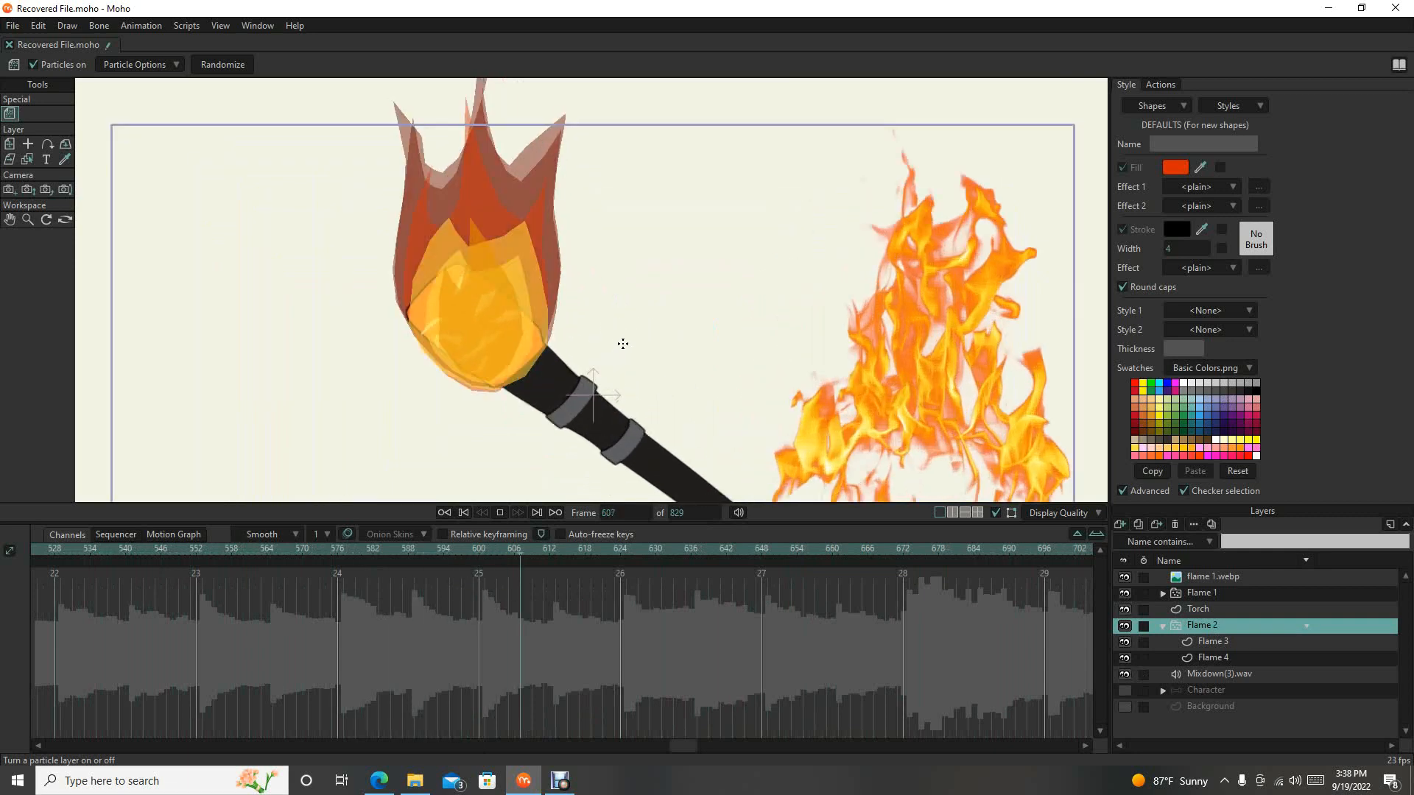
{"action": "scroll", "coordinate": [618, 335], "scroll_direction": "down", "scroll_amount": 2}
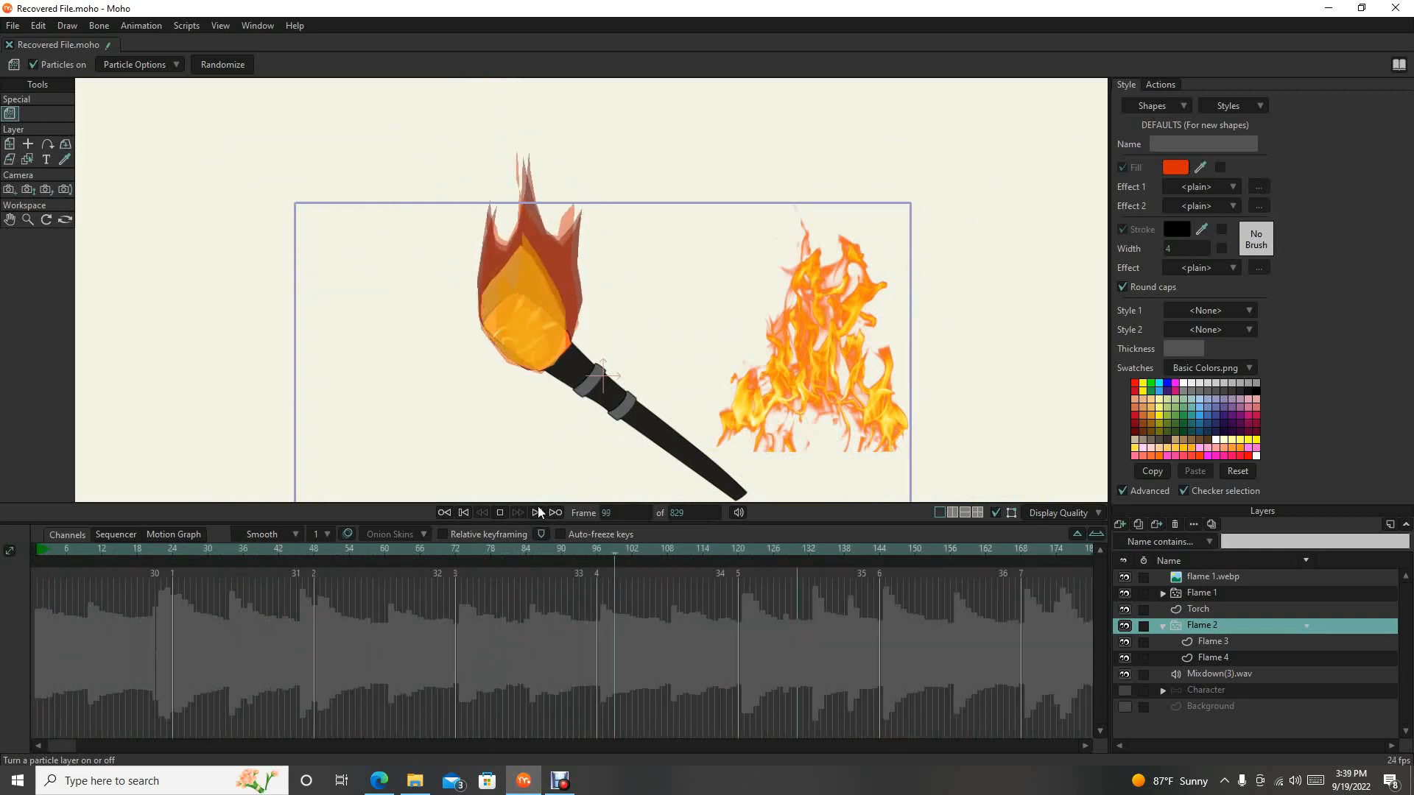
{"action": "left_click", "coordinate": [501, 512]}
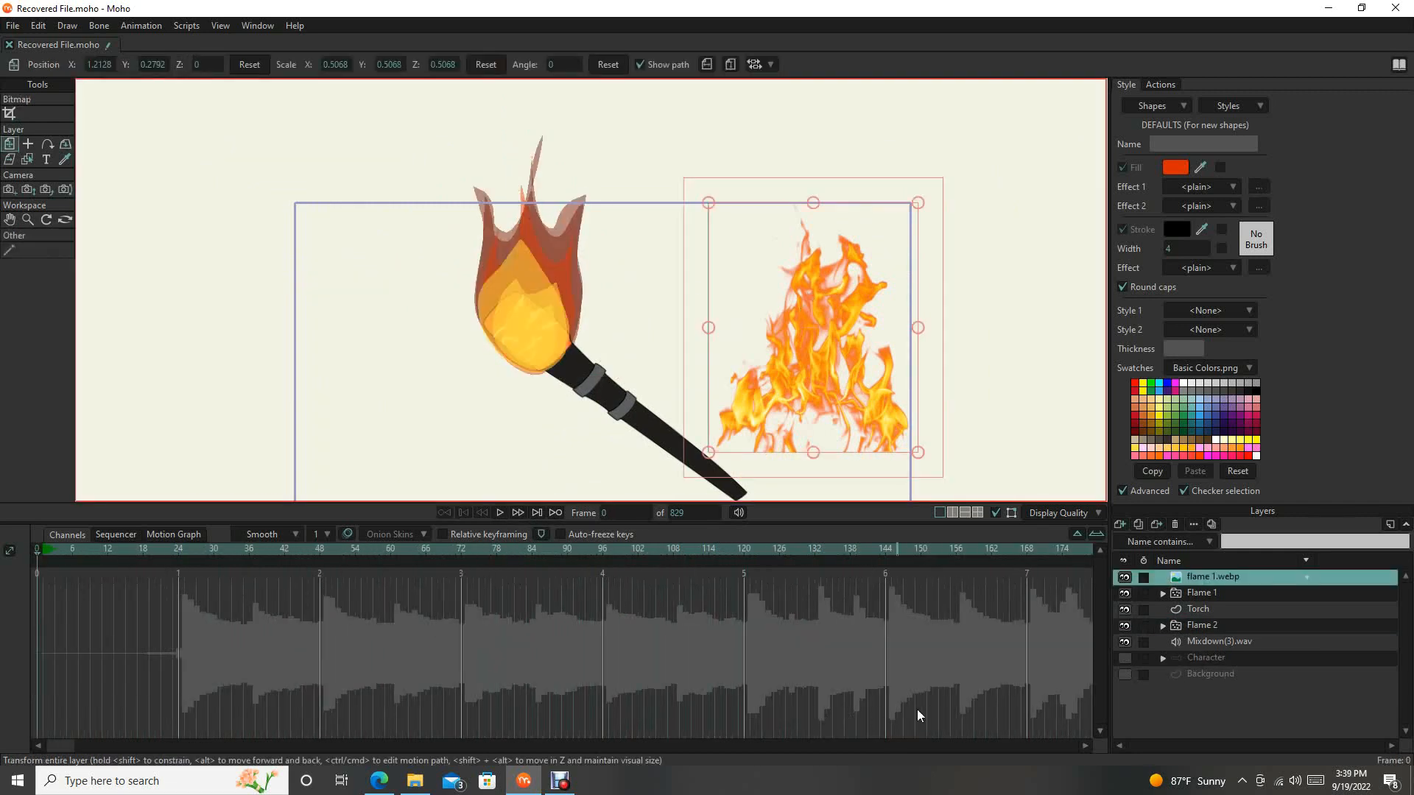
Create a new vector layer named Flame1 above the flame 1.webp image.
{"action": "left_click", "coordinate": [1120, 524]}
{"action": "left_click", "coordinate": [1144, 541]}
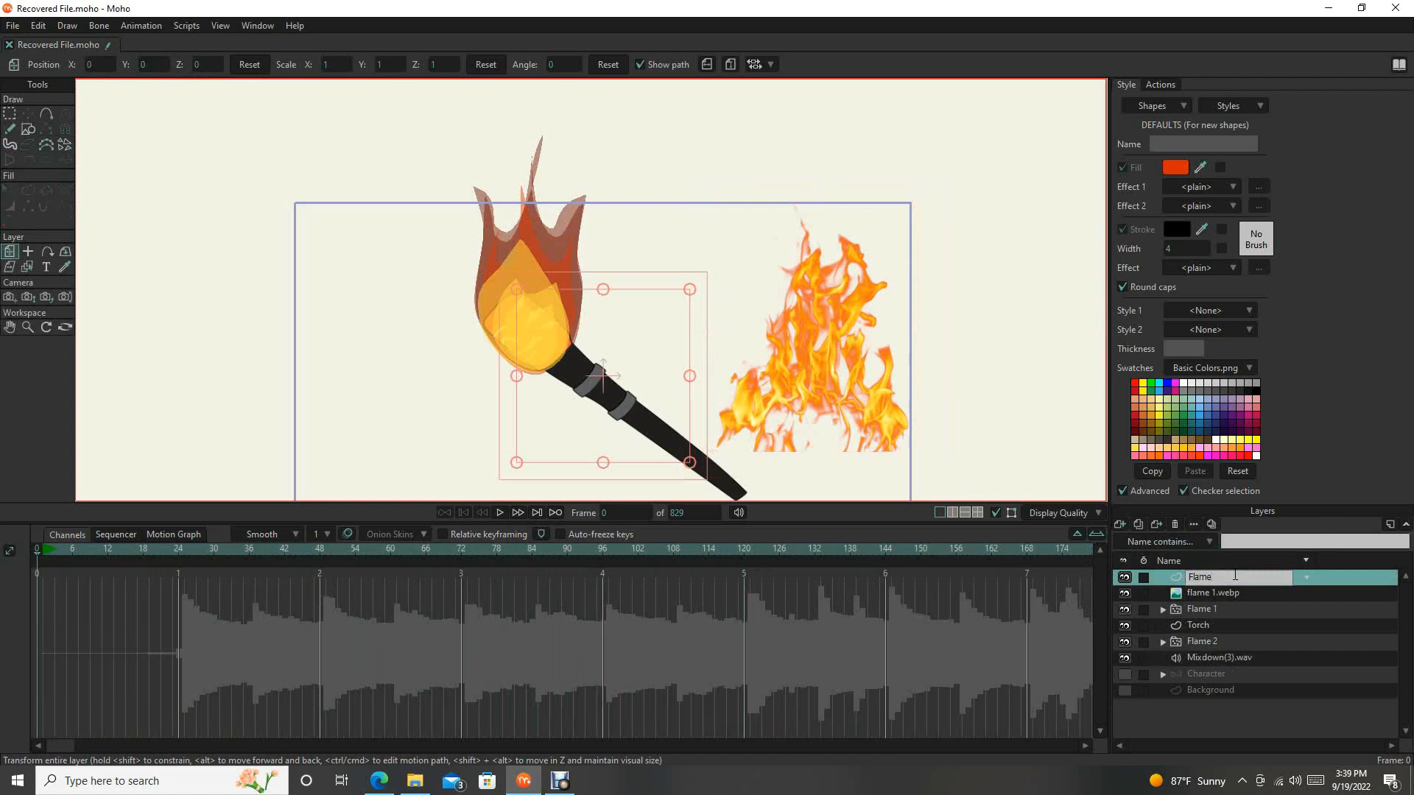
{"action": "key", "text": "Return"}
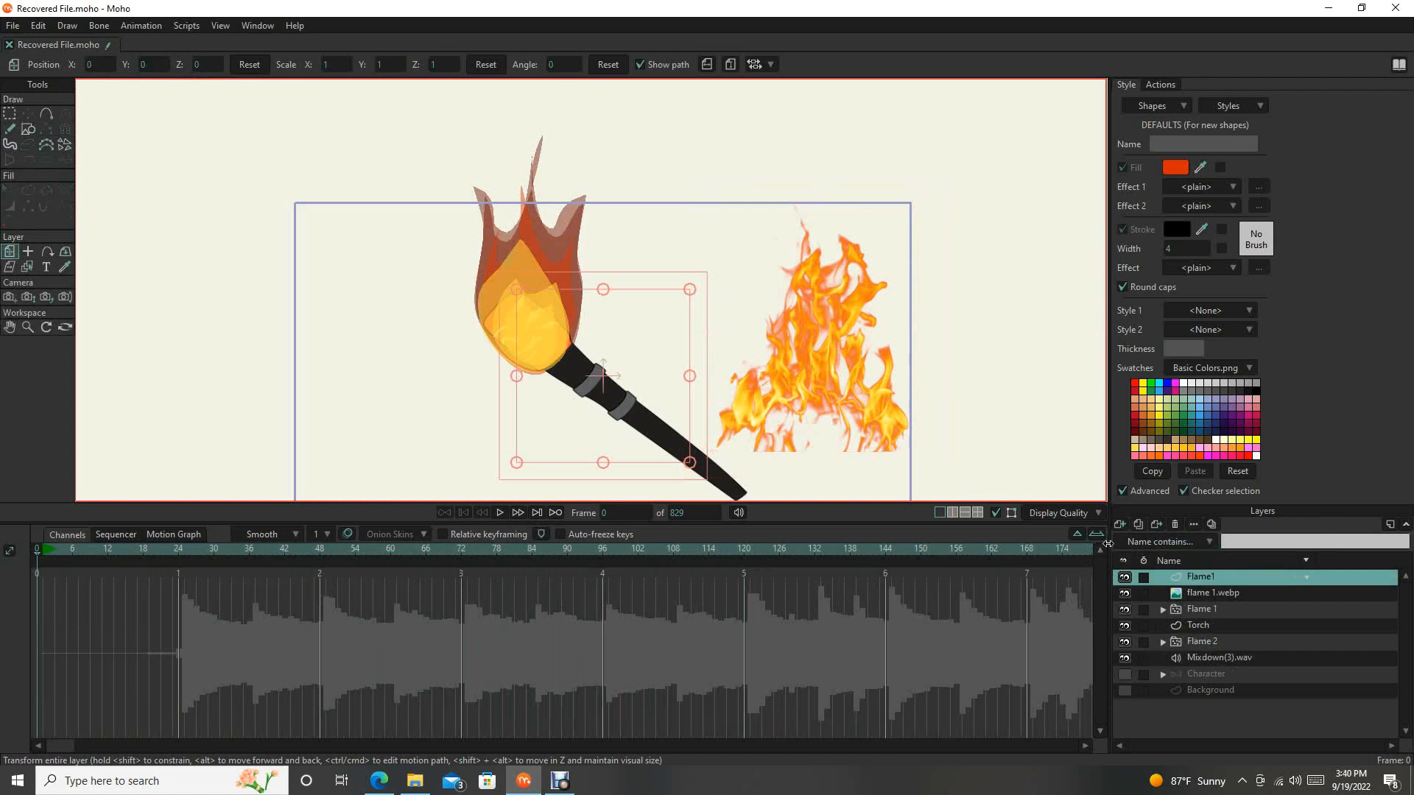
Examine the flame shapes in the flame 1.webp reference image up close with the Add Point tool ready.
{"action": "left_click", "coordinate": [46, 114]}
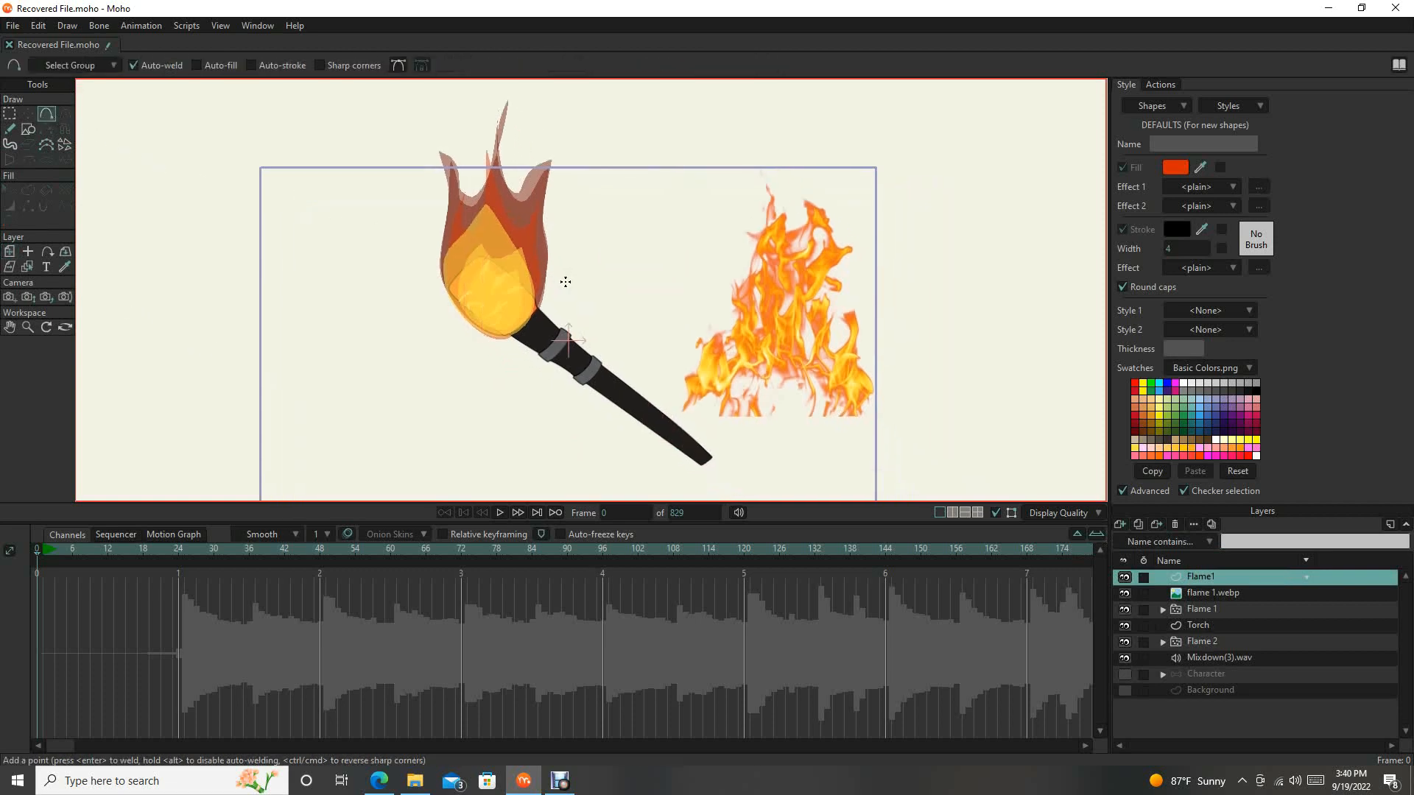
{"action": "left_click_drag", "start_coordinate": [779, 319], "coordinate": [534, 273]}
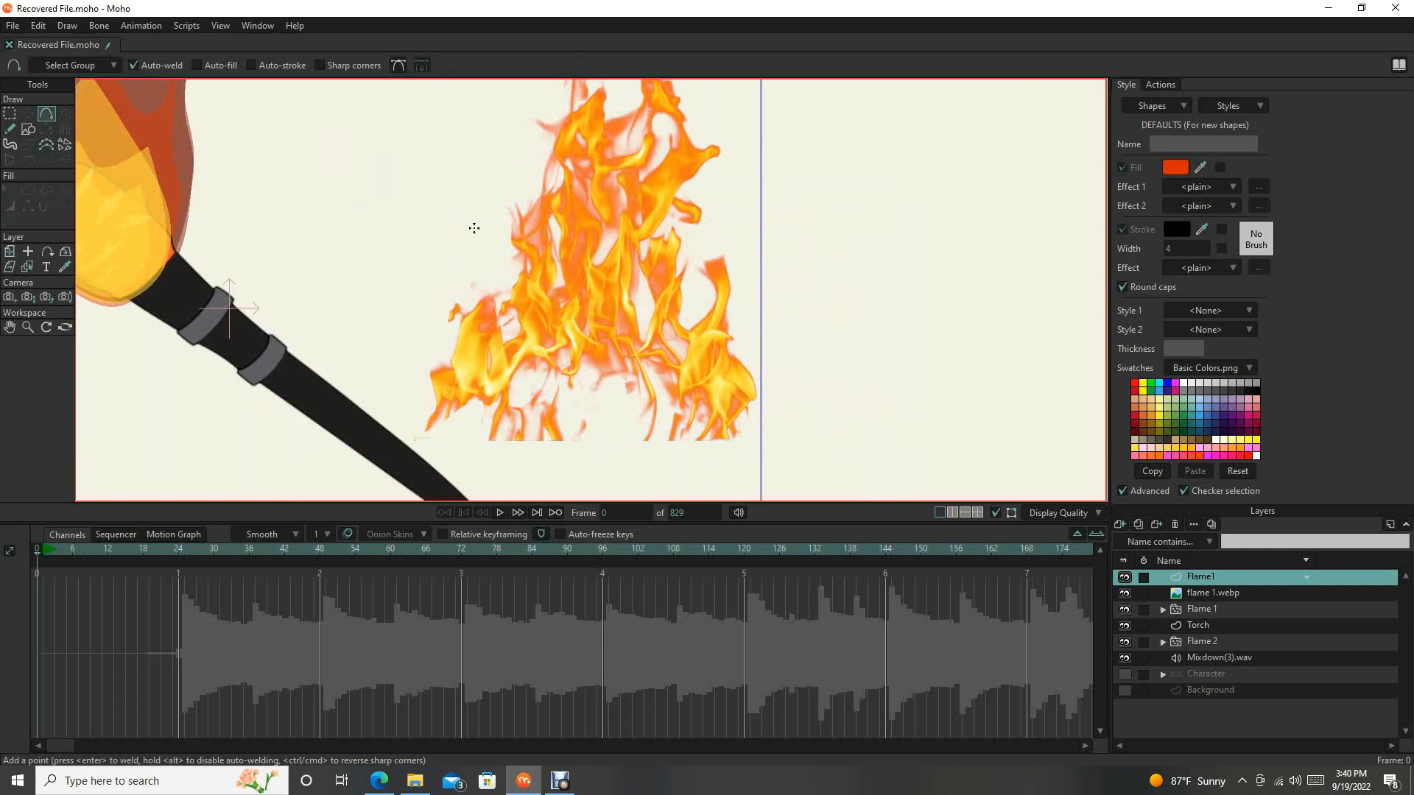
{"action": "left_click_drag", "start_coordinate": [474, 228], "coordinate": [547, 289]}
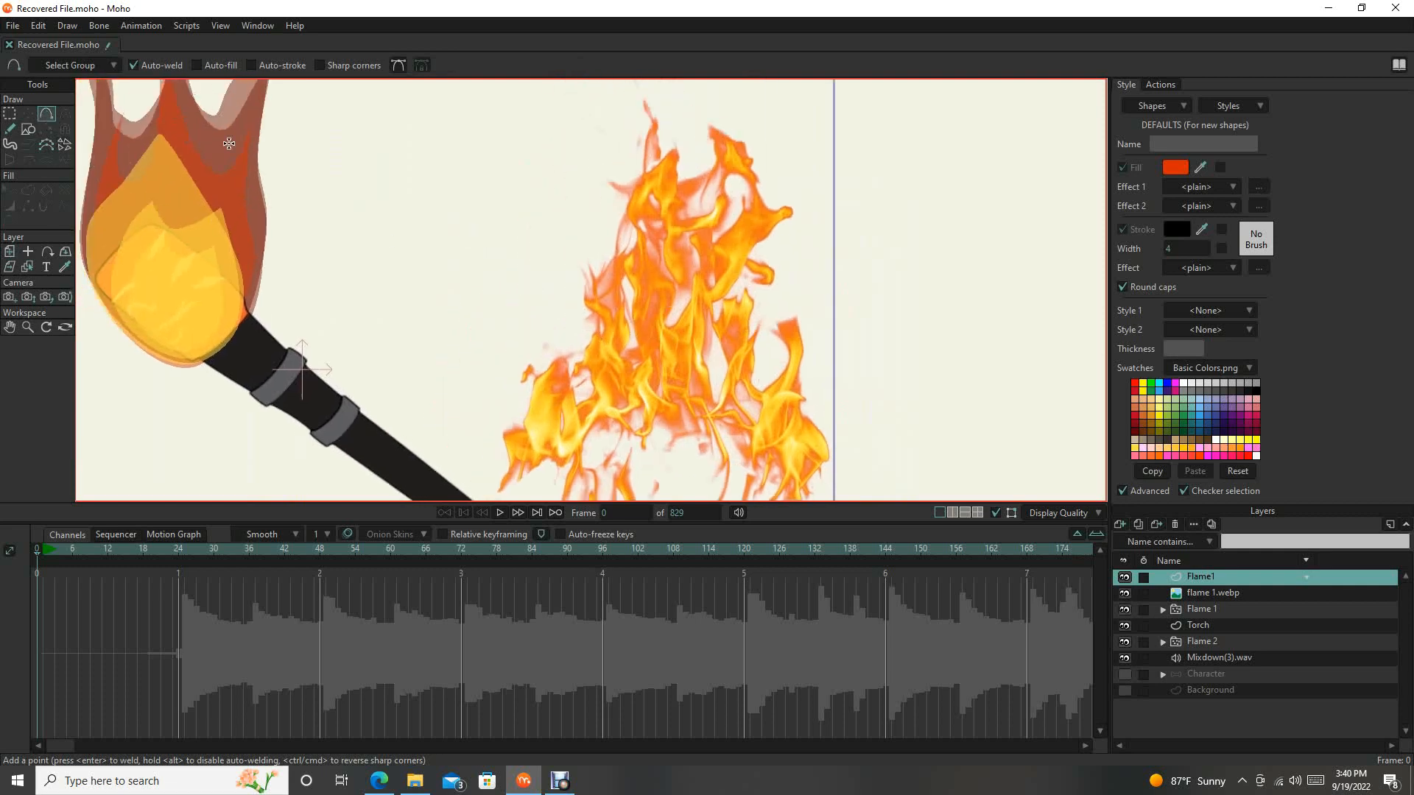
{"action": "left_click_drag", "start_coordinate": [630, 324], "coordinate": [562, 225]}
{"action": "scroll", "coordinate": [529, 343], "scroll_direction": "down", "scroll_amount": 1}
{"action": "scroll", "coordinate": [608, 325], "scroll_direction": "down", "scroll_amount": 1}
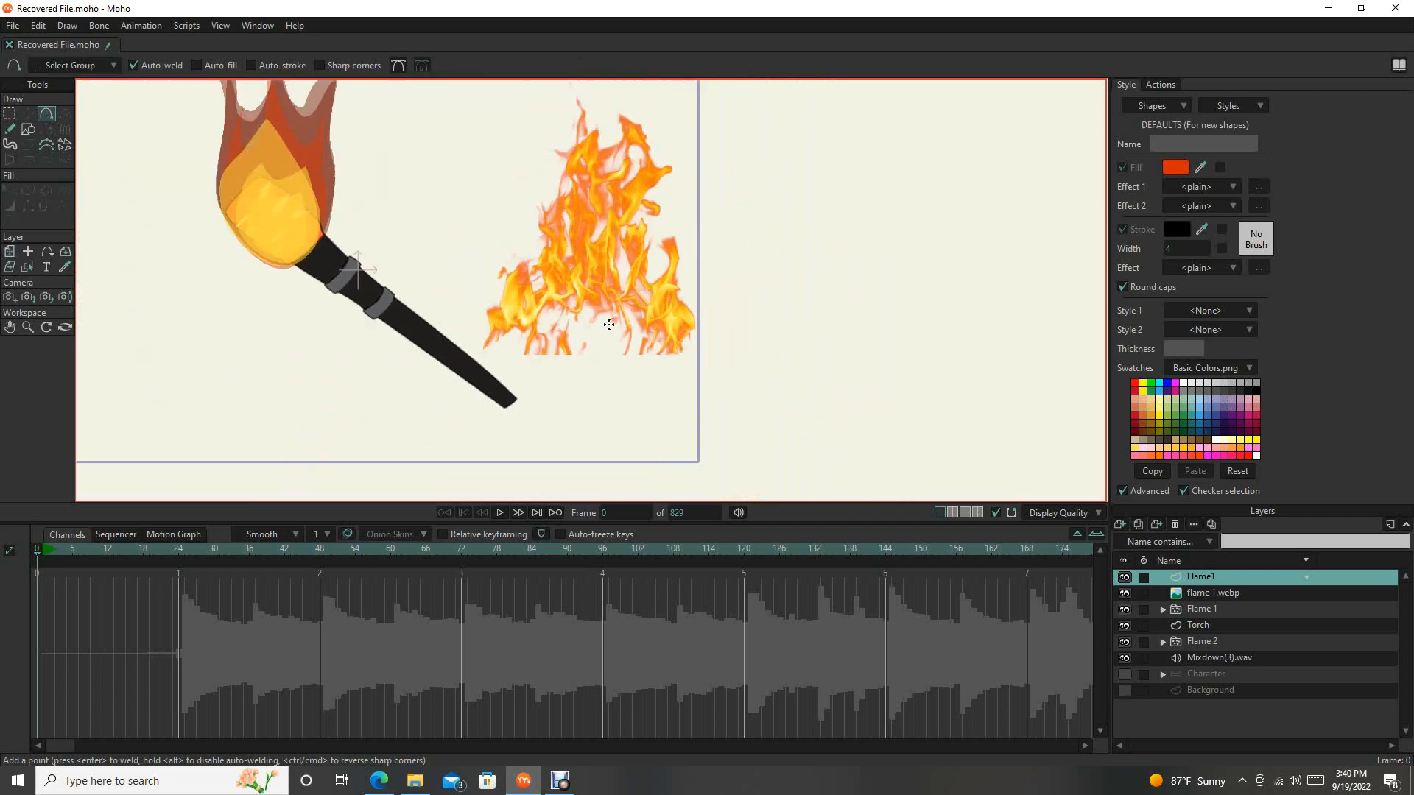
{"action": "left_click_drag", "start_coordinate": [606, 318], "coordinate": [563, 307]}
{"action": "scroll", "coordinate": [589, 281], "scroll_direction": "up", "scroll_amount": 3}
{"action": "left_click_drag", "start_coordinate": [579, 258], "coordinate": [651, 301]}
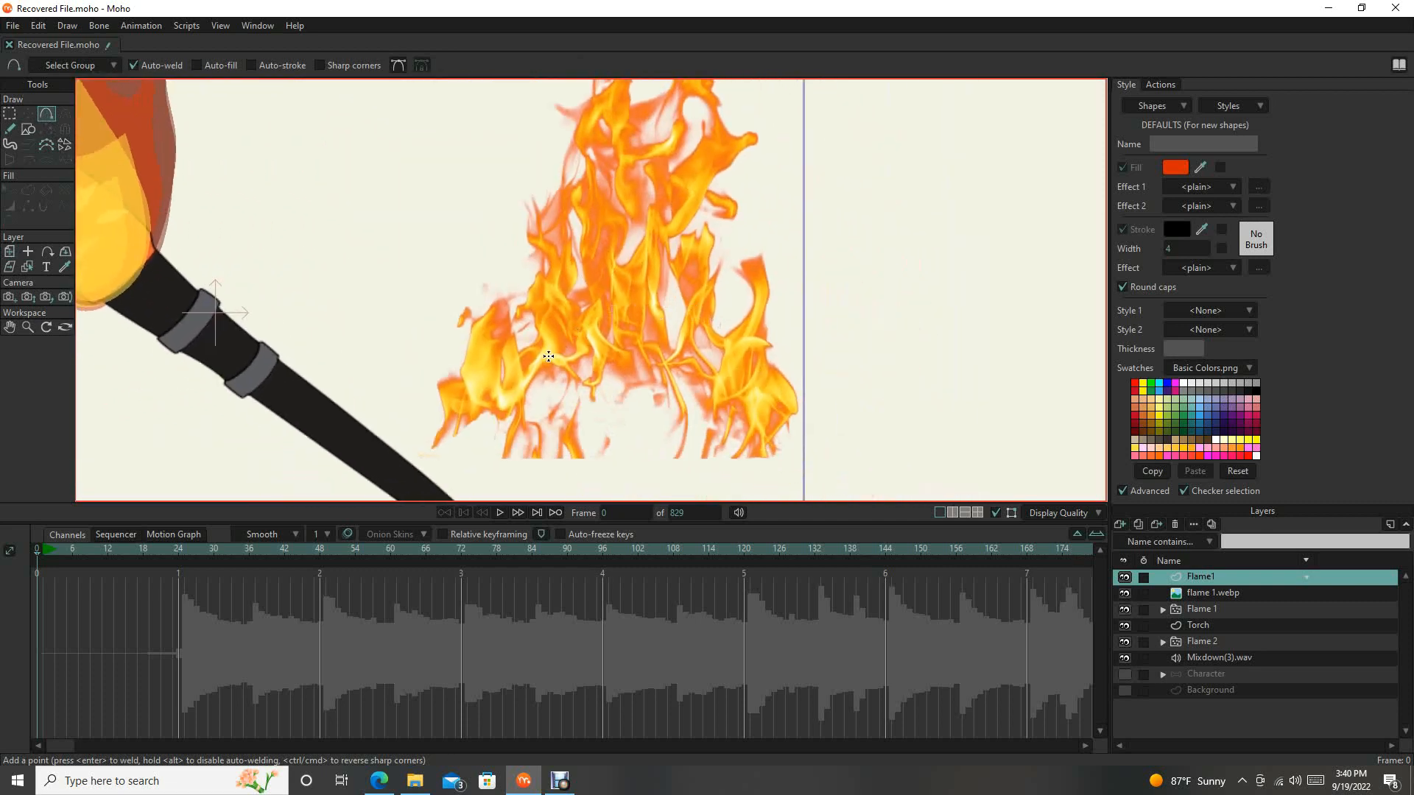
{"action": "left_click_drag", "start_coordinate": [287, 201], "coordinate": [645, 324]}
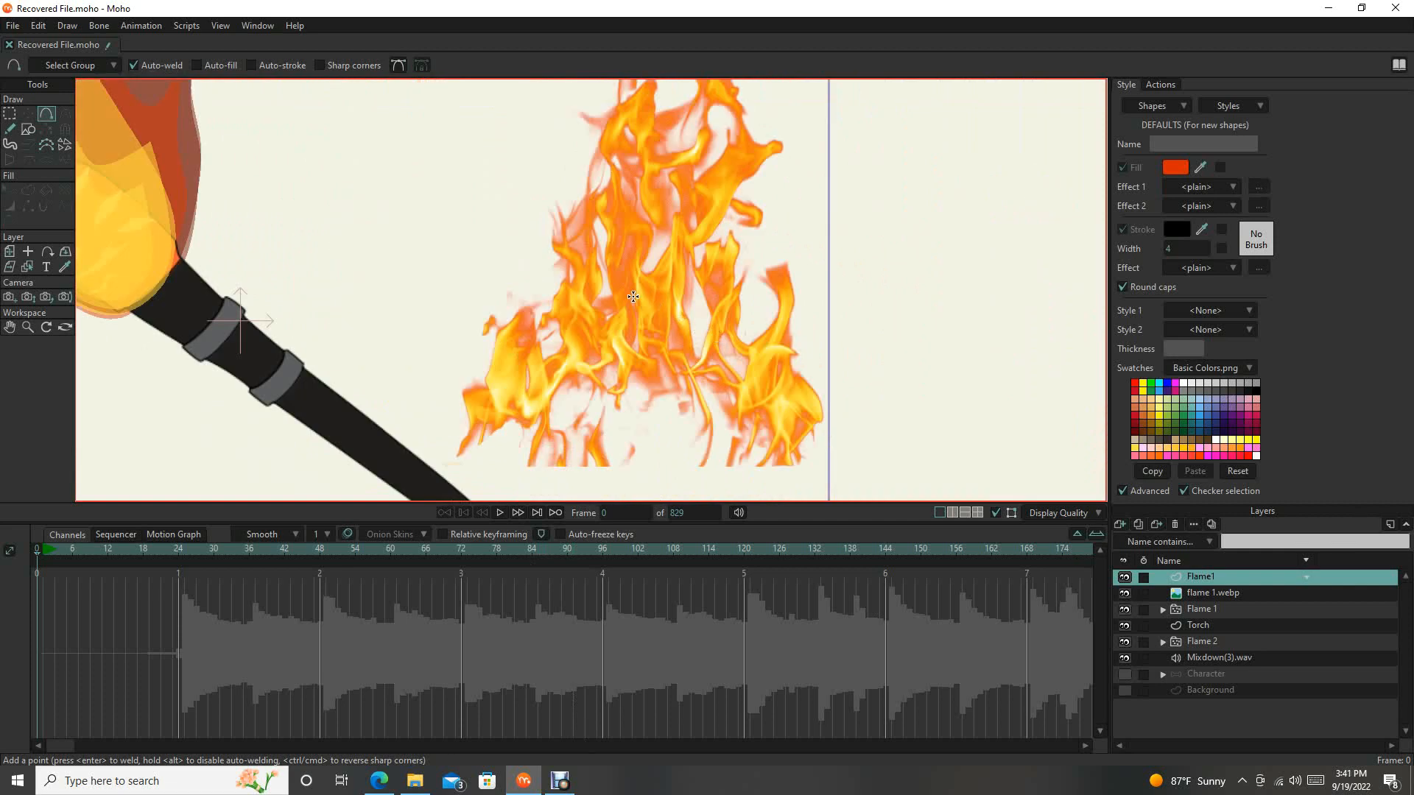
{"action": "left_click_drag", "start_coordinate": [638, 298], "coordinate": [672, 367]}
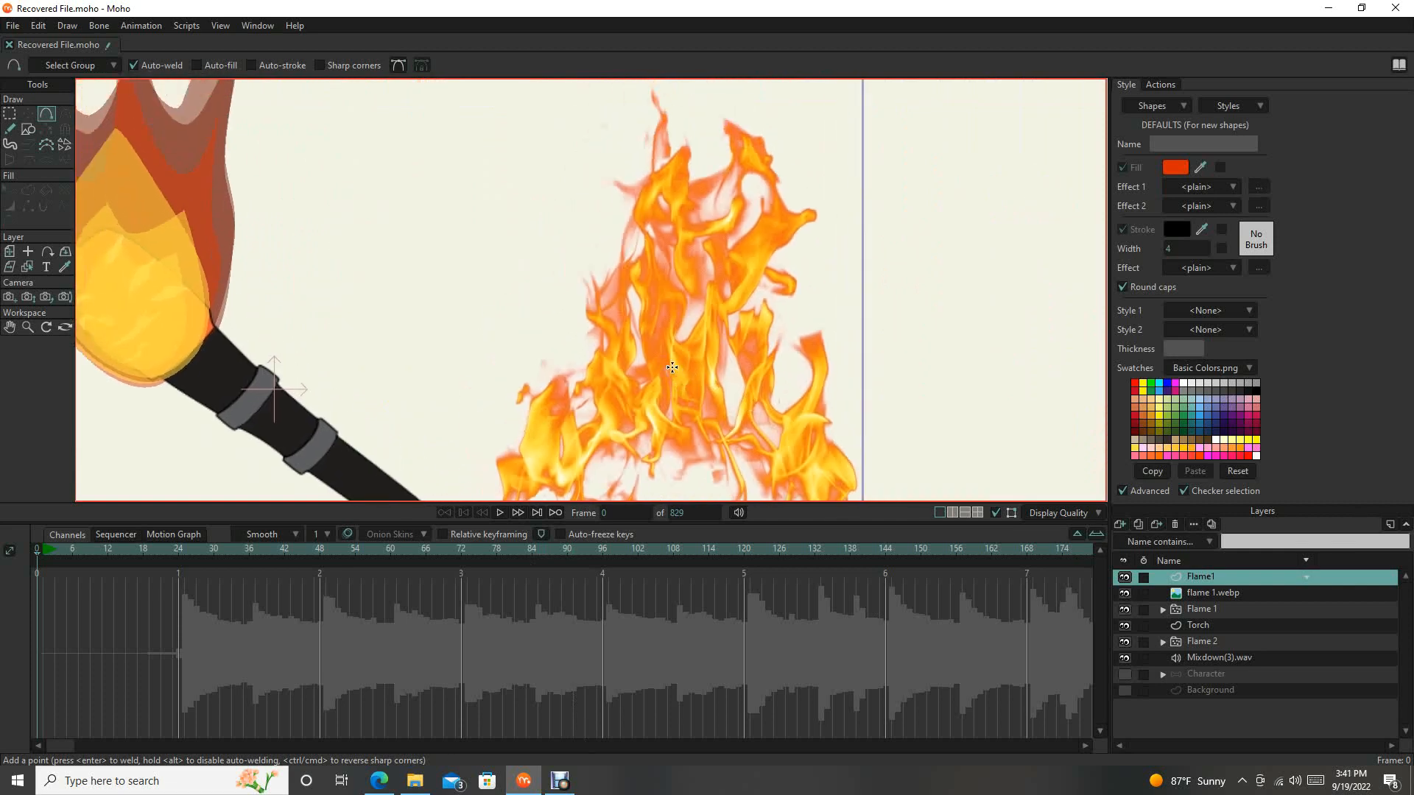
Draw a small filled oval over the middle of the reference flames, using an orange fill sampled from the image.
{"action": "left_click", "coordinate": [28, 129]}
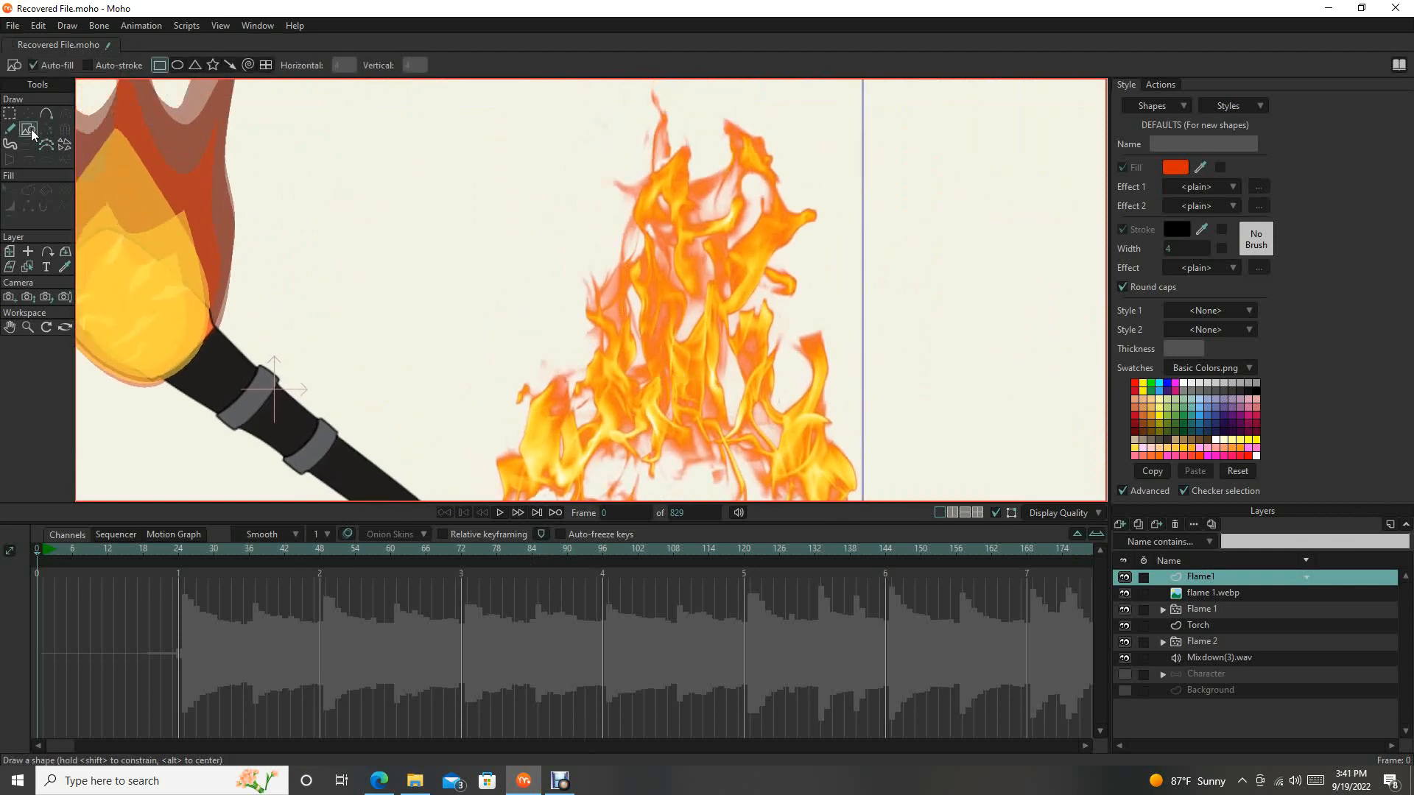
{"action": "left_click", "coordinate": [176, 64]}
{"action": "left_click_drag", "start_coordinate": [476, 340], "coordinate": [486, 229]}
{"action": "scroll", "coordinate": [630, 318], "scroll_direction": "down", "scroll_amount": 2}
{"action": "scroll", "coordinate": [637, 300], "scroll_direction": "up", "scroll_amount": 2}
{"action": "left_click_drag", "start_coordinate": [638, 300], "coordinate": [570, 411]}
{"action": "scroll", "coordinate": [569, 411], "scroll_direction": "down", "scroll_amount": 4}
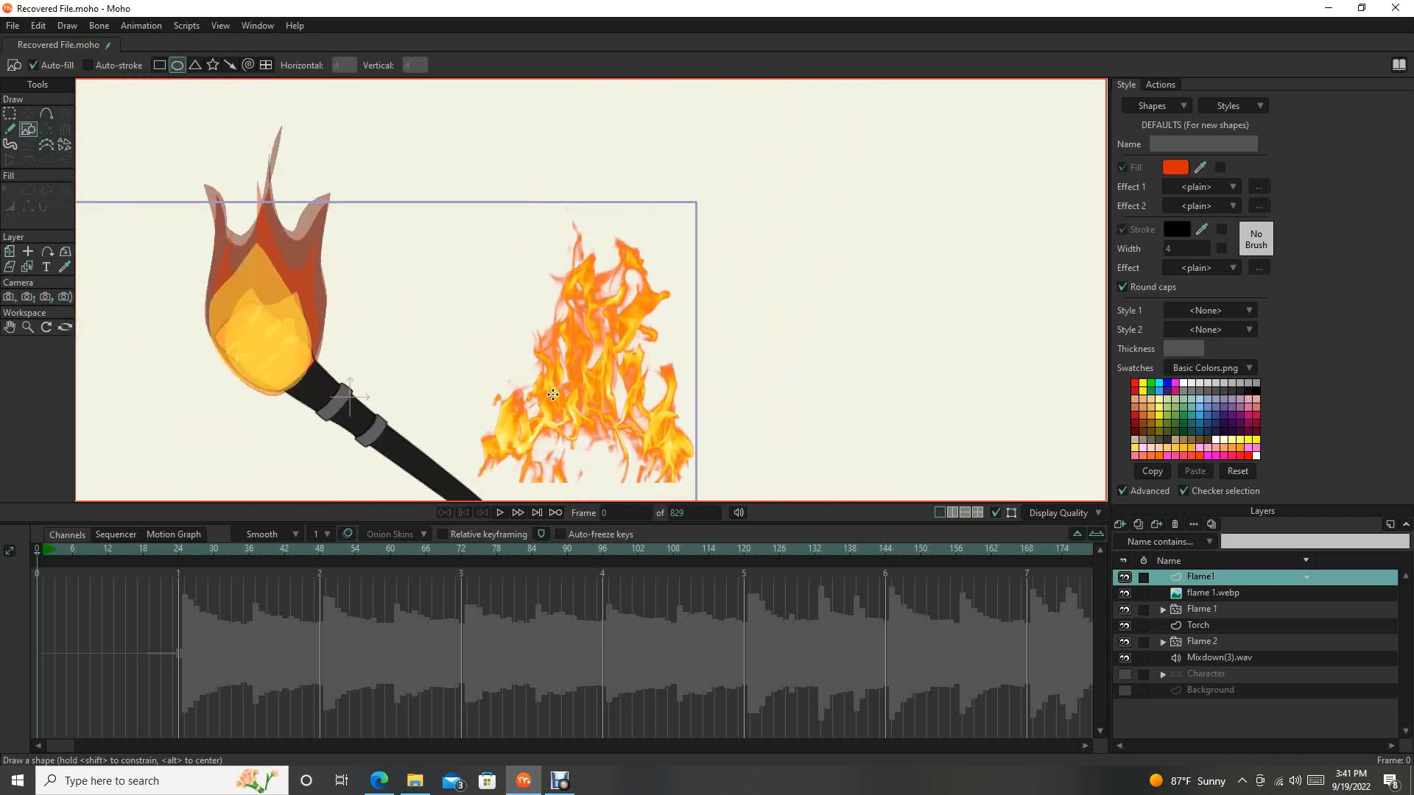
{"action": "scroll", "coordinate": [579, 398], "scroll_direction": "up", "scroll_amount": 1}
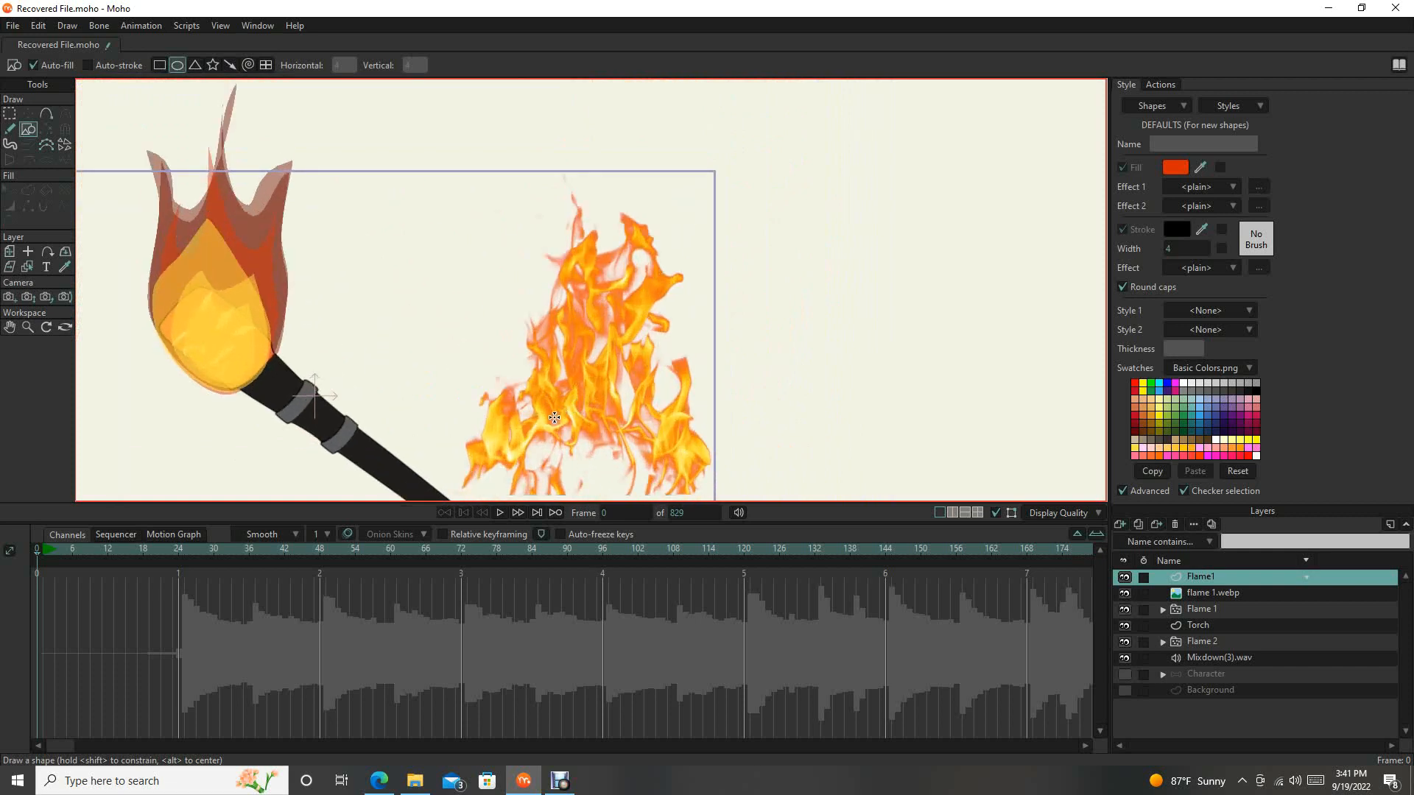
{"action": "left_click_drag", "start_coordinate": [605, 418], "coordinate": [599, 376]}
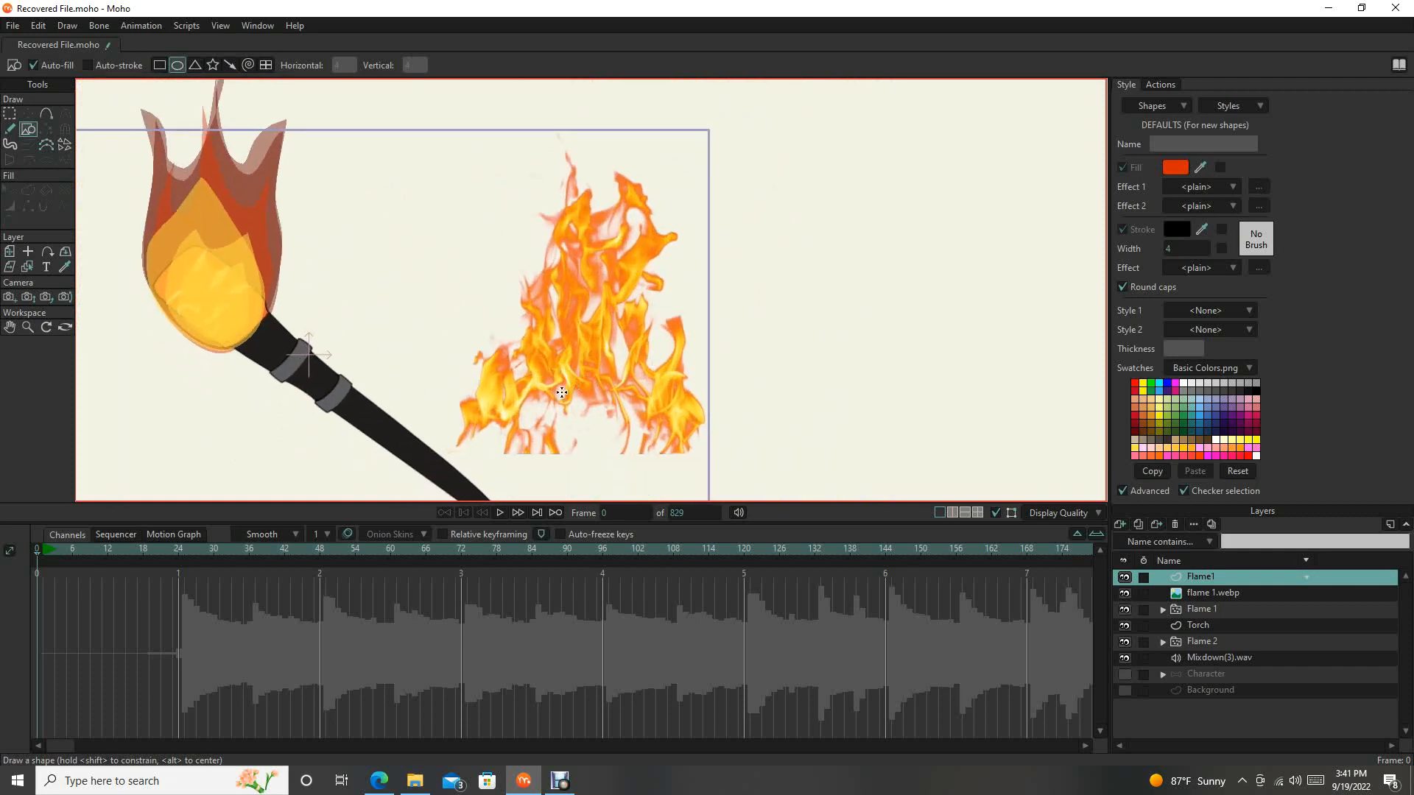
{"action": "scroll", "coordinate": [529, 360], "scroll_direction": "up", "scroll_amount": 5}
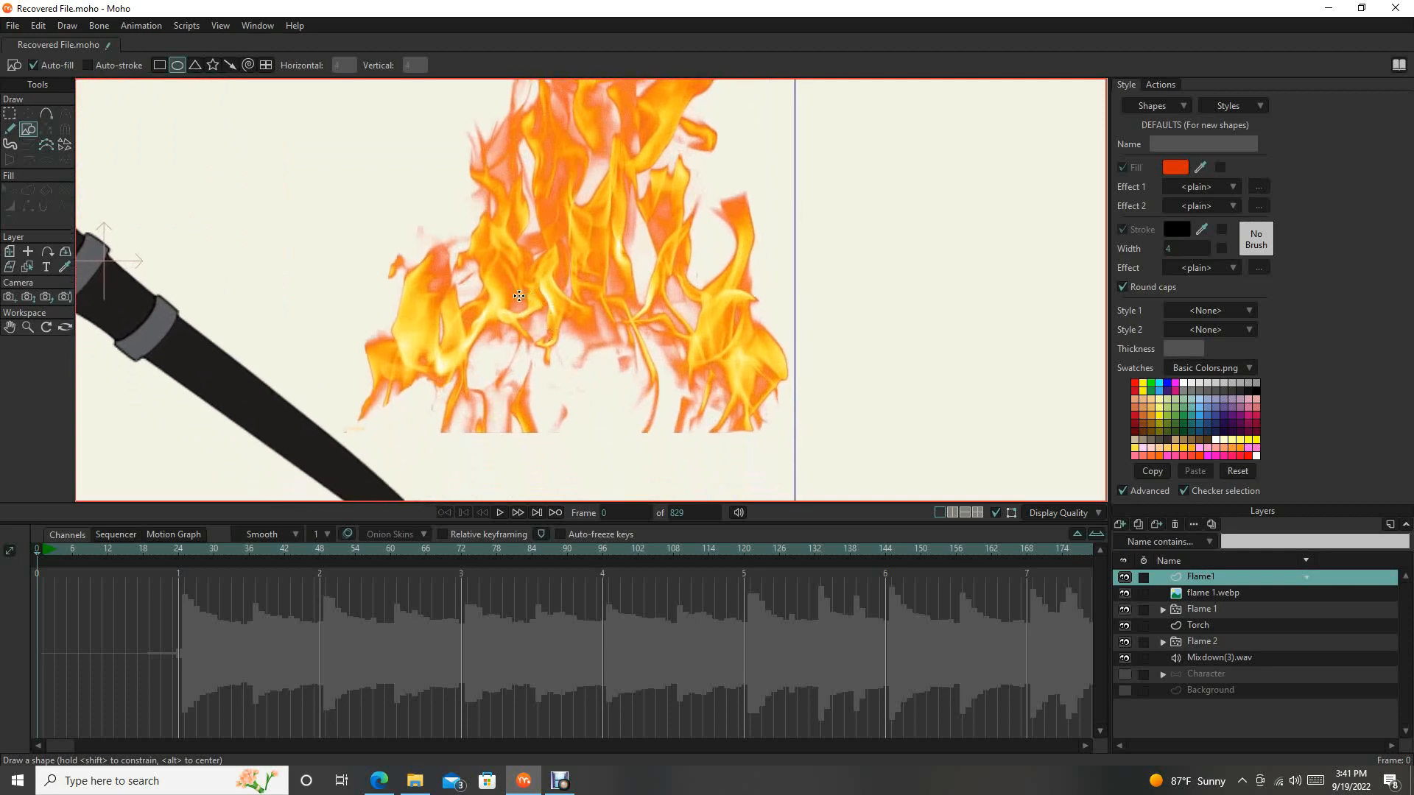
{"action": "scroll", "coordinate": [524, 333], "scroll_direction": "up", "scroll_amount": 3}
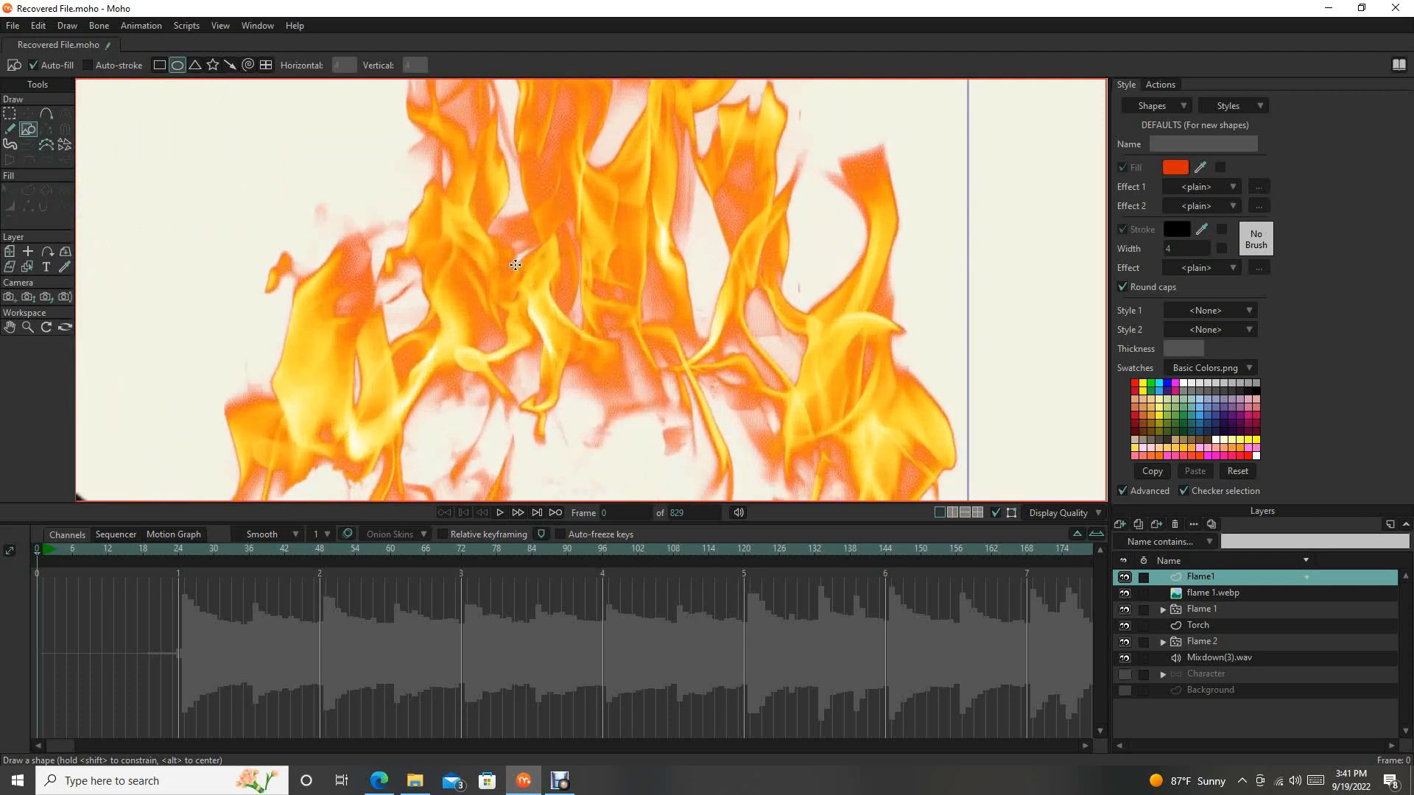
{"action": "left_click", "coordinate": [1199, 169]}
{"action": "mouse_move", "coordinate": [519, 270]}
{"action": "left_mouse_down"}
{"action": "mouse_move", "coordinate": [577, 339]}
{"action": "mouse_move", "coordinate": [585, 374]}
{"action": "mouse_move", "coordinate": [564, 359]}
{"action": "mouse_move", "coordinate": [571, 247]}
{"action": "left_mouse_up"}
Move the oval's right and lower points inward to make a slim curved flame, and adjust the curvature at its tip.
{"action": "key", "text": "t"}
{"action": "scroll", "coordinate": [548, 291], "scroll_direction": "up", "scroll_amount": 2}
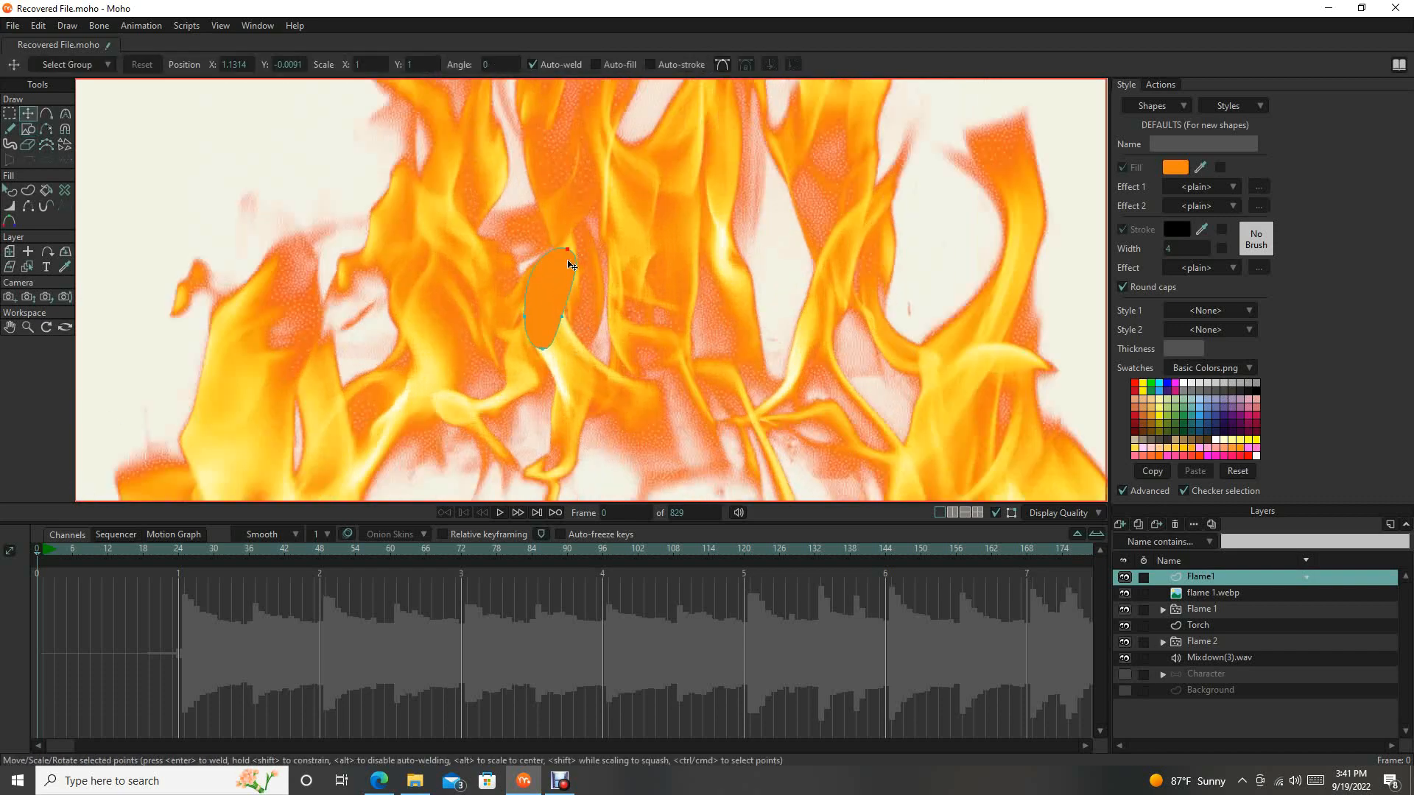
{"action": "left_click_drag", "start_coordinate": [562, 317], "coordinate": [534, 275]}
{"action": "left_click_drag", "start_coordinate": [554, 352], "coordinate": [558, 285]}
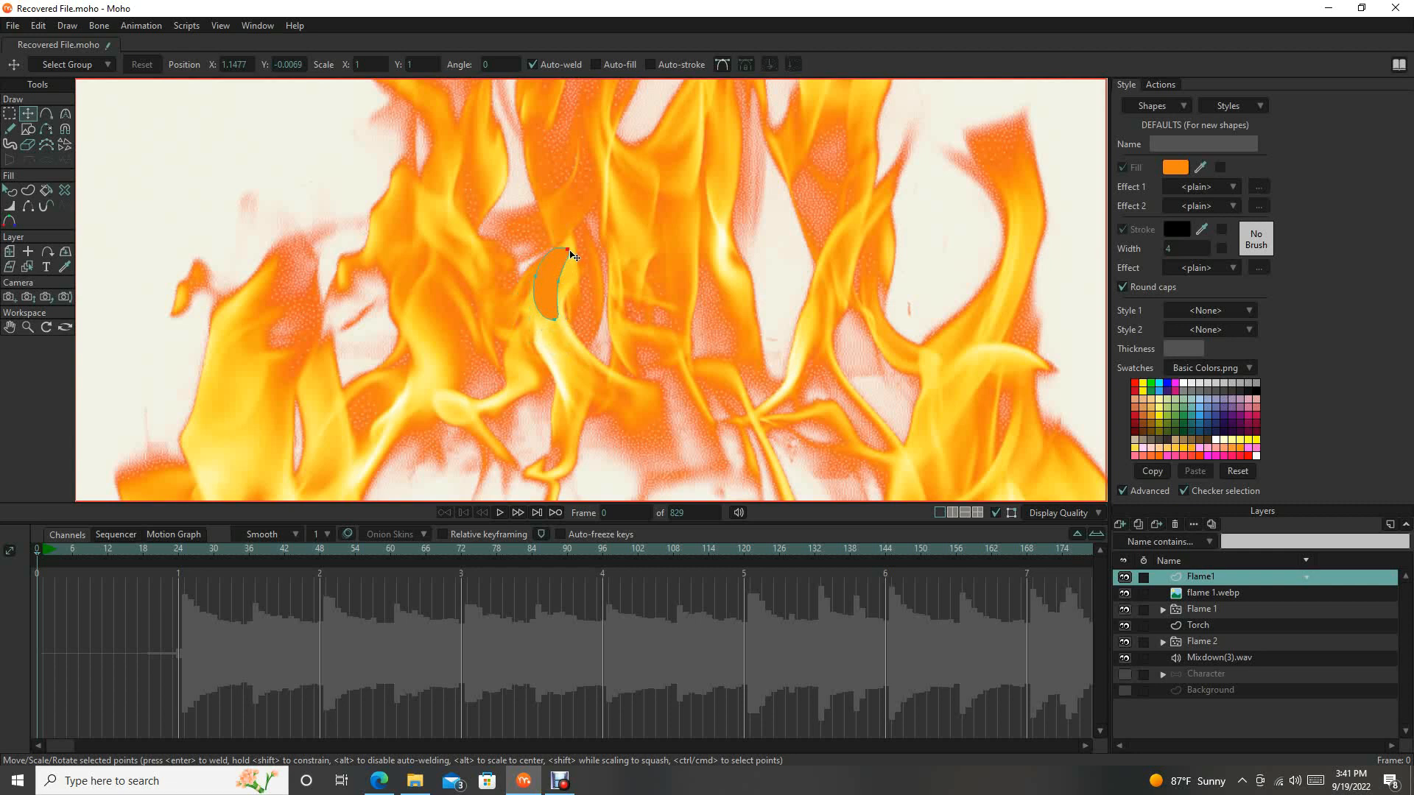
{"action": "key", "text": "c"}
{"action": "left_click_drag", "start_coordinate": [570, 239], "coordinate": [548, 253]}
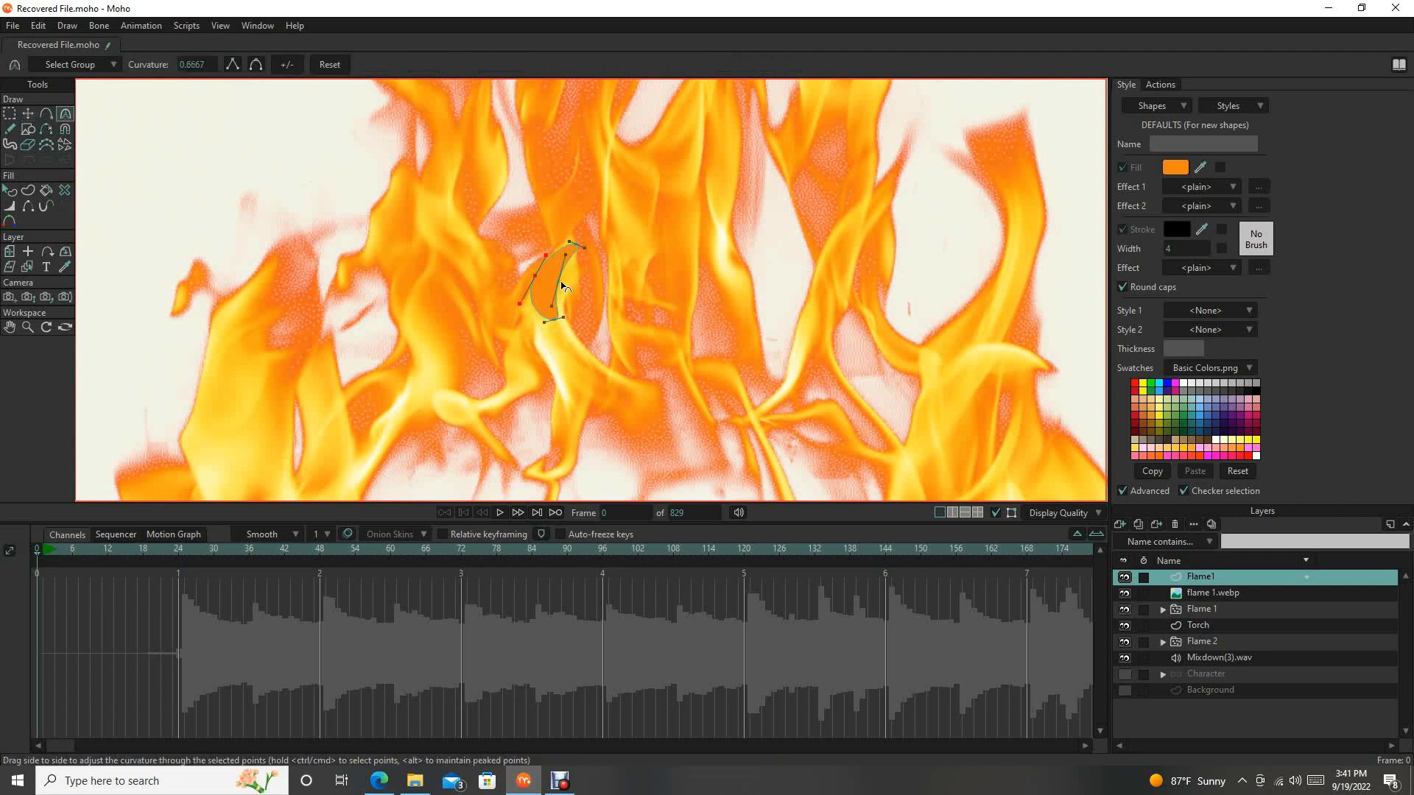
Refine the tip, side and base points of the small flame so it forms a smooth crescent with a pointed top.
{"action": "key", "text": "t"}
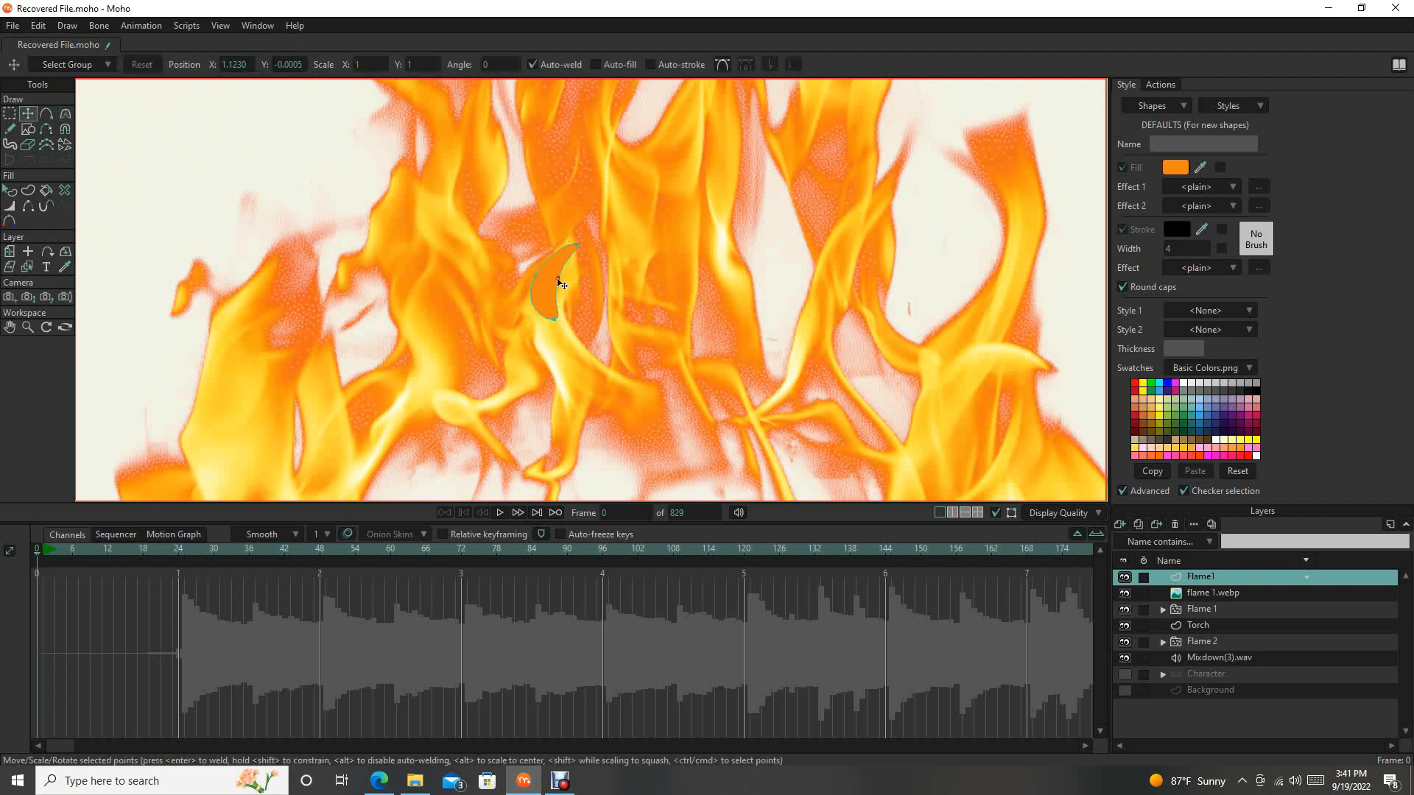
{"action": "left_click_drag", "start_coordinate": [577, 246], "coordinate": [571, 239]}
{"action": "scroll", "coordinate": [585, 272], "scroll_direction": "up", "scroll_amount": 3}
{"action": "scroll", "coordinate": [580, 283], "scroll_direction": "up", "scroll_amount": 2}
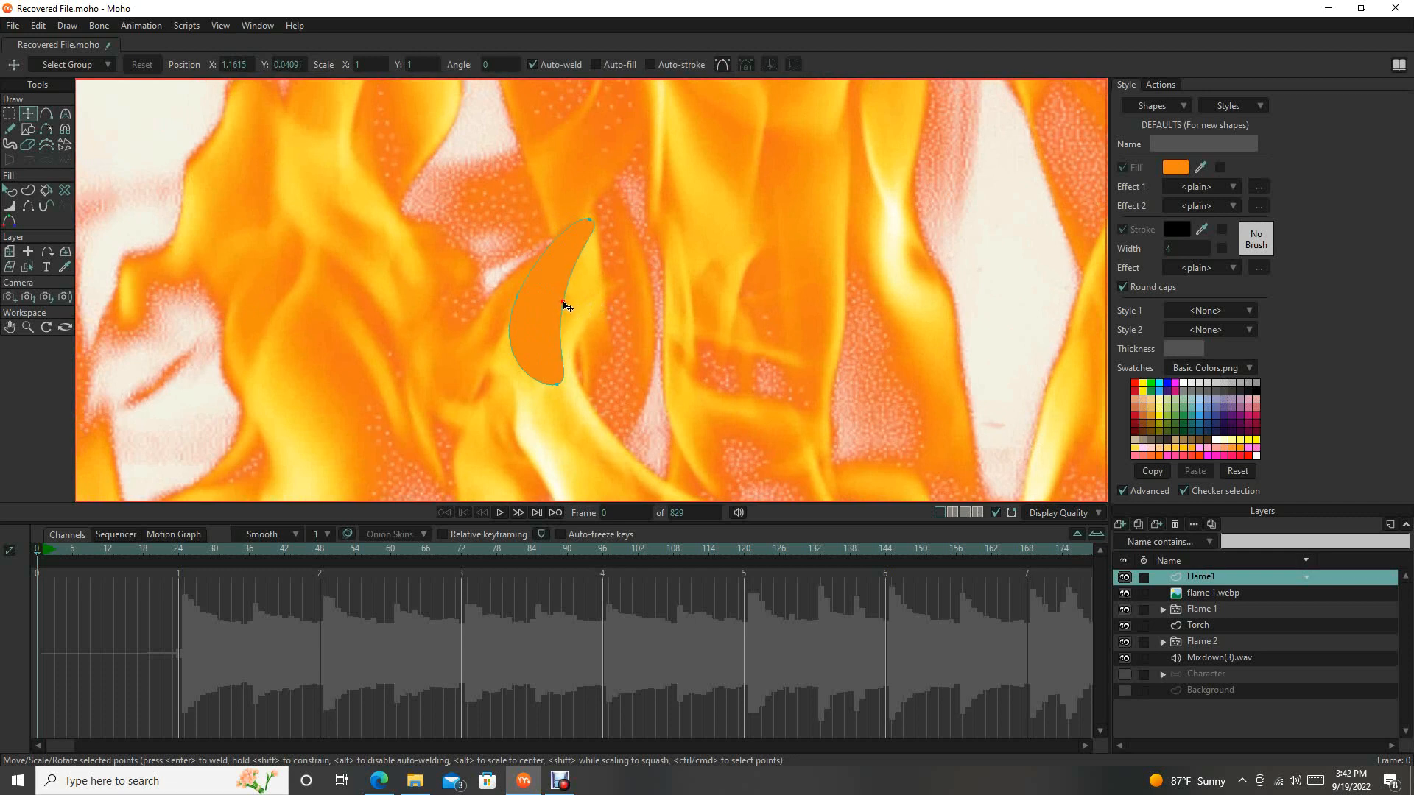
{"action": "left_click", "coordinate": [561, 301]}
{"action": "left_click_drag", "start_coordinate": [518, 298], "coordinate": [514, 300]}
{"action": "left_click_drag", "start_coordinate": [557, 383], "coordinate": [571, 379]}
Compare the small crescent flame with the reference fire, both up close and from farther away.
{"action": "scroll", "coordinate": [589, 325], "scroll_direction": "down", "scroll_amount": 3}
{"action": "scroll", "coordinate": [593, 325], "scroll_direction": "down", "scroll_amount": 3}
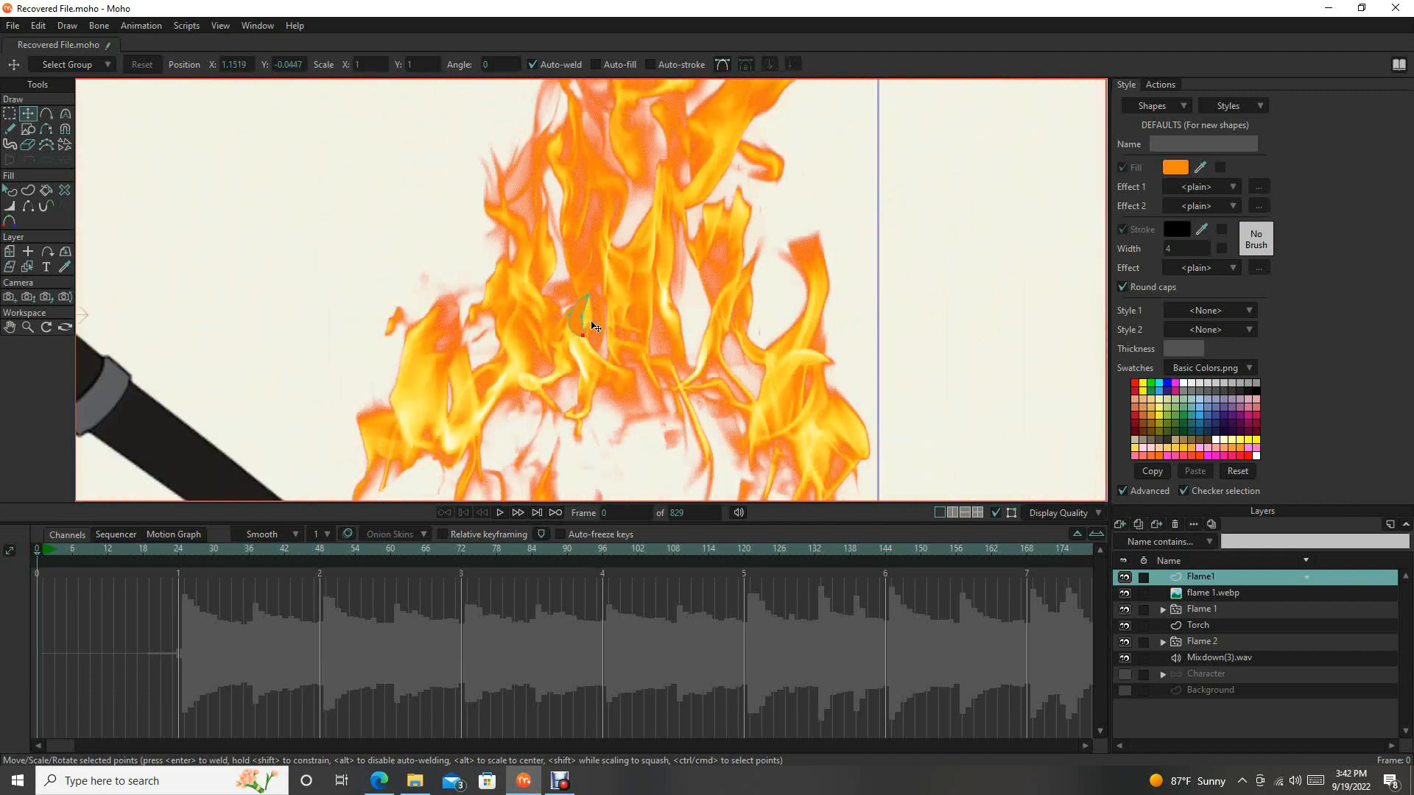
{"action": "scroll", "coordinate": [593, 326], "scroll_direction": "down", "scroll_amount": 3}
{"action": "scroll", "coordinate": [595, 327], "scroll_direction": "up", "scroll_amount": 8}
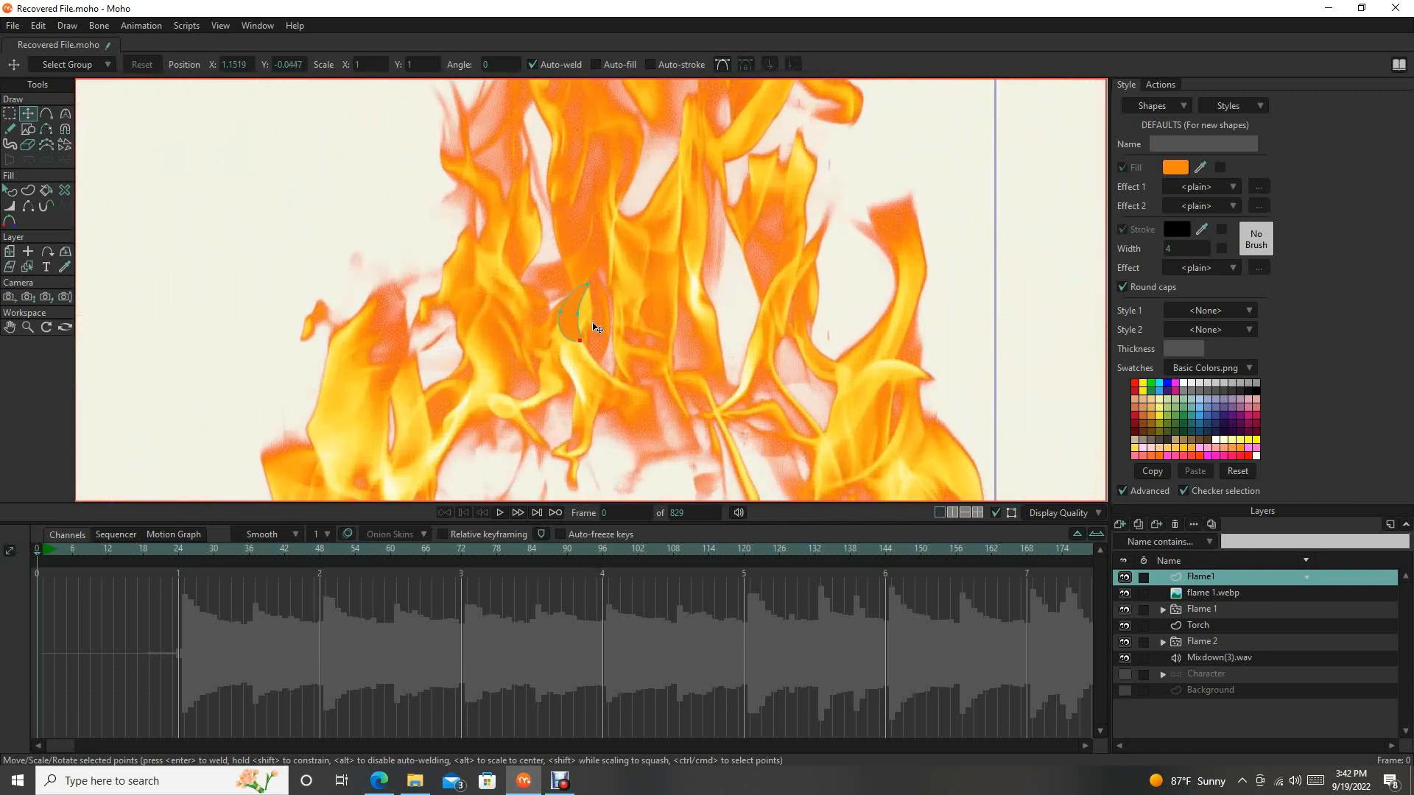
{"action": "scroll", "coordinate": [596, 329], "scroll_direction": "up", "scroll_amount": 3}
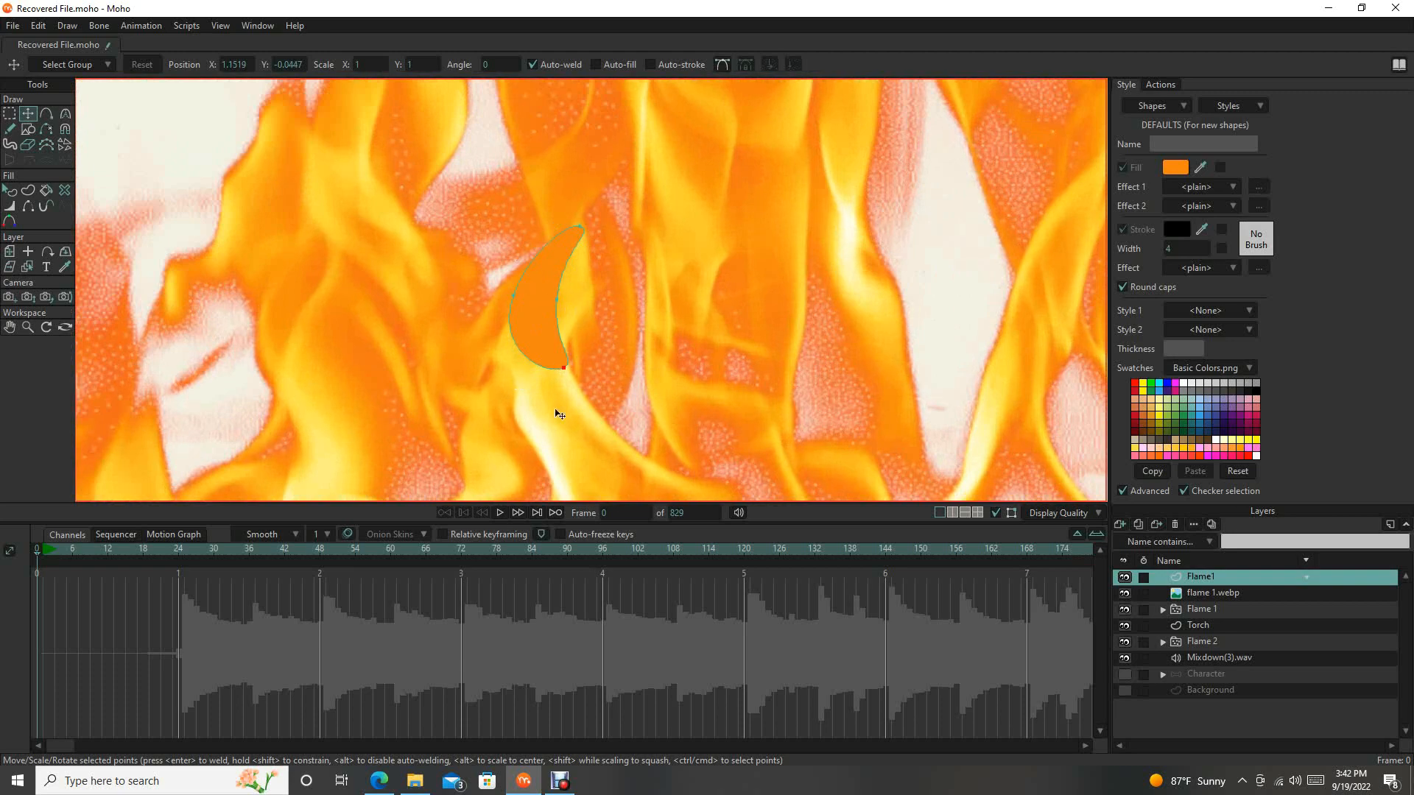
{"action": "scroll", "coordinate": [631, 310], "scroll_direction": "down", "scroll_amount": 3}
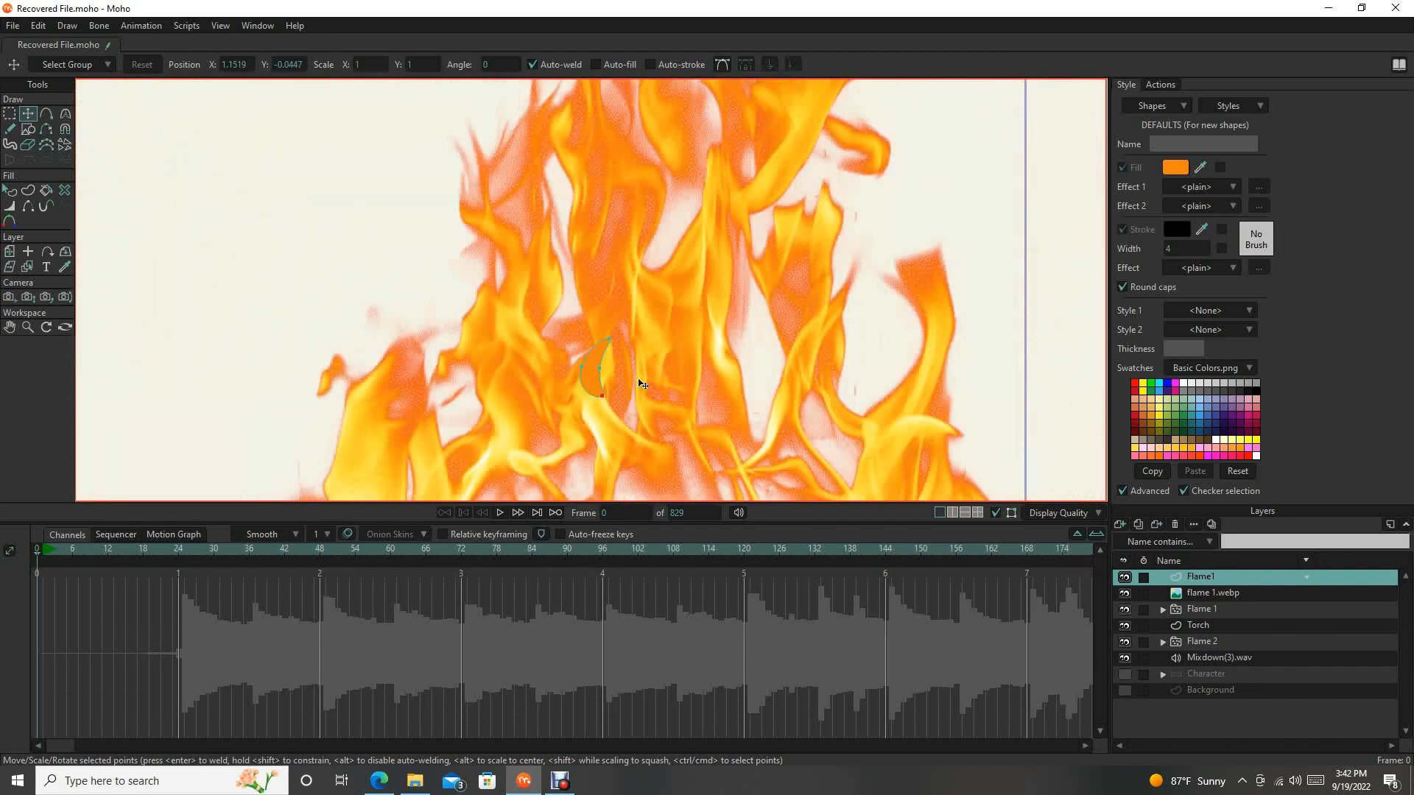
{"action": "scroll", "coordinate": [593, 341], "scroll_direction": "down", "scroll_amount": 3}
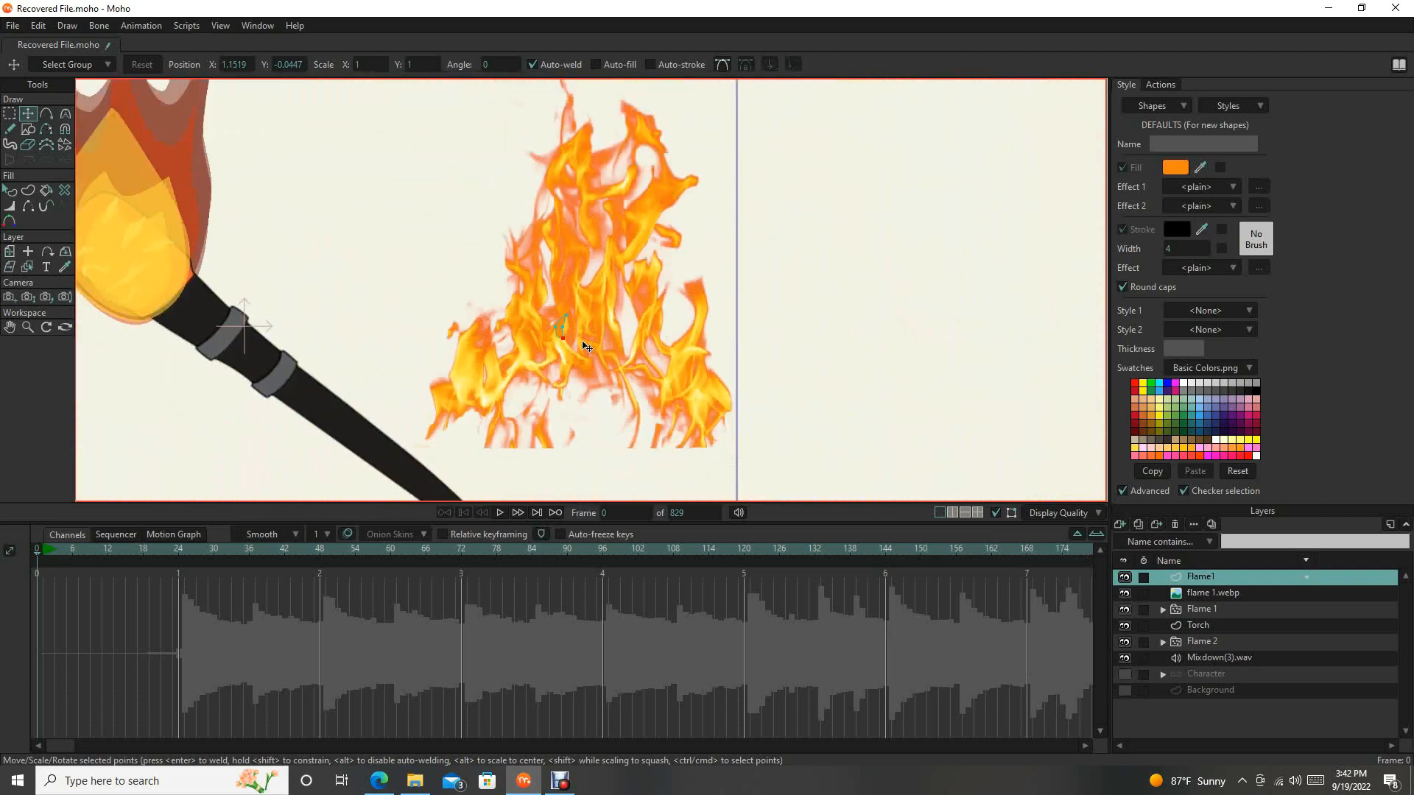
{"action": "scroll", "coordinate": [585, 346], "scroll_direction": "up", "scroll_amount": 6}
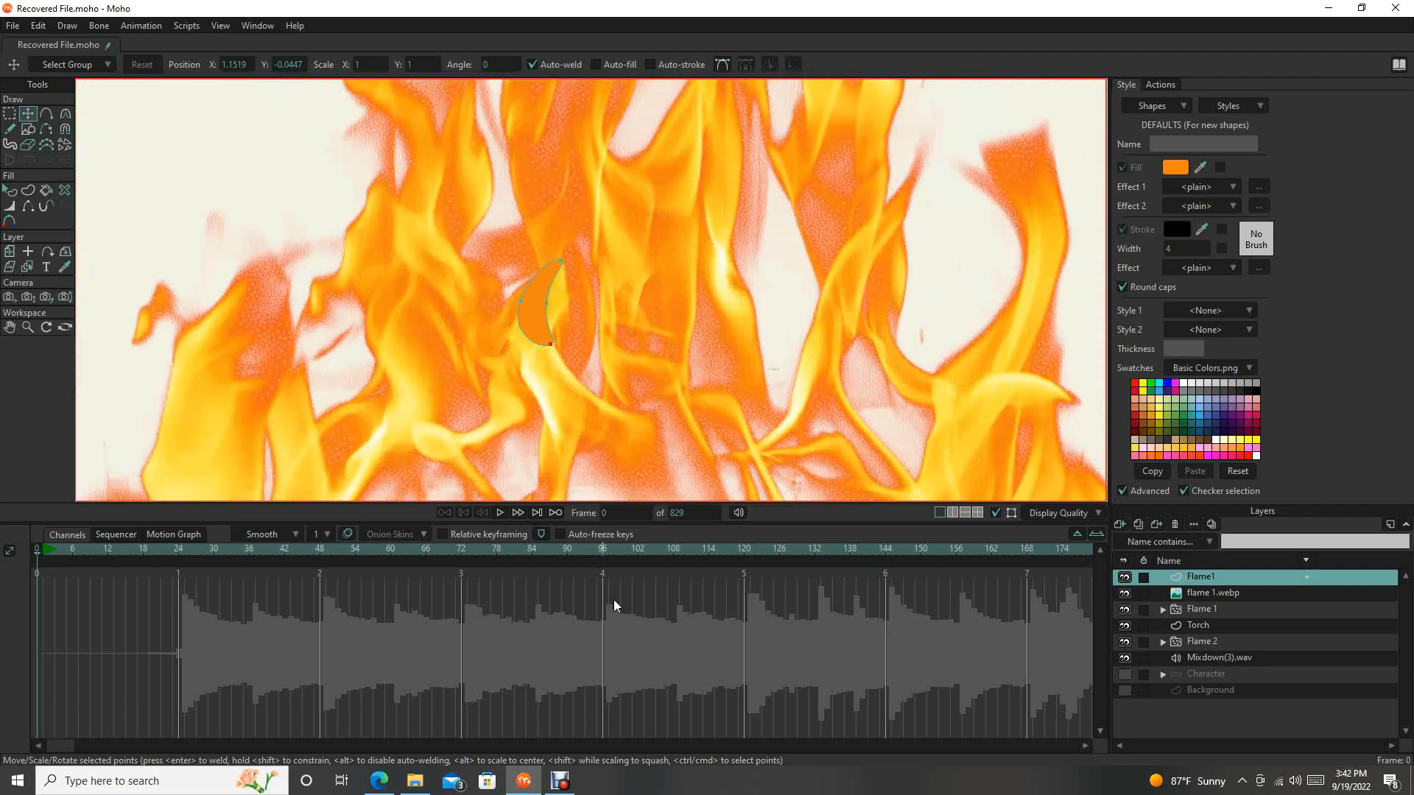
{"action": "scroll", "coordinate": [725, 336], "scroll_direction": "down", "scroll_amount": 3}
{"action": "scroll", "coordinate": [706, 319], "scroll_direction": "up", "scroll_amount": 4}
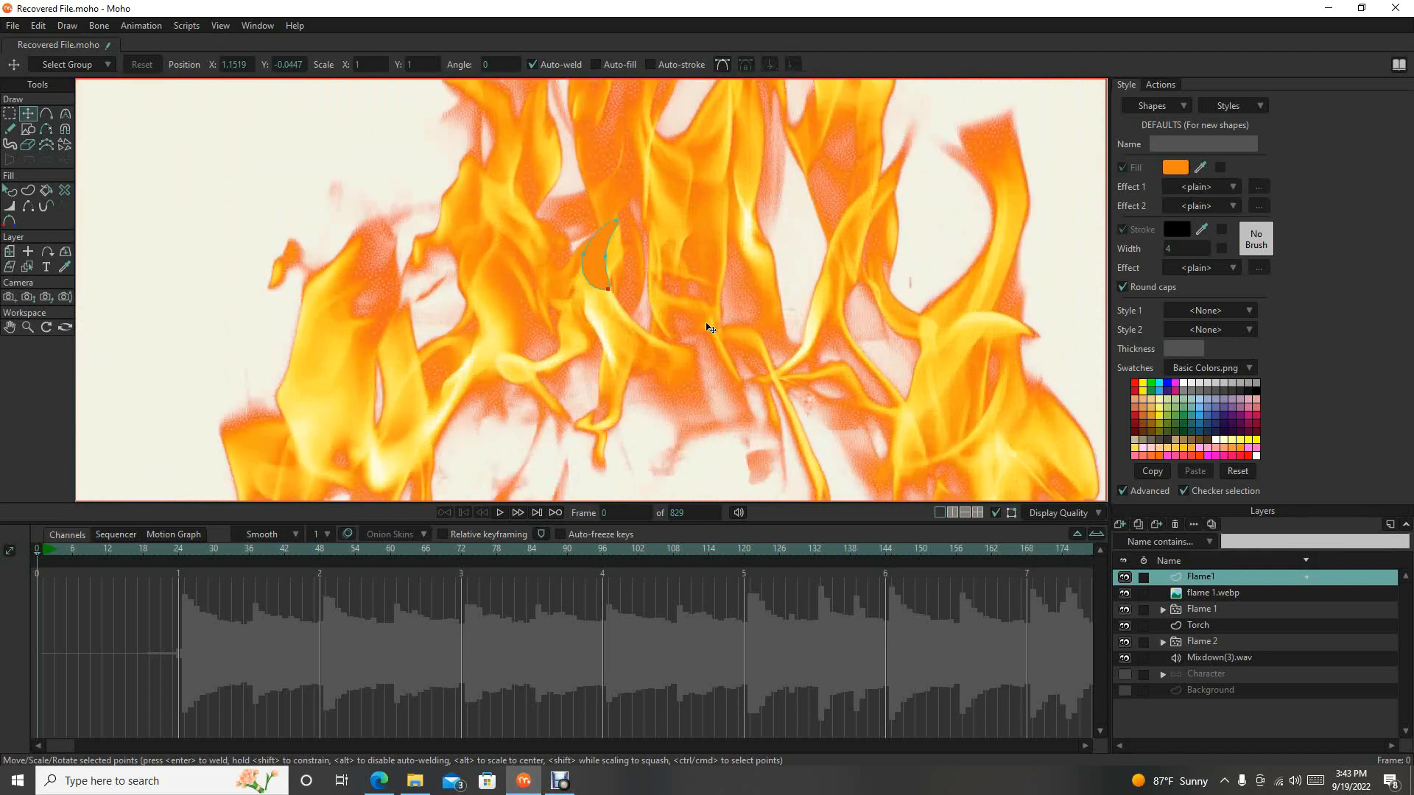
Place copies of the crescent flame on either side of the original and flip the left copy horizontally.
{"action": "key", "text": "g"}
{"action": "left_click_drag", "start_coordinate": [550, 247], "coordinate": [653, 366]}
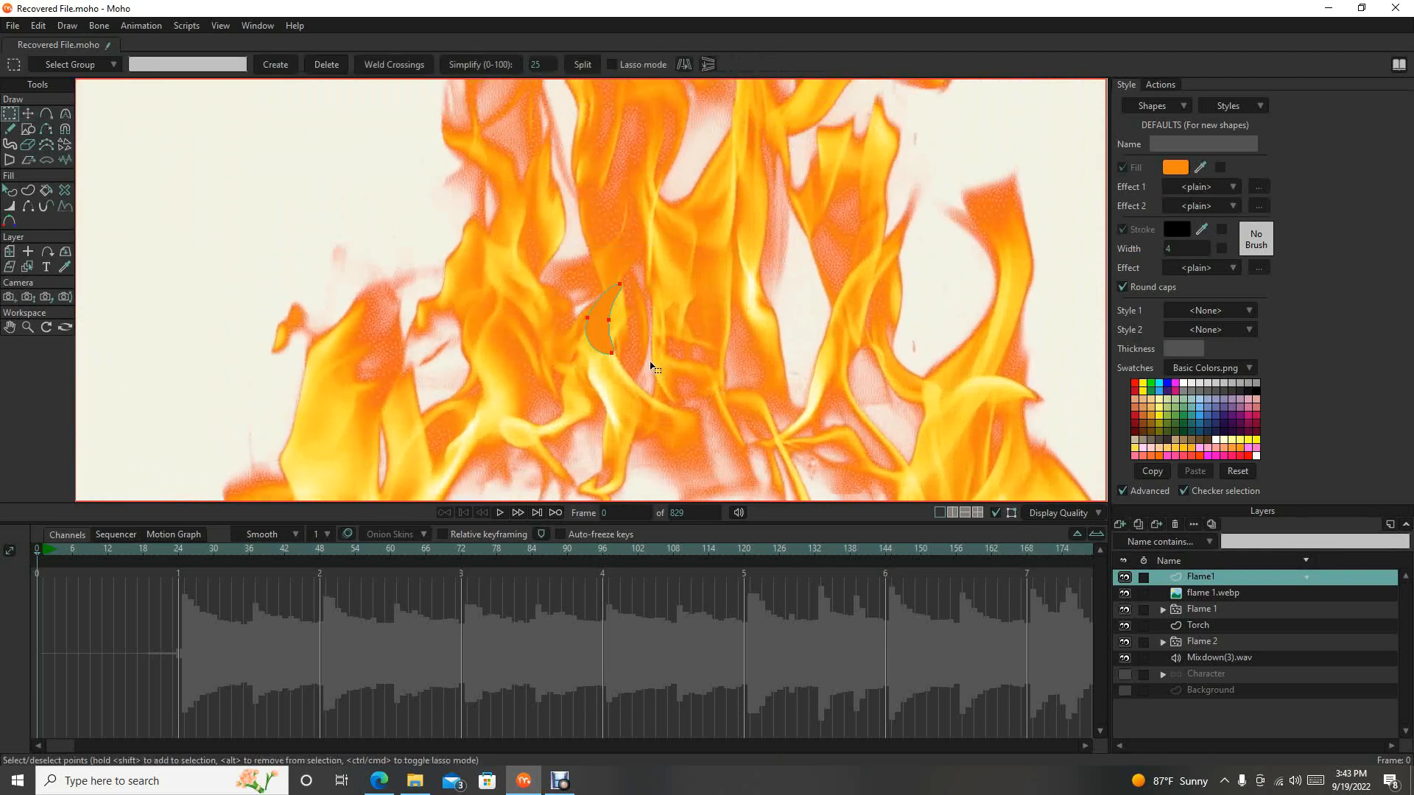
{"action": "left_click", "coordinate": [769, 68]}
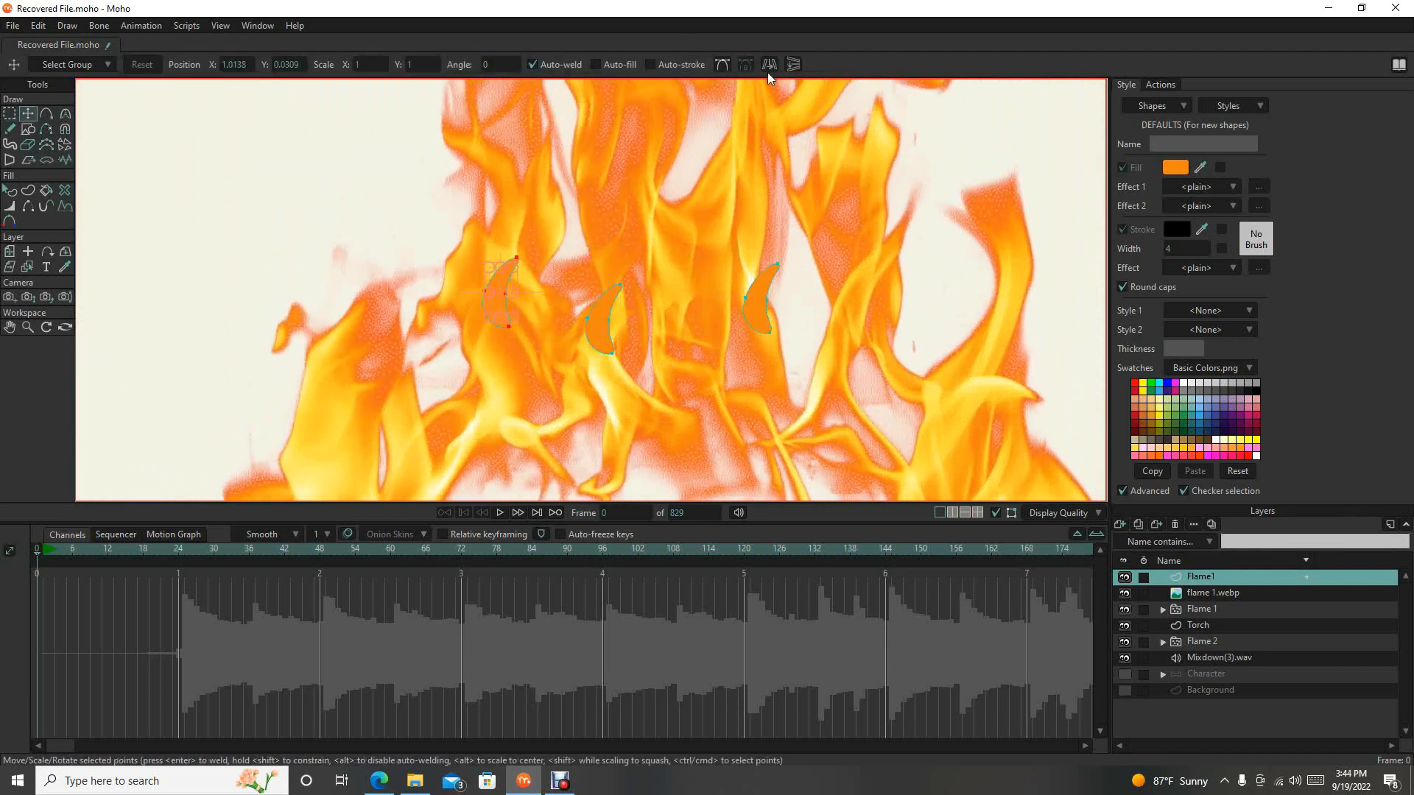
Flip the right crescent copy vertically and place another copy between it and the original.
{"action": "key", "text": "g"}
{"action": "left_click_drag", "start_coordinate": [718, 241], "coordinate": [829, 366]}
{"action": "left_click", "coordinate": [706, 66]}
{"action": "scroll", "coordinate": [732, 317], "scroll_direction": "down", "scroll_amount": 3}
{"action": "scroll", "coordinate": [732, 316], "scroll_direction": "up", "scroll_amount": 1}
{"action": "key", "text": "t"}
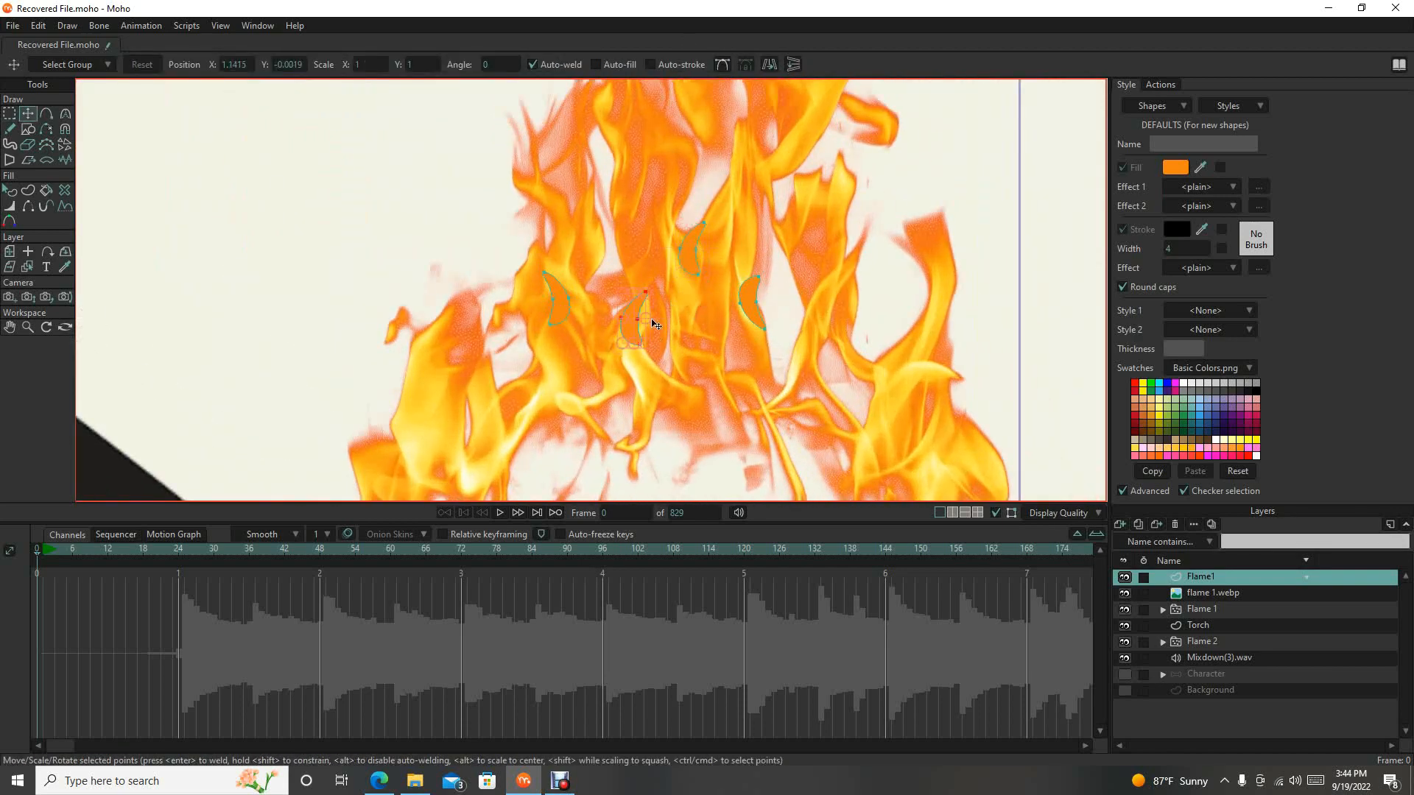
Arrange five crescent flames of varied sizes over the middle of the reference fire and select all their points.
{"action": "scroll", "coordinate": [651, 321], "scroll_direction": "up", "scroll_amount": 2}
{"action": "key", "text": "g"}
{"action": "left_click_drag", "start_coordinate": [590, 313], "coordinate": [692, 404]}
{"action": "key", "text": "t"}
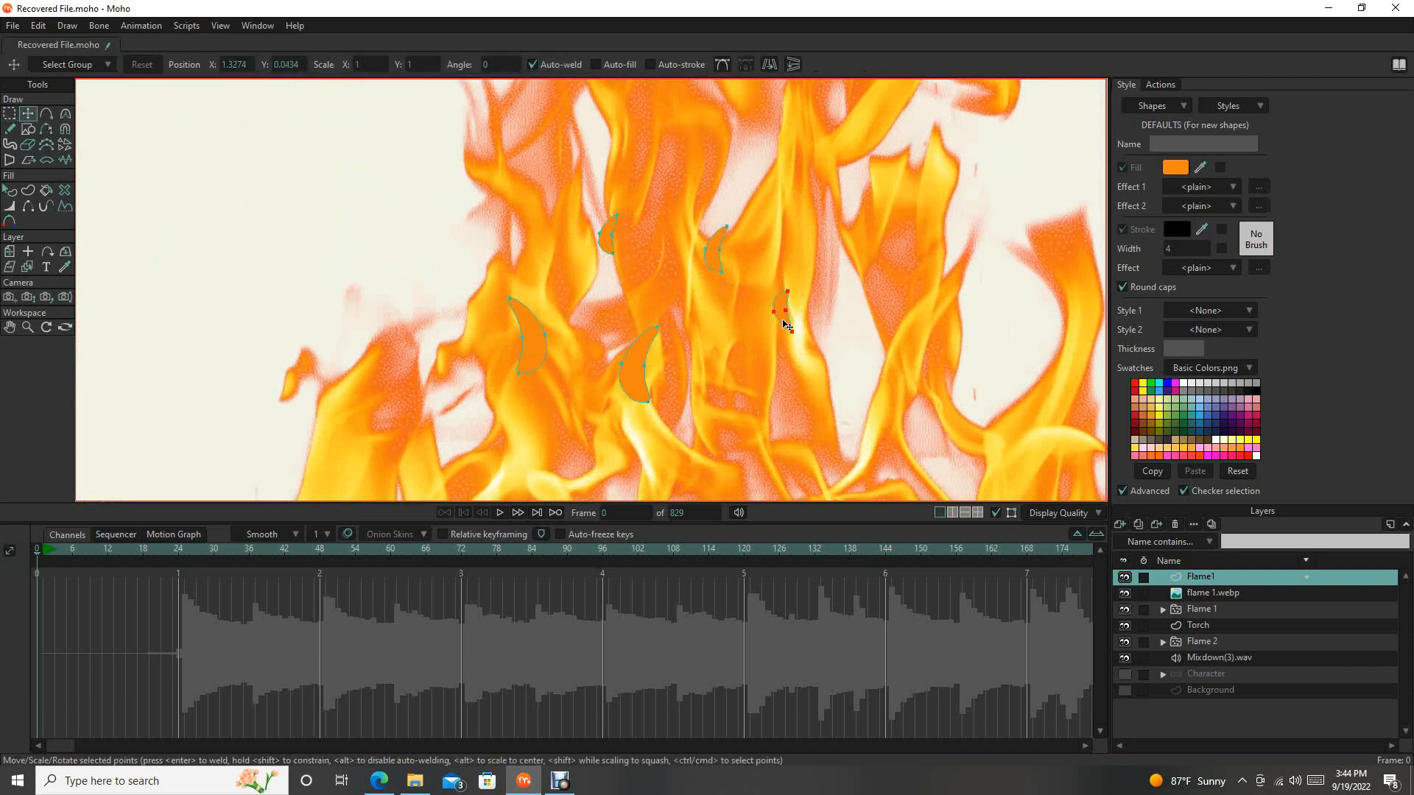
{"action": "left_click_drag", "start_coordinate": [785, 322], "coordinate": [837, 326]}
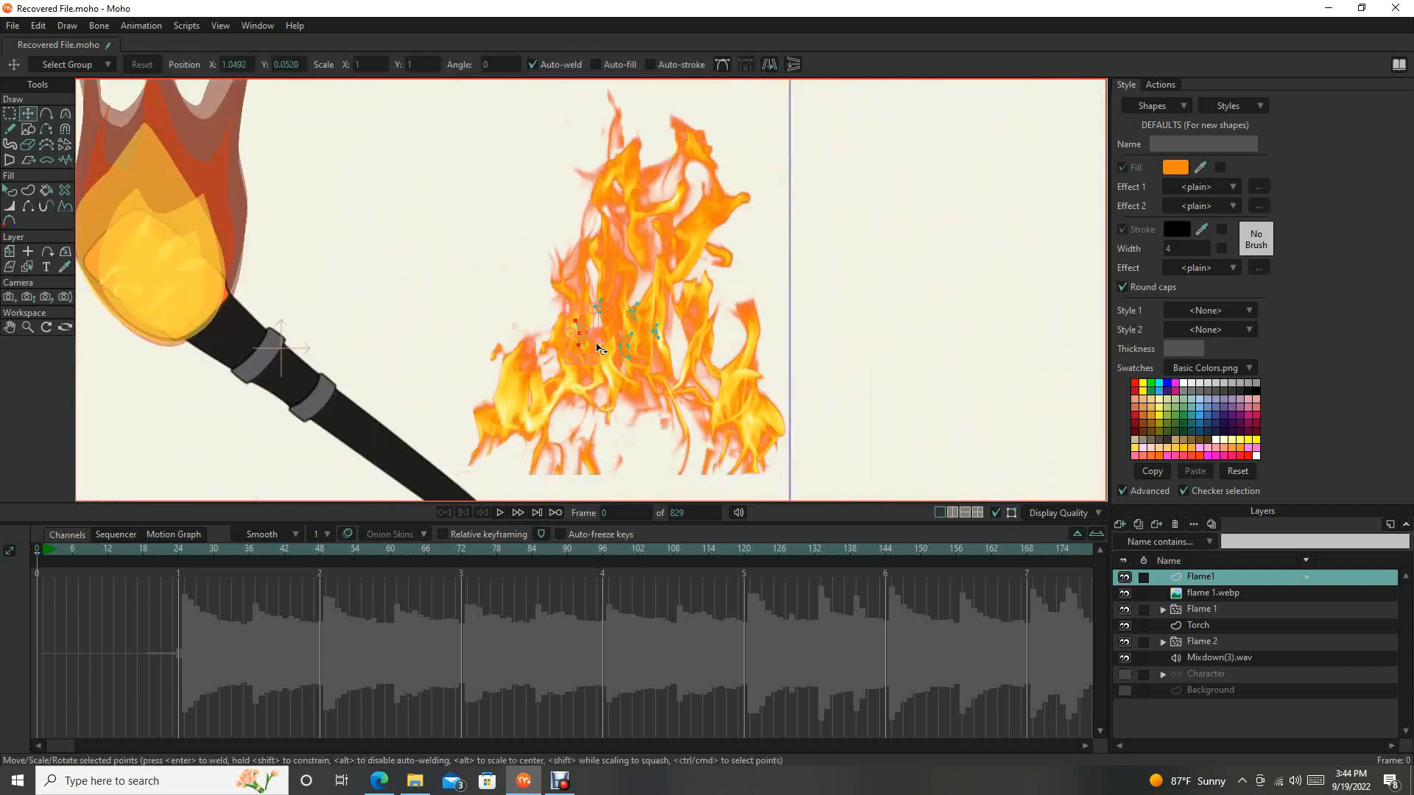
{"action": "key", "text": "g"}
{"action": "scroll", "coordinate": [602, 343], "scroll_direction": "up", "scroll_amount": 5}
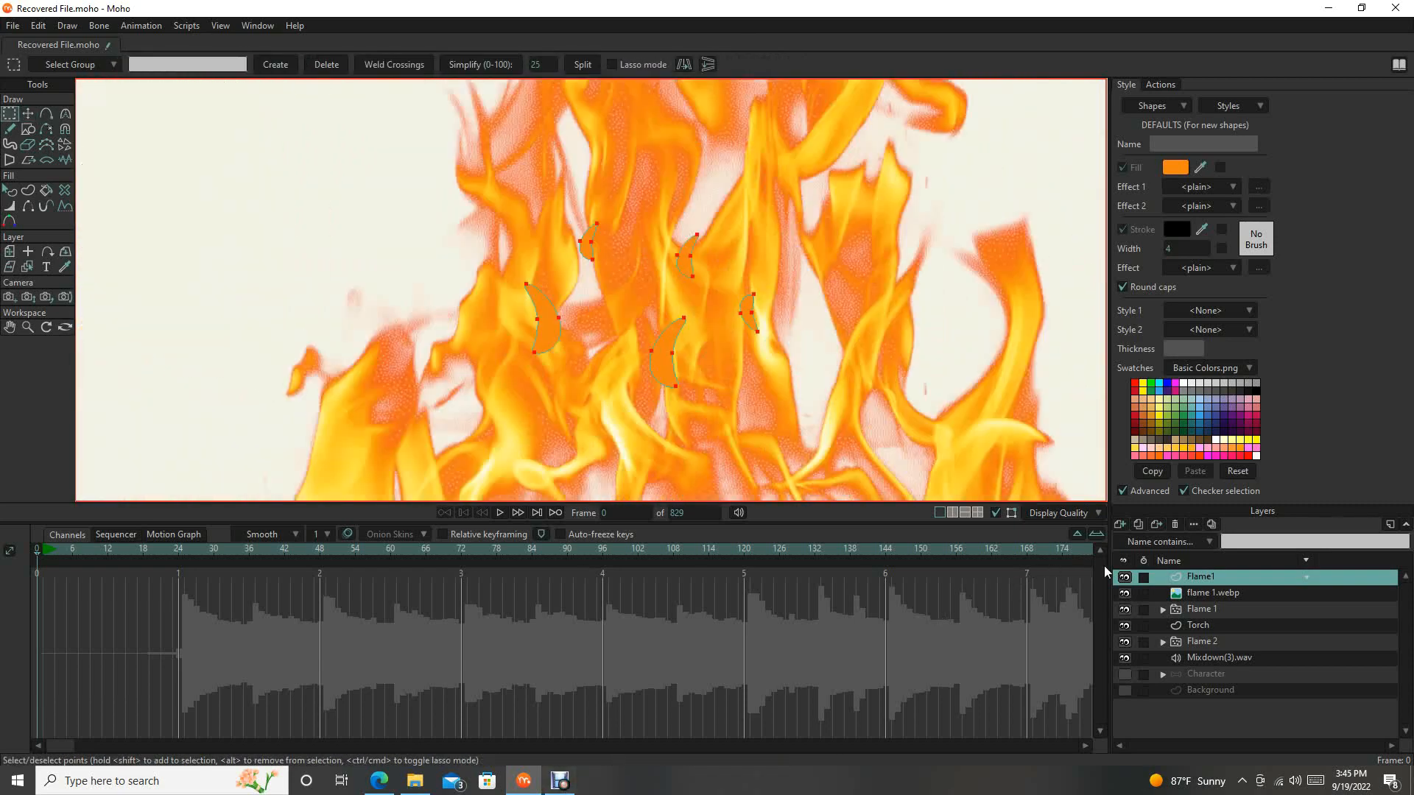
Add a particle layer at the top of the layer stack and place the Flame1 vector layer inside it.
{"action": "left_click", "coordinate": [1122, 524]}
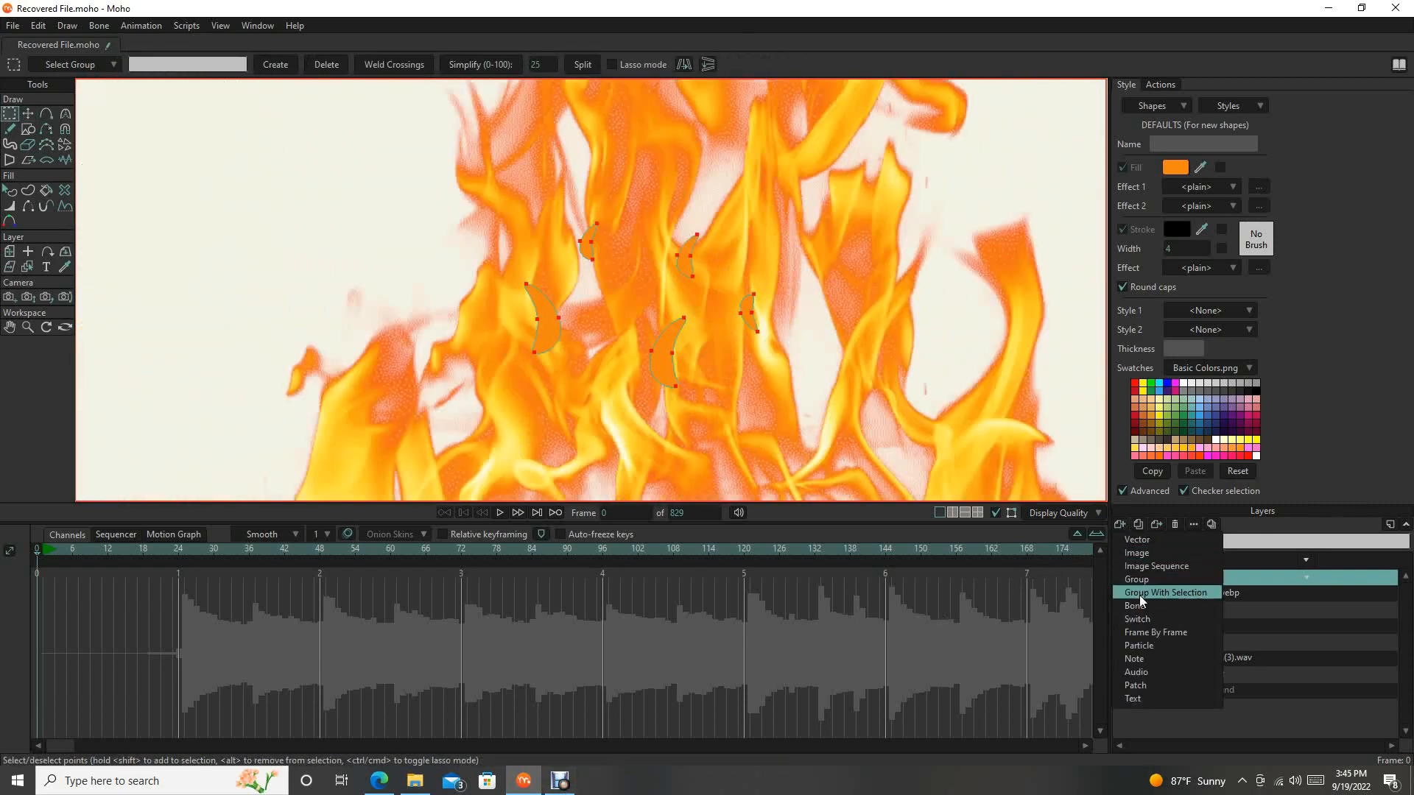
{"action": "left_click", "coordinate": [1145, 640]}
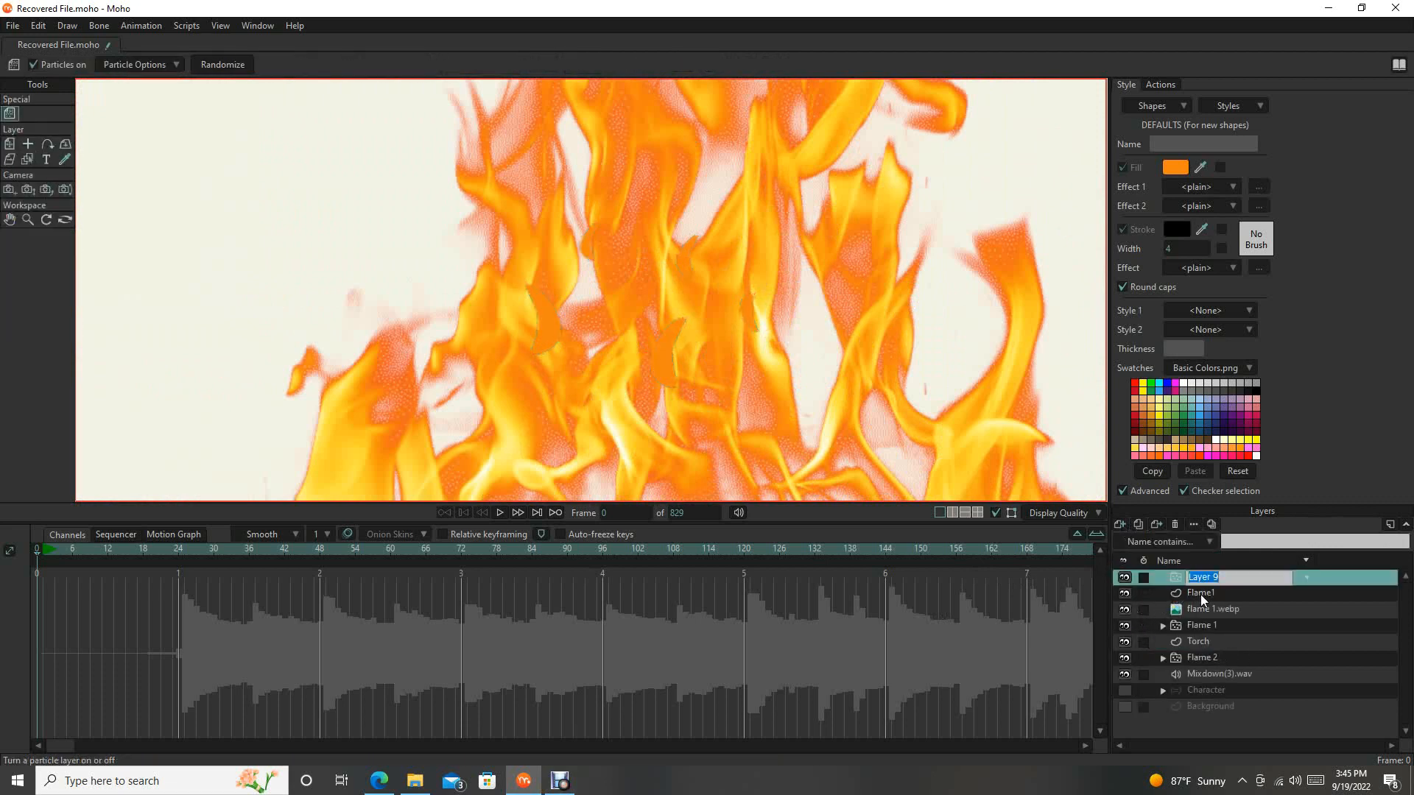
{"action": "left_click", "coordinate": [1200, 594]}
{"action": "left_click_drag", "start_coordinate": [1201, 593], "coordinate": [1195, 577]}
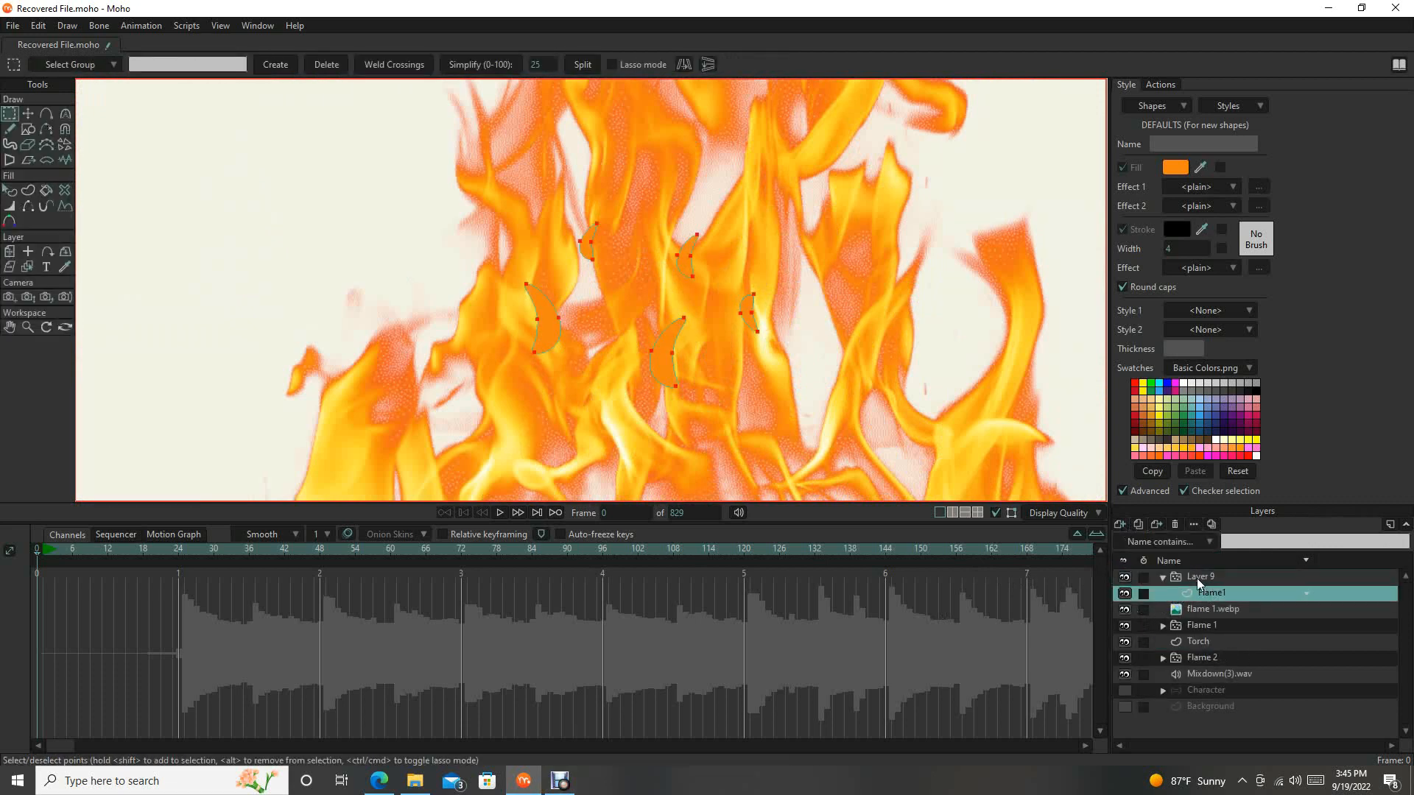
{"action": "left_click", "coordinate": [1225, 576]}
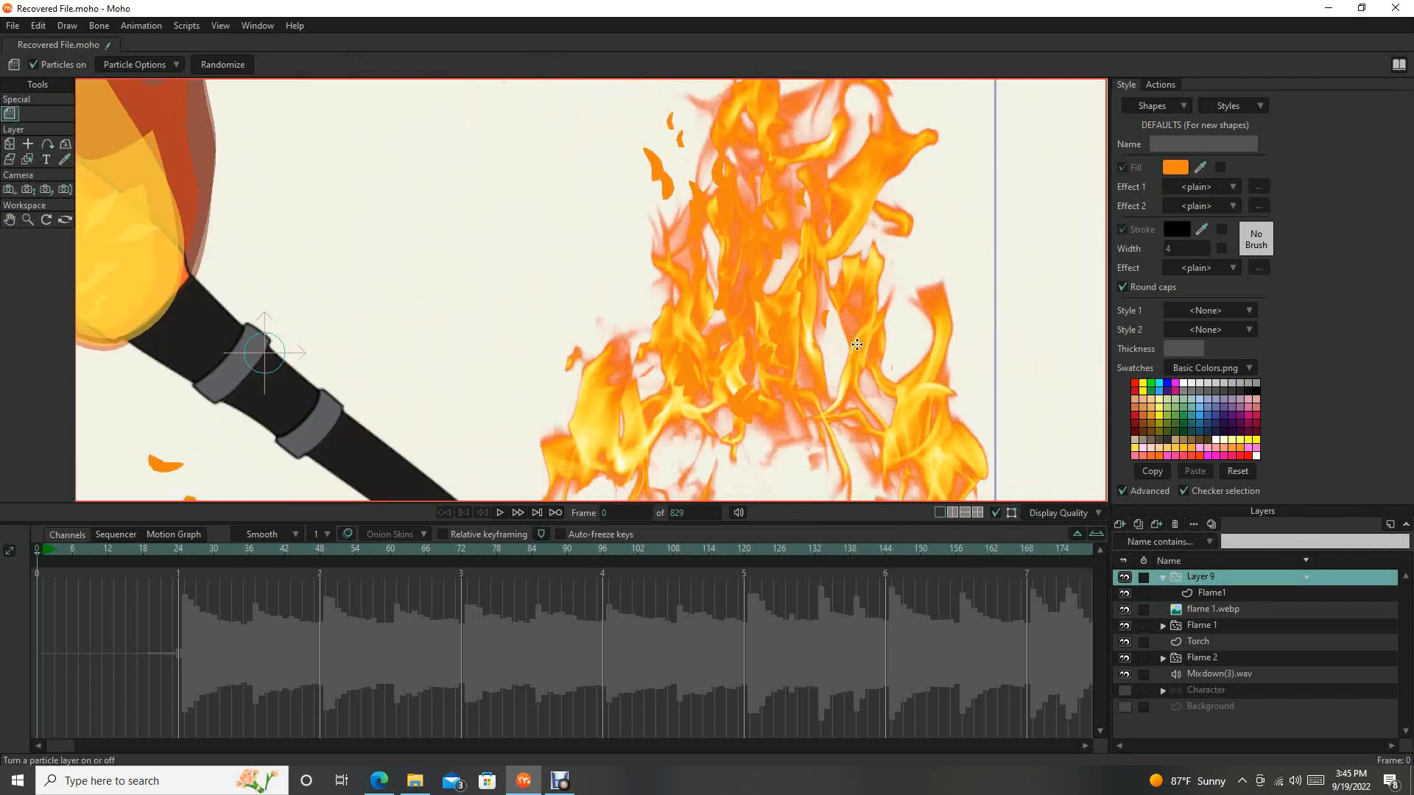
Examine how the new layer's crescent flame particles are distributed around the torch and the reference fire.
{"action": "scroll", "coordinate": [899, 350], "scroll_direction": "down", "scroll_amount": 5}
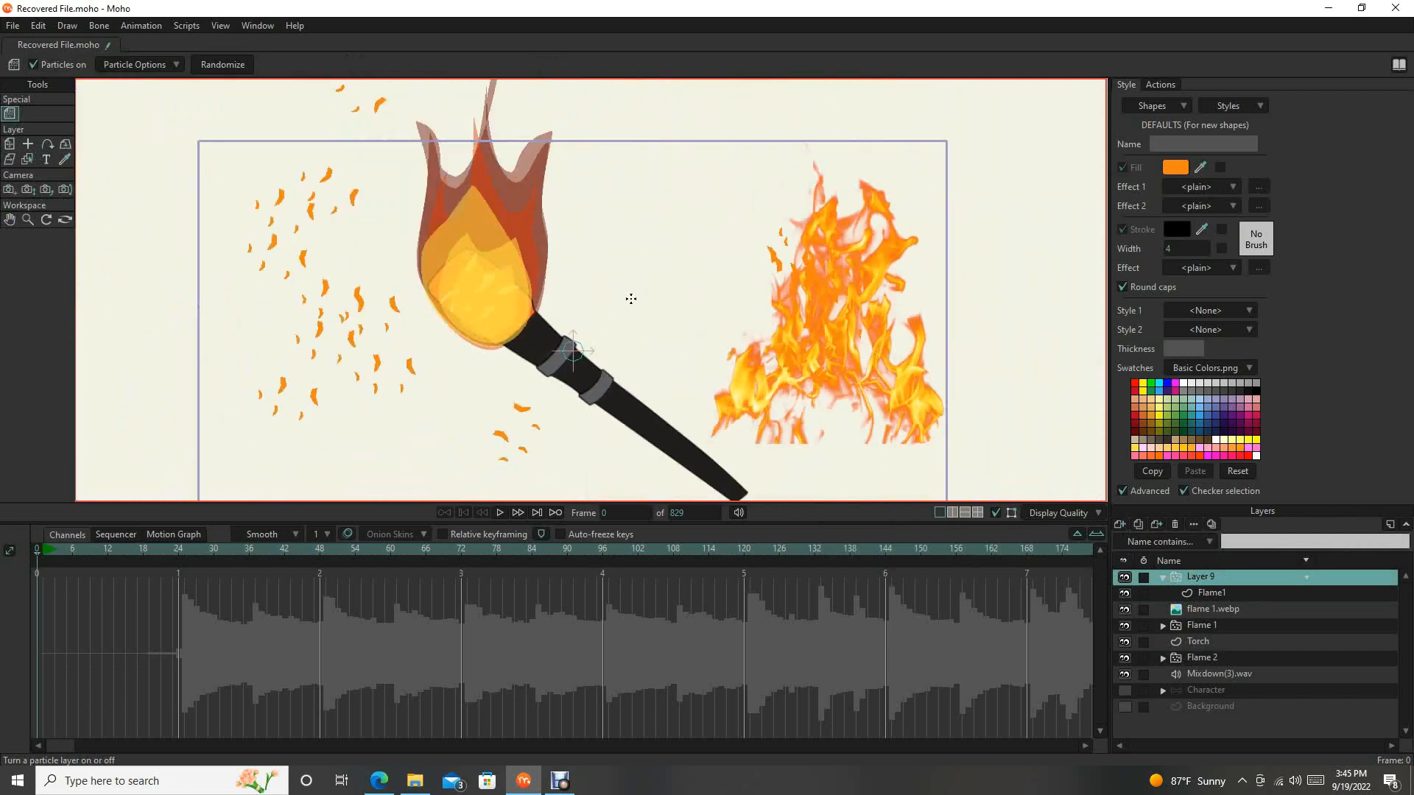
{"action": "scroll", "coordinate": [829, 366], "scroll_direction": "up", "scroll_amount": 3}
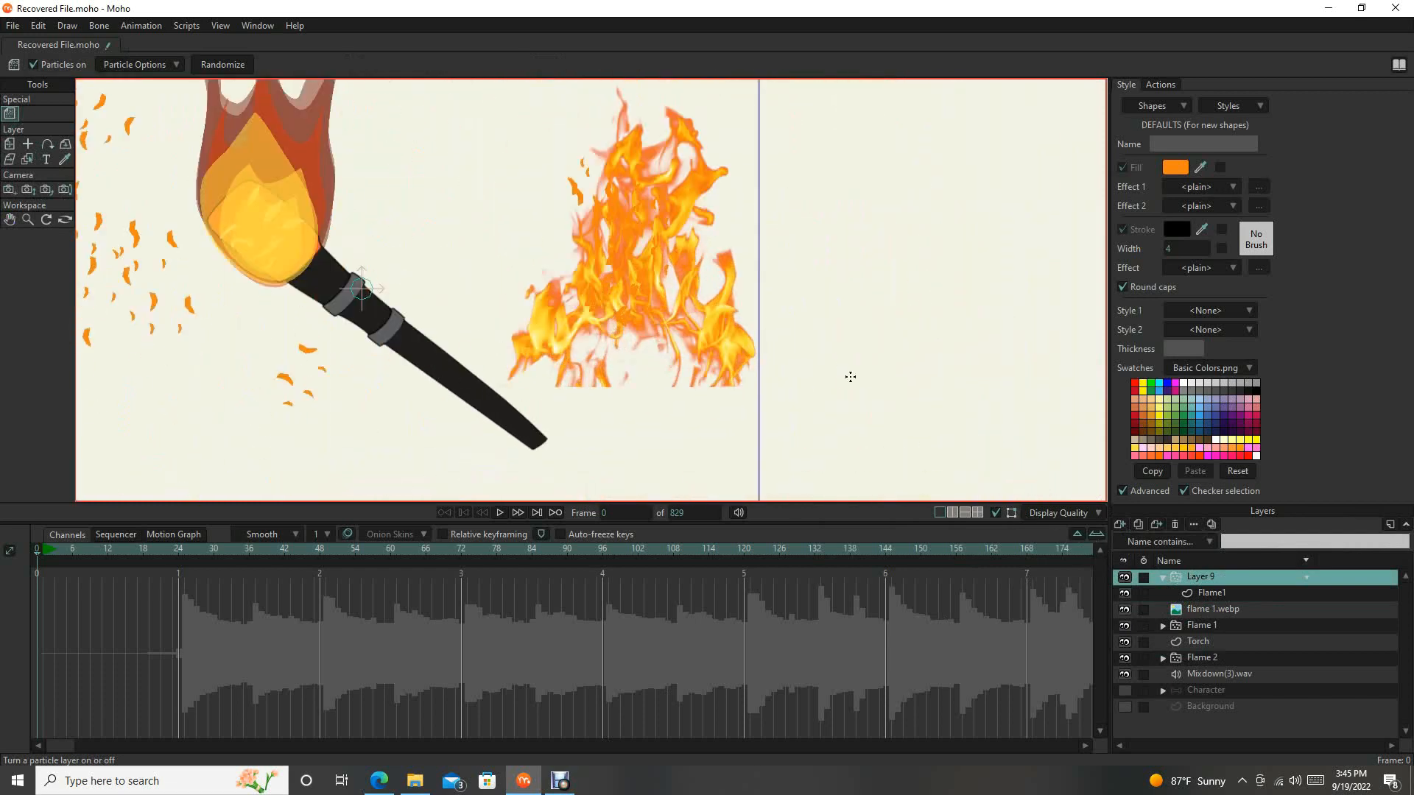
{"action": "left_click_drag", "start_coordinate": [850, 377], "coordinate": [898, 391]}
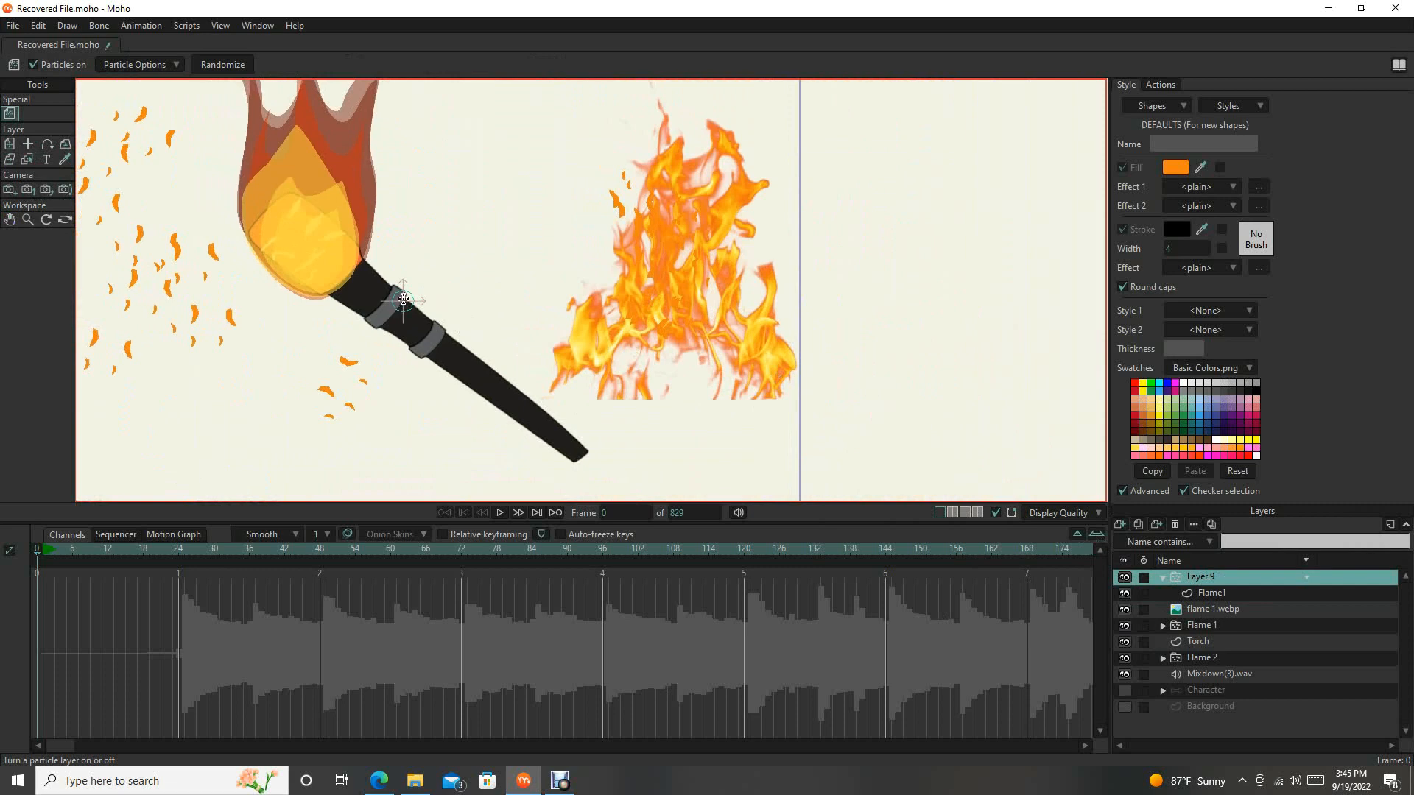
{"action": "scroll", "coordinate": [408, 298], "scroll_direction": "up", "scroll_amount": 5}
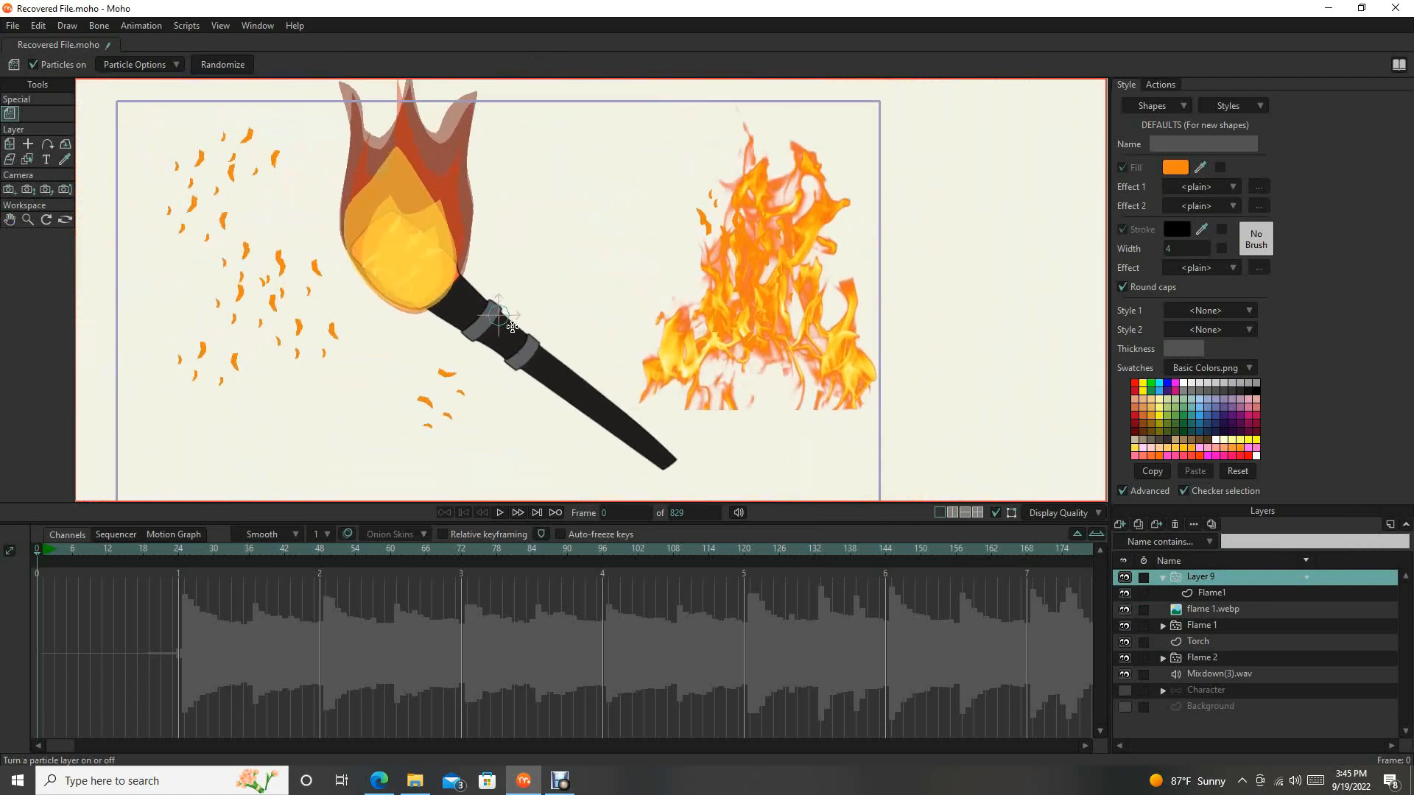
{"action": "scroll", "coordinate": [487, 301], "scroll_direction": "up", "scroll_amount": 2}
{"action": "scroll", "coordinate": [489, 303], "scroll_direction": "down", "scroll_amount": 8}
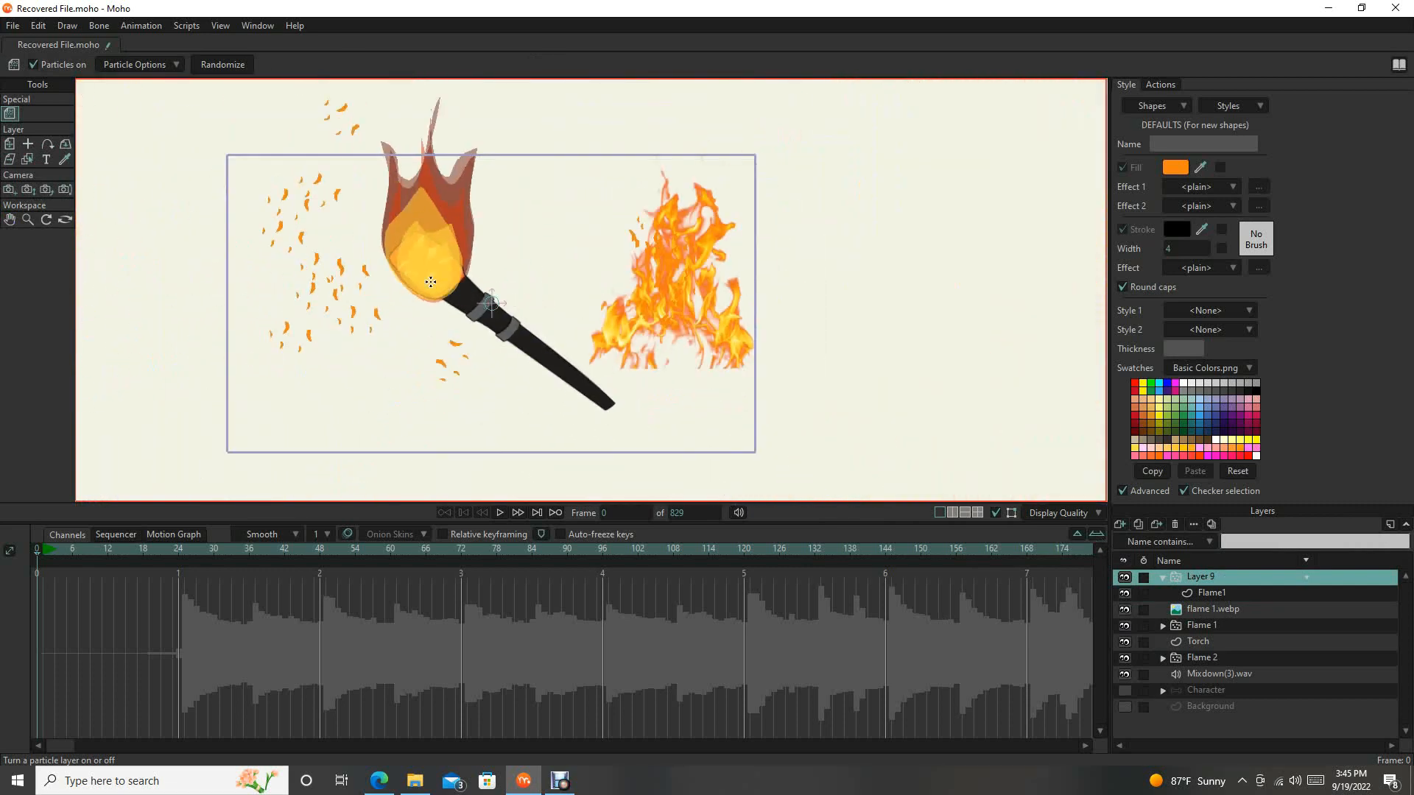
{"action": "left_click_drag", "start_coordinate": [477, 277], "coordinate": [533, 289]}
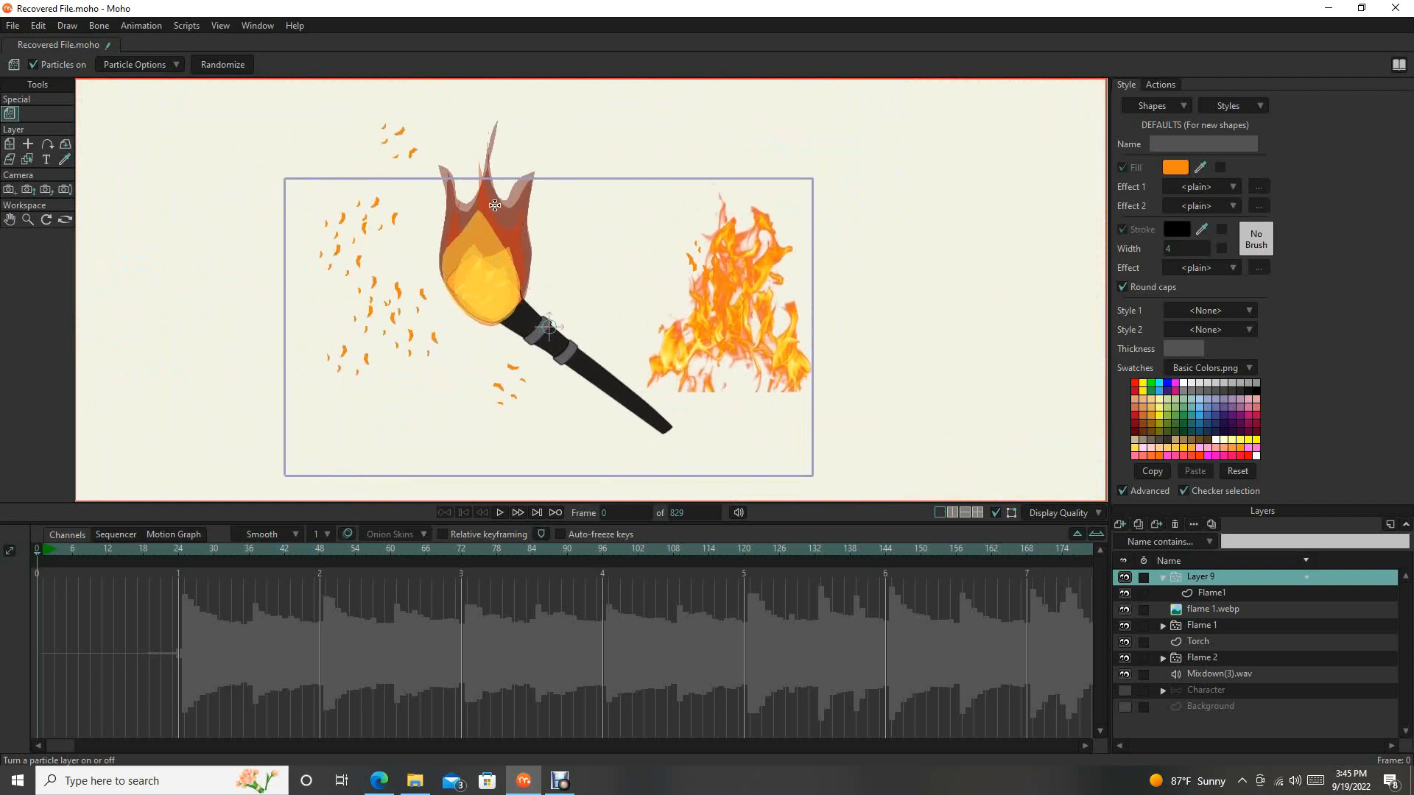
{"action": "left_click_drag", "start_coordinate": [508, 217], "coordinate": [544, 221]}
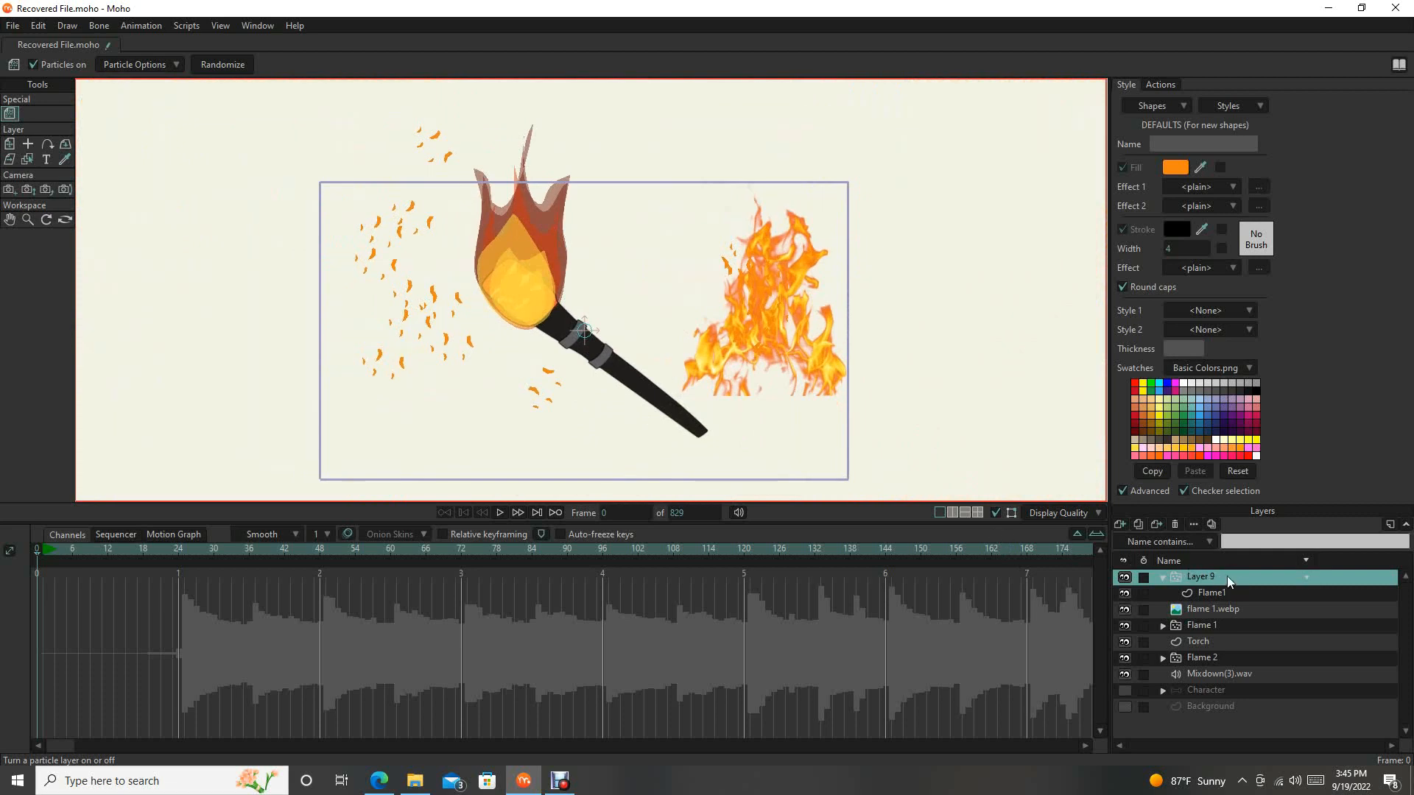
Move the new particle layer onto the torch flame and place Flame1's selected crescents over the upper middle of that flame.
{"action": "left_click", "coordinate": [9, 143]}
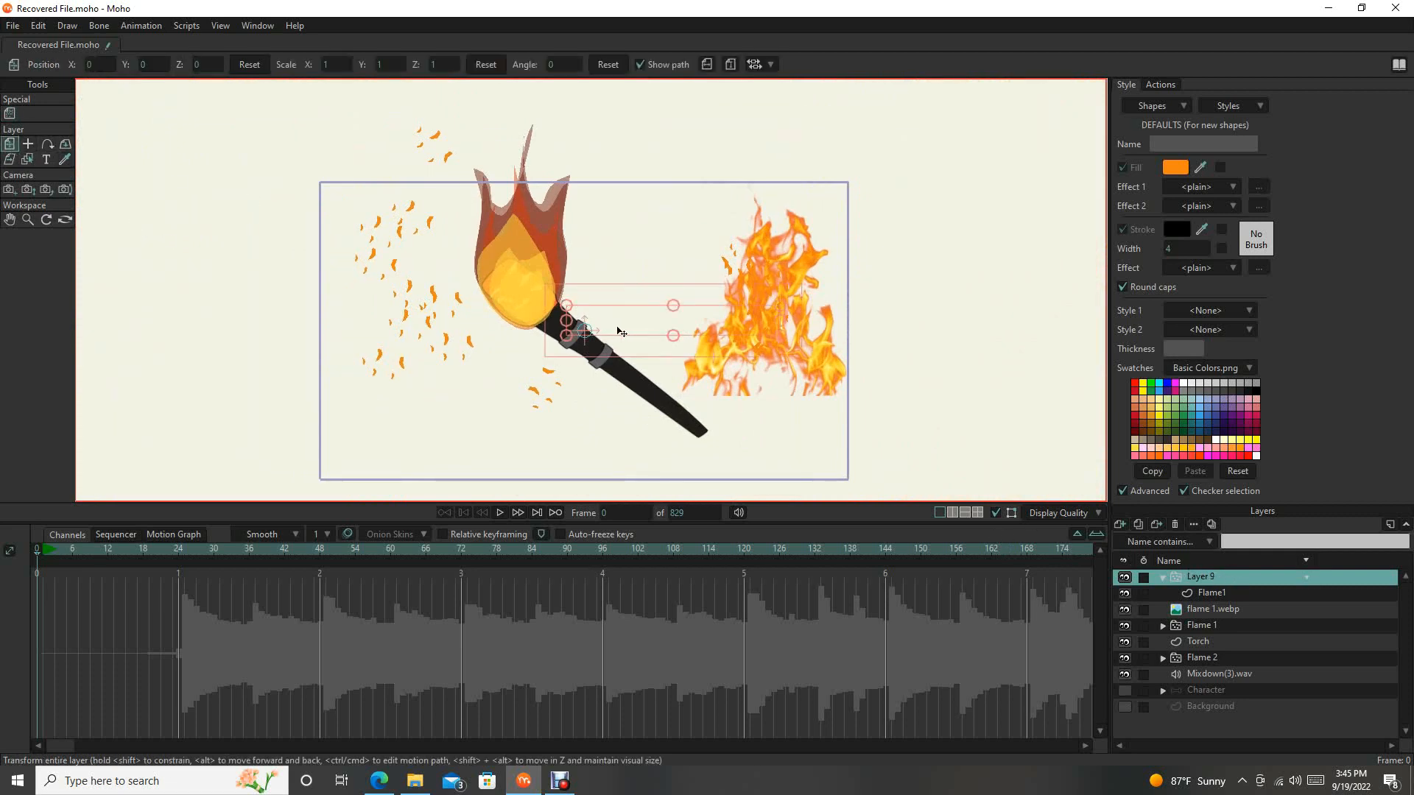
{"action": "left_click_drag", "start_coordinate": [623, 331], "coordinate": [557, 235]}
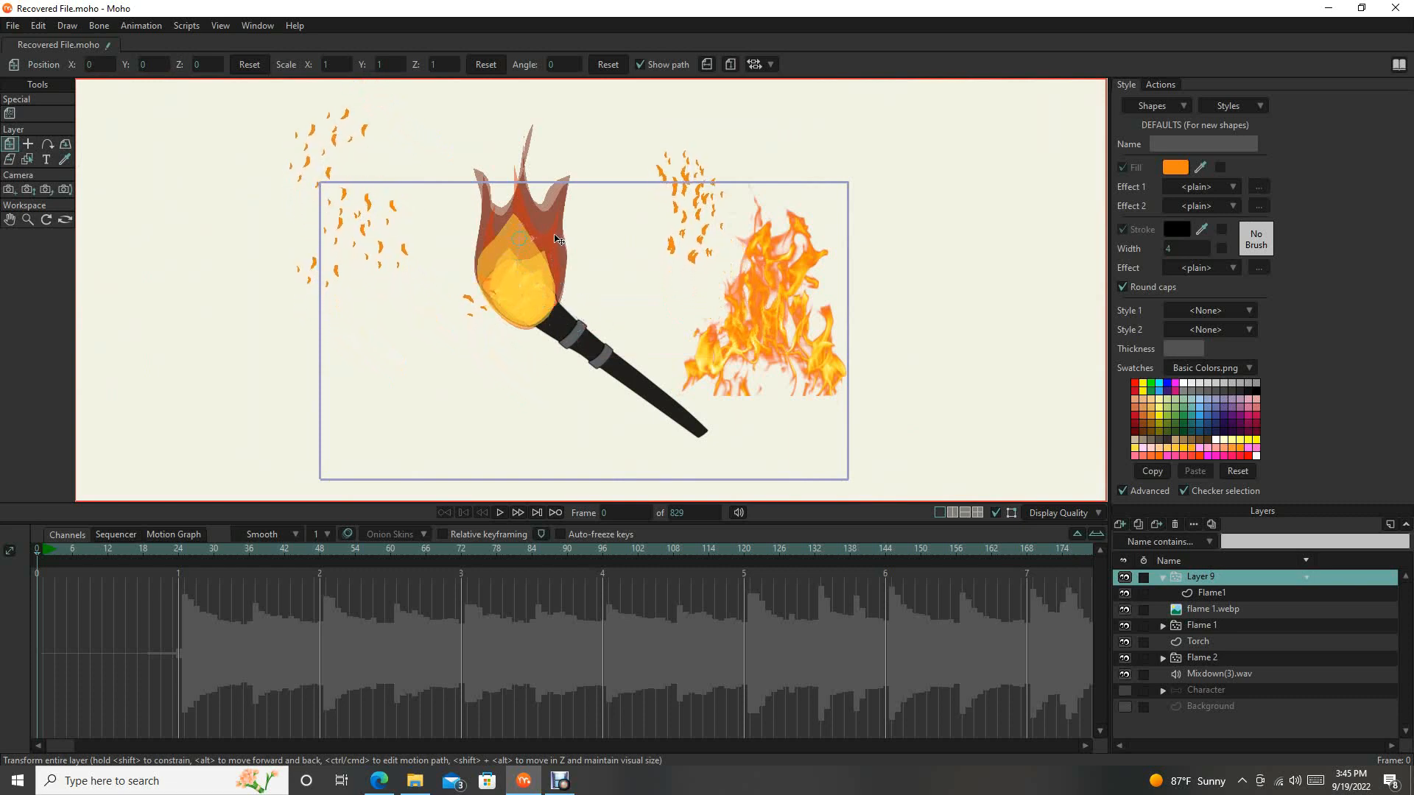
{"action": "left_click", "coordinate": [1229, 594]}
{"action": "scroll", "coordinate": [738, 400], "scroll_direction": "up", "scroll_amount": 3}
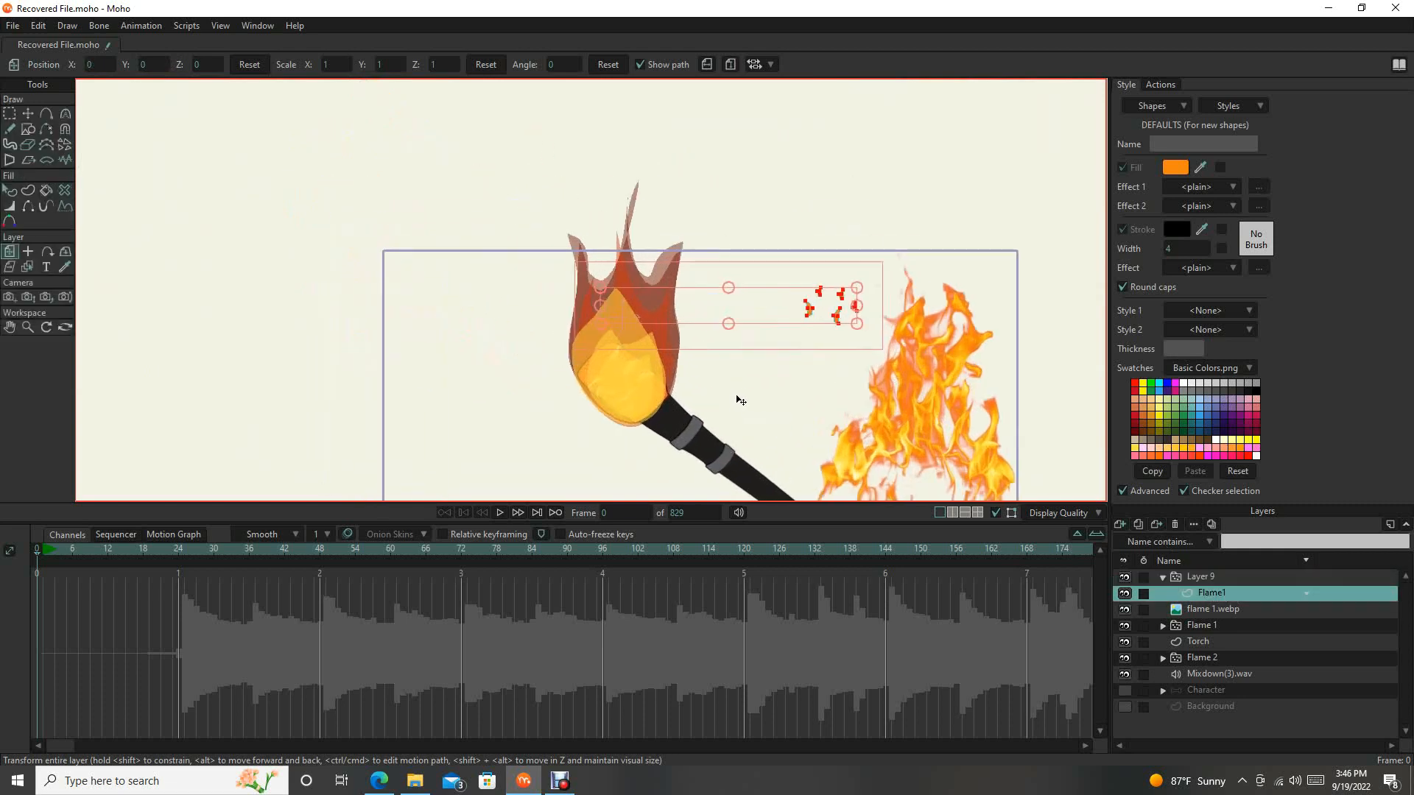
{"action": "scroll", "coordinate": [739, 399], "scroll_direction": "down", "scroll_amount": 3}
{"action": "key", "text": "t"}
{"action": "left_click_drag", "start_coordinate": [656, 246], "coordinate": [654, 331]}
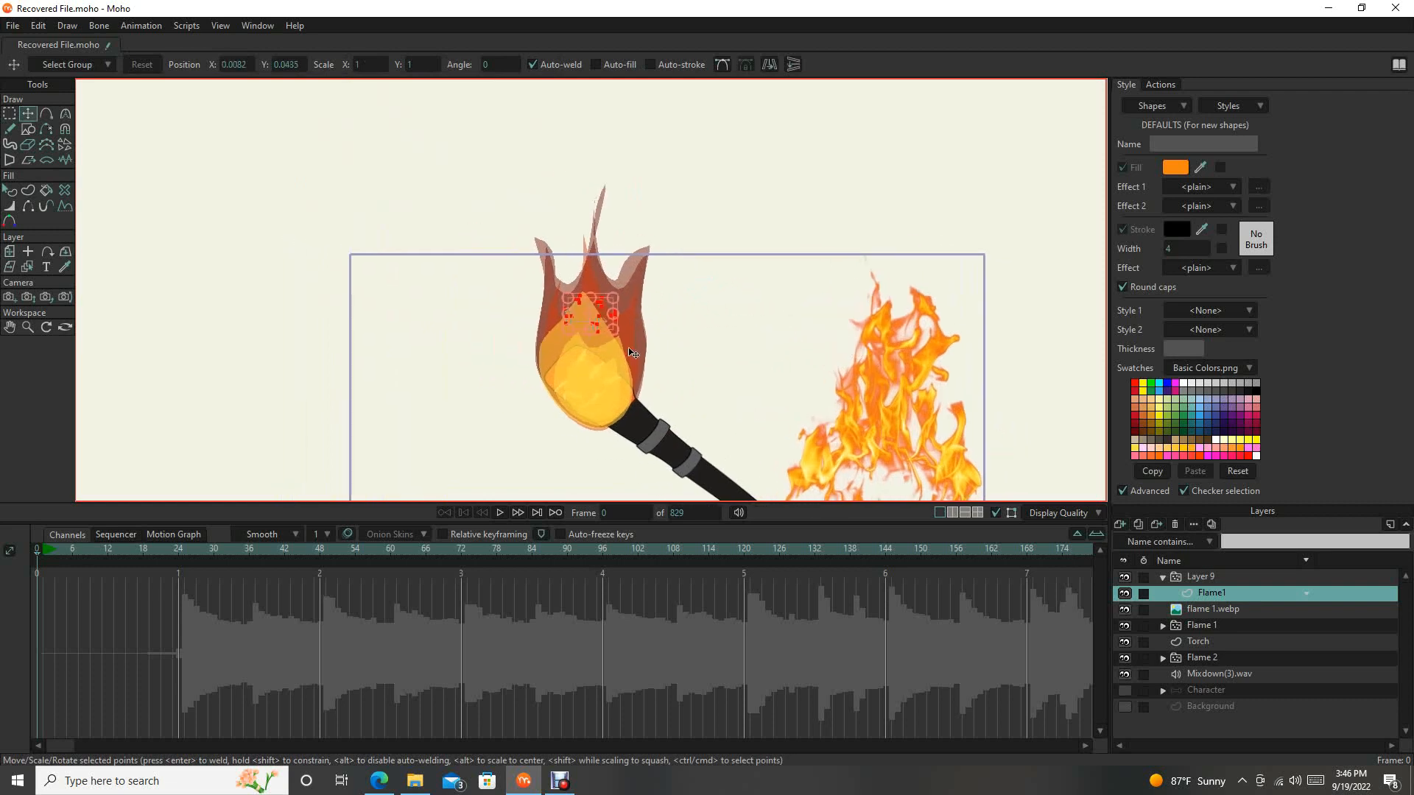
{"action": "scroll", "coordinate": [637, 351], "scroll_direction": "up", "scroll_amount": 4}
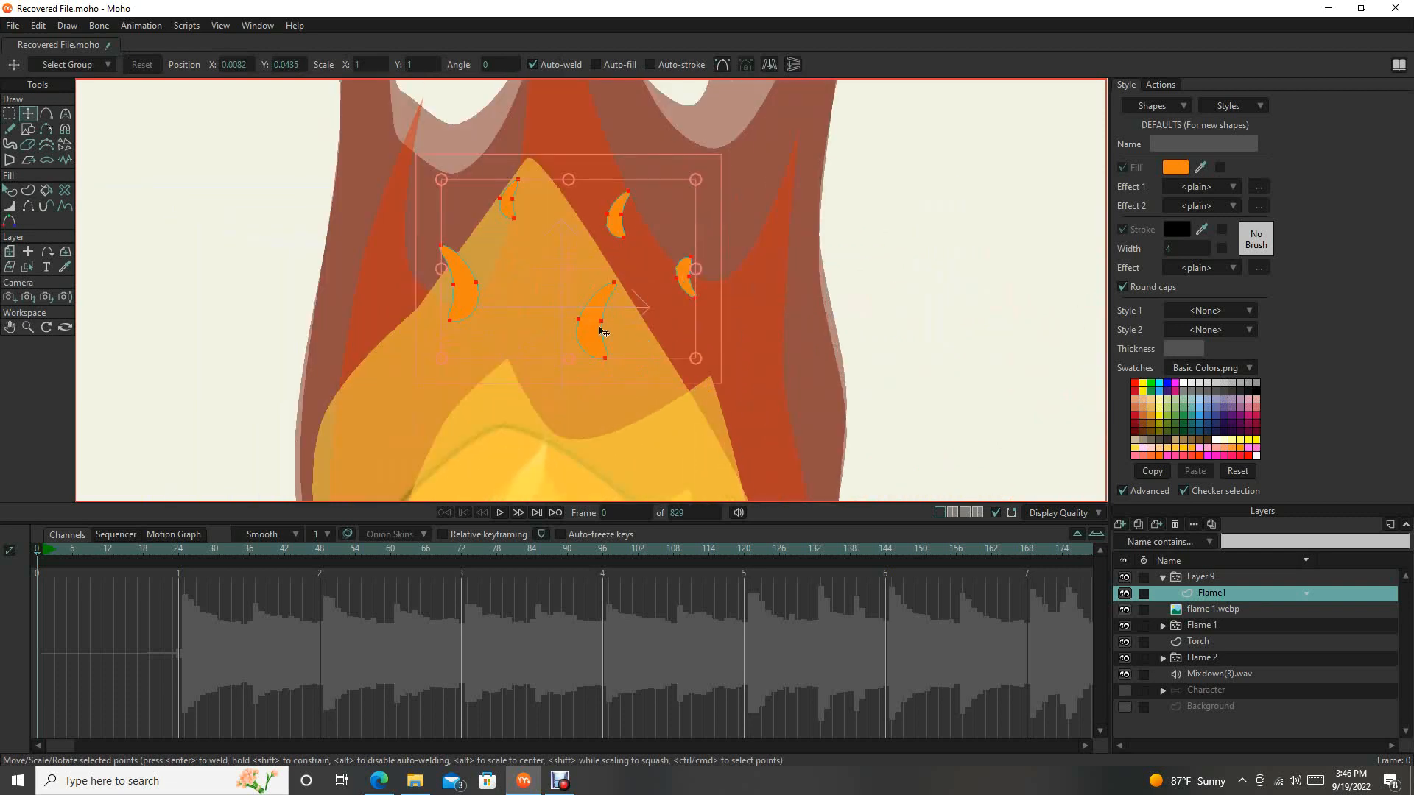
{"action": "scroll", "coordinate": [600, 330], "scroll_direction": "down", "scroll_amount": 2}
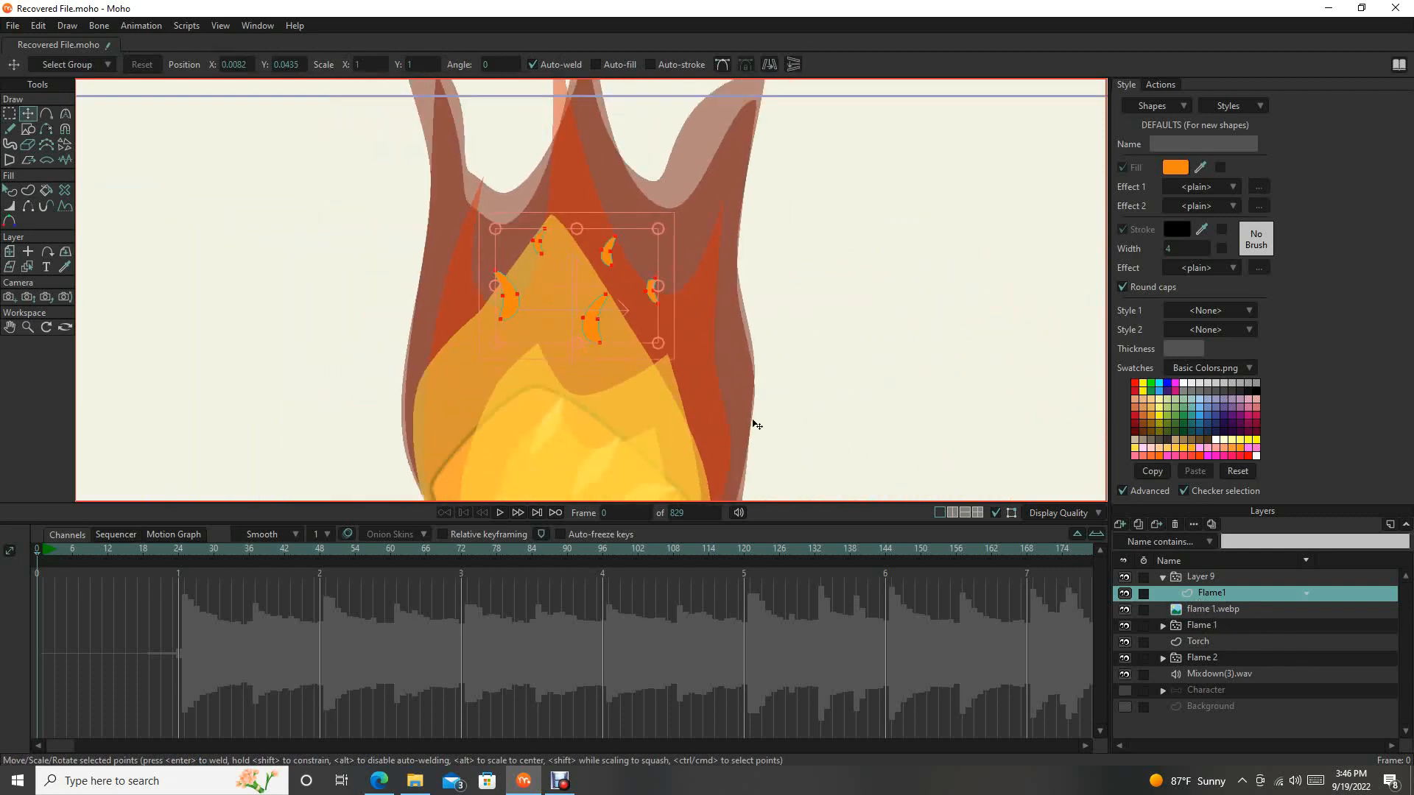
{"action": "scroll", "coordinate": [751, 418], "scroll_direction": "down", "scroll_amount": 2}
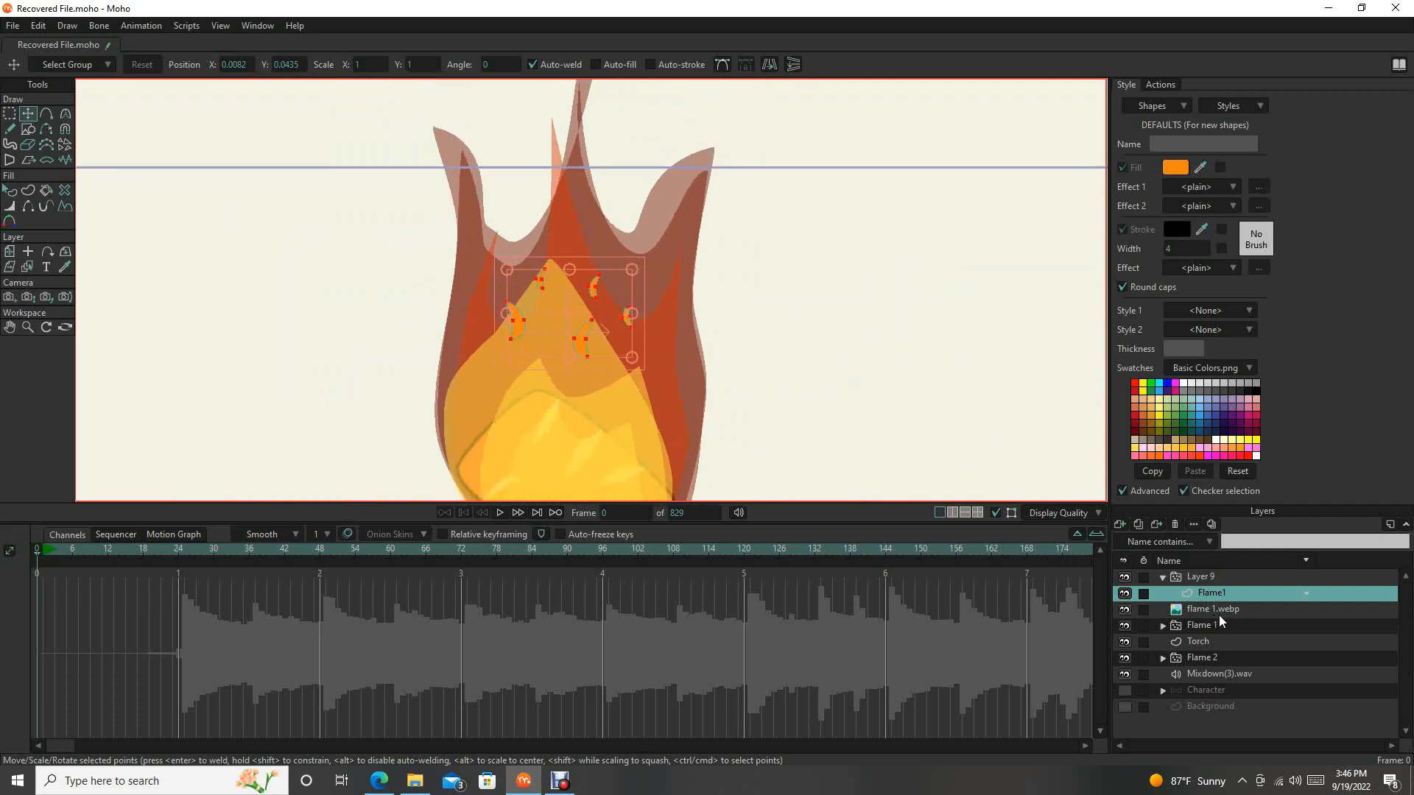
{"action": "left_click_drag", "start_coordinate": [755, 428], "coordinate": [779, 444]}
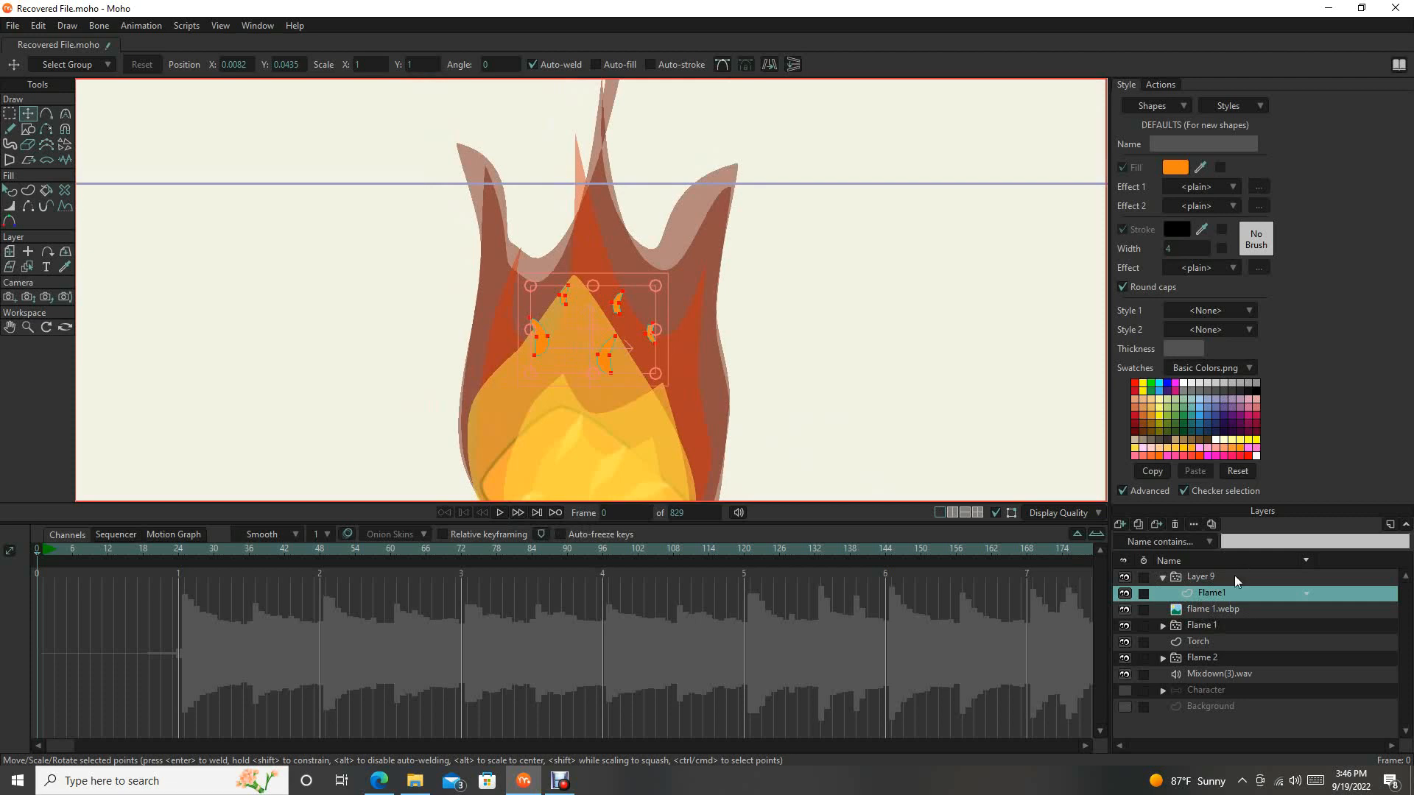
Play the animation with the particle layer selected and examine how the crescent flames move above the torch.
{"action": "left_click", "coordinate": [1234, 575]}
{"action": "scroll", "coordinate": [538, 469], "scroll_direction": "down", "scroll_amount": 3}
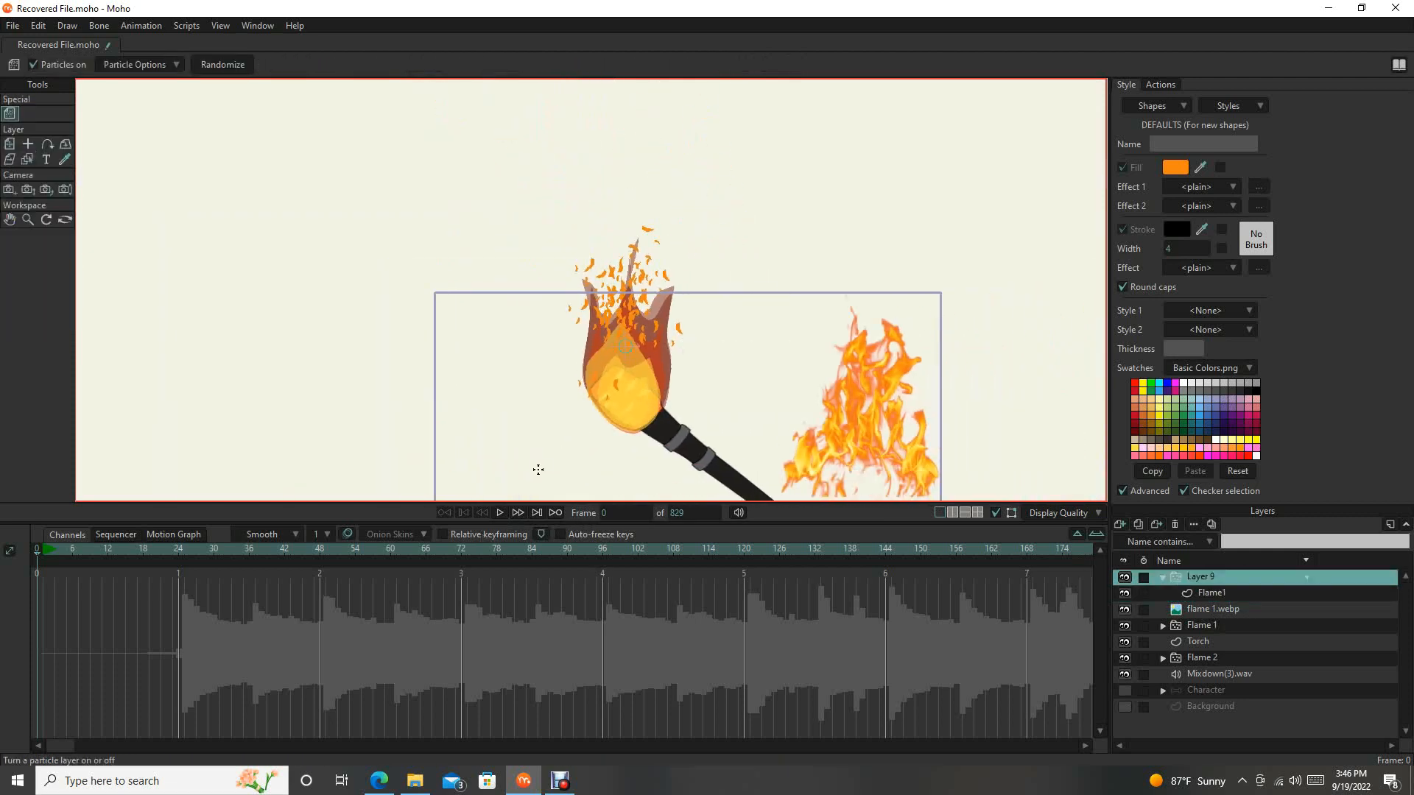
{"action": "left_click", "coordinate": [499, 513]}
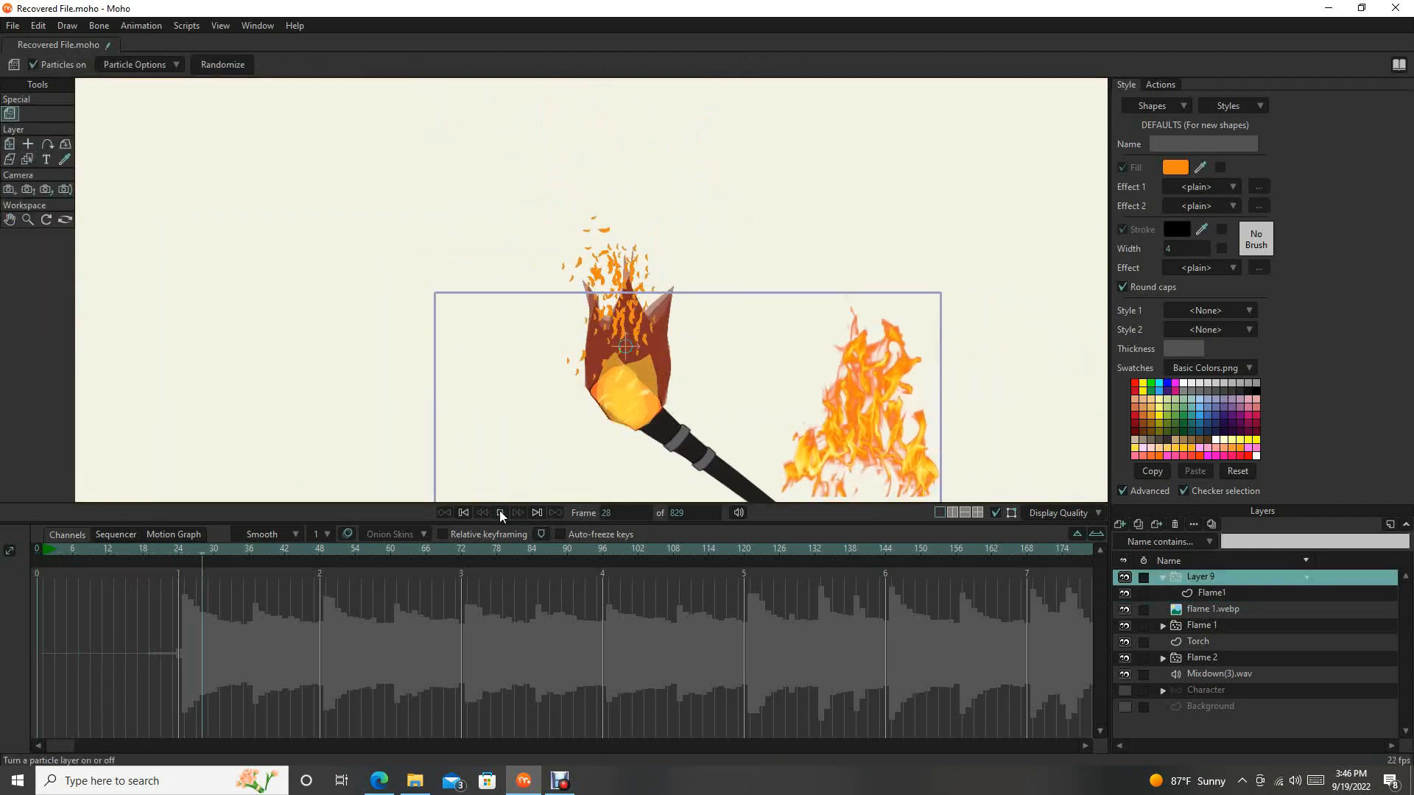
{"action": "scroll", "coordinate": [658, 309], "scroll_direction": "up", "scroll_amount": 4}
{"action": "scroll", "coordinate": [661, 308], "scroll_direction": "down", "scroll_amount": 3}
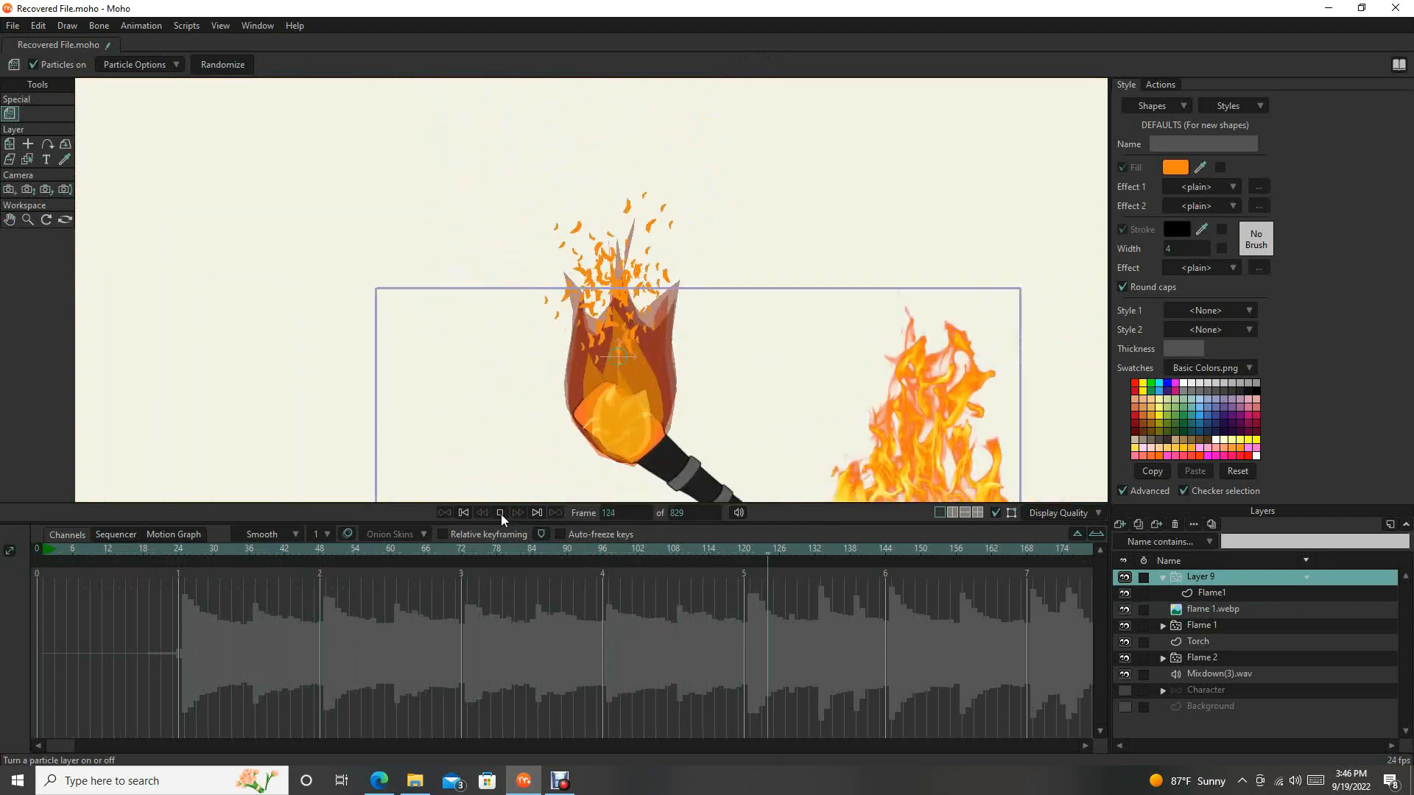
{"action": "scroll", "coordinate": [679, 353], "scroll_direction": "up", "scroll_amount": 3}
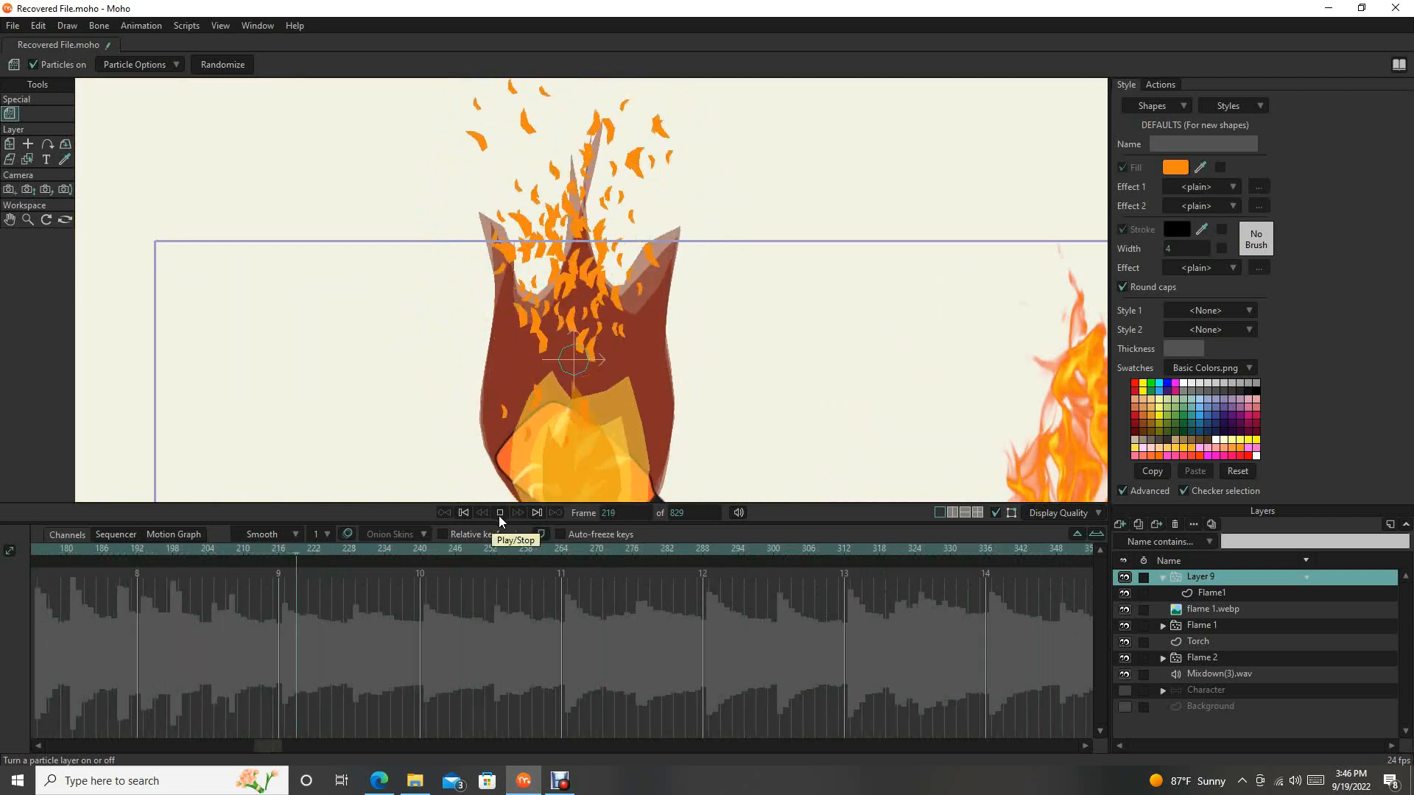
{"action": "left_click", "coordinate": [499, 513]}
Set the particle layer's particle count to 20, apply it and preview the animation.
{"action": "double_click", "coordinate": [1266, 576]}
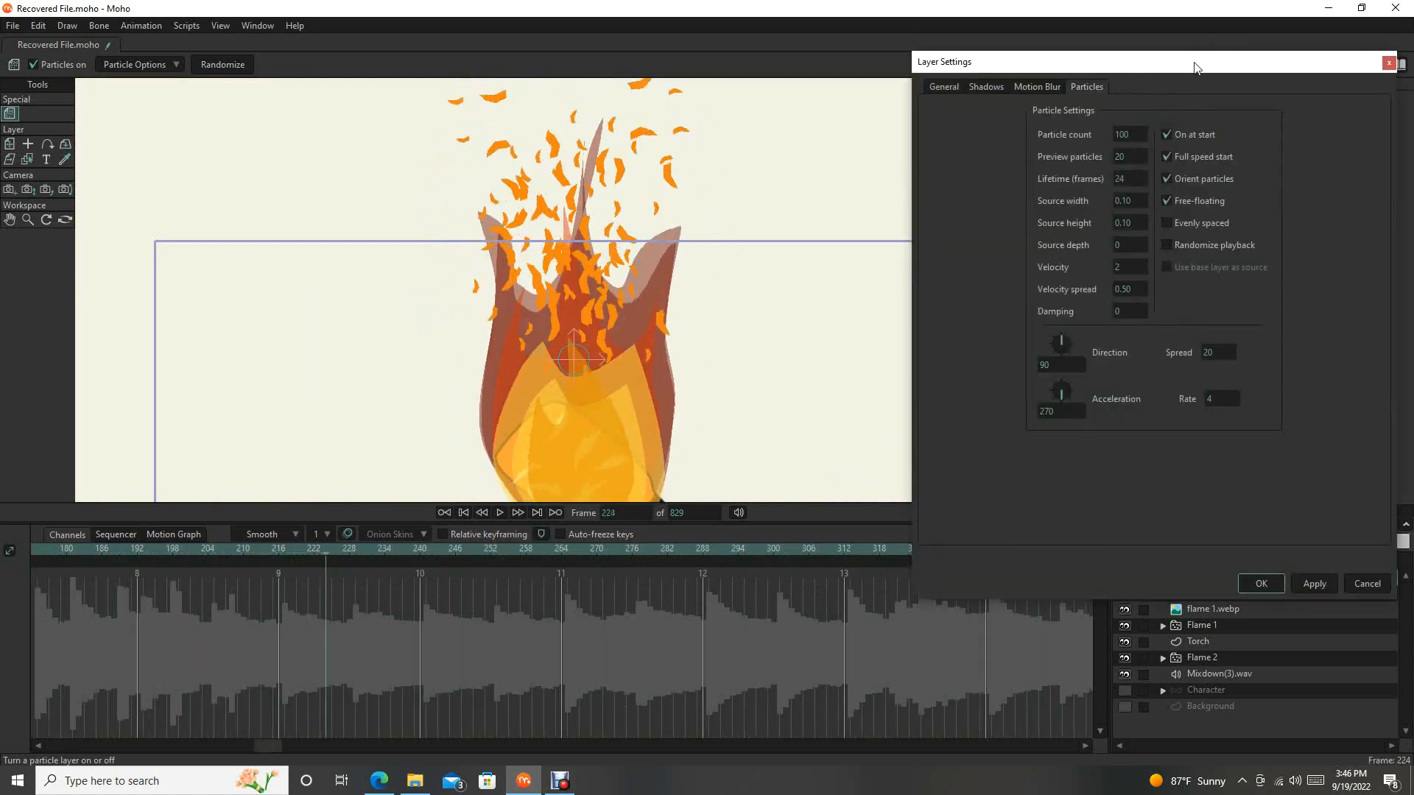
{"action": "left_click_drag", "start_coordinate": [1193, 62], "coordinate": [1183, 48]}
{"action": "left_click_drag", "start_coordinate": [698, 257], "coordinate": [704, 323]}
{"action": "scroll", "coordinate": [704, 323], "scroll_direction": "down", "scroll_amount": 3}
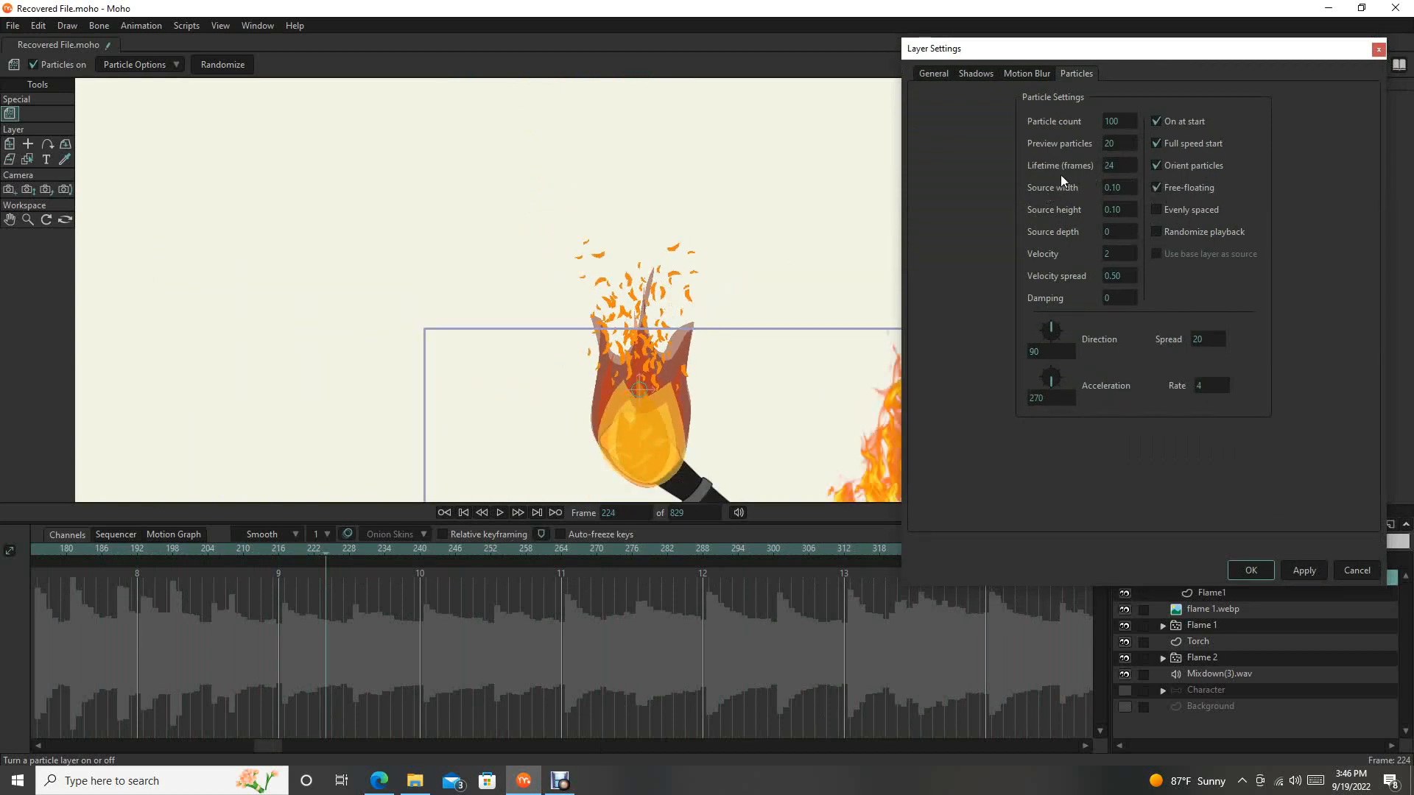
{"action": "double_click", "coordinate": [1120, 121]}
{"action": "type", "text": "20"}
{"action": "left_click", "coordinate": [1314, 573]}
{"action": "left_click_drag", "start_coordinate": [1161, 44], "coordinate": [1225, 73]}
{"action": "left_click", "coordinate": [499, 512]}
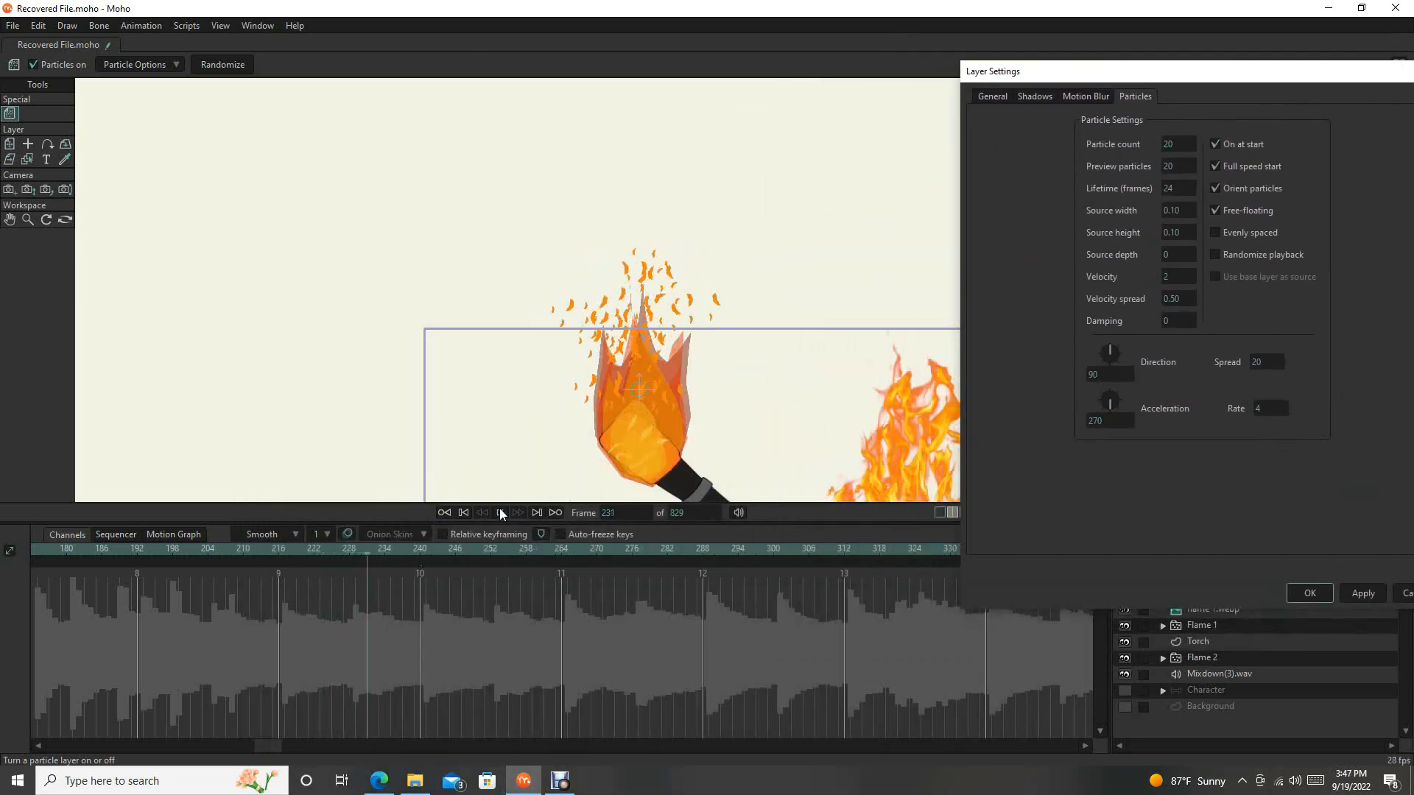
{"action": "left_click", "coordinate": [500, 512]}
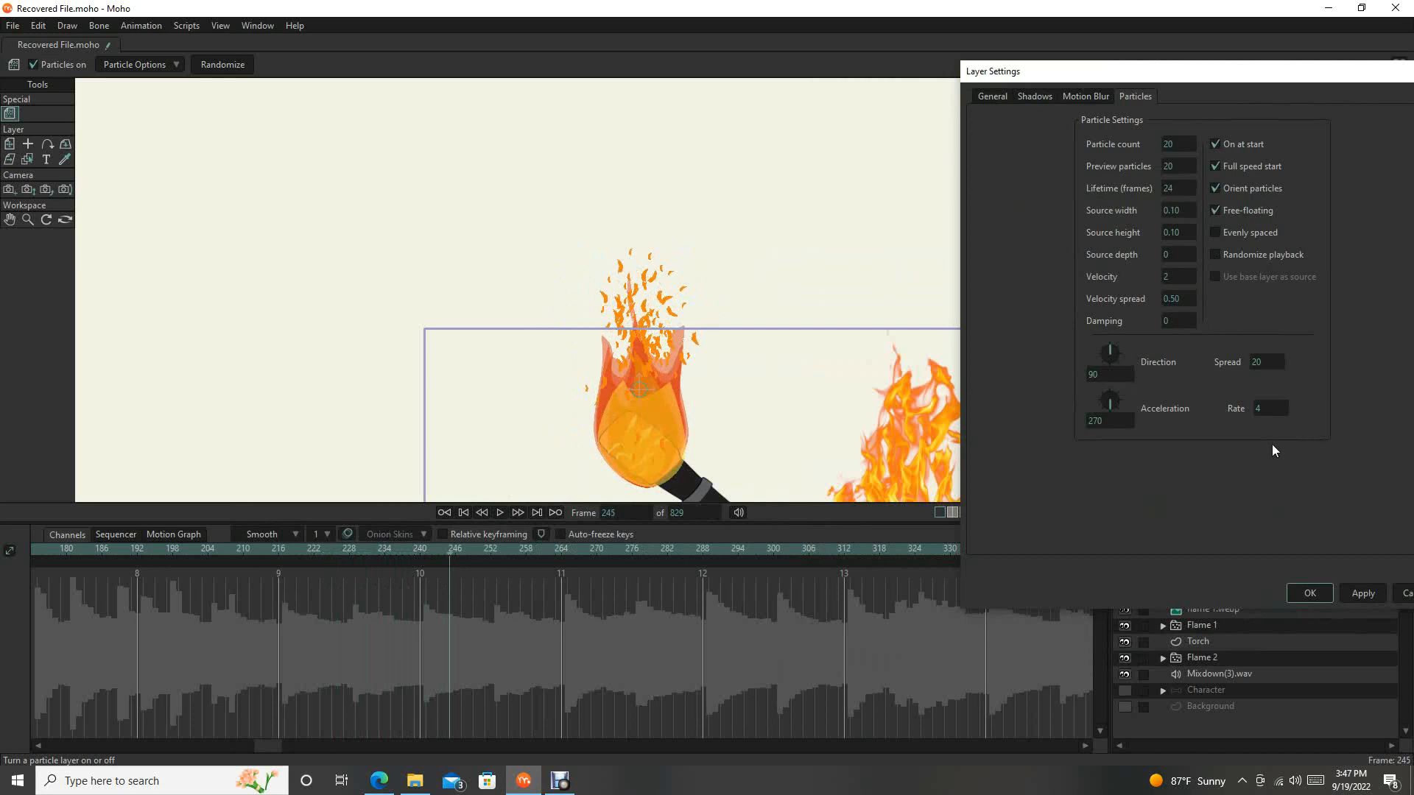
Set the particles' acceleration rate to 0, apply it and preview the rising flames.
{"action": "left_click", "coordinate": [1268, 407]}
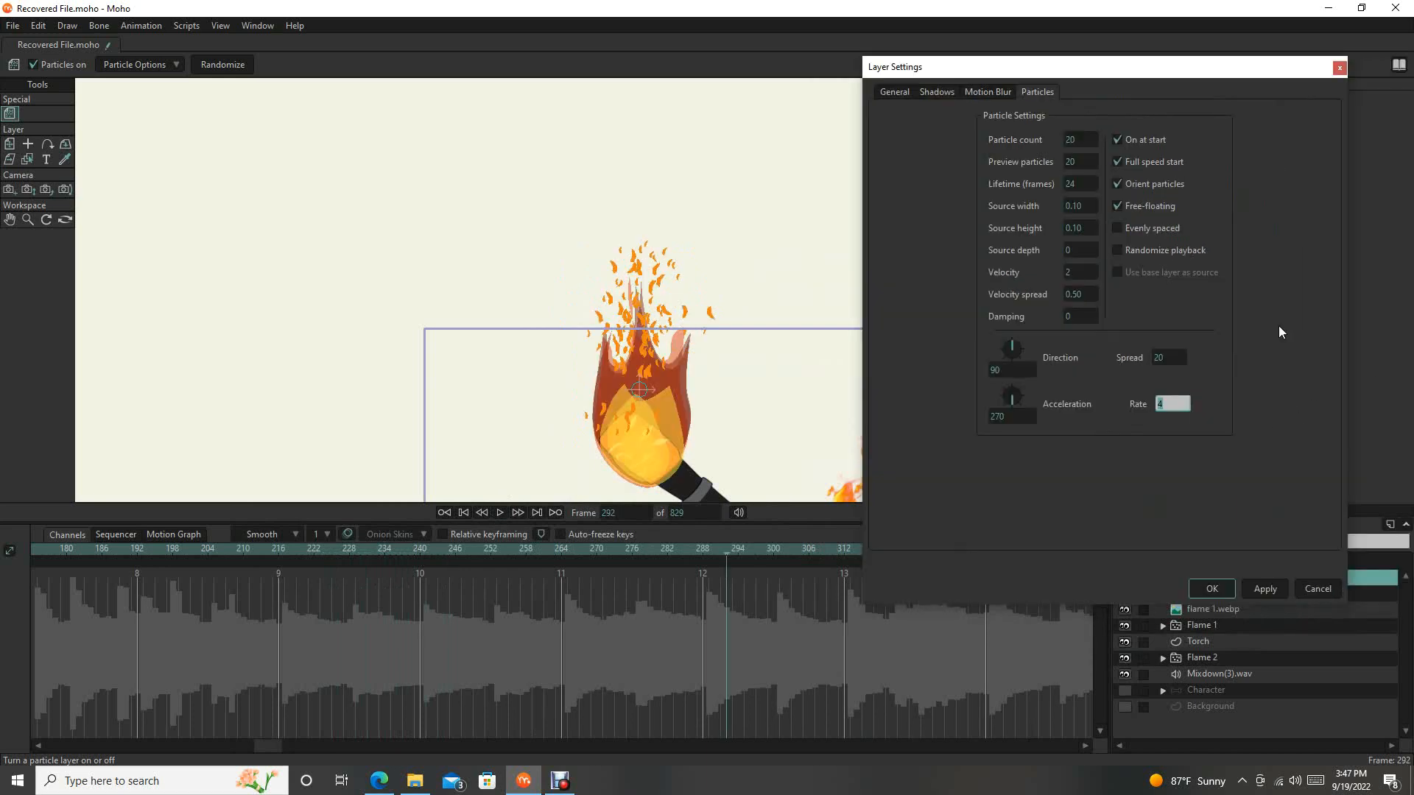
{"action": "type", "text": "0"}
{"action": "left_click", "coordinate": [1265, 589]}
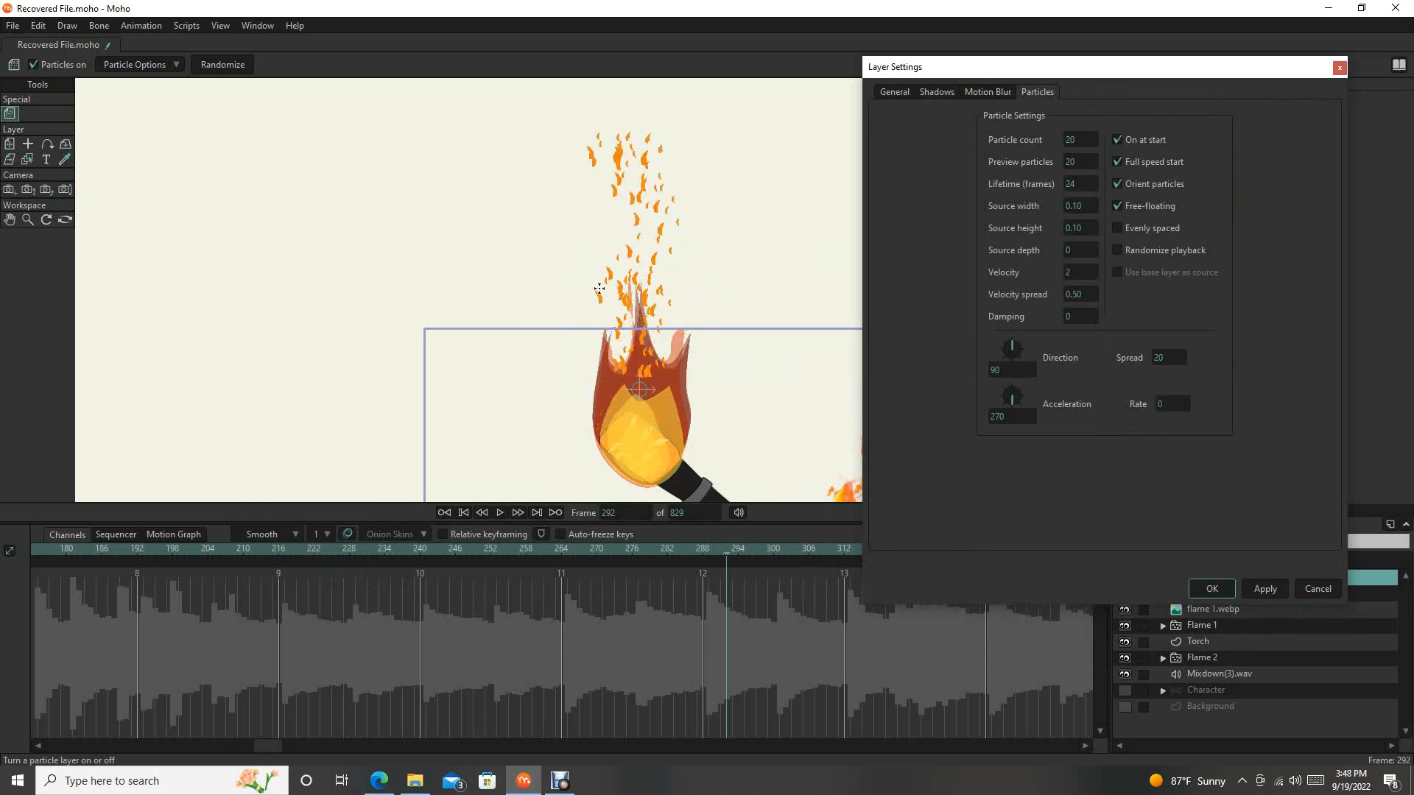
{"action": "left_click", "coordinate": [504, 515]}
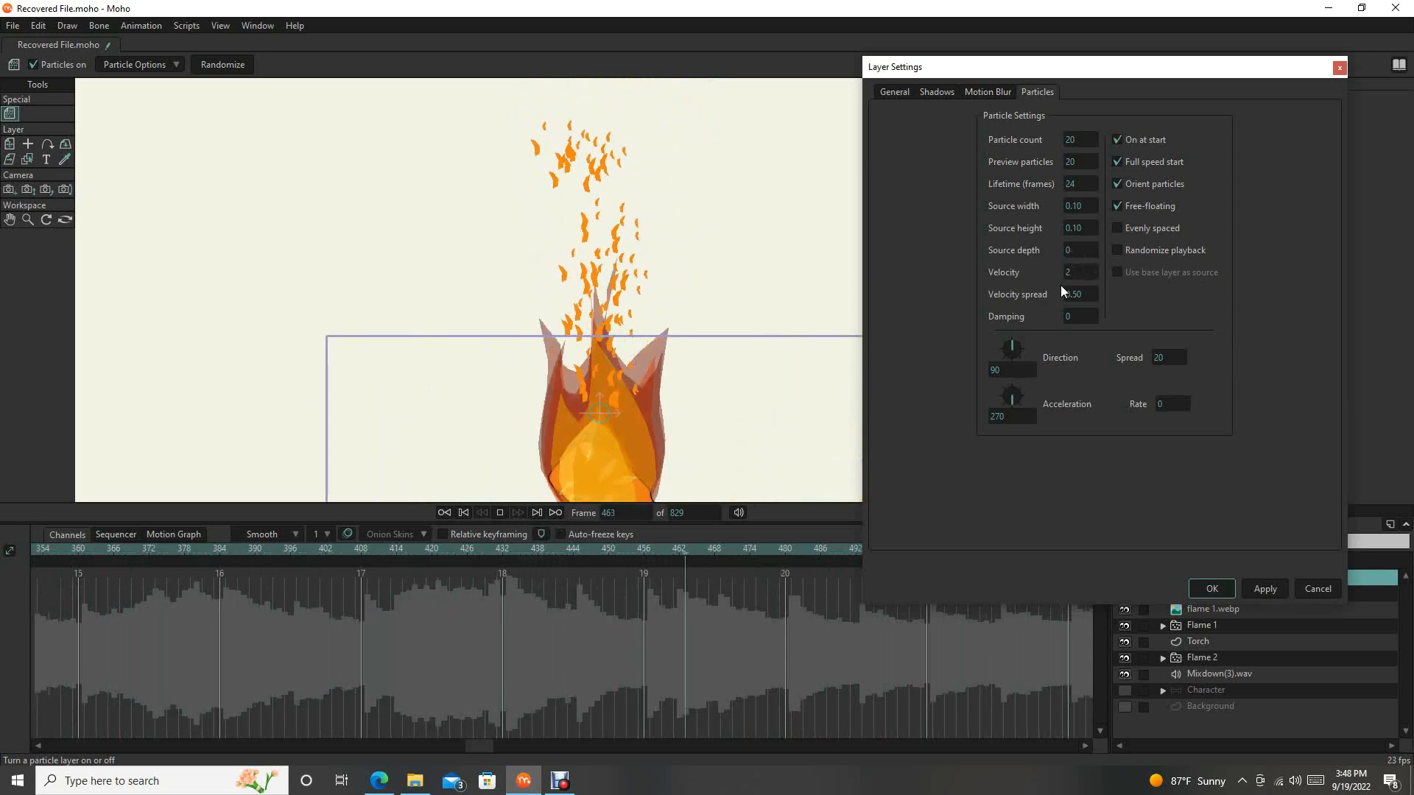
{"action": "left_click", "coordinate": [500, 513]}
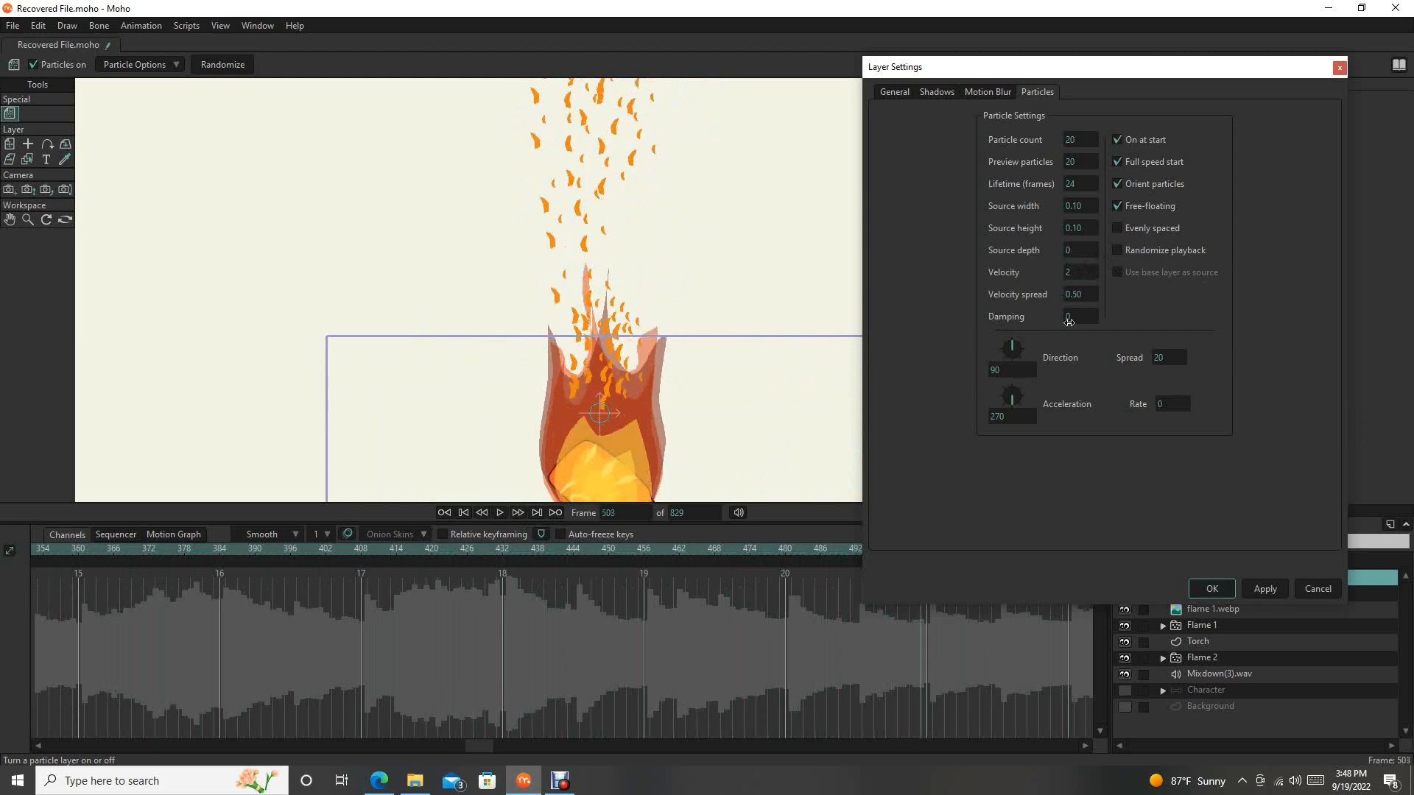
Set the particles' velocity to 0.5 and velocity spread to 0.10, previewing the animation with the applied values.
{"action": "left_click", "coordinate": [1075, 272]}
{"action": "type", "text": "1"}
{"action": "type", "text": "0.5"}
{"action": "left_click", "coordinate": [1265, 589]}
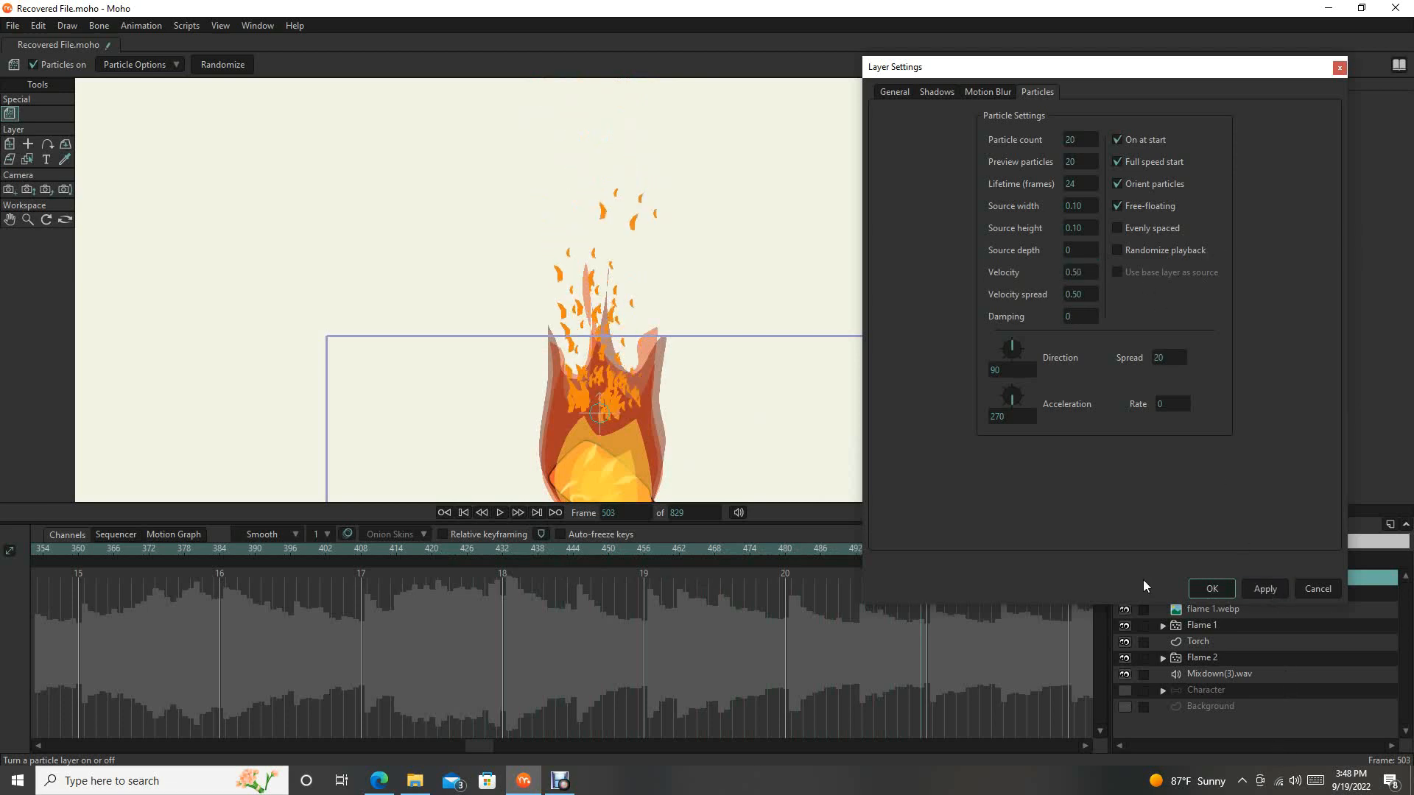
{"action": "left_click", "coordinate": [500, 512]}
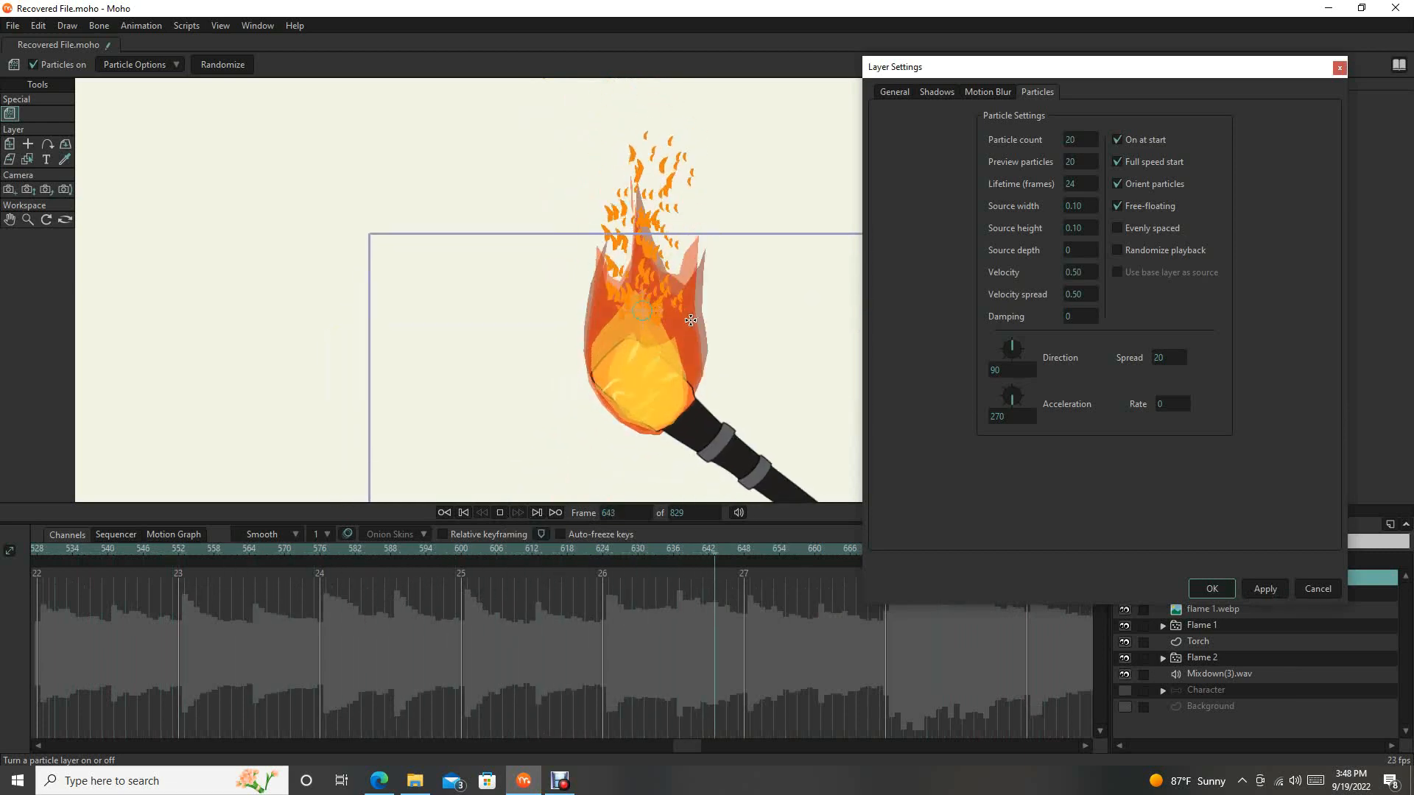
{"action": "scroll", "coordinate": [653, 319], "scroll_direction": "up", "scroll_amount": 3}
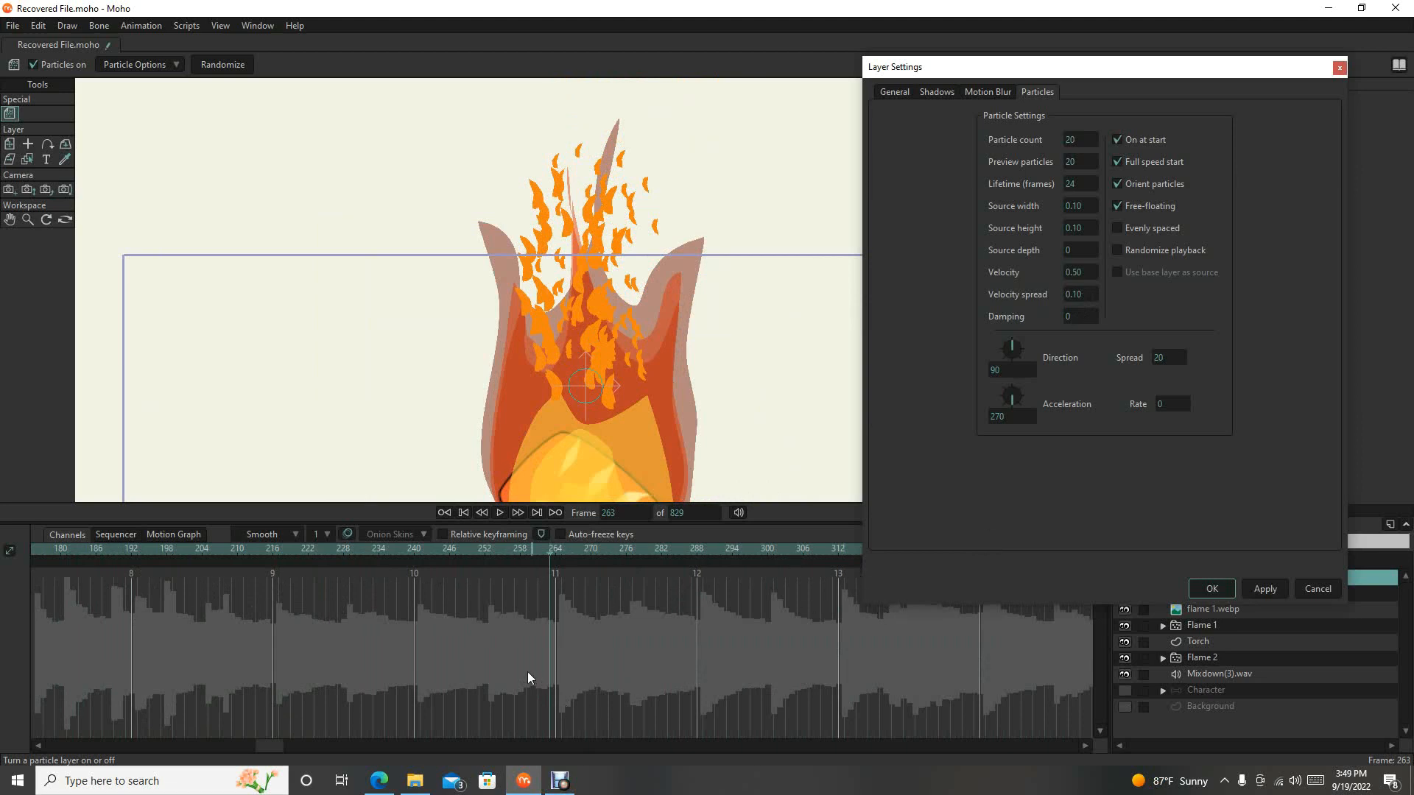
{"action": "left_click", "coordinate": [502, 513]}
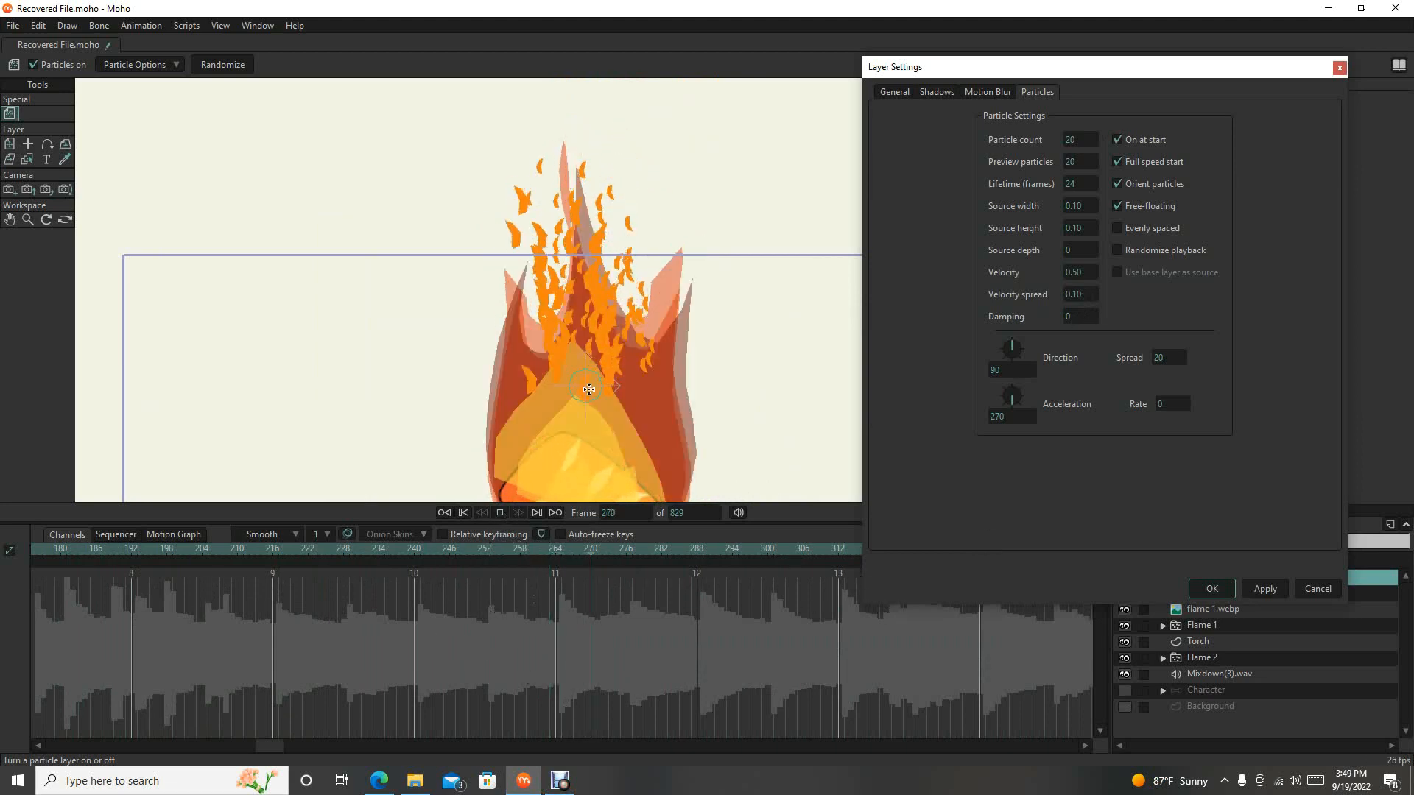
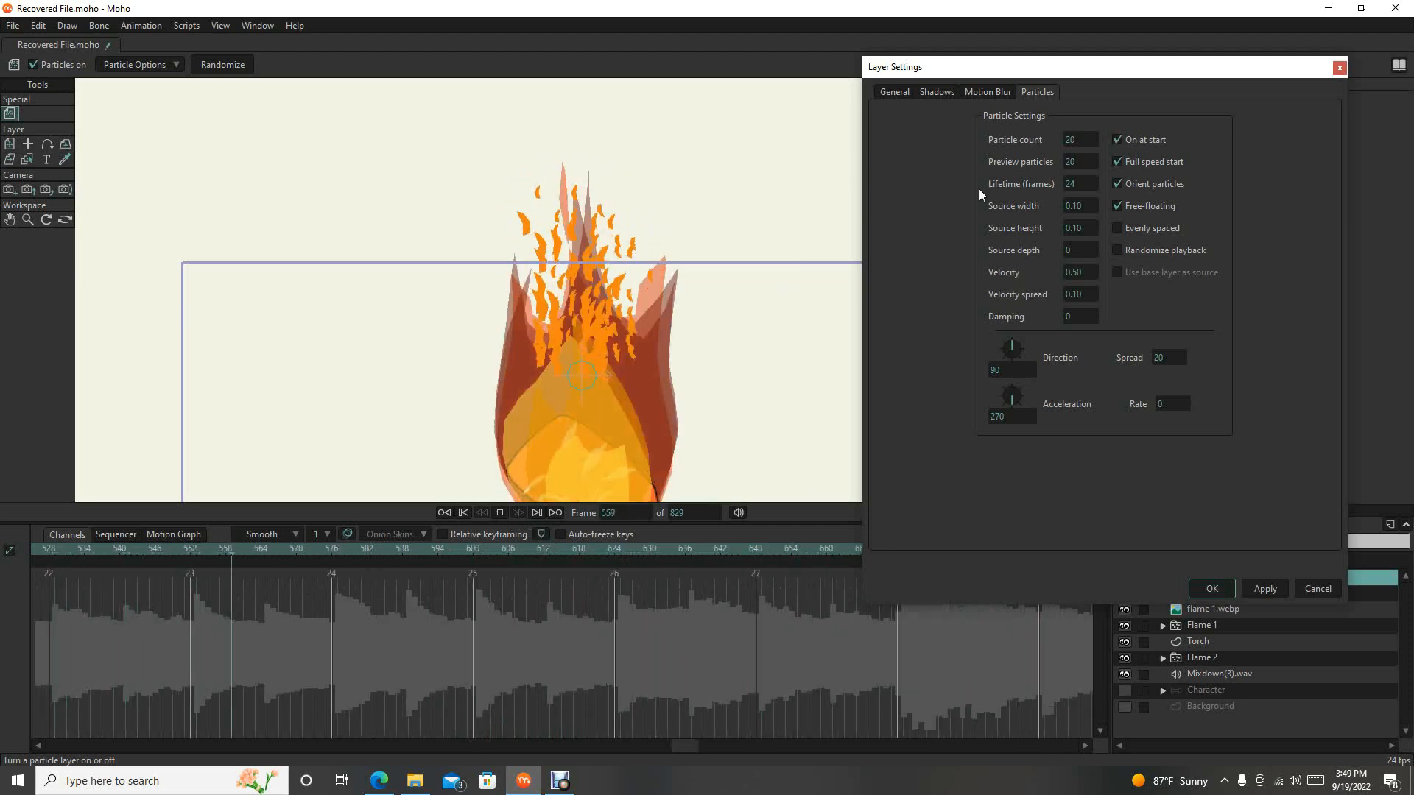
Try a source width of 0.60 for the particles and preview the wider spread of flames.
{"action": "left_click", "coordinate": [504, 511]}
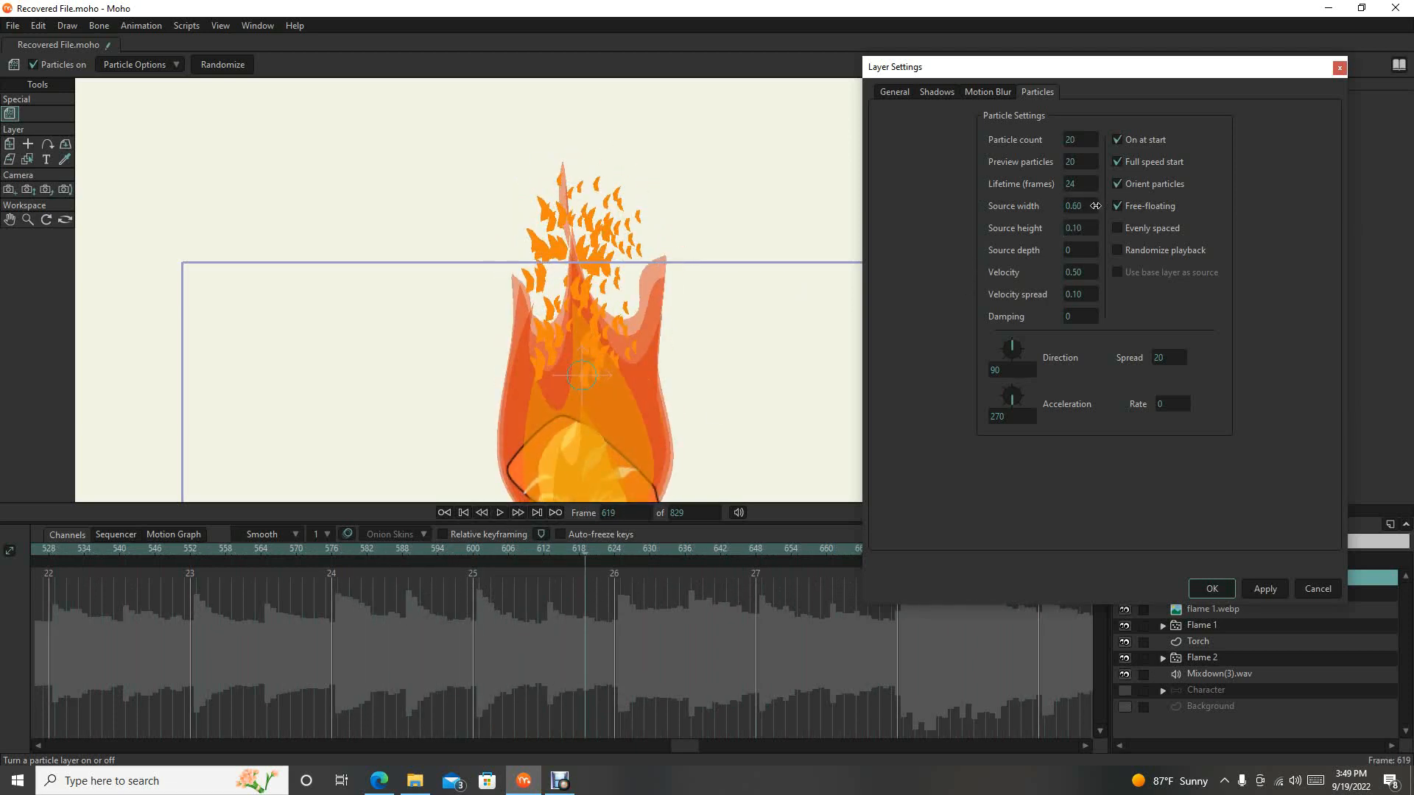
{"action": "left_click", "coordinate": [1259, 589]}
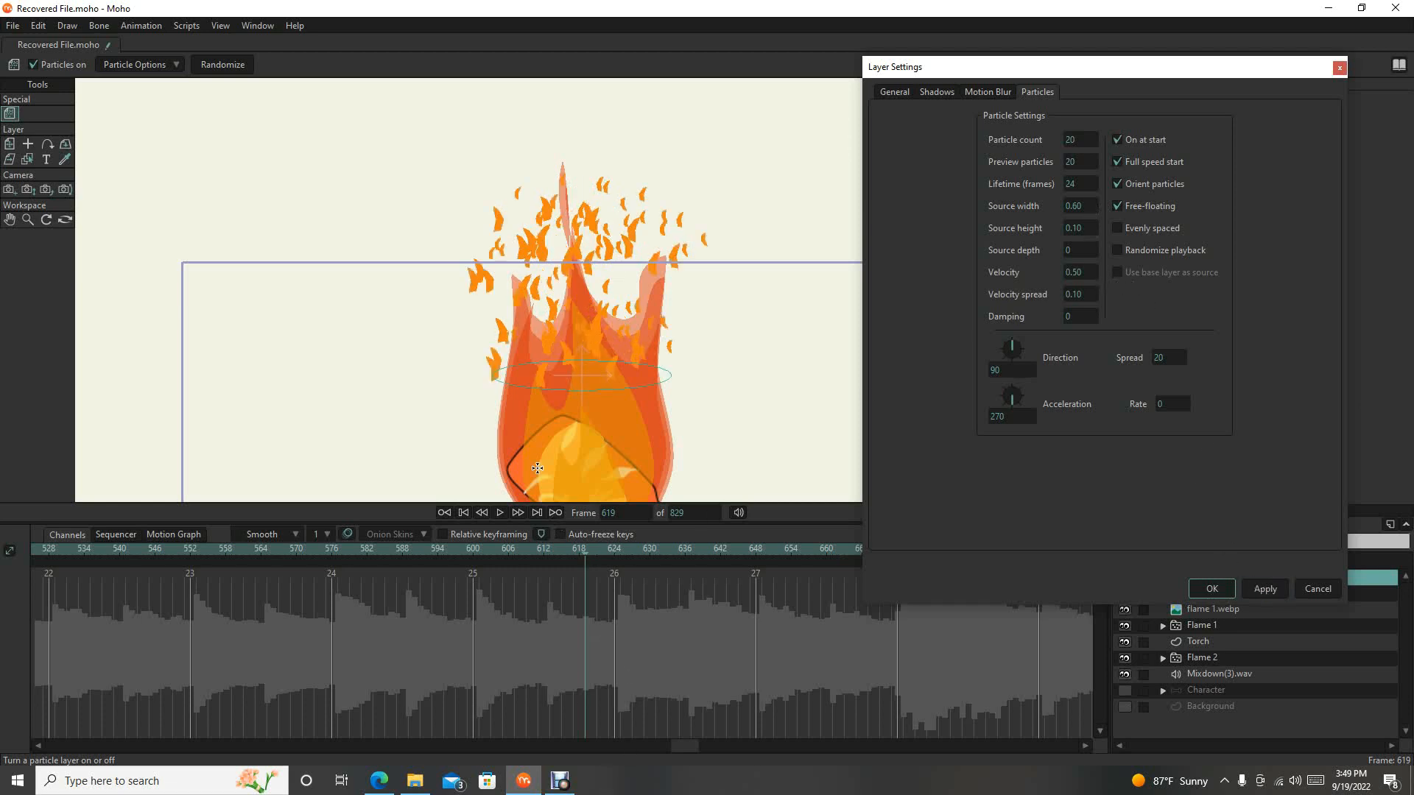
{"action": "left_click", "coordinate": [501, 514]}
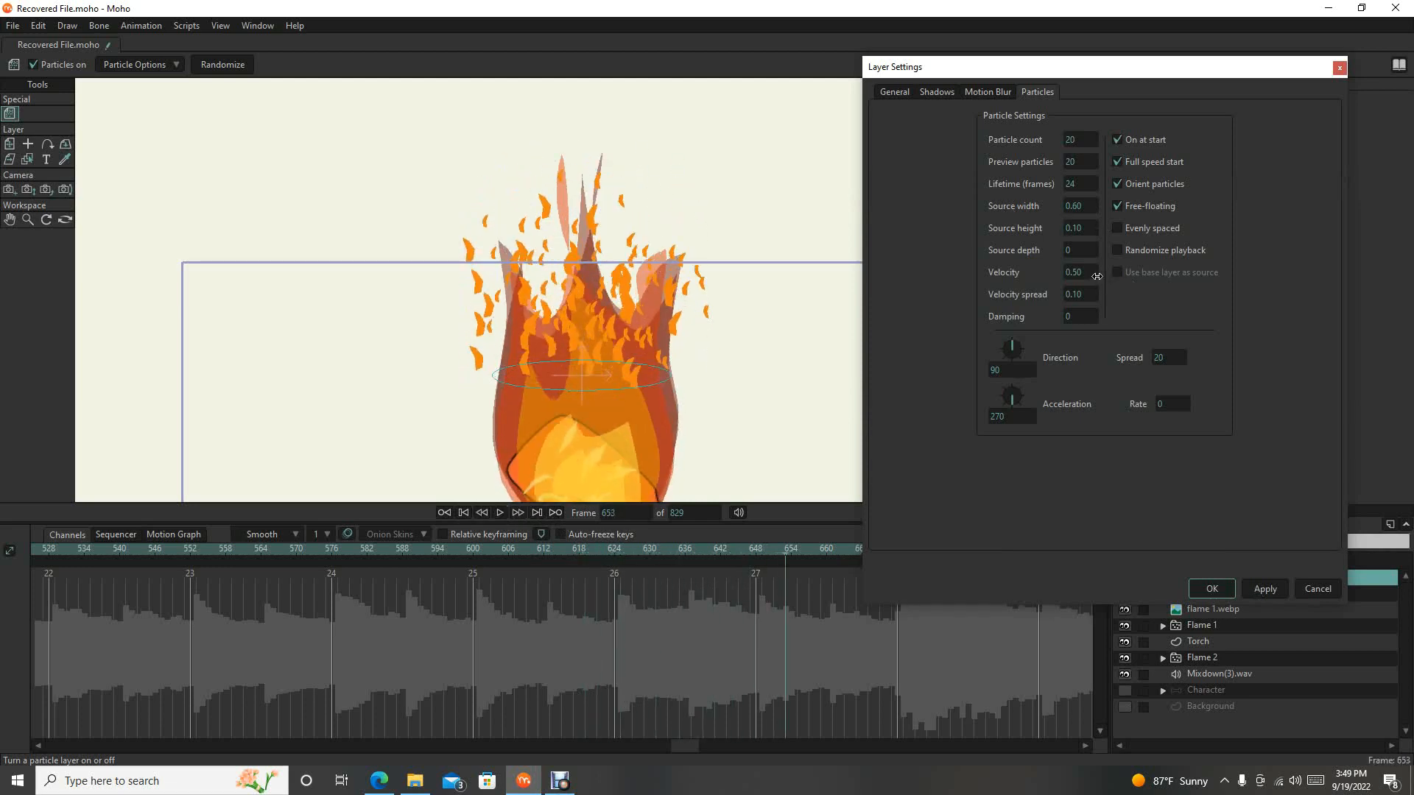
Set the particles' source width to 0.35, preview the animation around the torch and accept the layer settings.
{"action": "left_click_drag", "start_coordinate": [1089, 203], "coordinate": [1080, 214]}
{"action": "left_click", "coordinate": [1265, 588]}
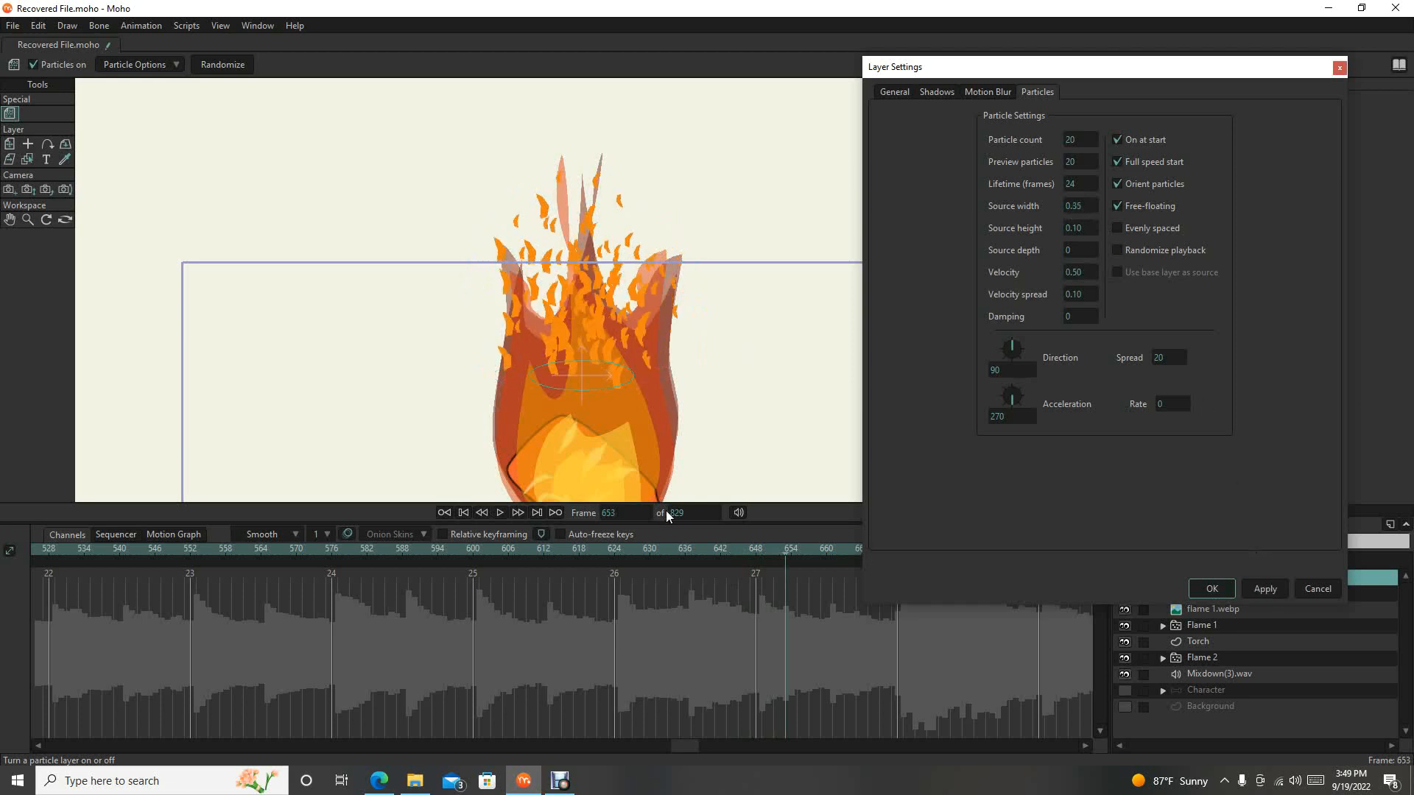
{"action": "left_click", "coordinate": [499, 513]}
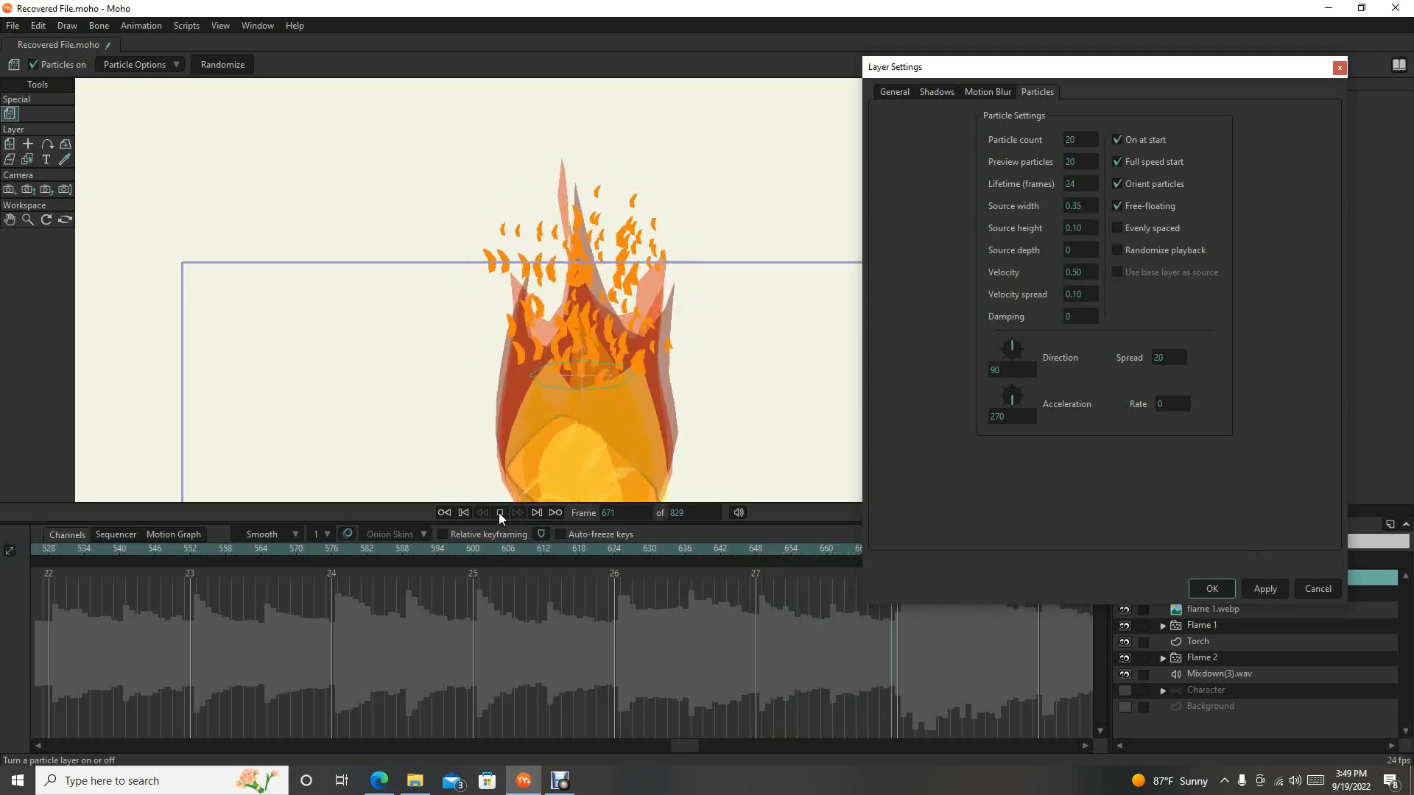
{"action": "scroll", "coordinate": [630, 300], "scroll_direction": "down", "scroll_amount": 5}
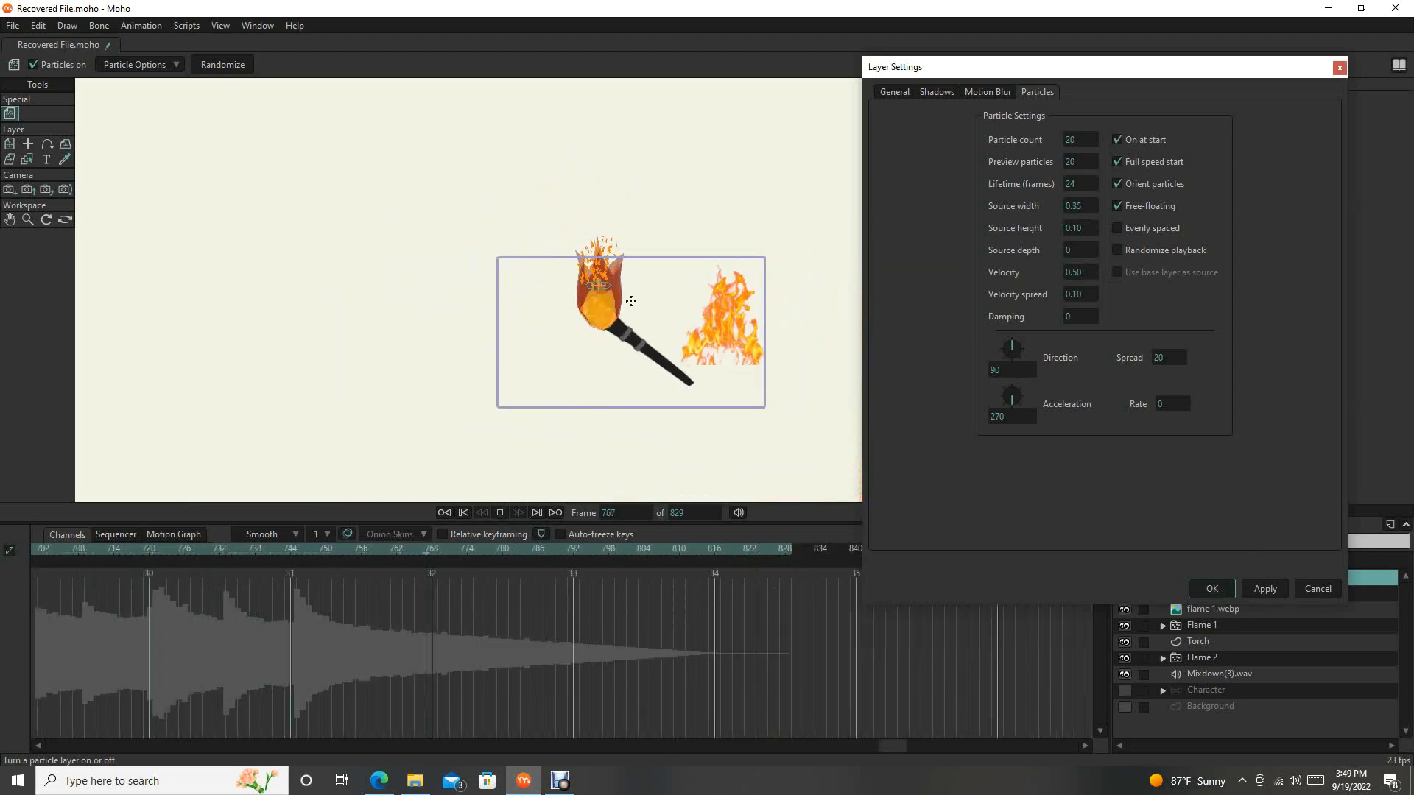
{"action": "scroll", "coordinate": [607, 276], "scroll_direction": "up", "scroll_amount": 5}
{"action": "scroll", "coordinate": [607, 277], "scroll_direction": "up", "scroll_amount": 3}
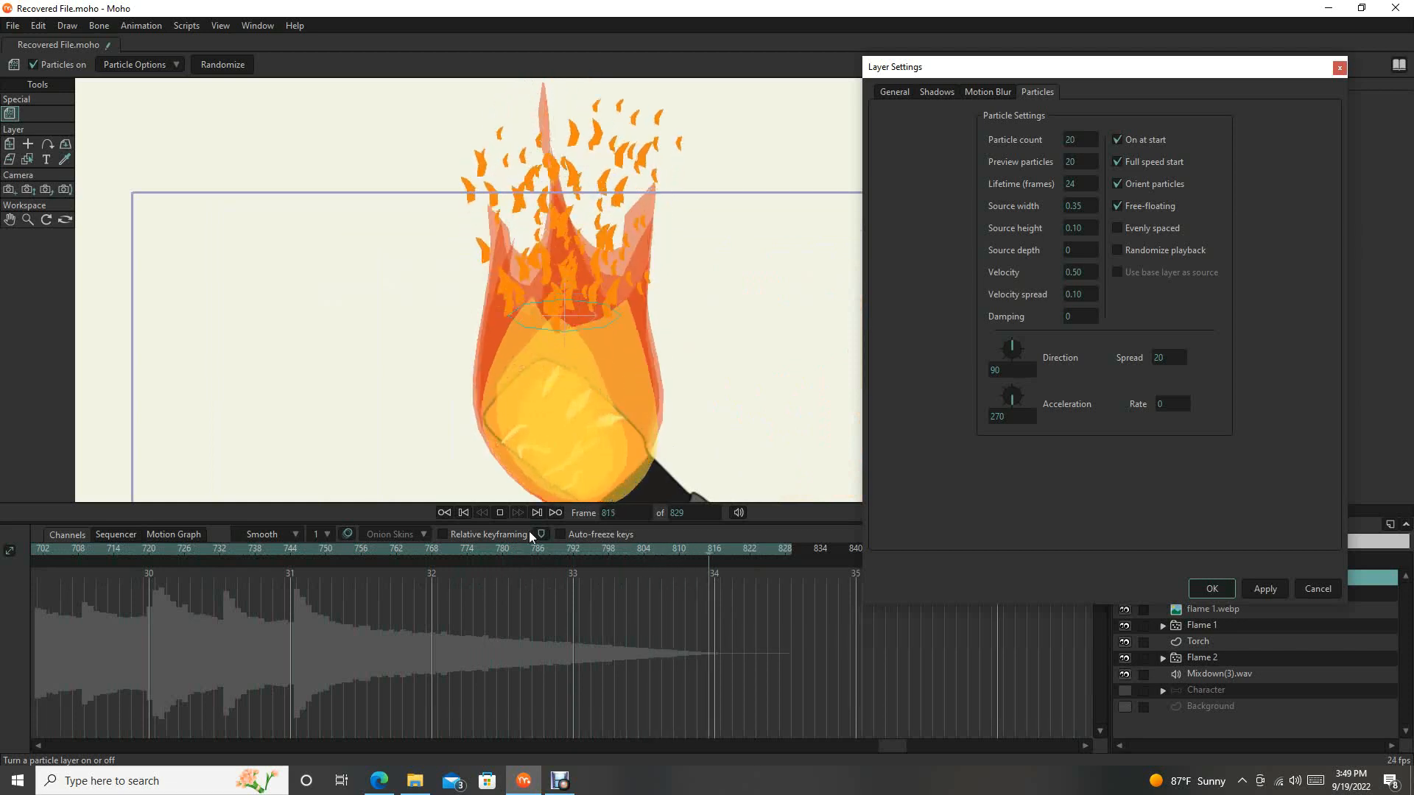
{"action": "left_click", "coordinate": [502, 512]}
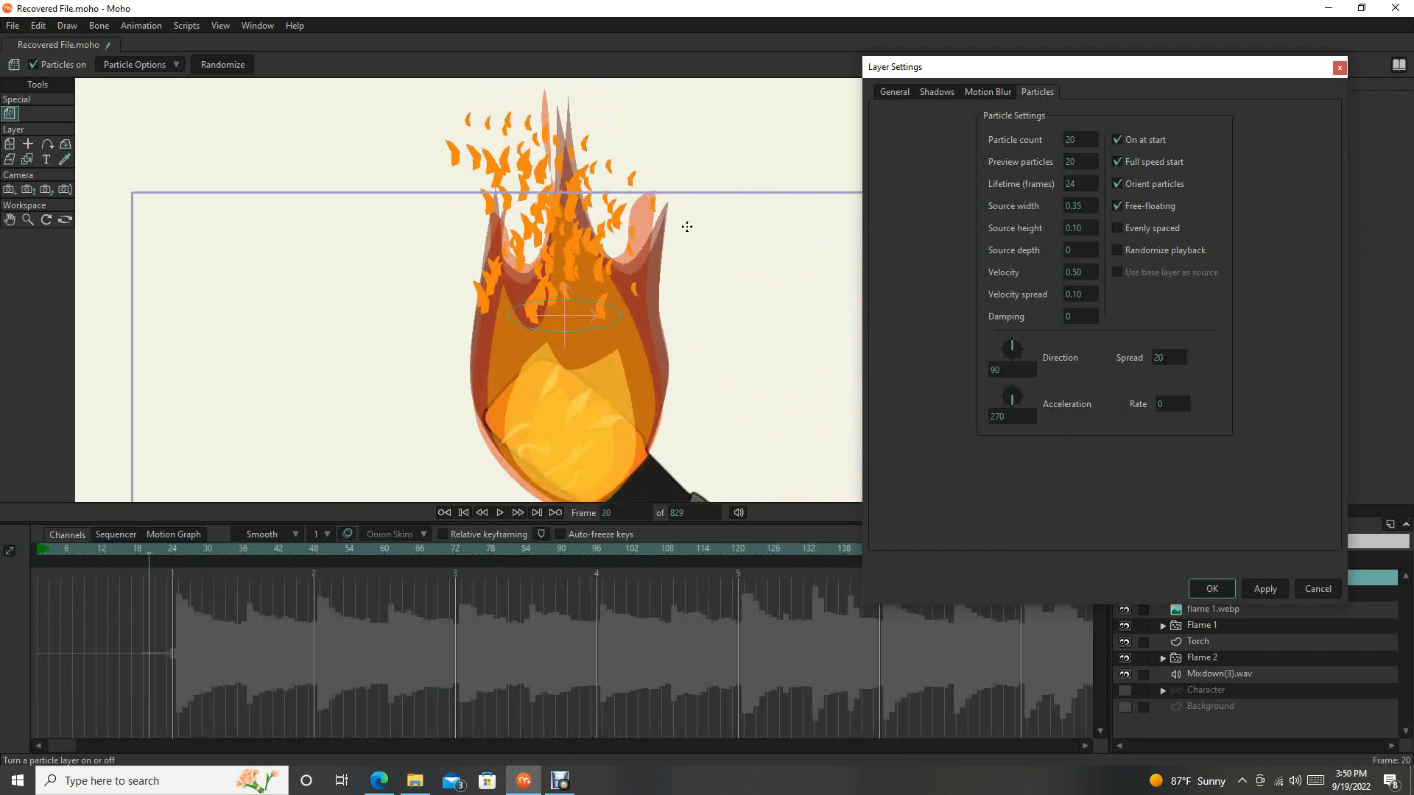
{"action": "scroll", "coordinate": [568, 236], "scroll_direction": "down", "scroll_amount": 2}
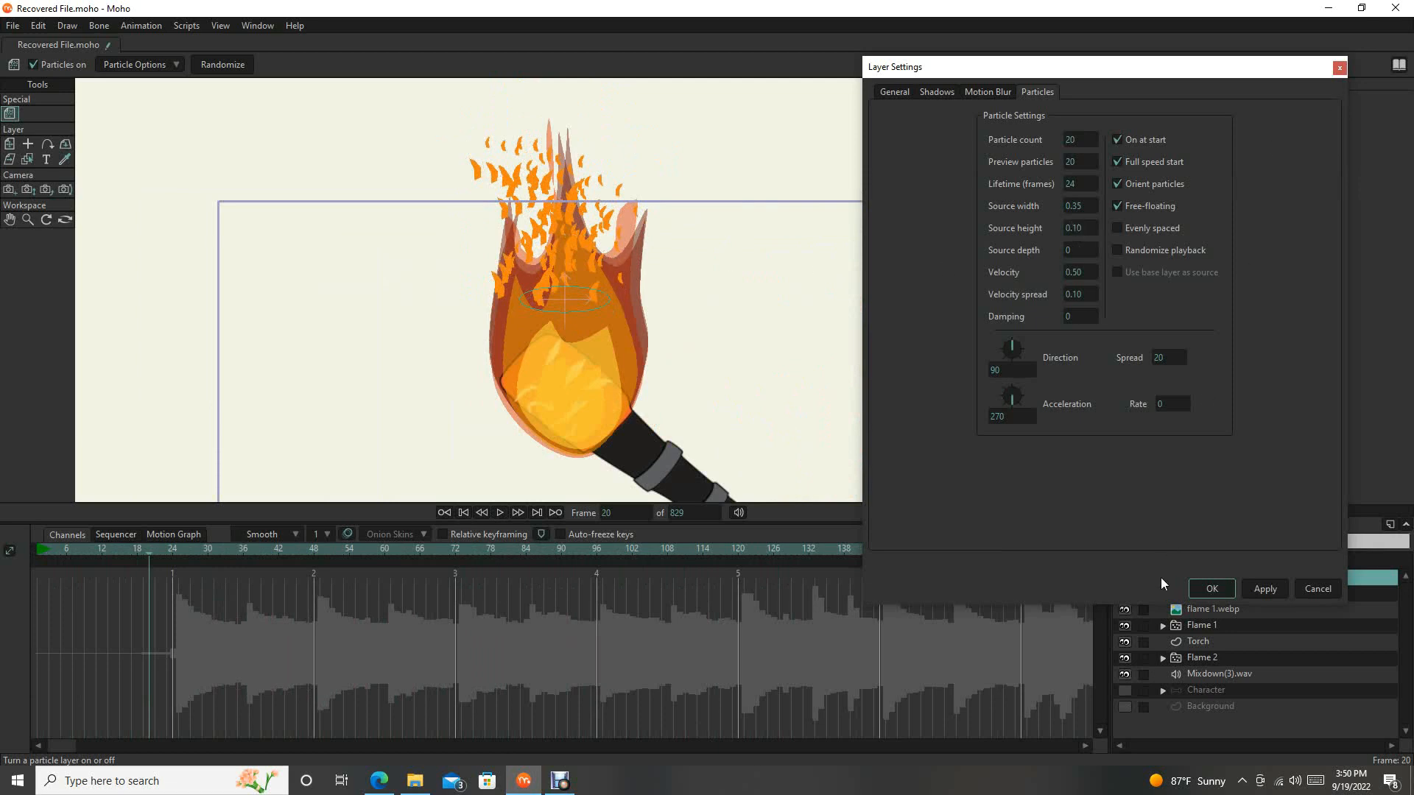
{"action": "left_click", "coordinate": [1212, 589]}
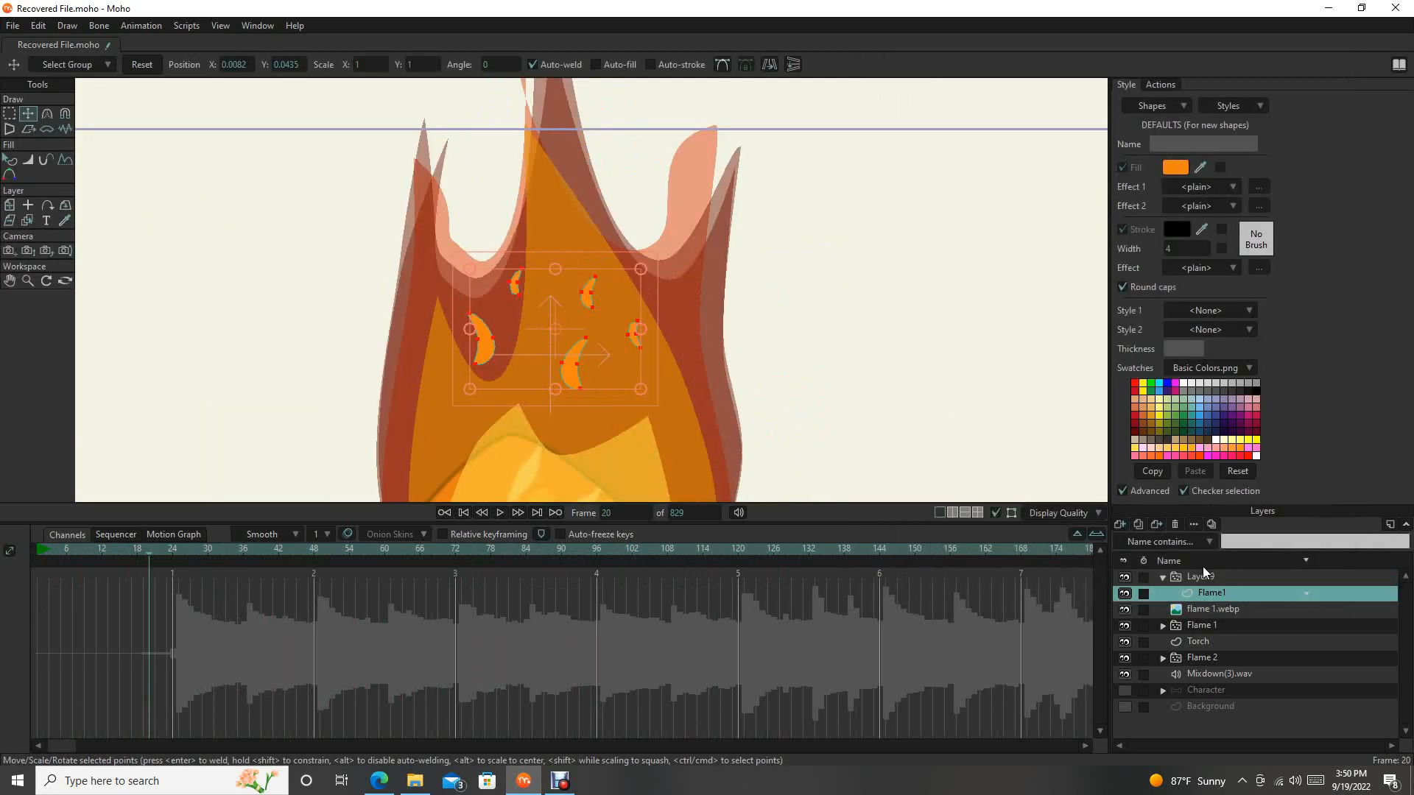
Select the leftmost crescent in Flame1 and scale it down slightly at frame 20.
{"action": "left_click_drag", "start_coordinate": [813, 360], "coordinate": [849, 249]}
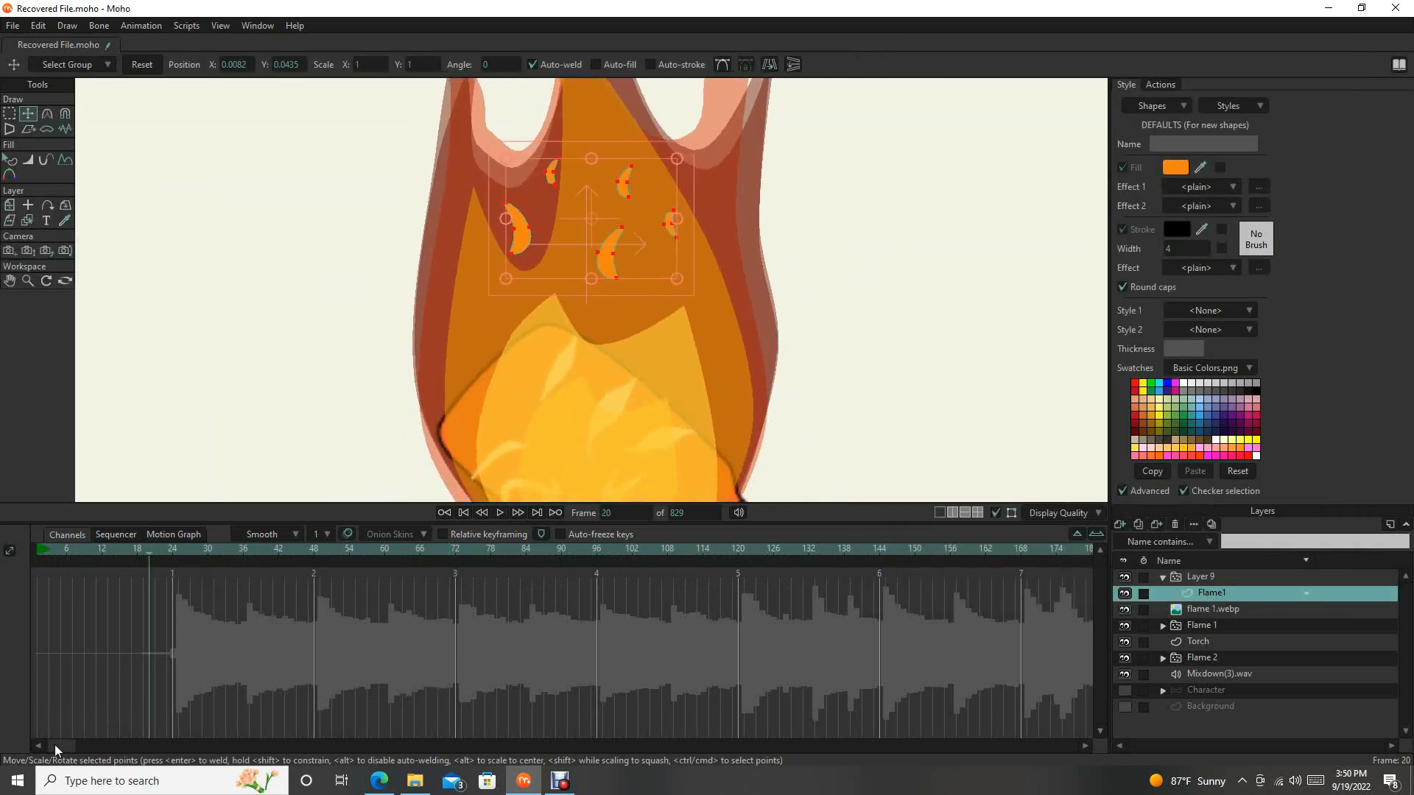
{"action": "left_click_drag", "start_coordinate": [68, 747], "coordinate": [19, 750]}
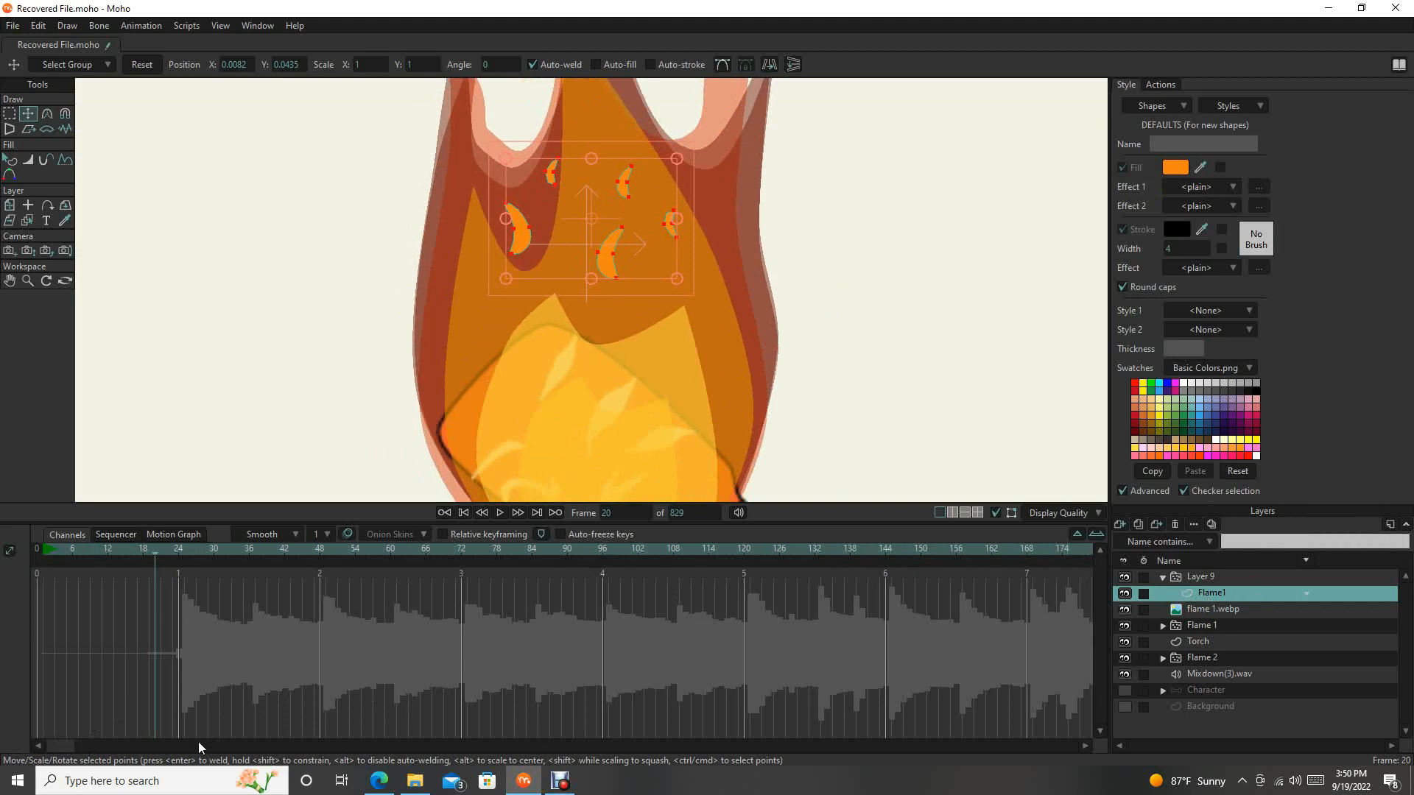
{"action": "scroll", "coordinate": [364, 361], "scroll_direction": "down", "scroll_amount": 5}
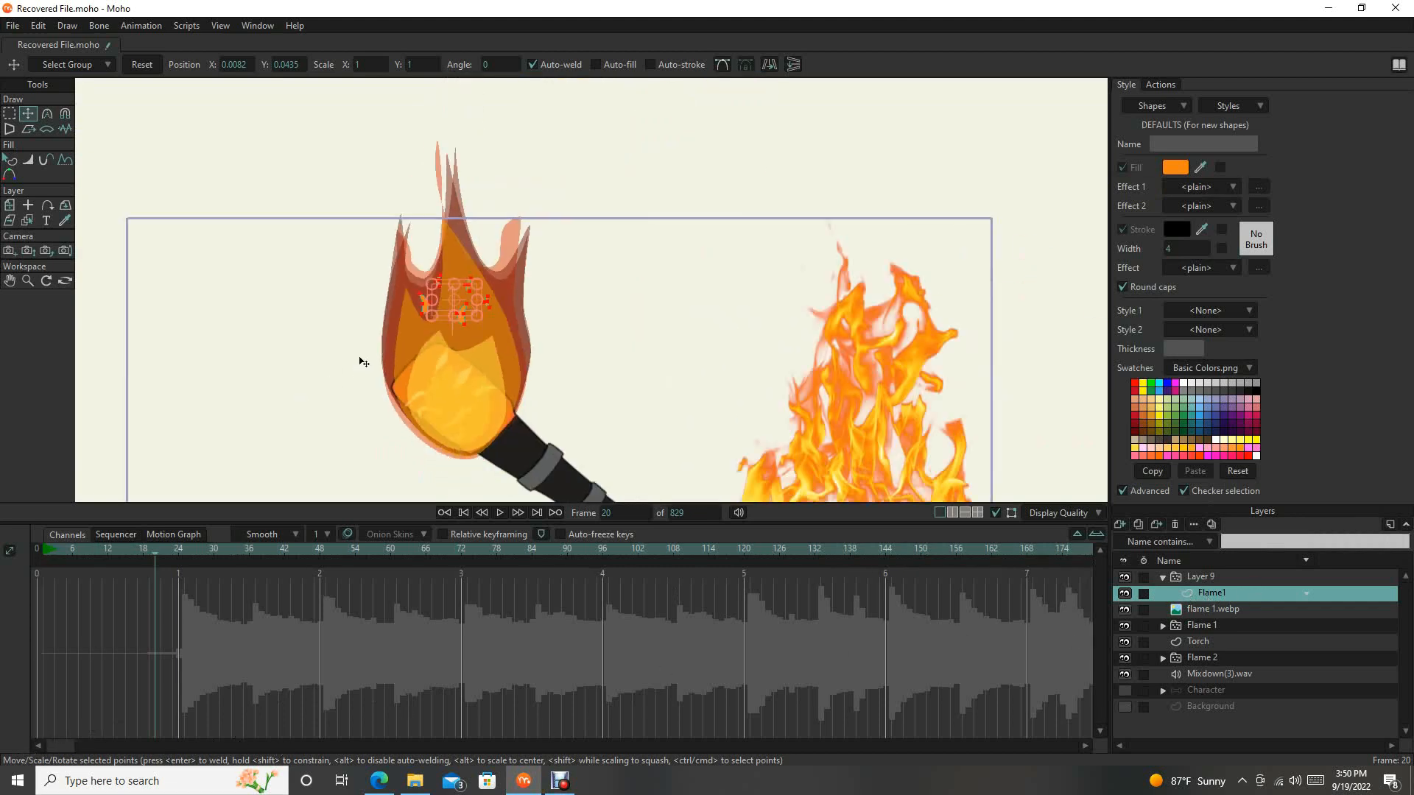
{"action": "scroll", "coordinate": [394, 346], "scroll_direction": "up", "scroll_amount": 2}
{"action": "scroll", "coordinate": [424, 343], "scroll_direction": "up", "scroll_amount": 3}
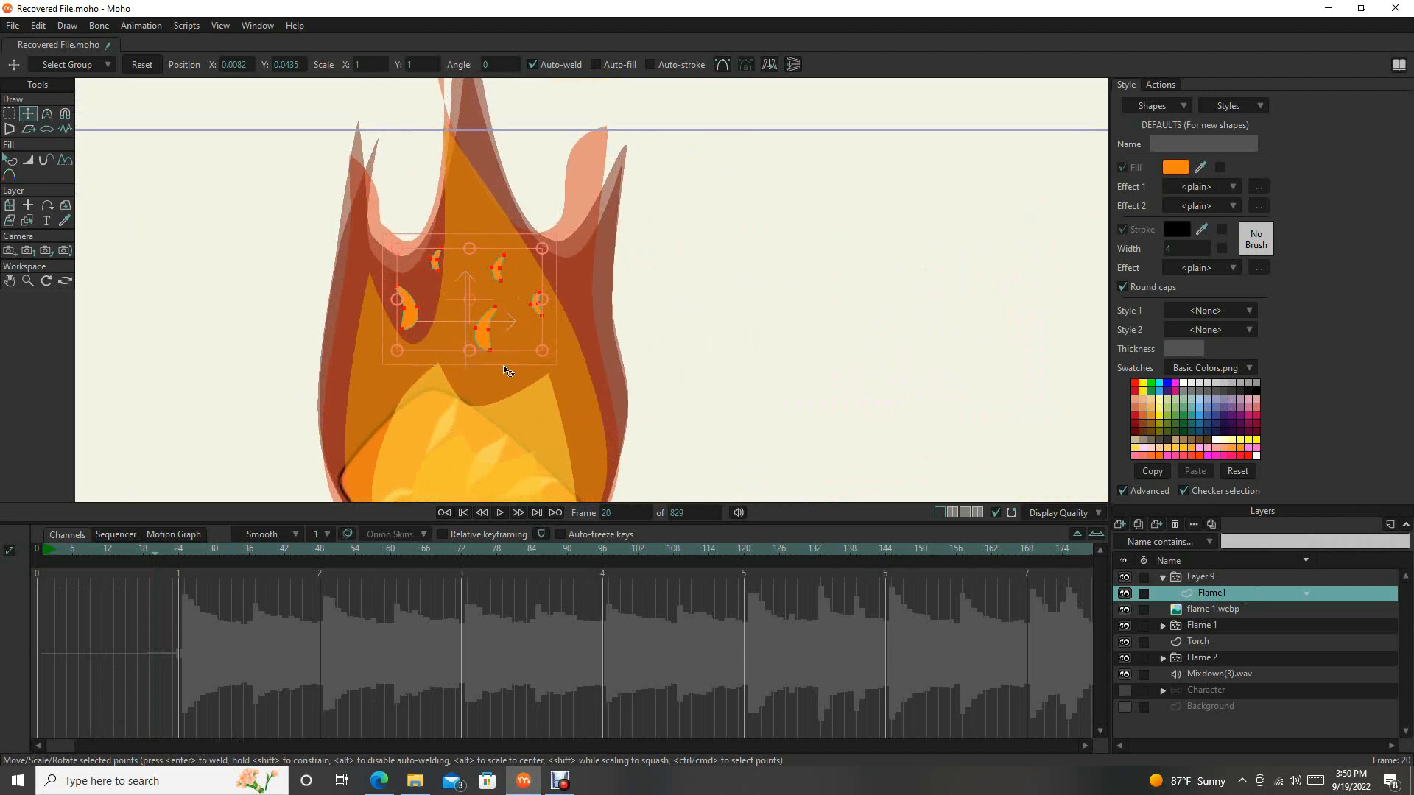
{"action": "left_click_drag", "start_coordinate": [506, 371], "coordinate": [557, 410]}
{"action": "key", "text": "g"}
{"action": "left_click_drag", "start_coordinate": [430, 307], "coordinate": [490, 366]}
{"action": "key", "text": "t"}
{"action": "scroll", "coordinate": [480, 349], "scroll_direction": "up", "scroll_amount": 3}
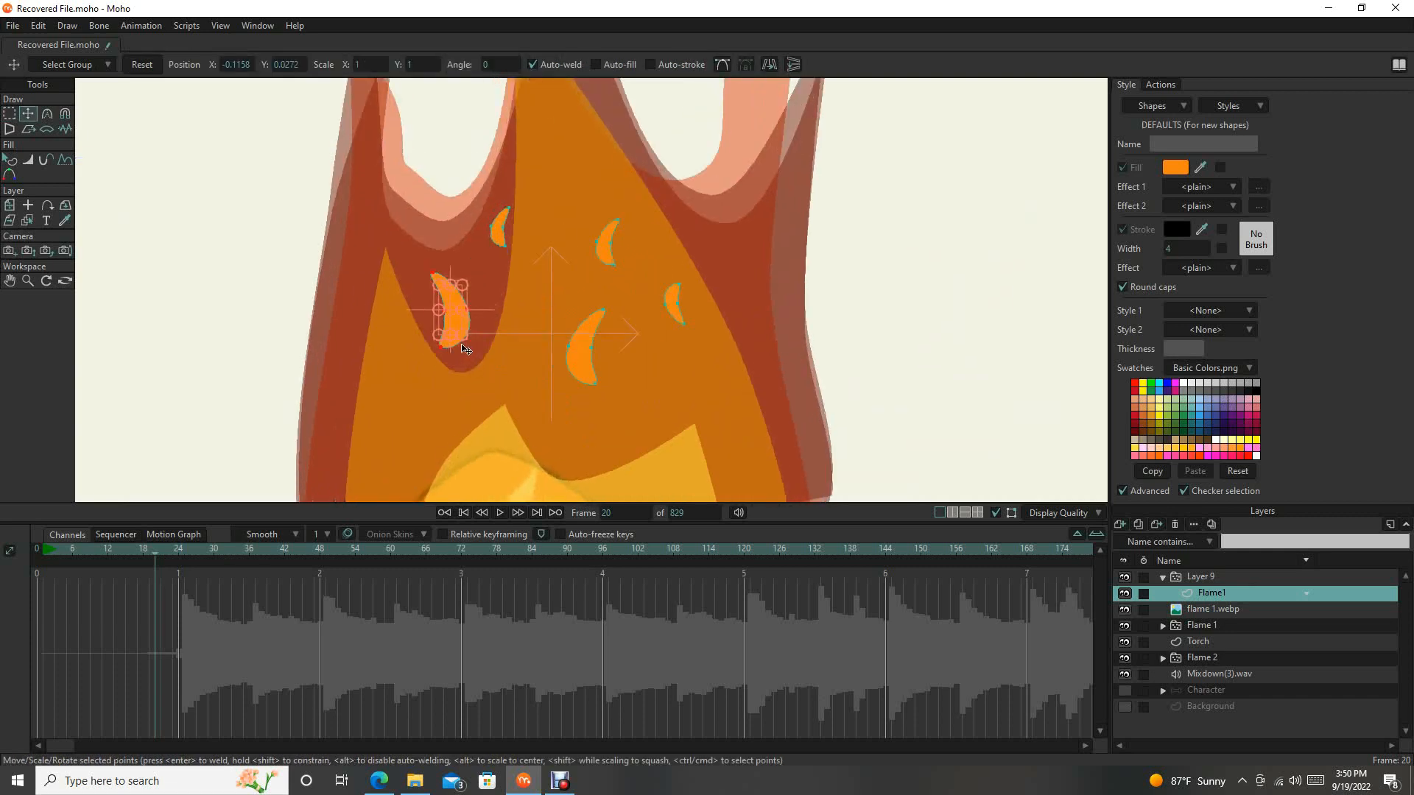
{"action": "left_click_drag", "start_coordinate": [464, 340], "coordinate": [511, 389]}
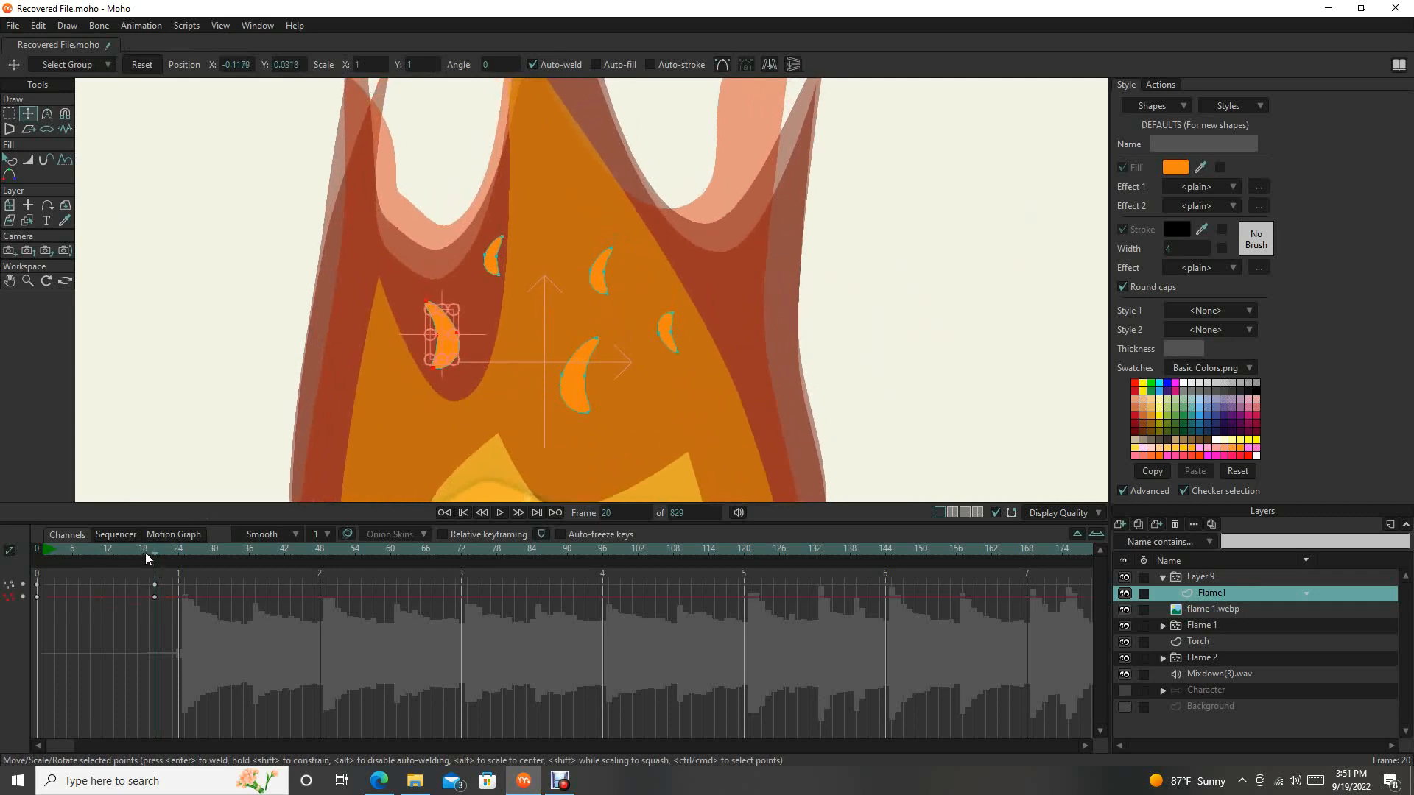
Check the particle lifetime in Layer 9's particle settings.
{"action": "left_click_drag", "start_coordinate": [145, 558], "coordinate": [132, 558]}
{"action": "double_click", "coordinate": [1244, 579]}
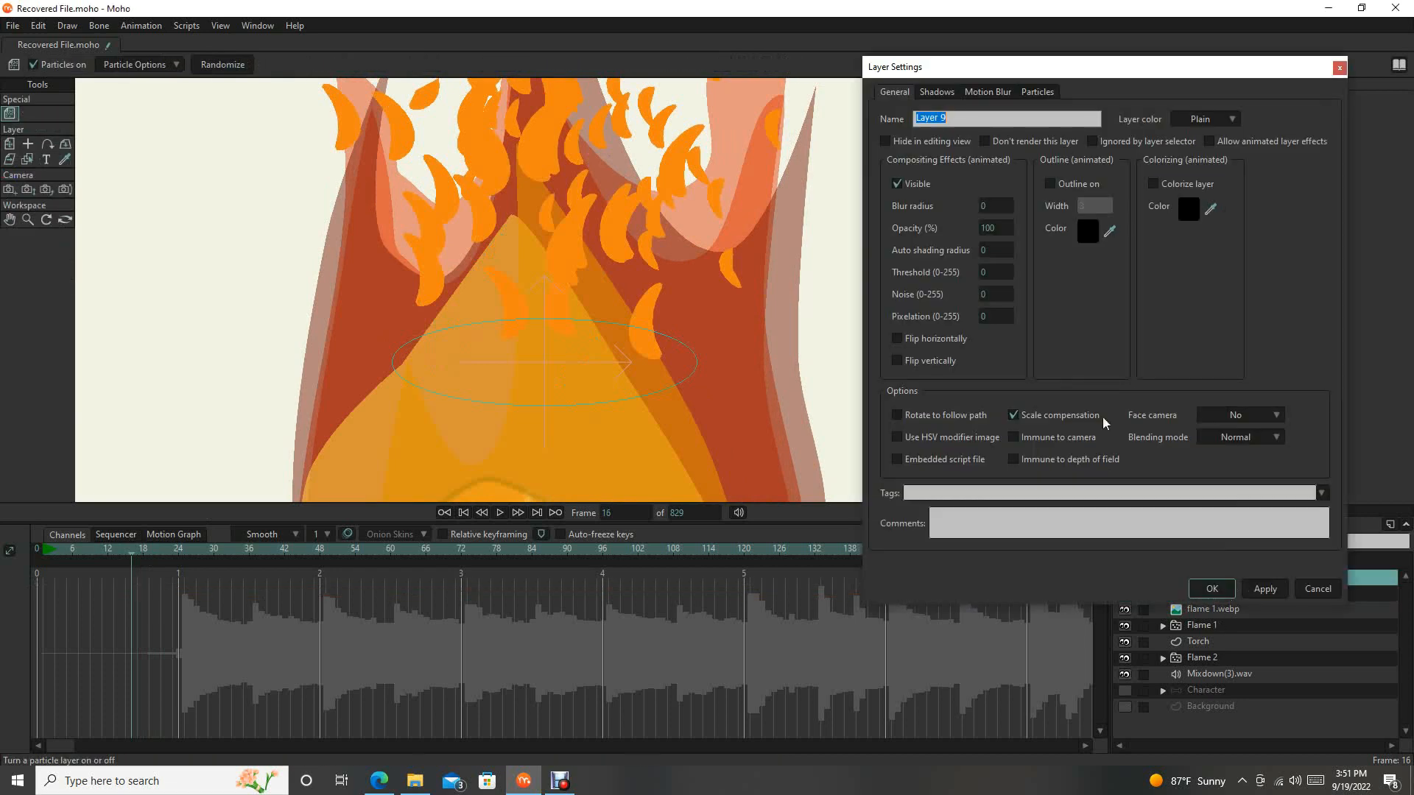
{"action": "left_click", "coordinate": [1035, 94]}
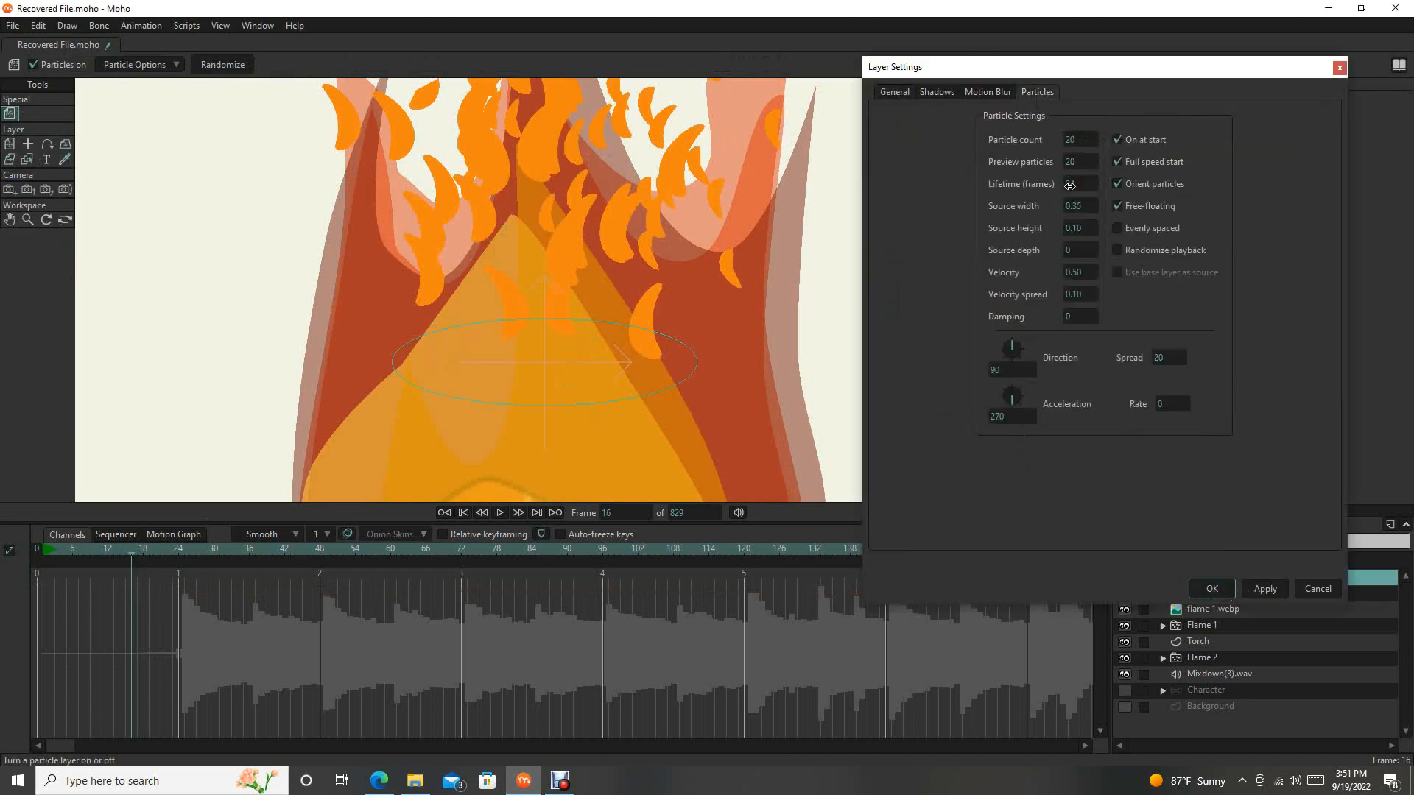
{"action": "left_click", "coordinate": [1212, 588]}
Move Flame1's frame 20 keyframe to frame 24 and shrink the leftmost crescent there to a tiny sliver.
{"action": "left_click", "coordinate": [179, 554]}
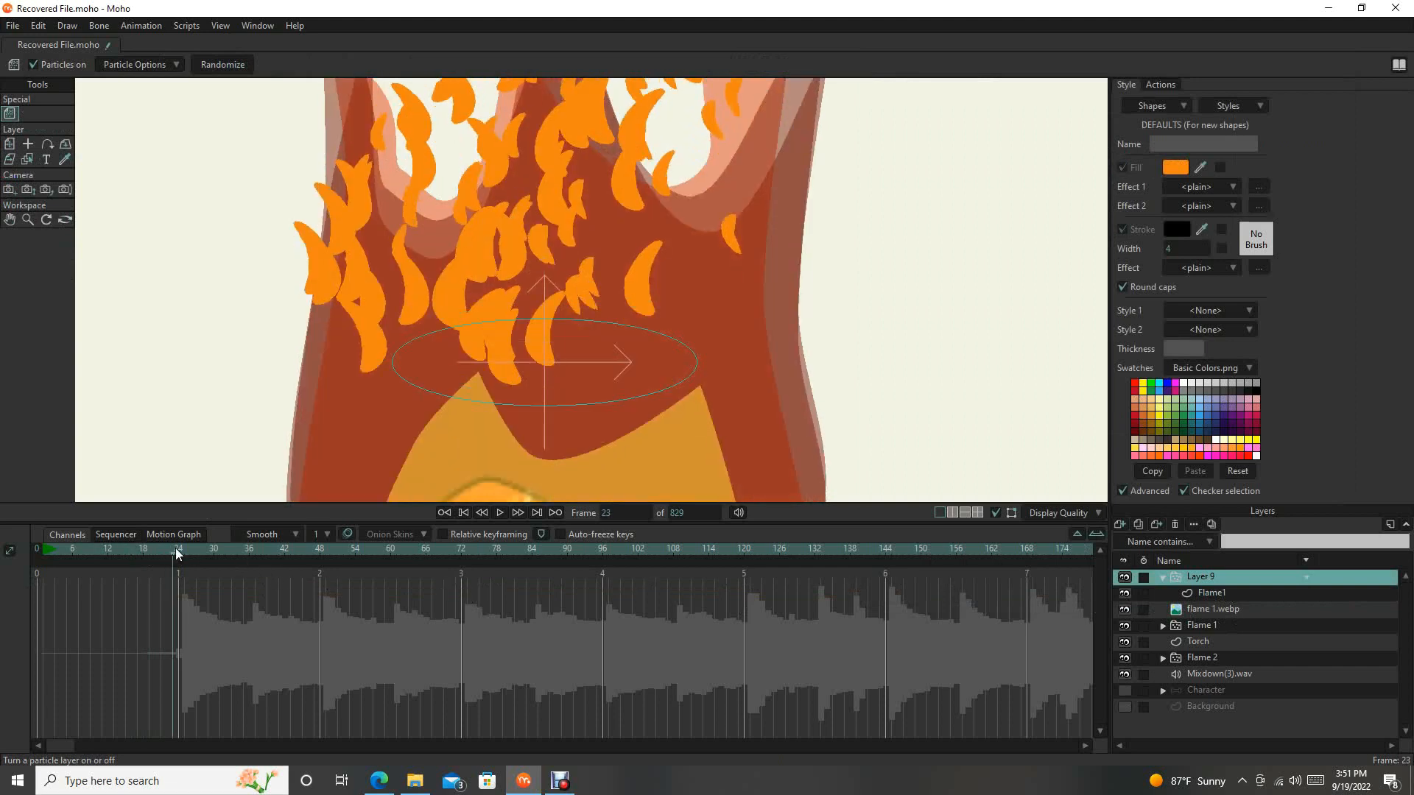
{"action": "left_click", "coordinate": [1224, 594]}
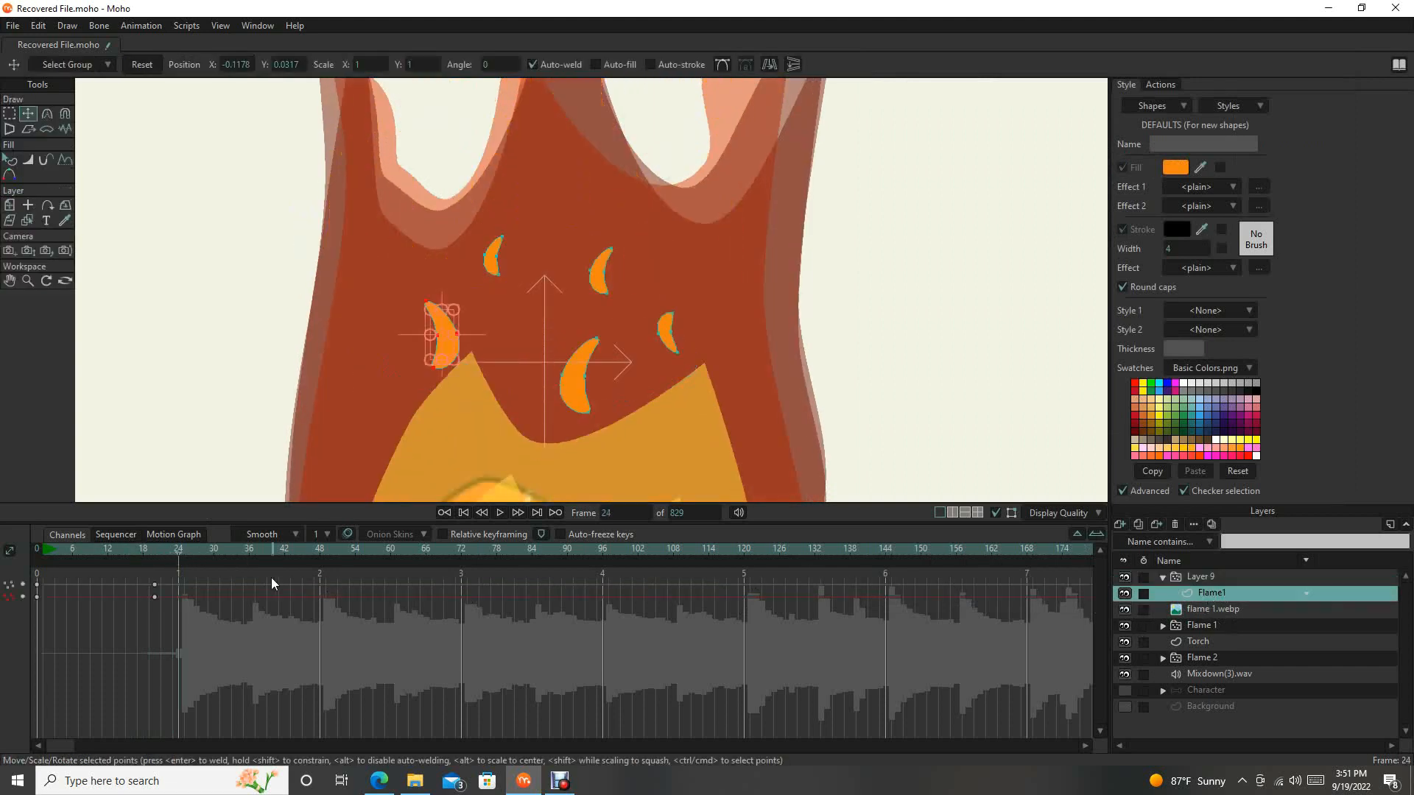
{"action": "left_click_drag", "start_coordinate": [161, 602], "coordinate": [182, 598]}
{"action": "left_click_drag", "start_coordinate": [456, 363], "coordinate": [431, 312]}
Shrink the four remaining Flame1 crescents to tiny slivers at frame 24.
{"action": "left_click_drag", "start_coordinate": [524, 334], "coordinate": [642, 452]}
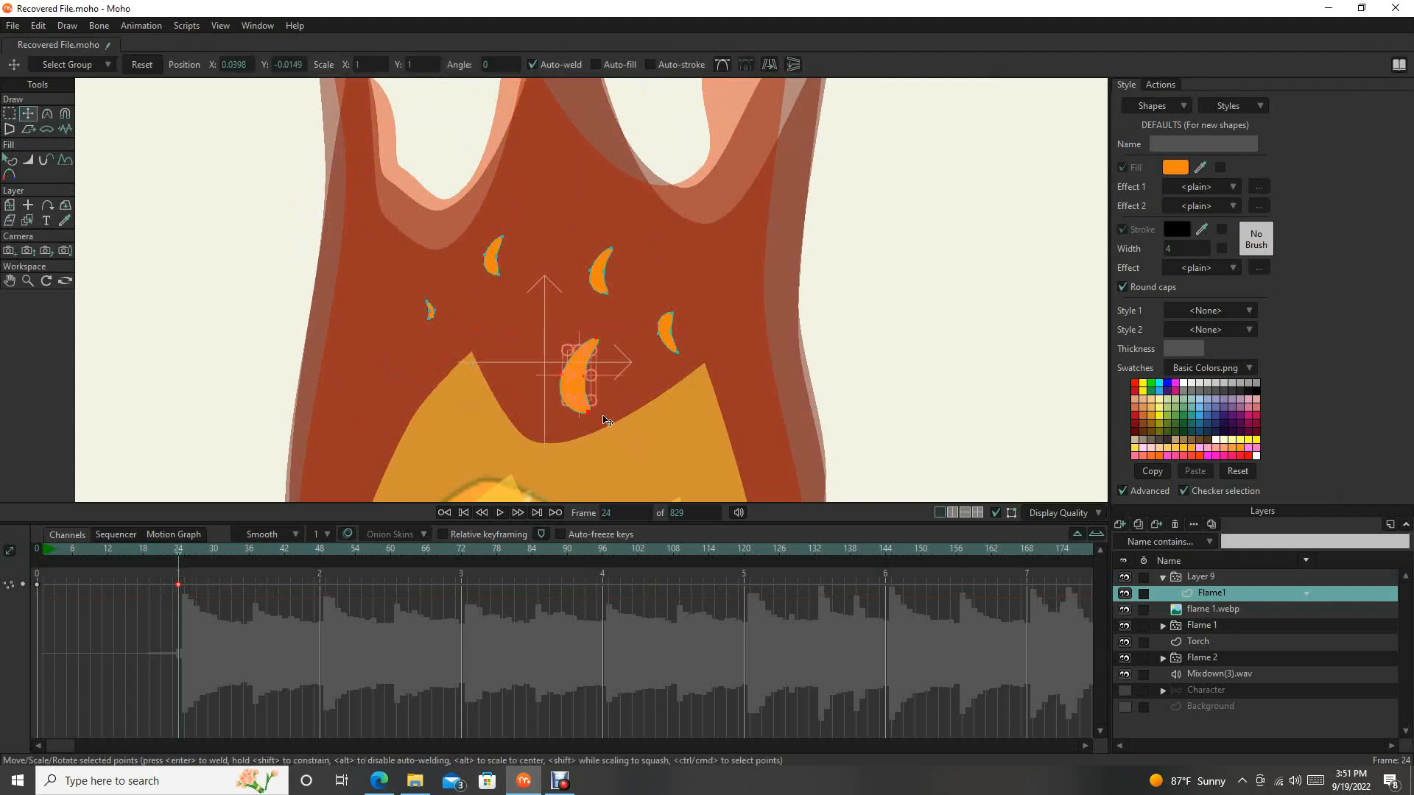
{"action": "left_click_drag", "start_coordinate": [593, 405], "coordinate": [561, 361]}
{"action": "left_click_drag", "start_coordinate": [716, 383], "coordinate": [625, 292]}
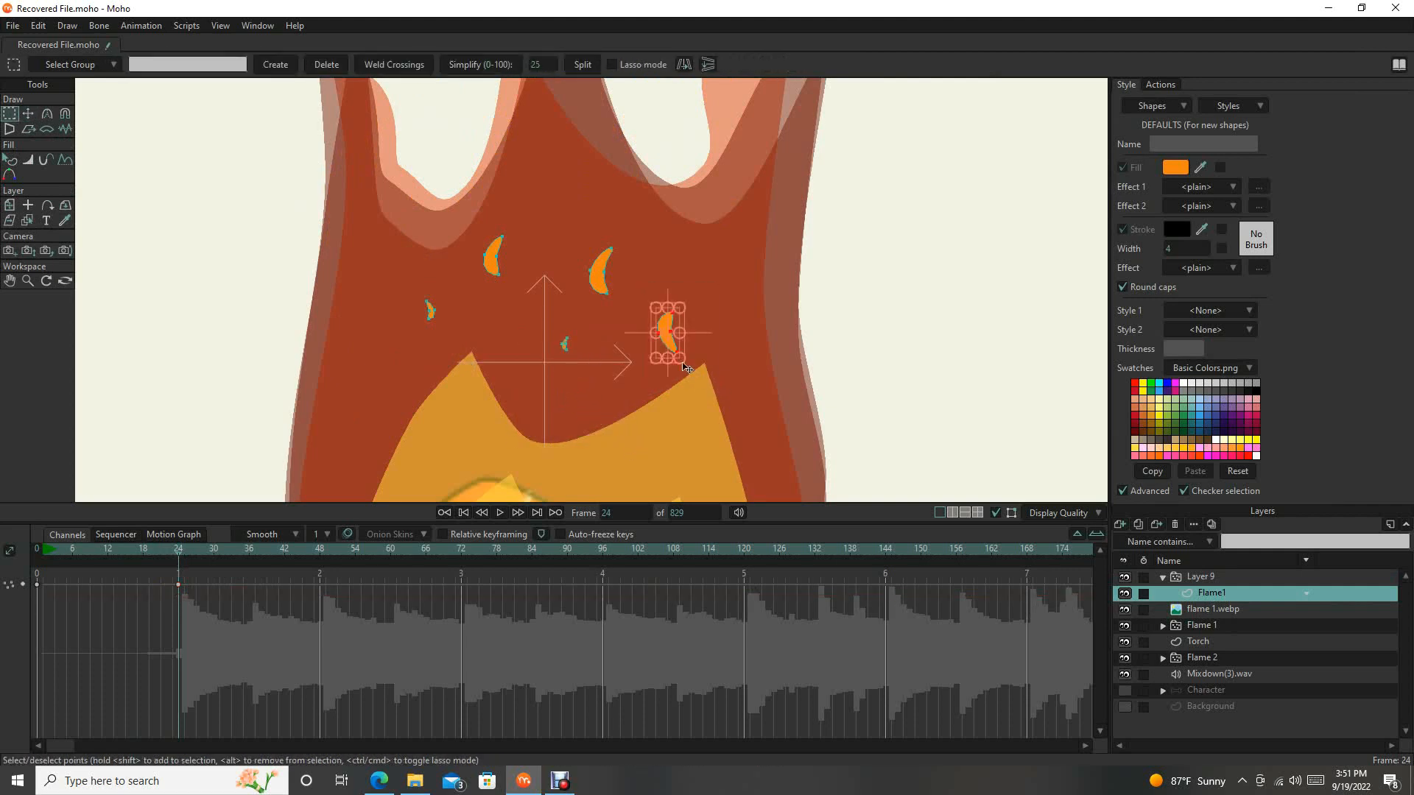
{"action": "left_click_drag", "start_coordinate": [678, 356], "coordinate": [553, 214]}
{"action": "left_click_drag", "start_coordinate": [616, 300], "coordinate": [593, 263]}
{"action": "left_click_drag", "start_coordinate": [443, 208], "coordinate": [488, 263]}
{"action": "key", "text": "t"}
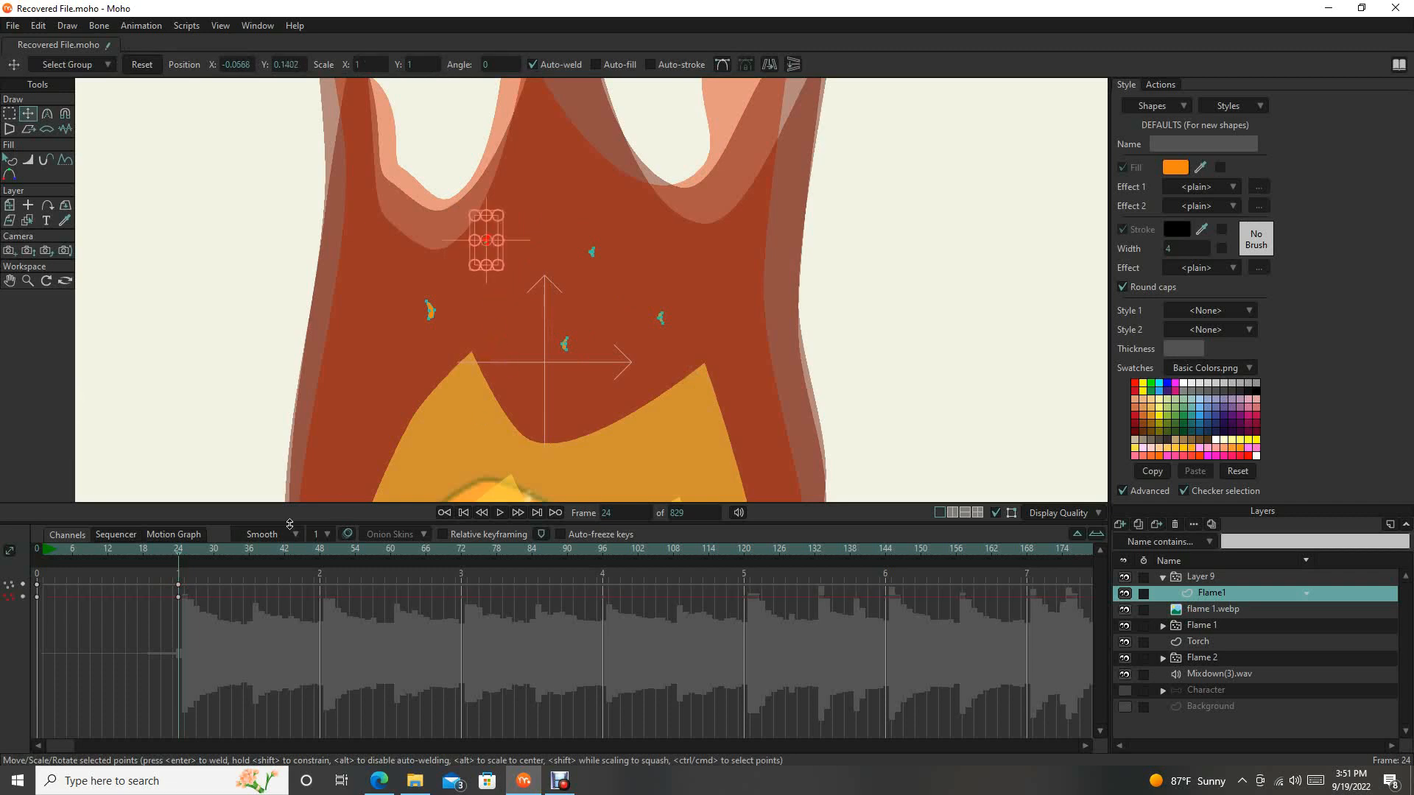
Select the crescent shapes in Flame1 at frame 0 and set their fill alpha to 0 at frame 24.
{"action": "left_click", "coordinate": [51, 580]}
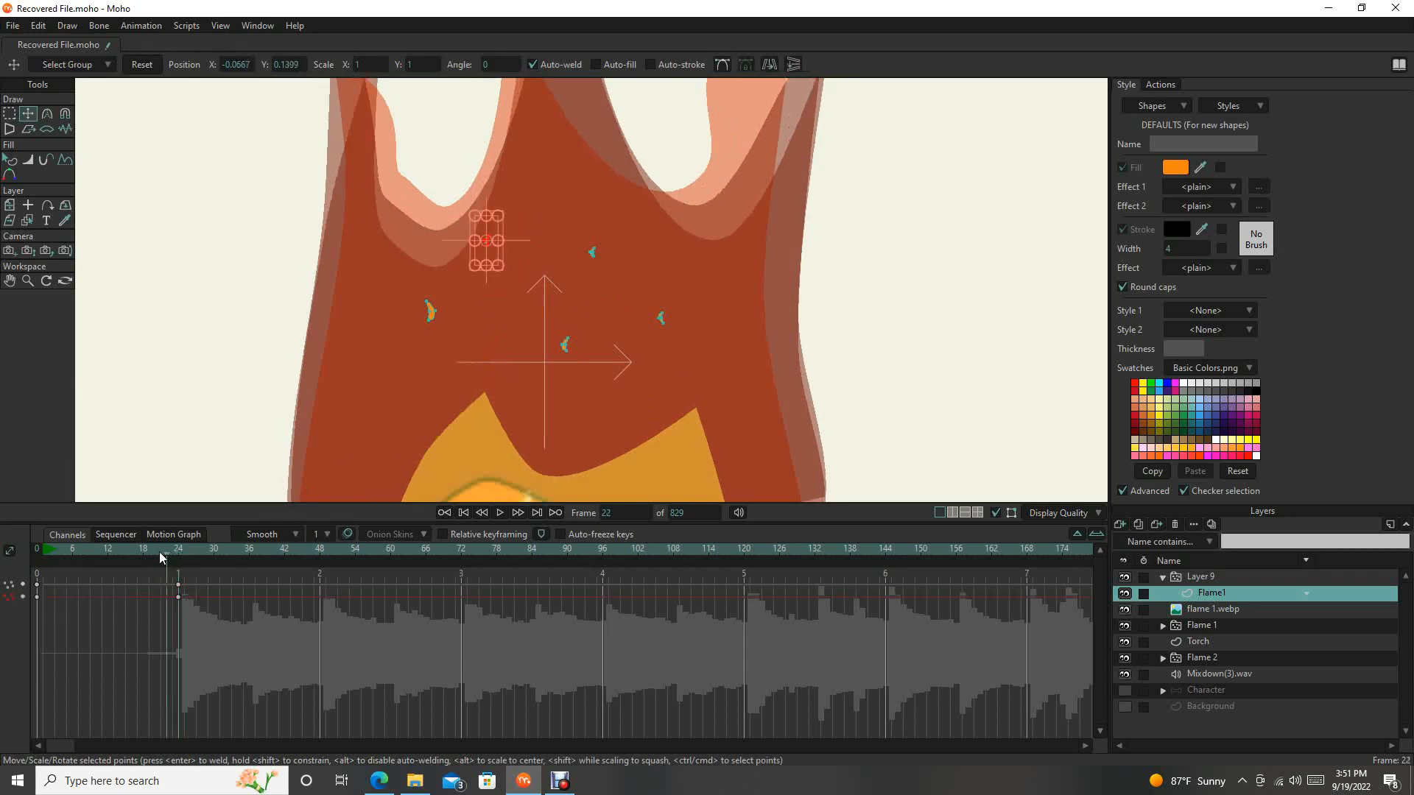
{"action": "left_click", "coordinate": [29, 580]}
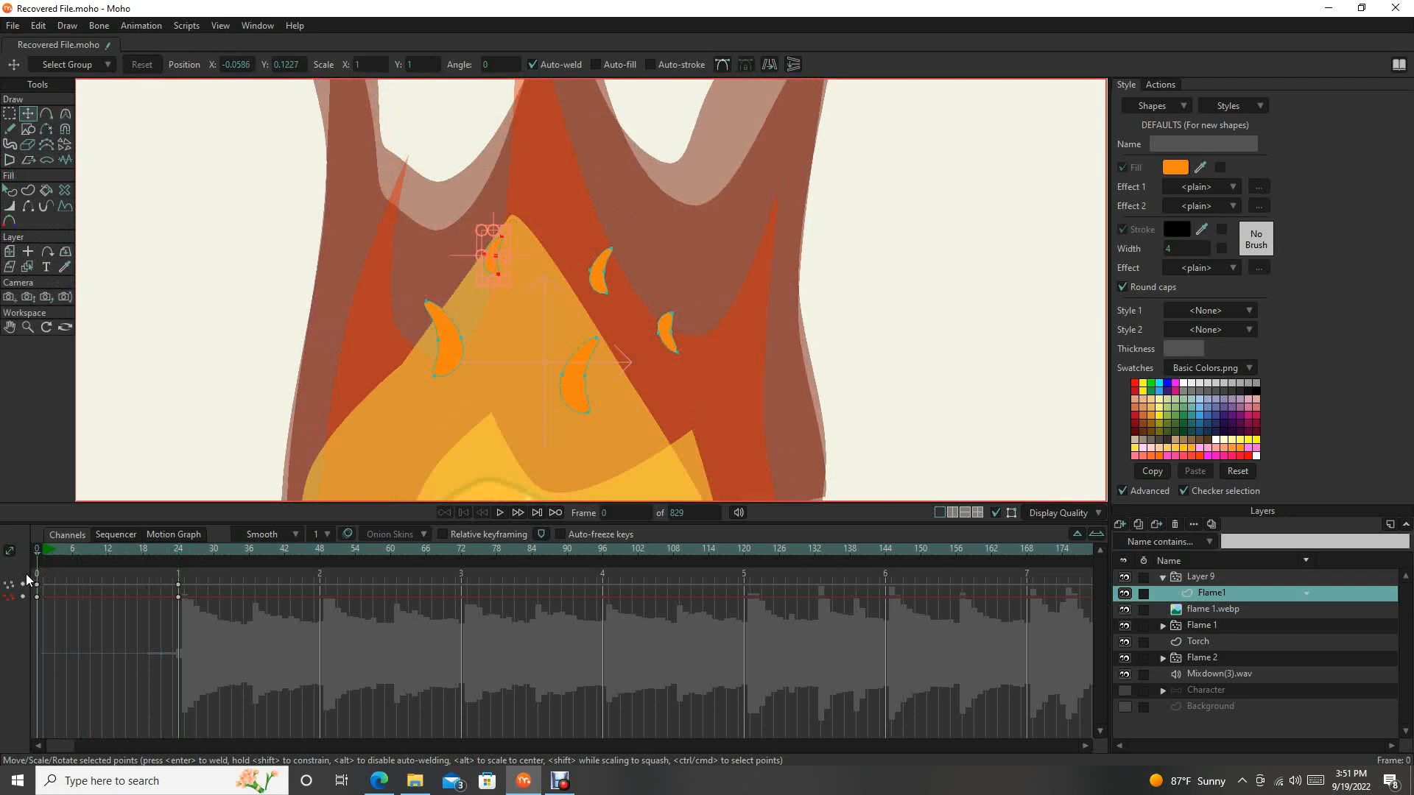
{"action": "key", "text": "q"}
{"action": "left_click", "coordinate": [445, 354]}
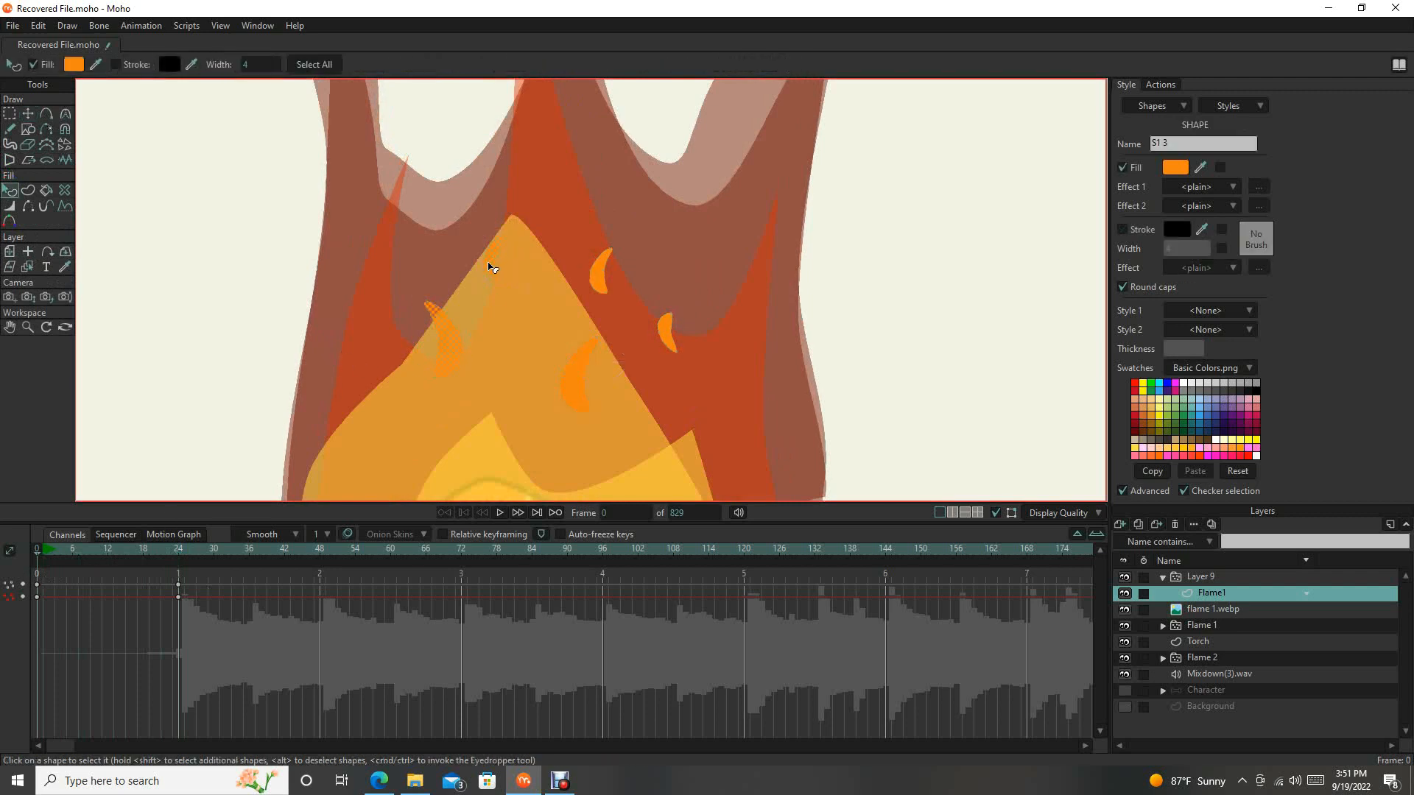
{"action": "left_click", "coordinate": [602, 276], "text": "shift"}
{"action": "left_click", "coordinate": [672, 333], "text": "shift"}
{"action": "left_click", "coordinate": [179, 556]}
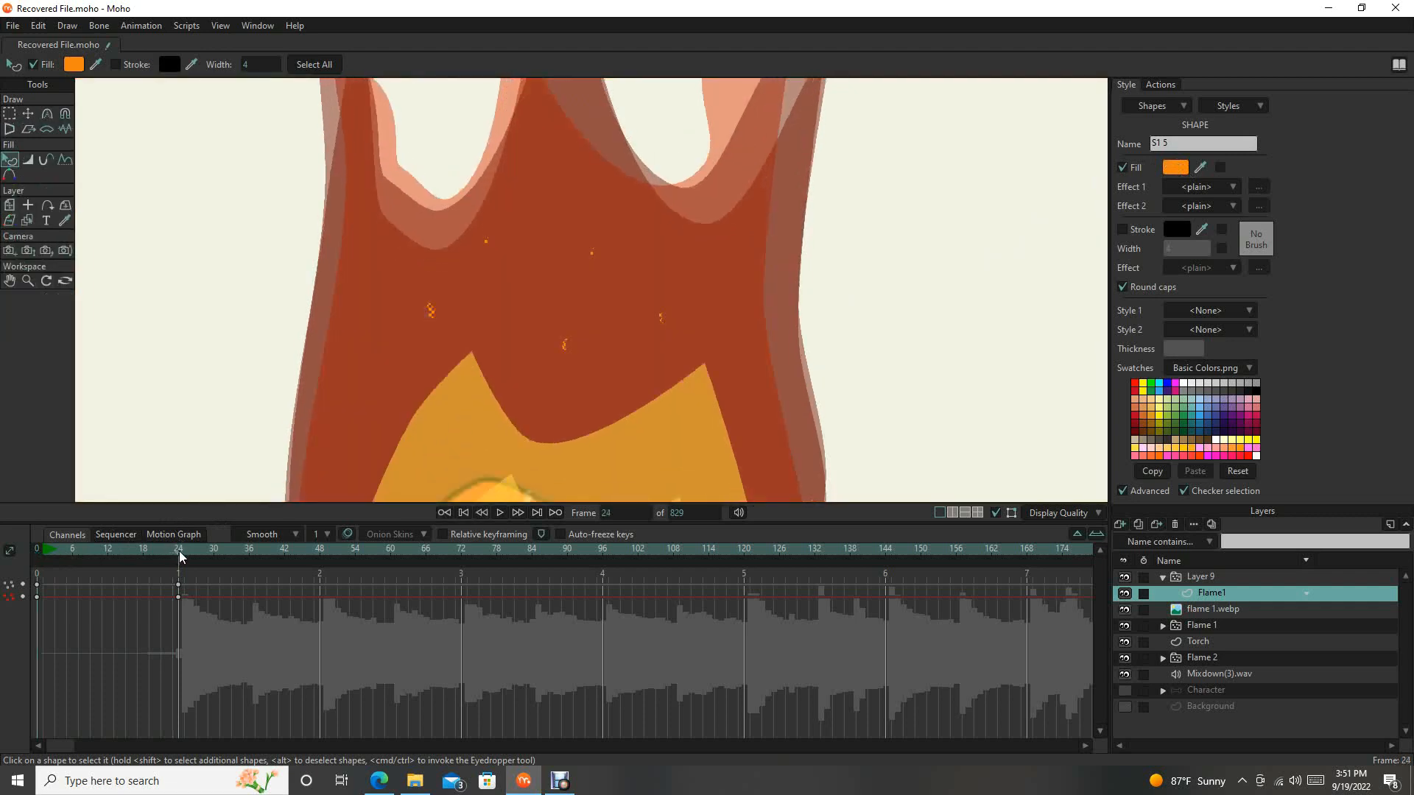
{"action": "left_click", "coordinate": [1185, 170]}
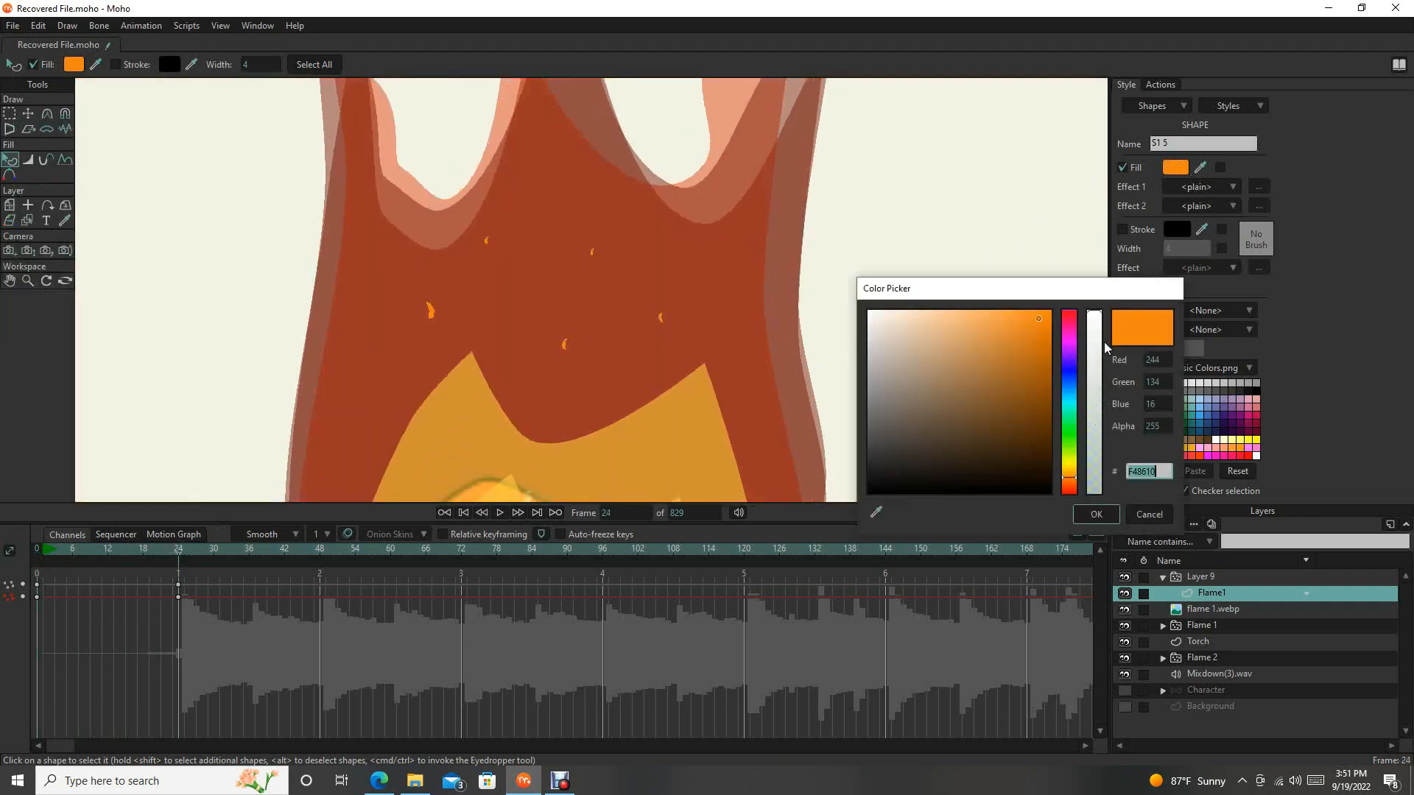
{"action": "left_click_drag", "start_coordinate": [1100, 338], "coordinate": [1093, 530]}
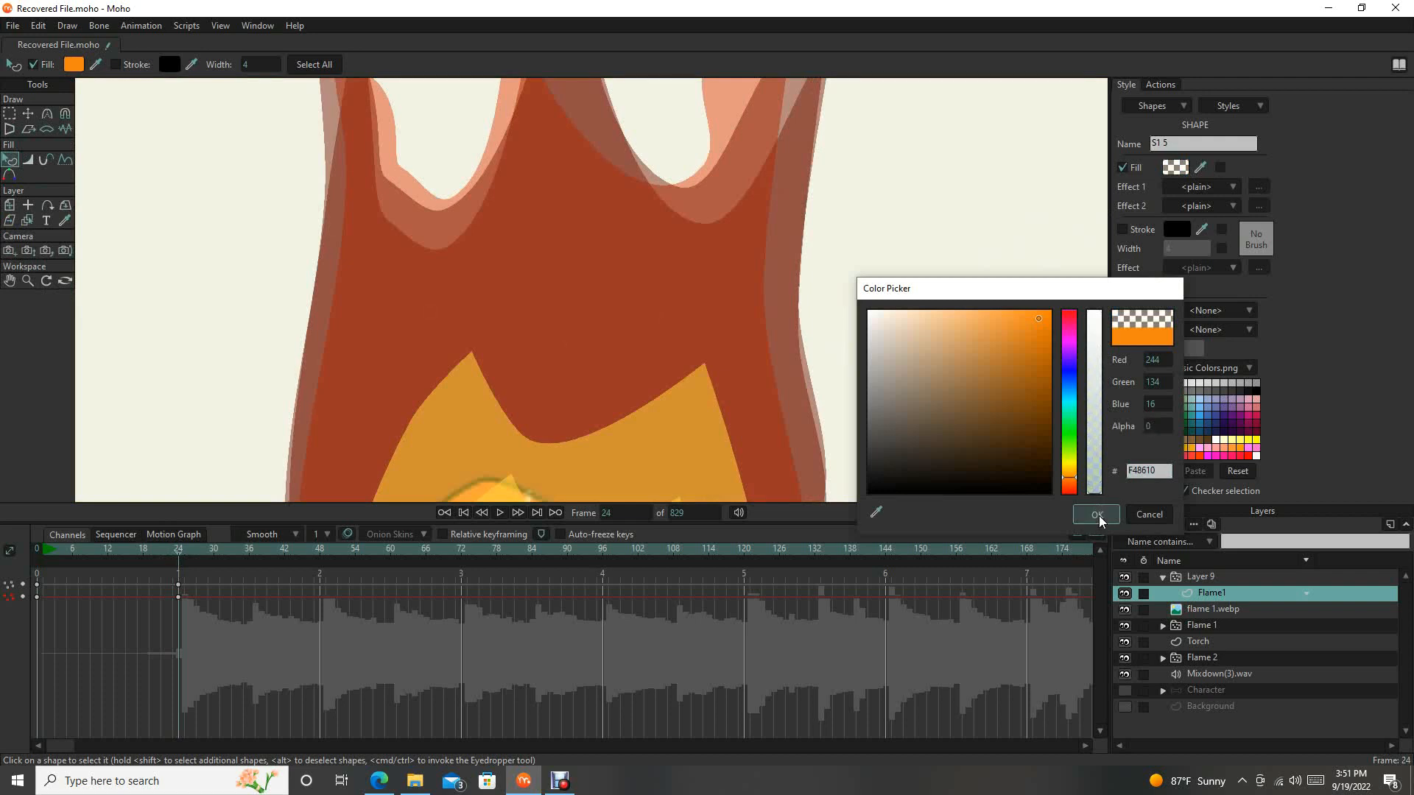
{"action": "left_click", "coordinate": [1096, 513]}
Play the animation from Layer 9 to preview the small flames shrinking and fading over the torch.
{"action": "scroll", "coordinate": [639, 383], "scroll_direction": "down", "scroll_amount": 5}
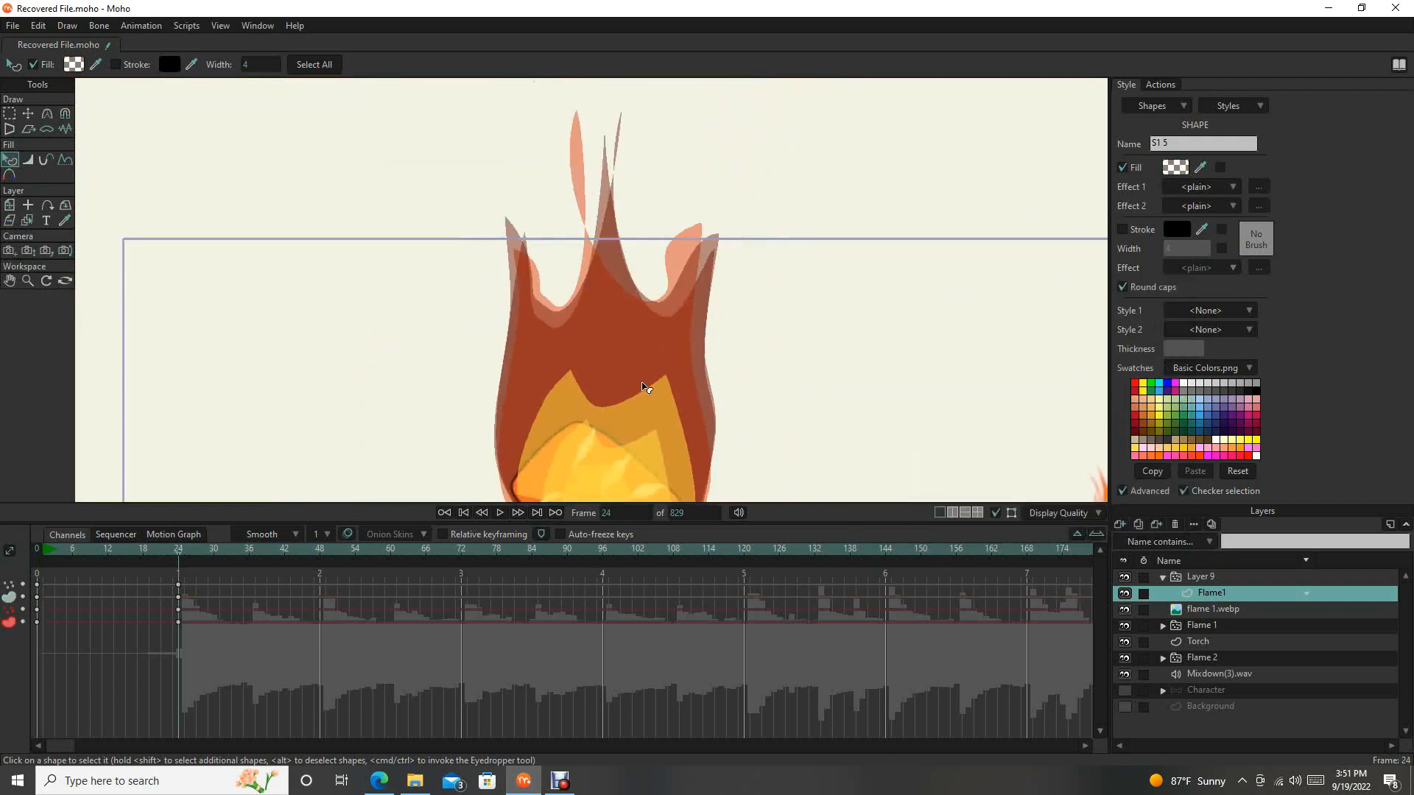
{"action": "left_click_drag", "start_coordinate": [639, 383], "coordinate": [611, 335]}
{"action": "mouse_move", "coordinate": [163, 552]}
{"action": "left_mouse_down"}
{"action": "mouse_move", "coordinate": [99, 553]}
{"action": "mouse_move", "coordinate": [90, 567]}
{"action": "mouse_move", "coordinate": [168, 572]}
{"action": "left_mouse_up"}
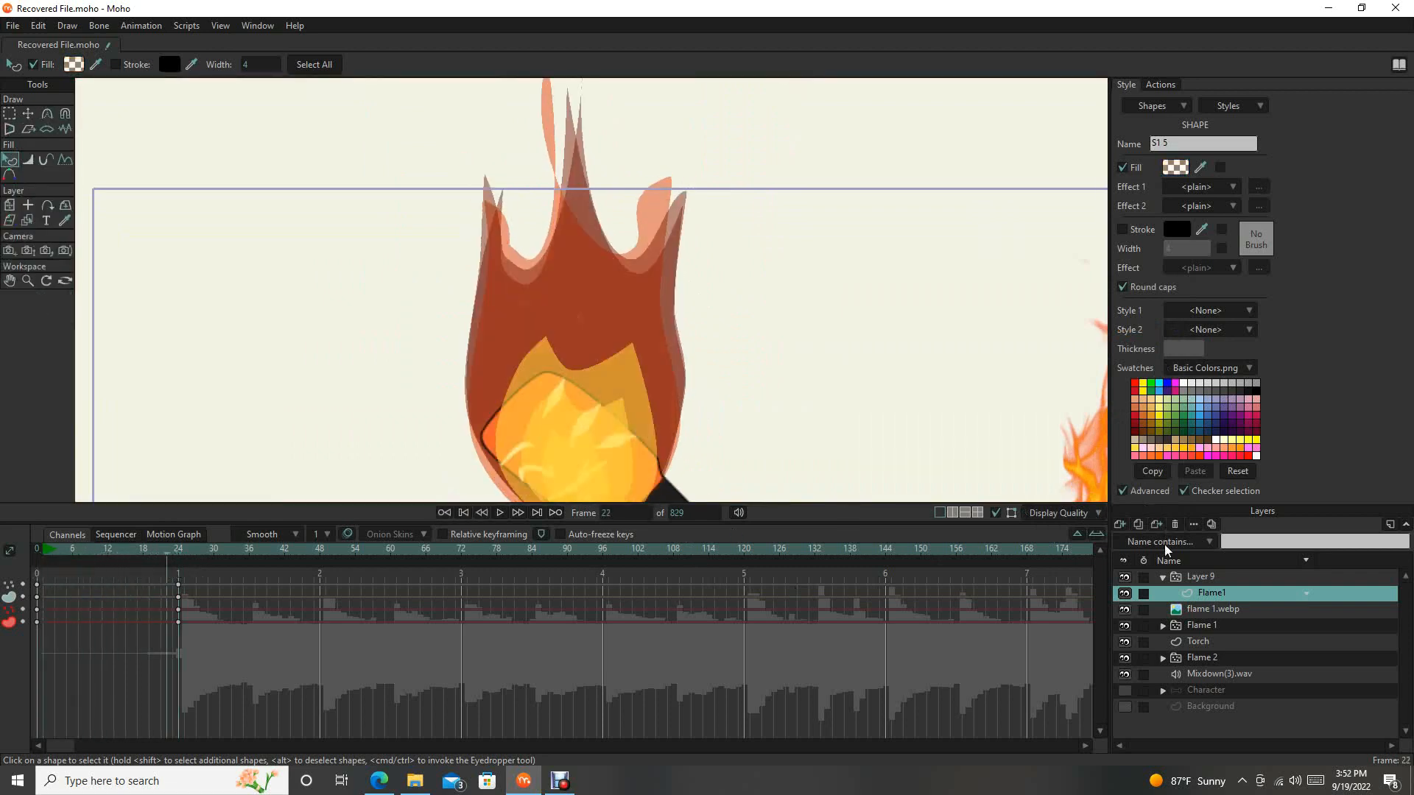
{"action": "left_click", "coordinate": [1211, 577]}
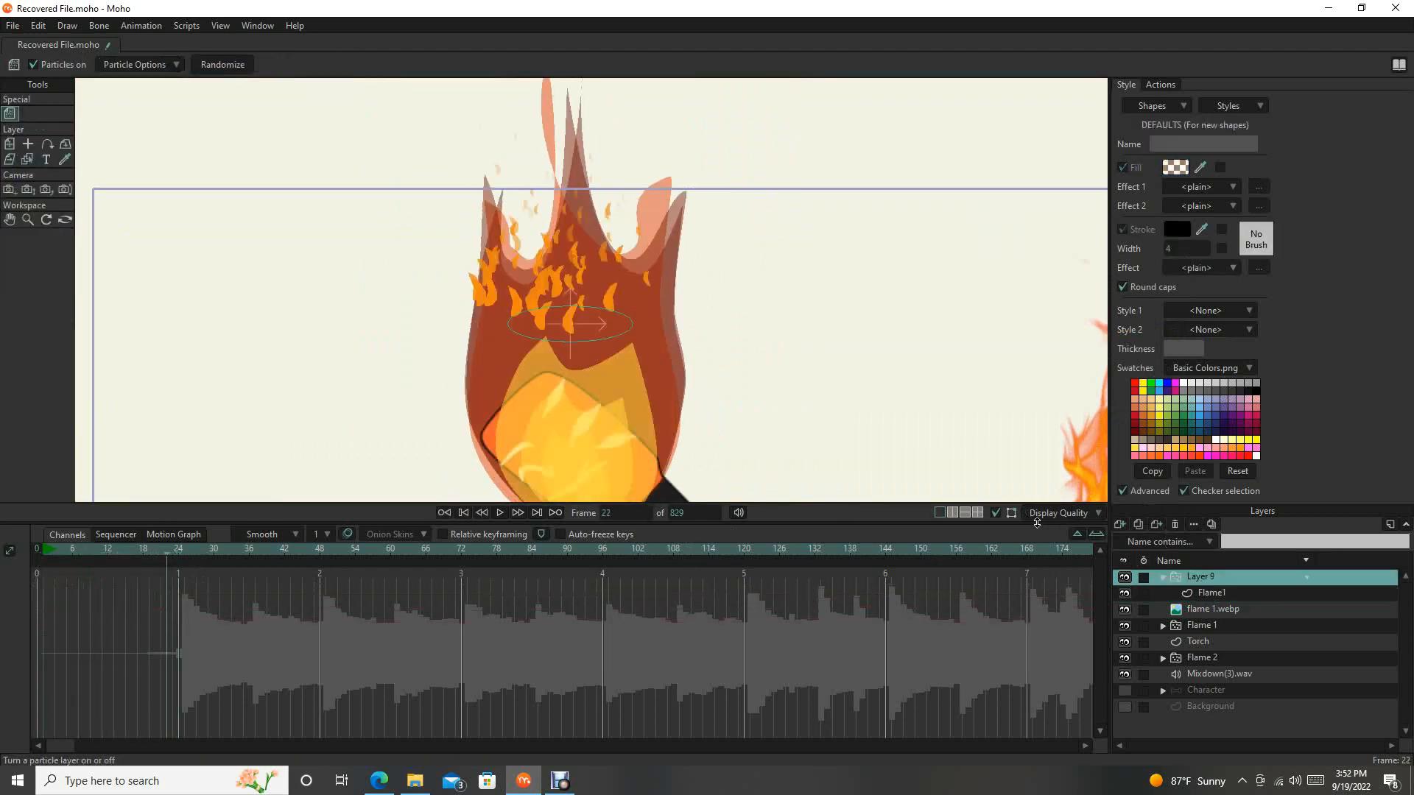
{"action": "left_click", "coordinate": [500, 514]}
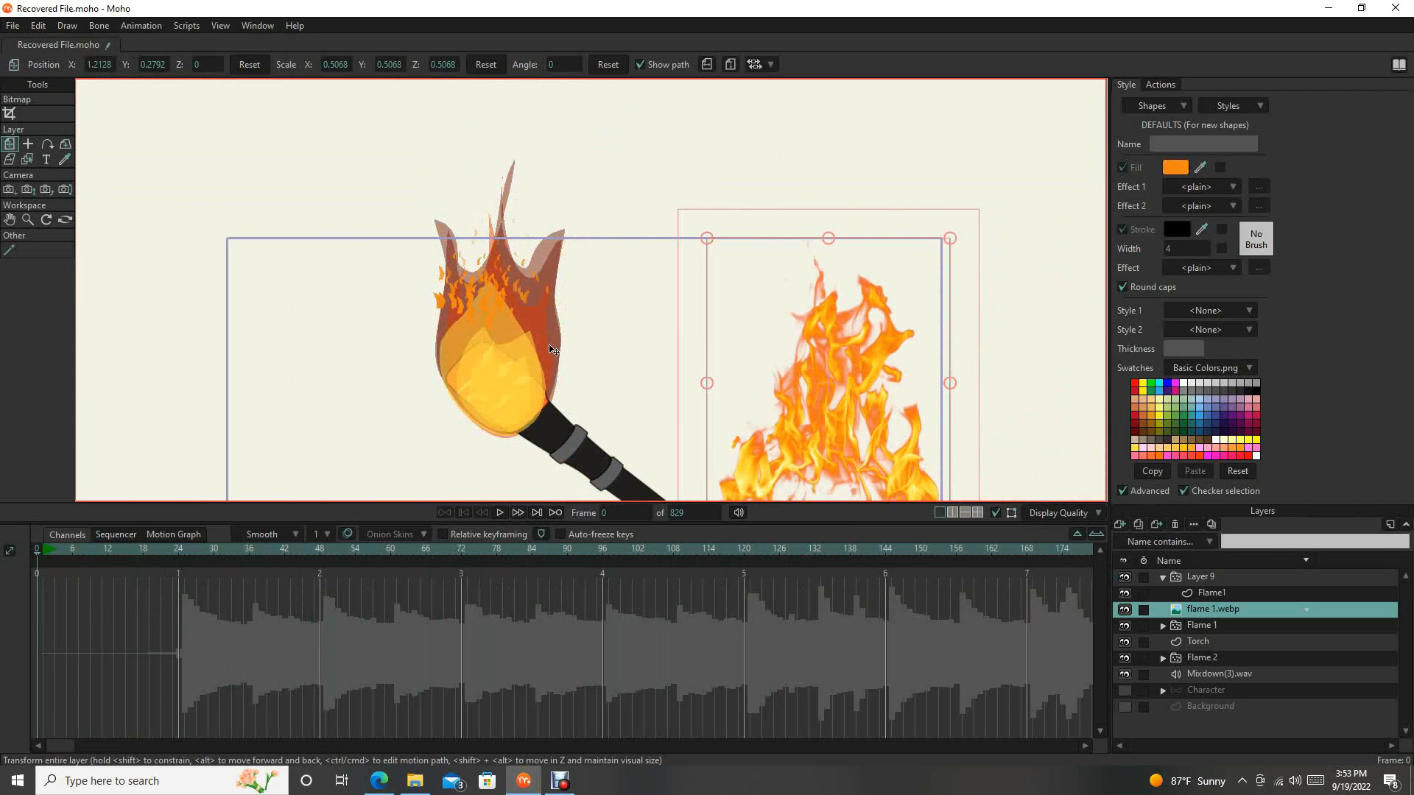
Set the Flame1 crescents' fill alpha to 165 at frame 0 and preview Layer 9's particle animation.
{"action": "scroll", "coordinate": [551, 350], "scroll_direction": "up", "scroll_amount": 3}
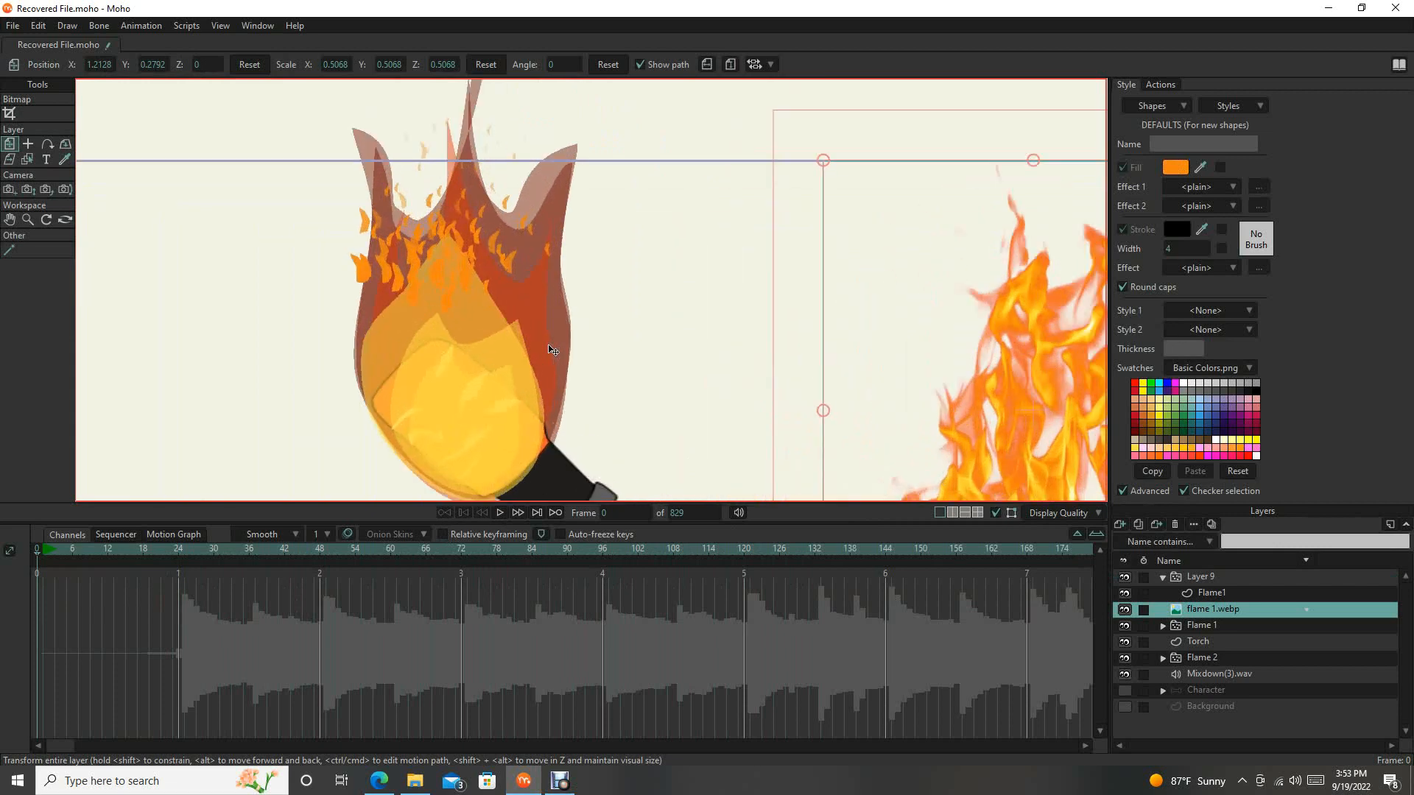
{"action": "left_click_drag", "start_coordinate": [424, 302], "coordinate": [452, 340]}
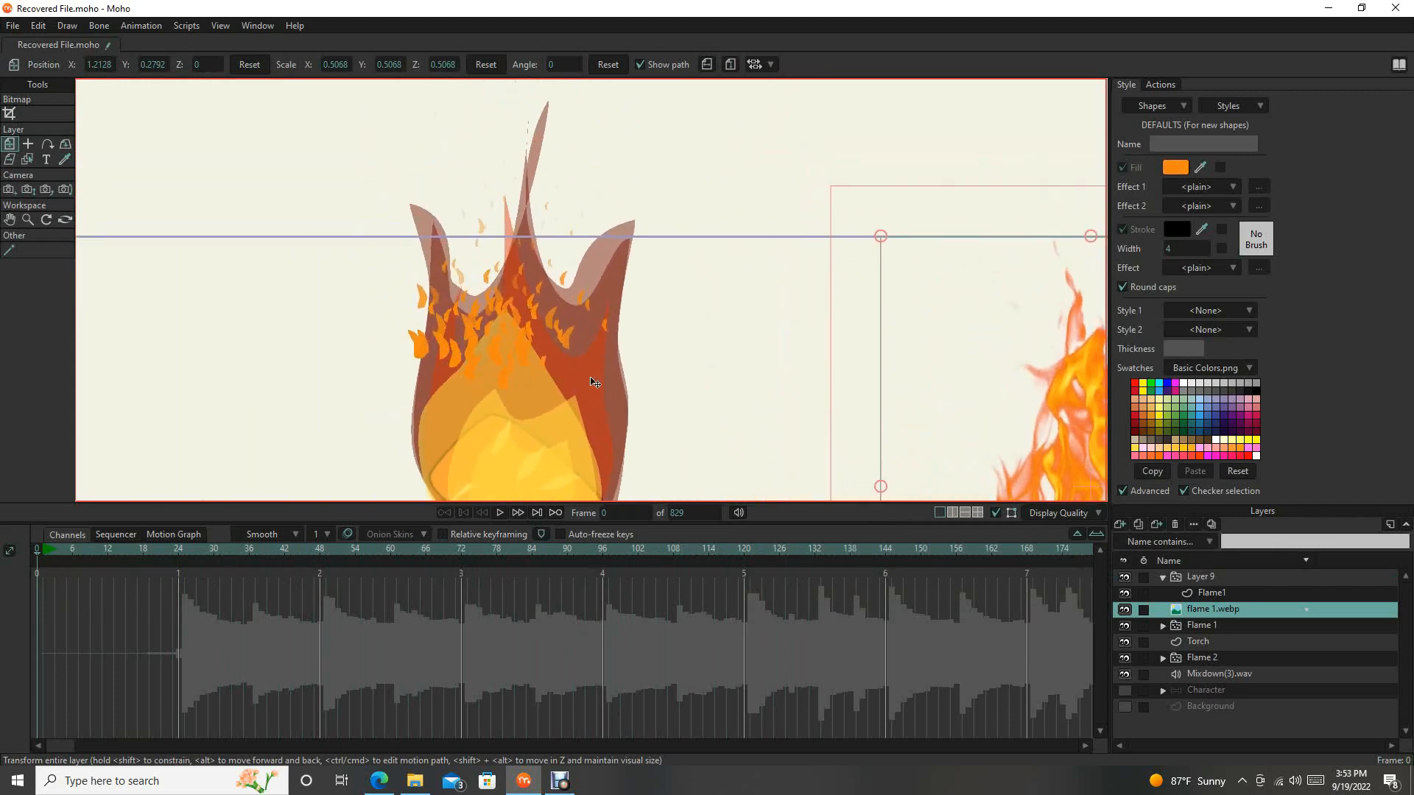
{"action": "left_click_drag", "start_coordinate": [611, 395], "coordinate": [588, 332]}
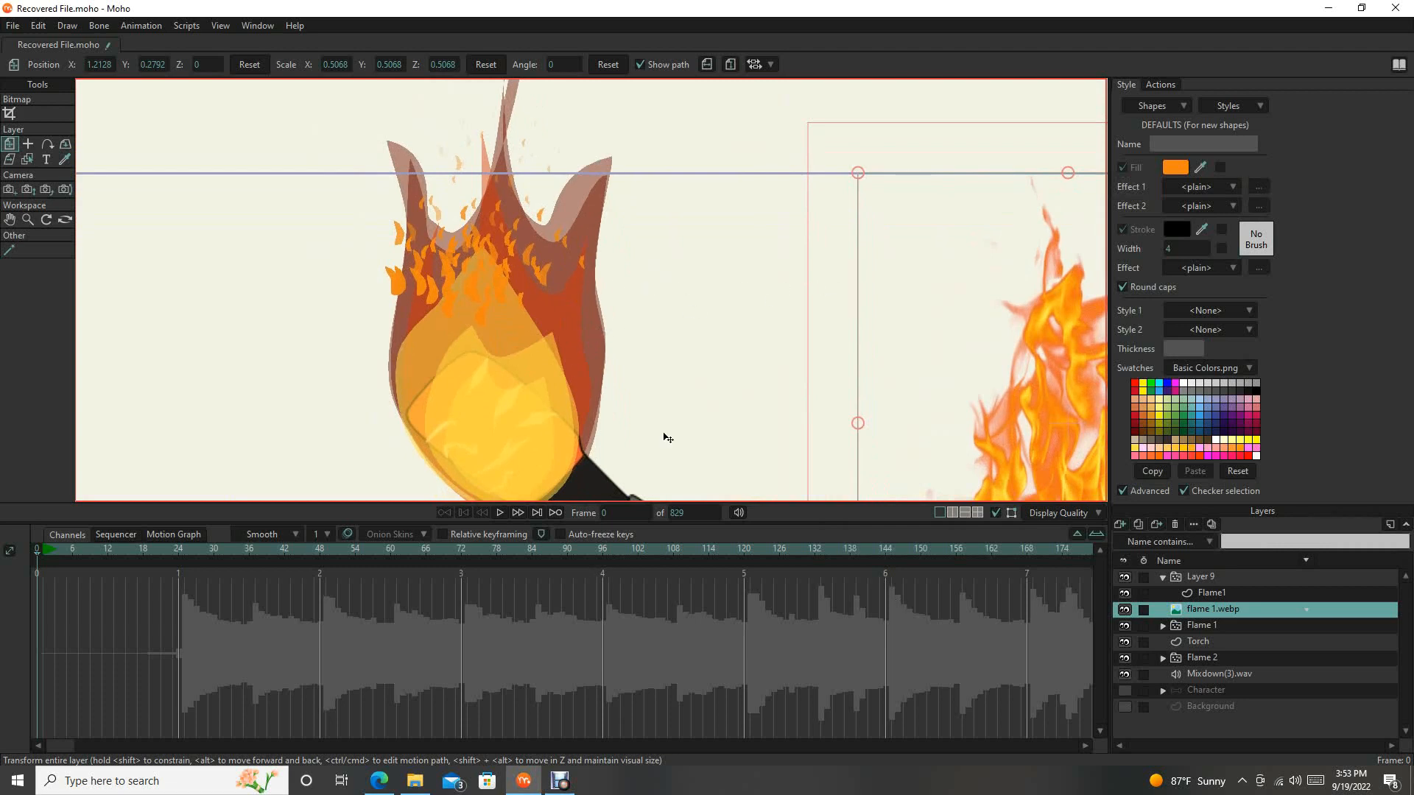
{"action": "left_click", "coordinate": [1211, 592]}
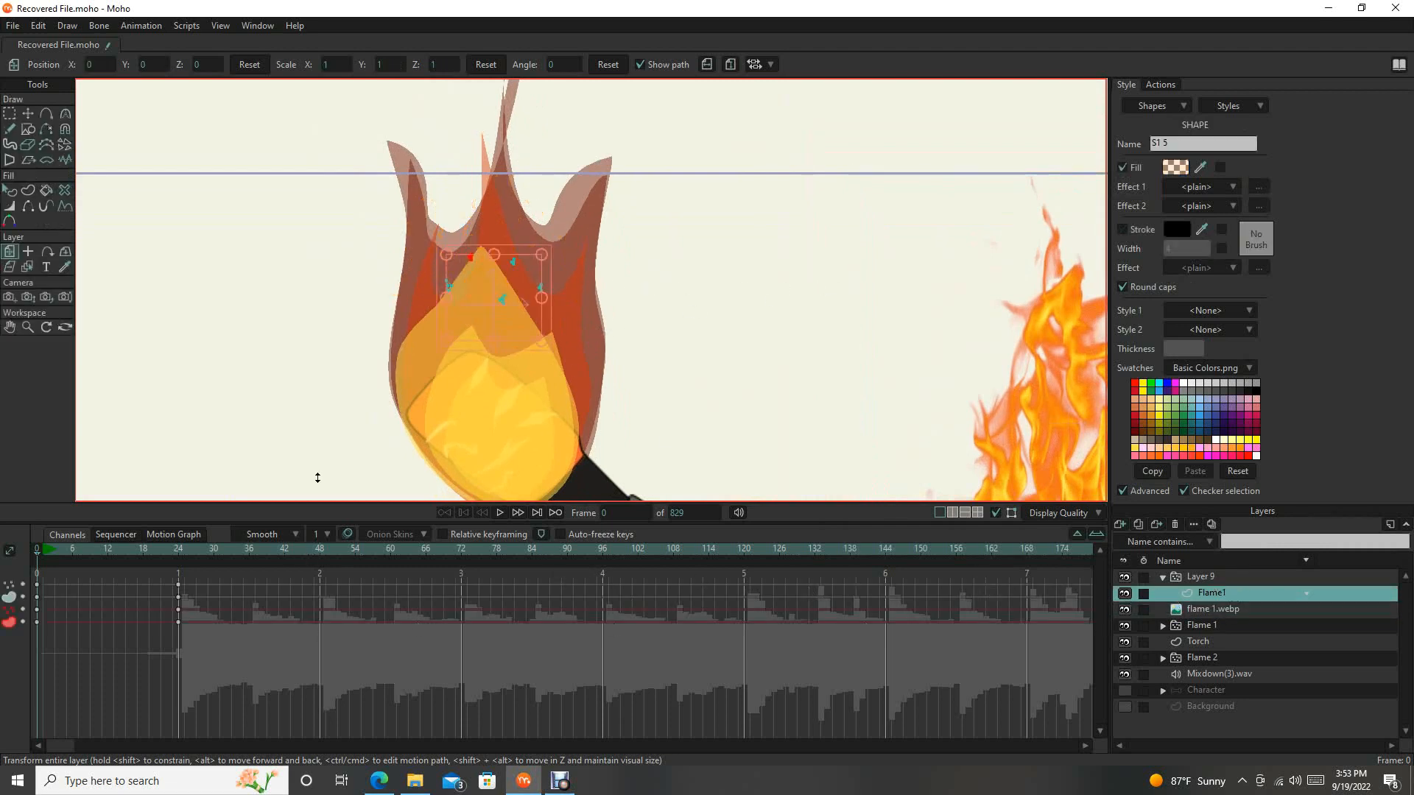
{"action": "left_click_drag", "start_coordinate": [87, 552], "coordinate": [39, 556]}
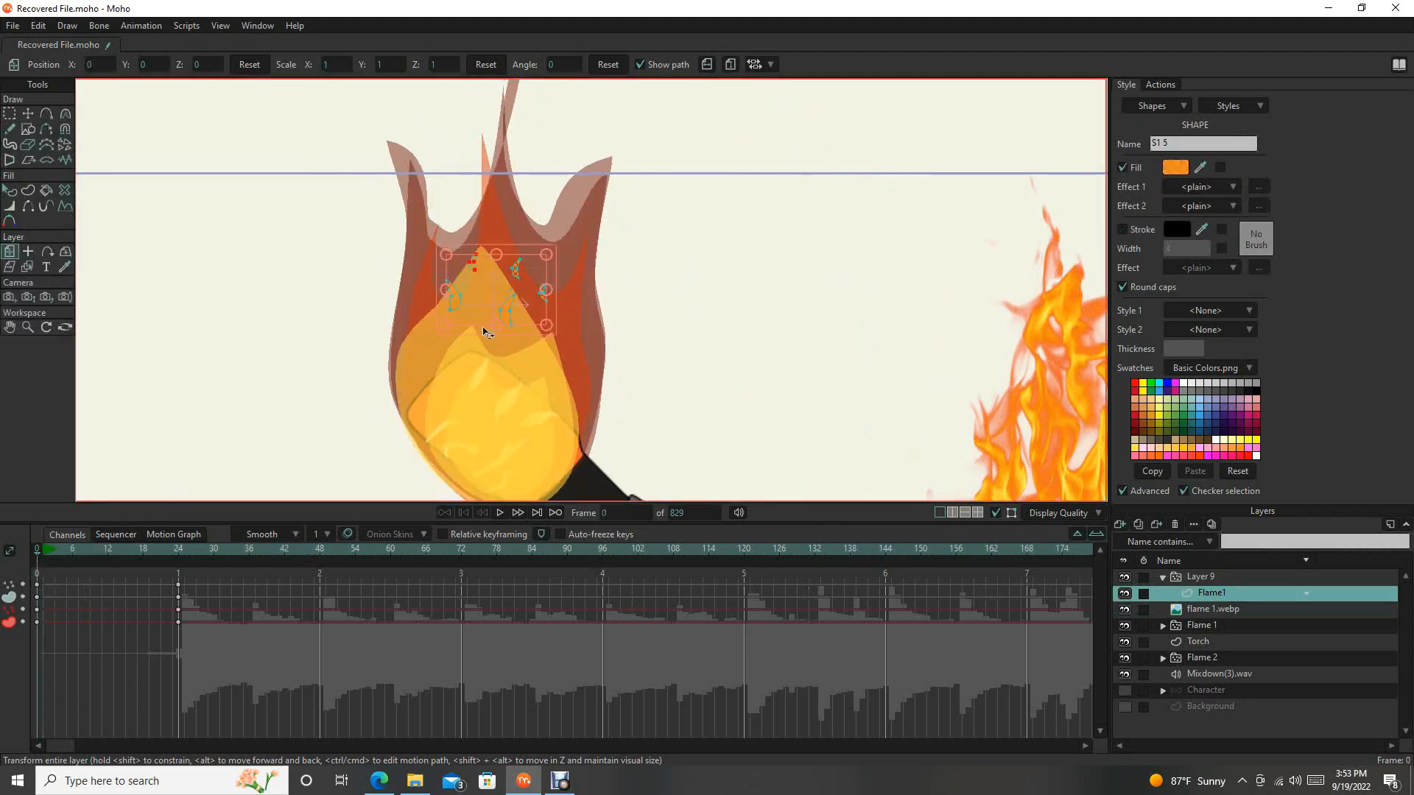
{"action": "left_click_drag", "start_coordinate": [514, 340], "coordinate": [496, 380]}
{"action": "scroll", "coordinate": [490, 380], "scroll_direction": "down", "scroll_amount": 1}
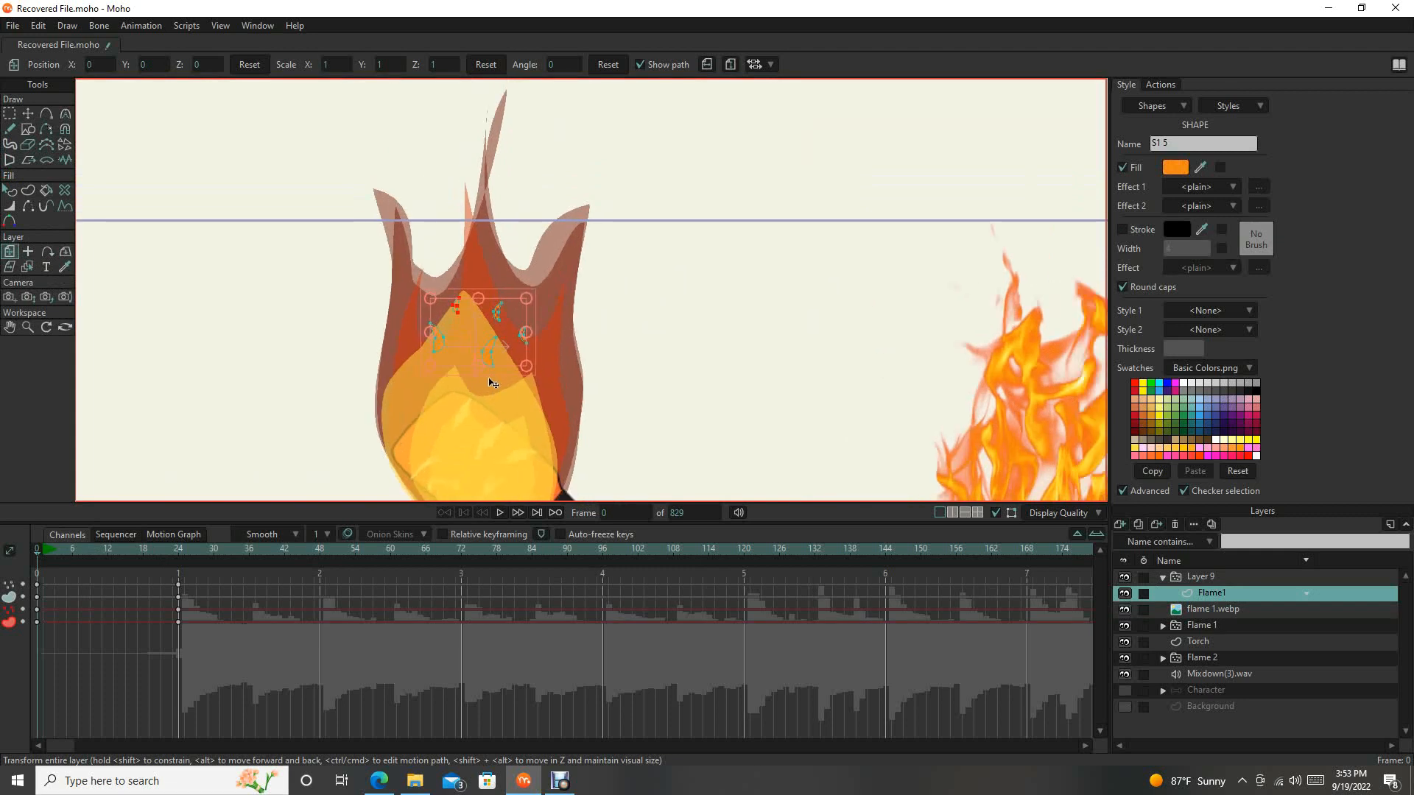
{"action": "scroll", "coordinate": [458, 361], "scroll_direction": "up", "scroll_amount": 4}
{"action": "key", "text": "q"}
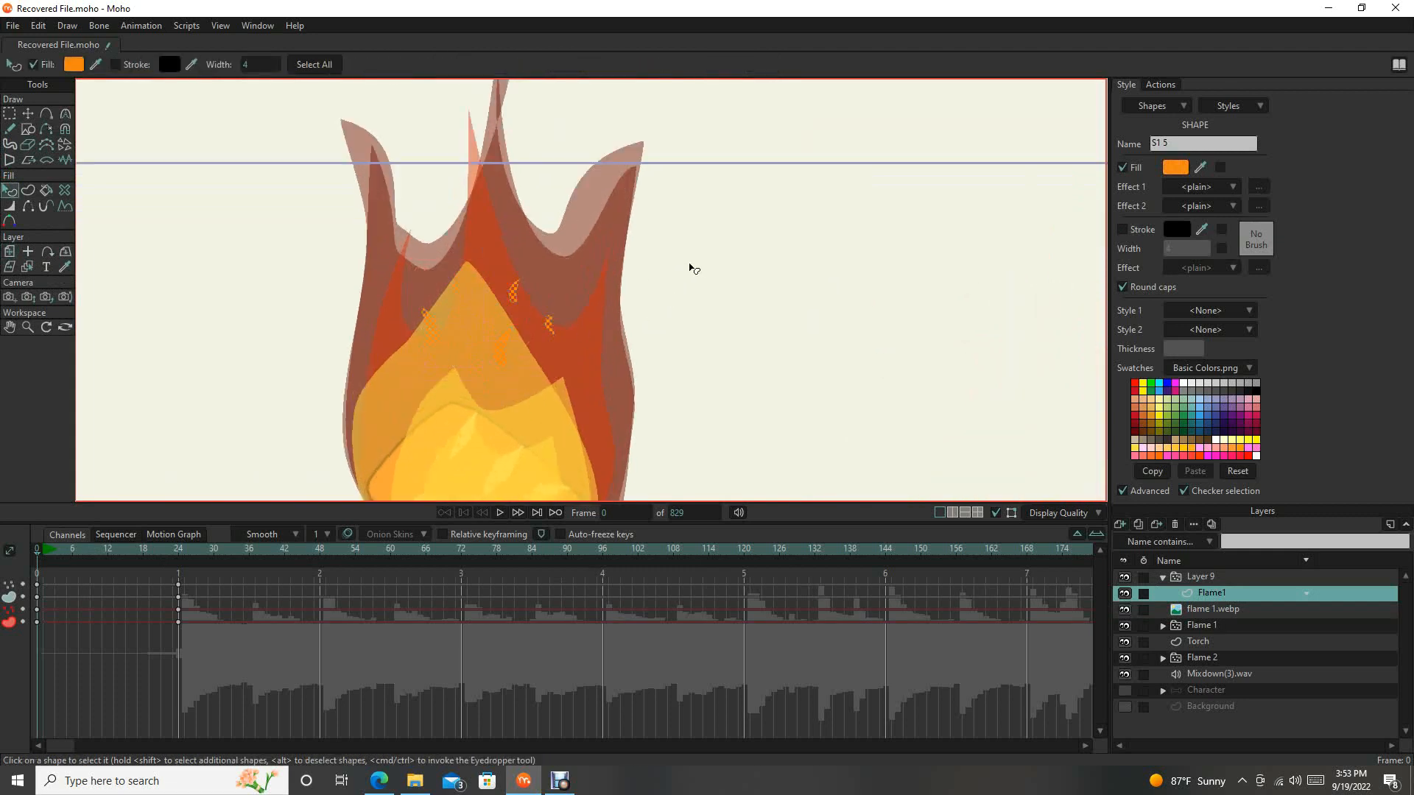
{"action": "left_click", "coordinate": [1176, 168]}
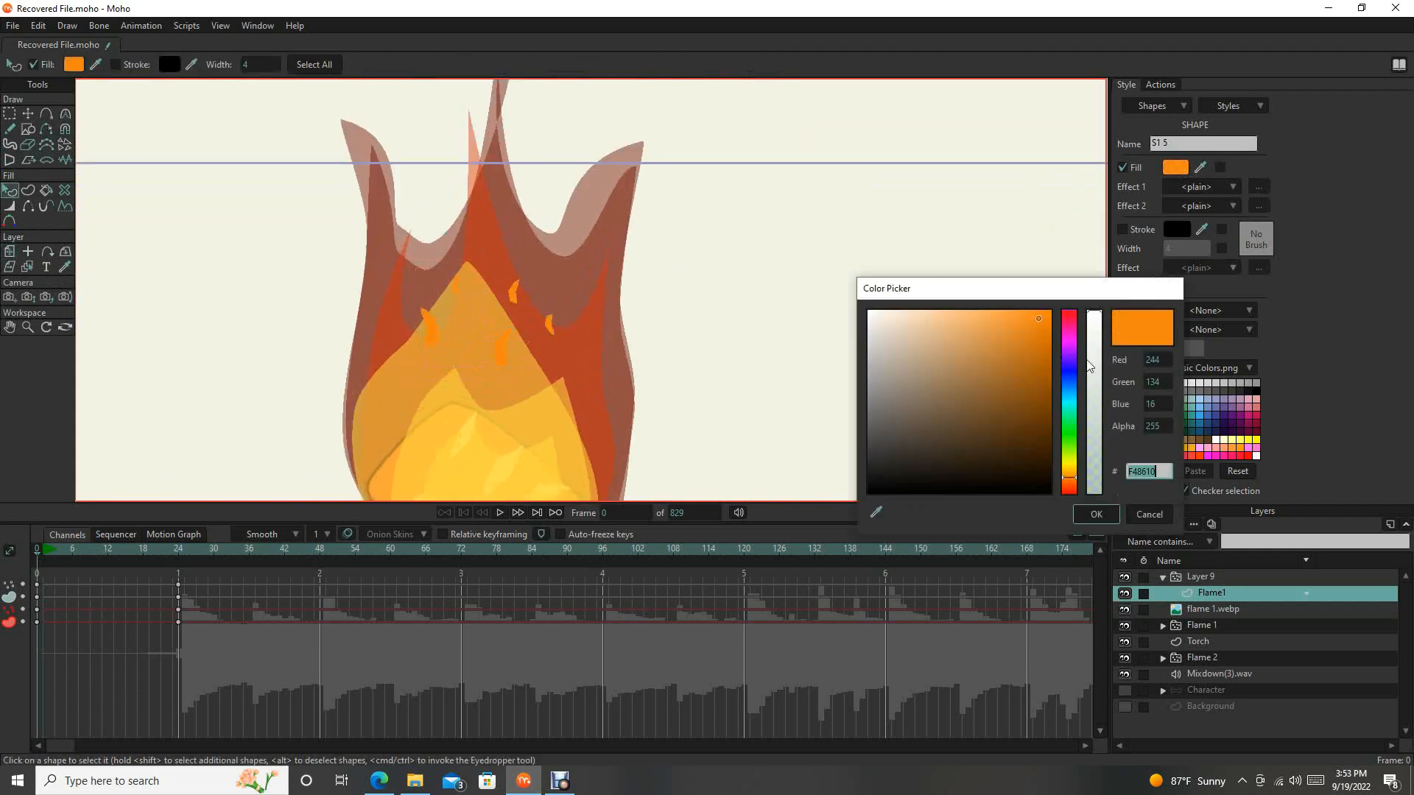
{"action": "mouse_move", "coordinate": [1097, 357]}
{"action": "left_mouse_down"}
{"action": "mouse_move", "coordinate": [1096, 436]}
{"action": "mouse_move", "coordinate": [1096, 379]}
{"action": "left_mouse_up"}
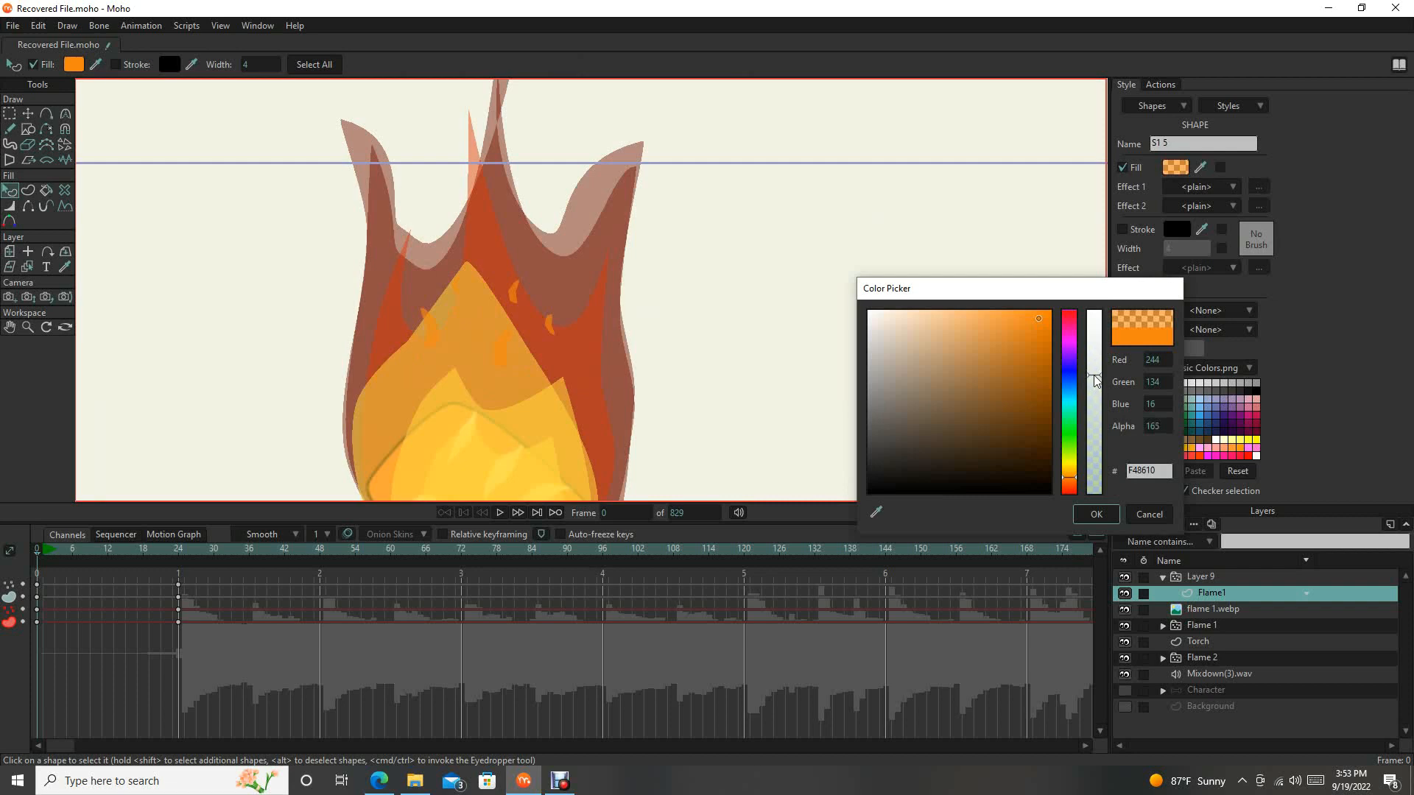
{"action": "left_click", "coordinate": [1095, 515]}
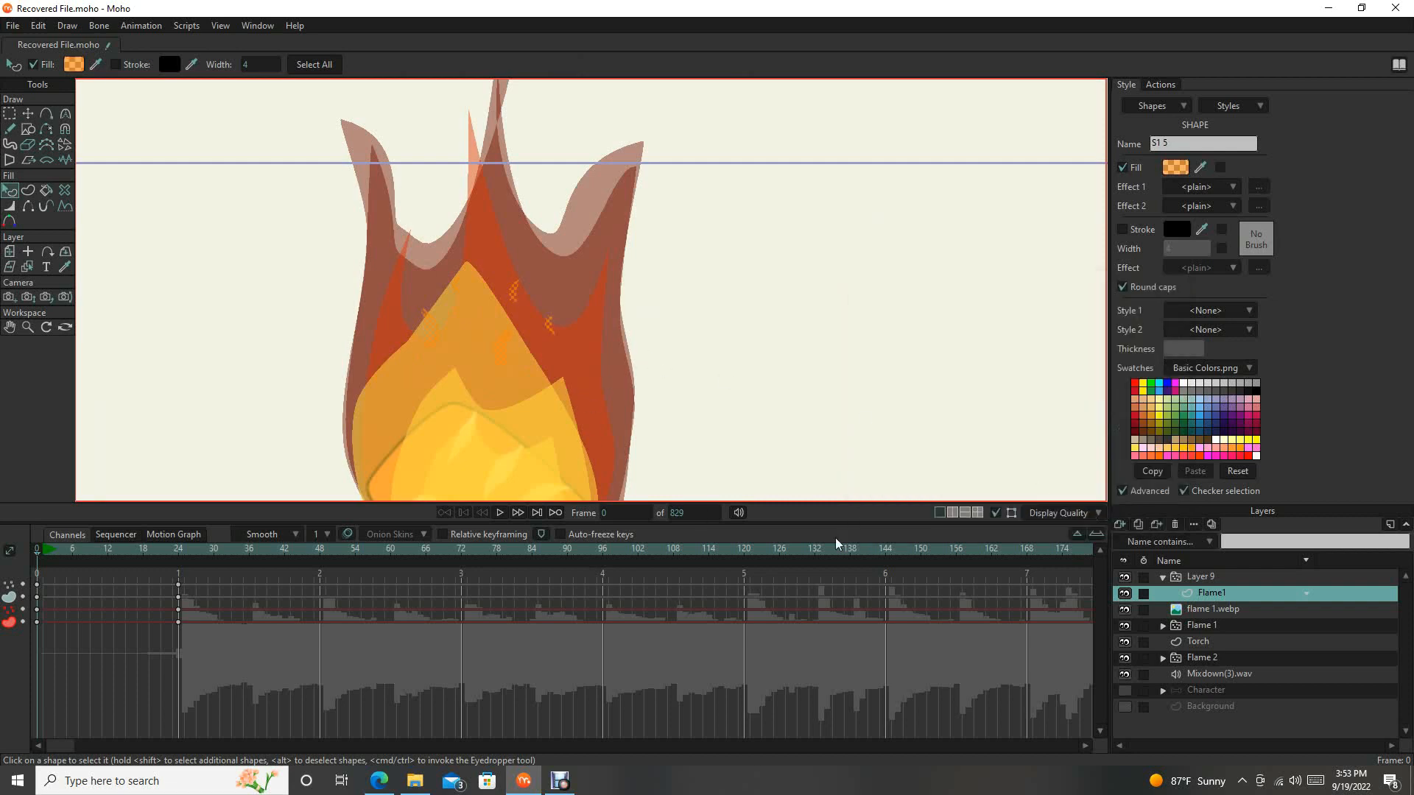
{"action": "left_click", "coordinate": [1200, 576]}
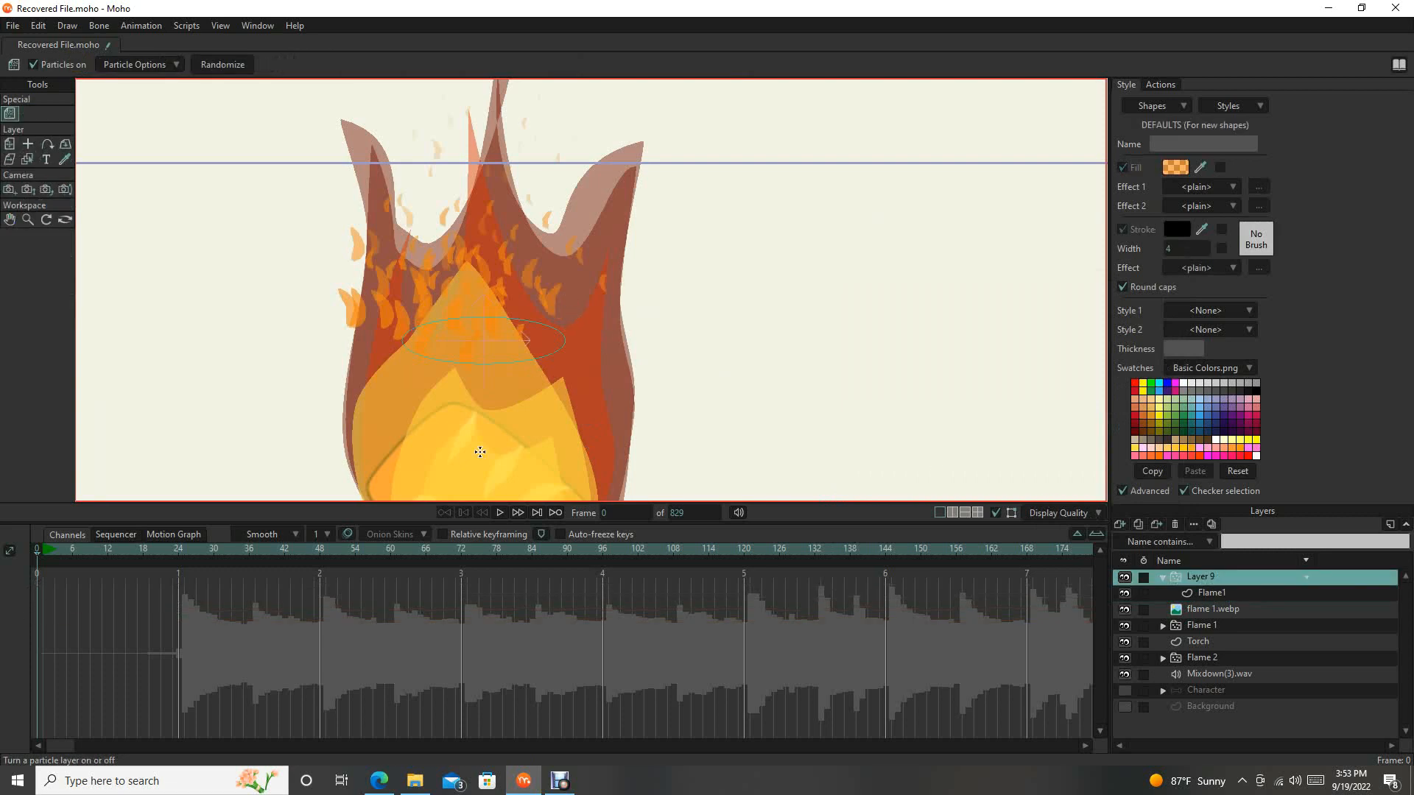
{"action": "left_click", "coordinate": [500, 513]}
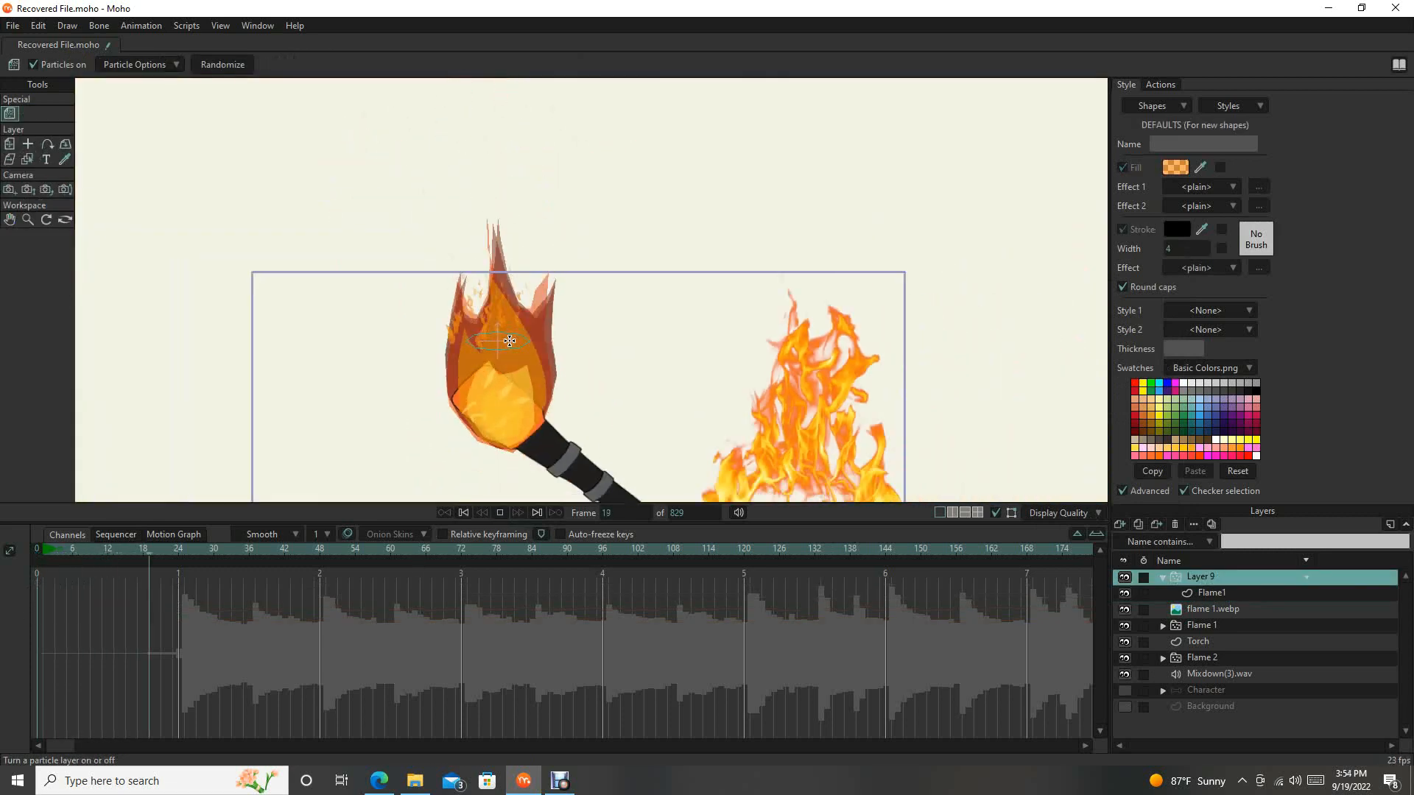